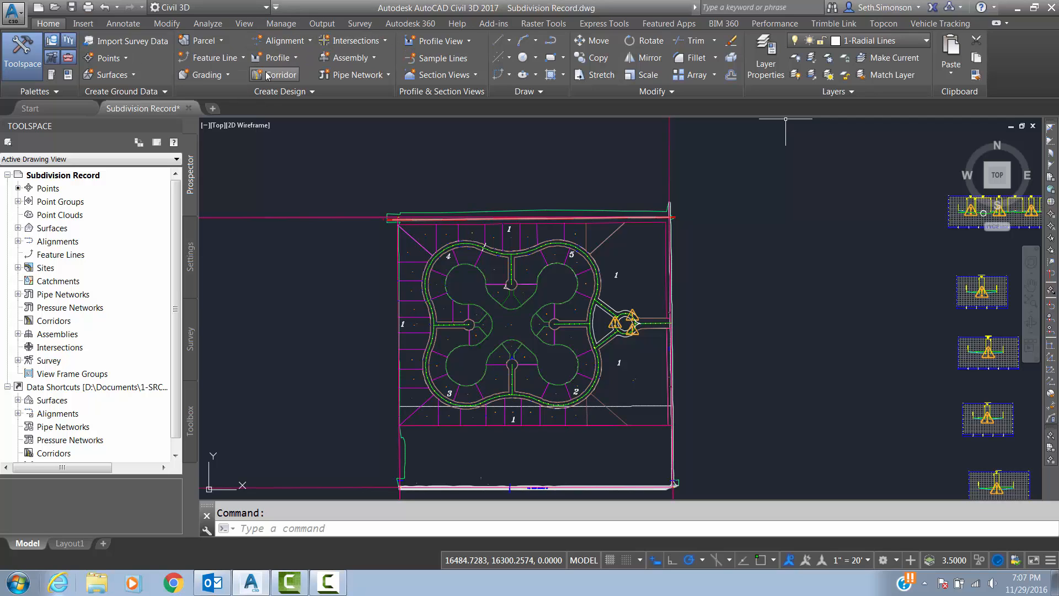
# - Create an Undivided Crowned Road assembly named Full Road and place its baseline in the empty area between the subdivision plan and the section views
pyautogui.click(349, 58)
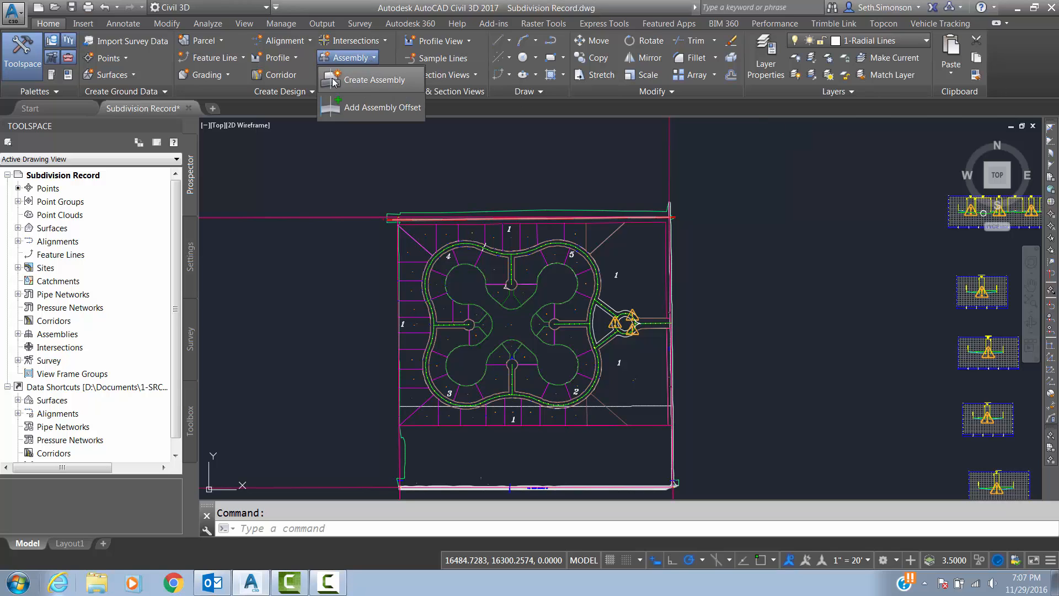
pyautogui.click(374, 87)
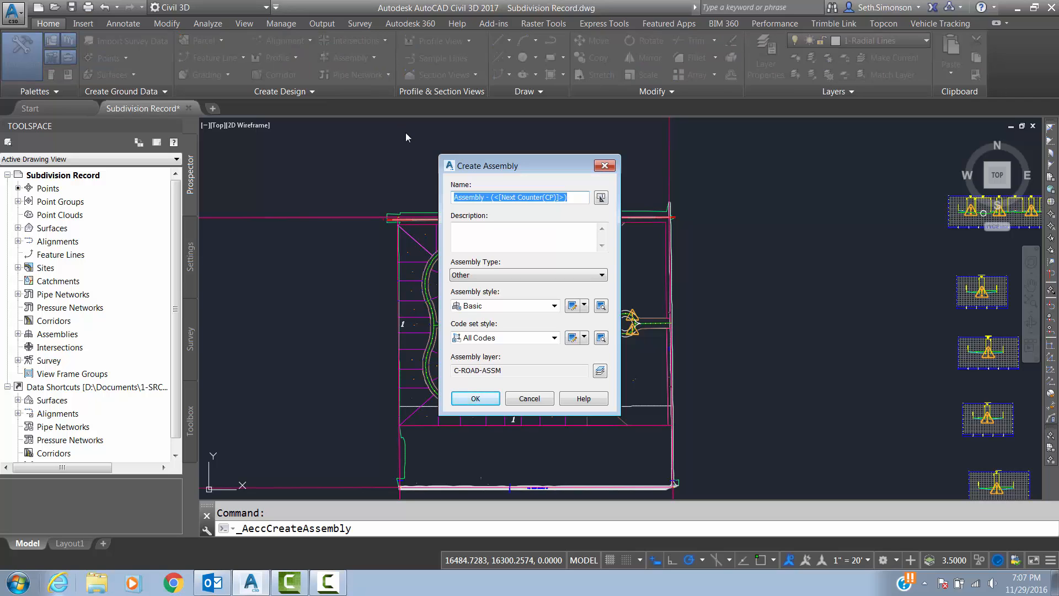
pyautogui.write('Full ')
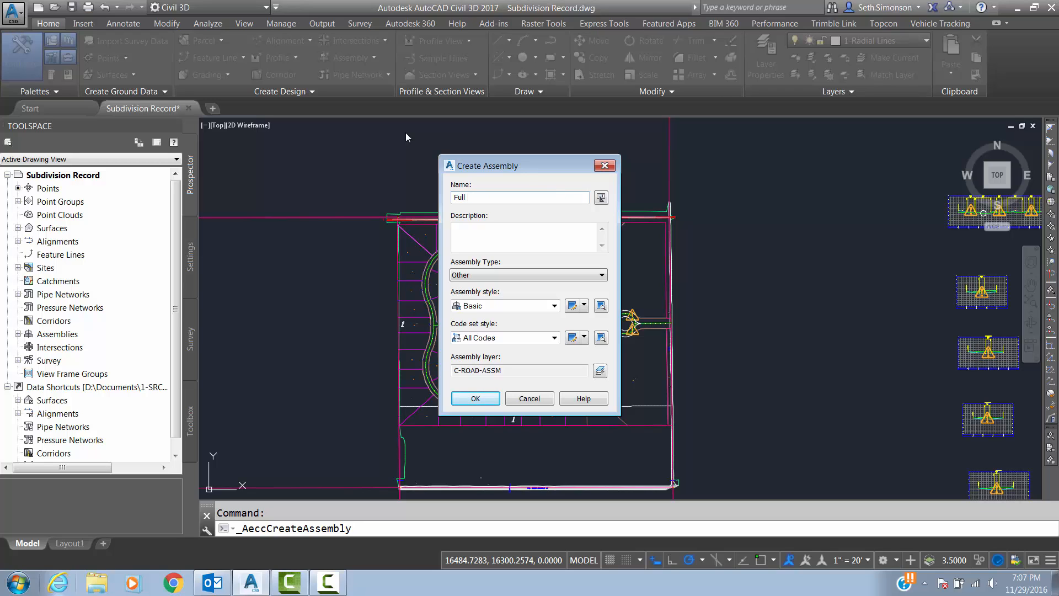
pyautogui.write('Road')
pyautogui.click(492, 275)
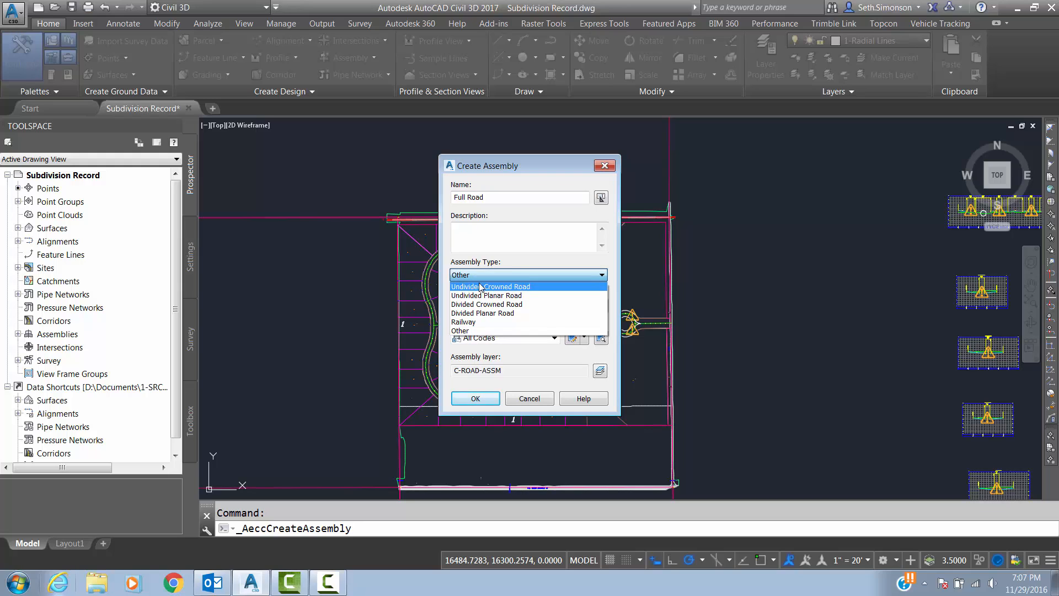
pyautogui.click(480, 287)
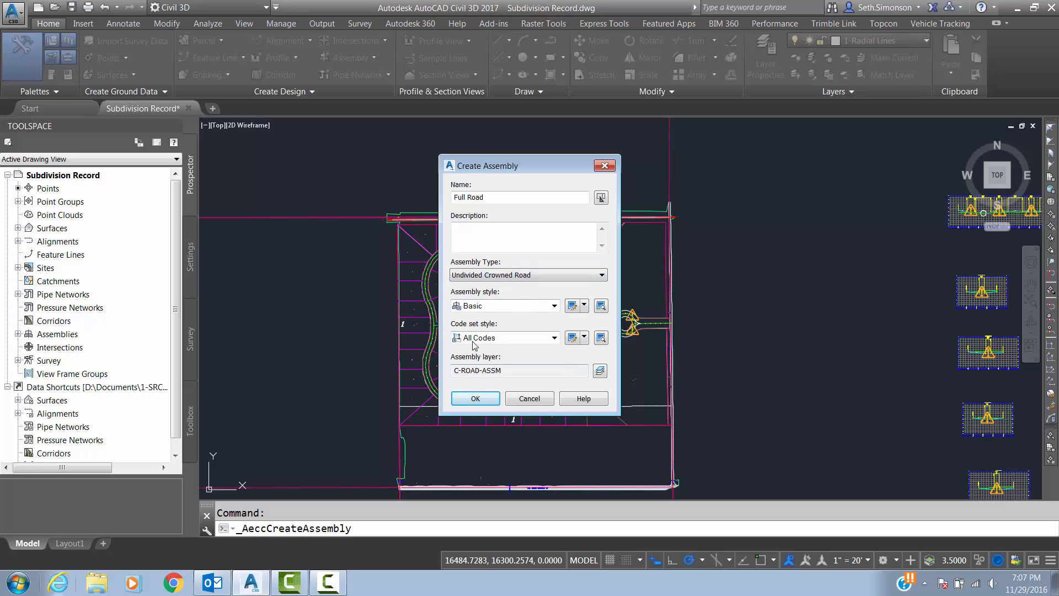
pyautogui.click(476, 398)
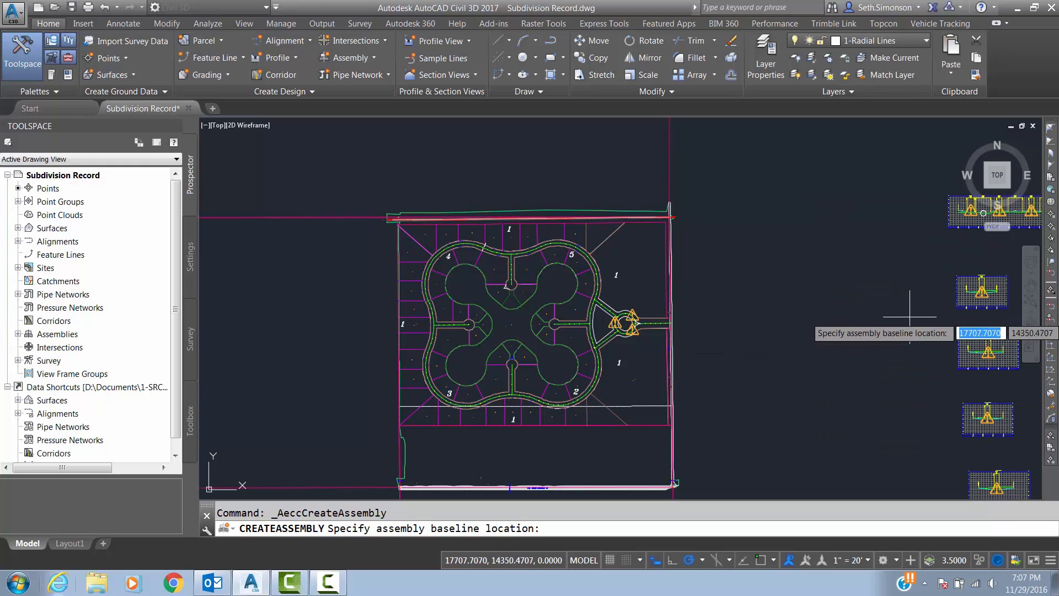
pyautogui.click(886, 312)
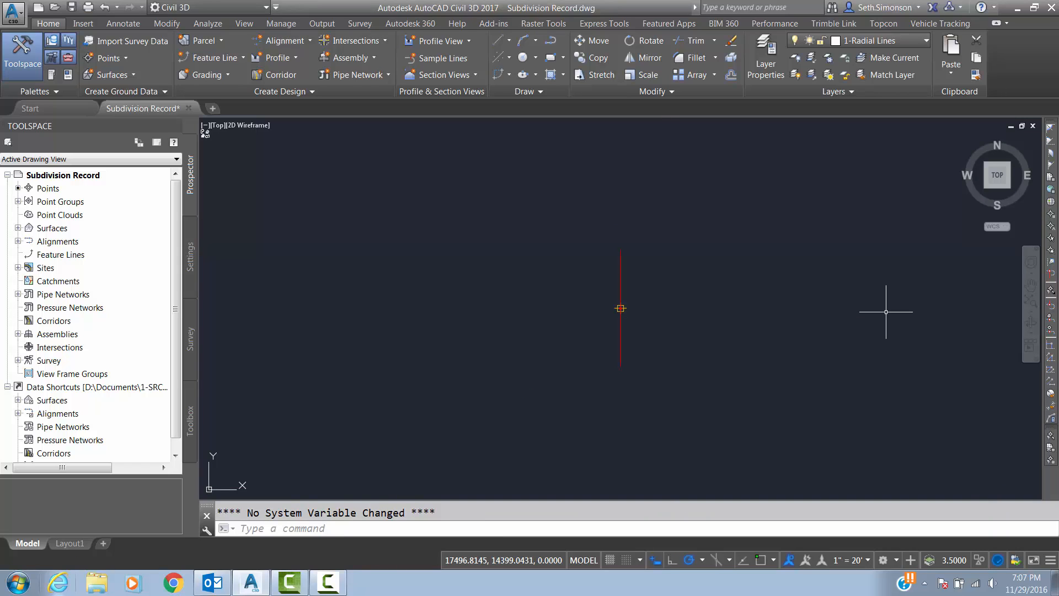
# - Draw a large circle centred on the Full Road assembly's baseline point to mark its location in the drawing
pyautogui.write('c')
pyautogui.press('Return')
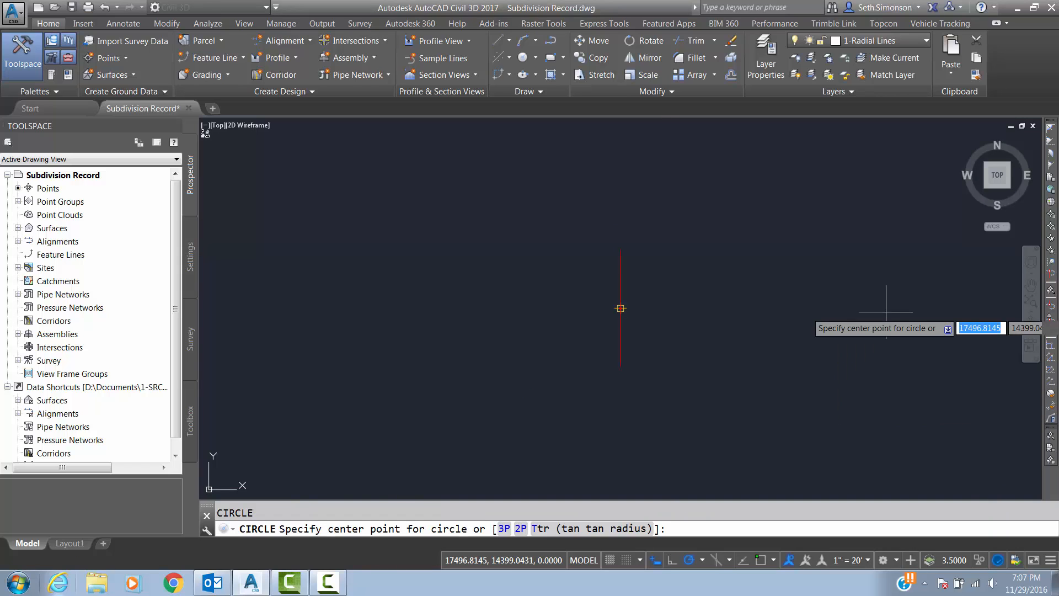
pyautogui.click(621, 308)
pyautogui.scroll(-5, 702, 232)
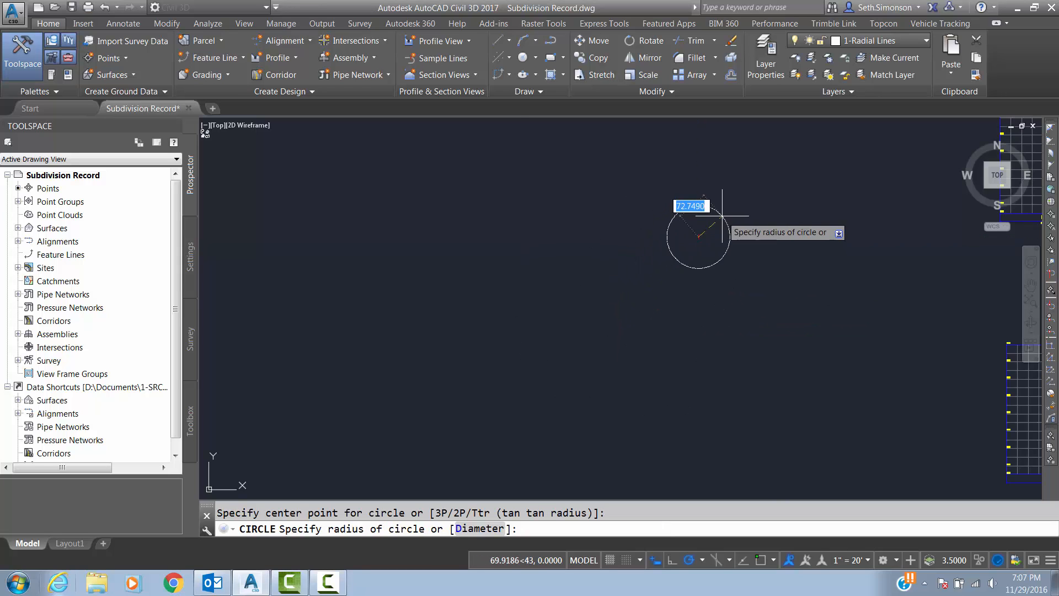
pyautogui.click(765, 201)
pyautogui.scroll(7, 742, 228)
pyautogui.scroll(-2, 701, 219)
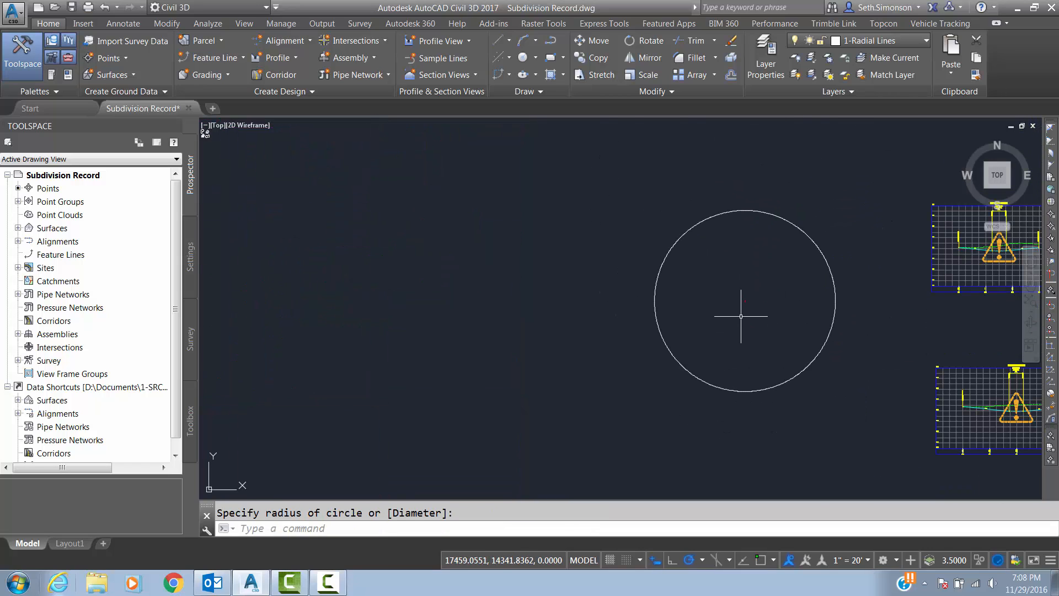
# - Display the Civil Imperial subassembly tool palettes beside the new assembly baseline
pyautogui.scroll(6, 740, 306)
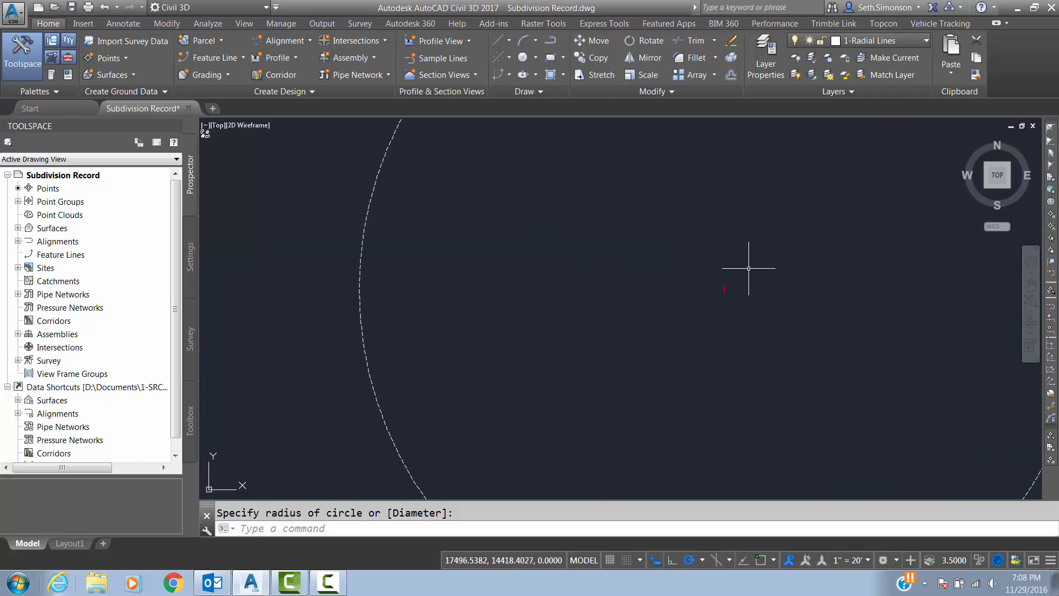
pyautogui.scroll(-6, 747, 265)
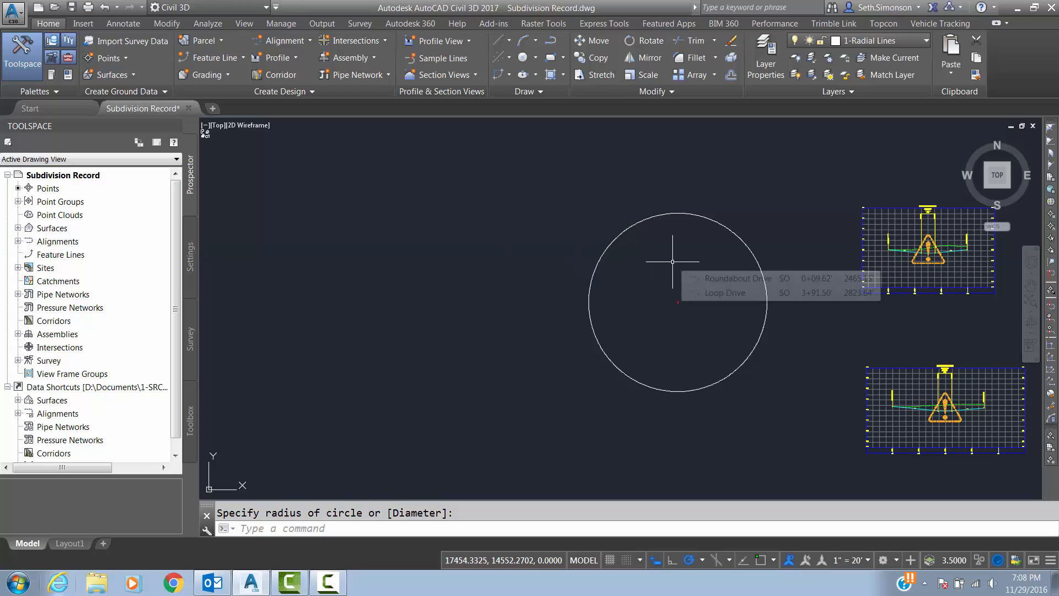
pyautogui.scroll(5, 686, 274)
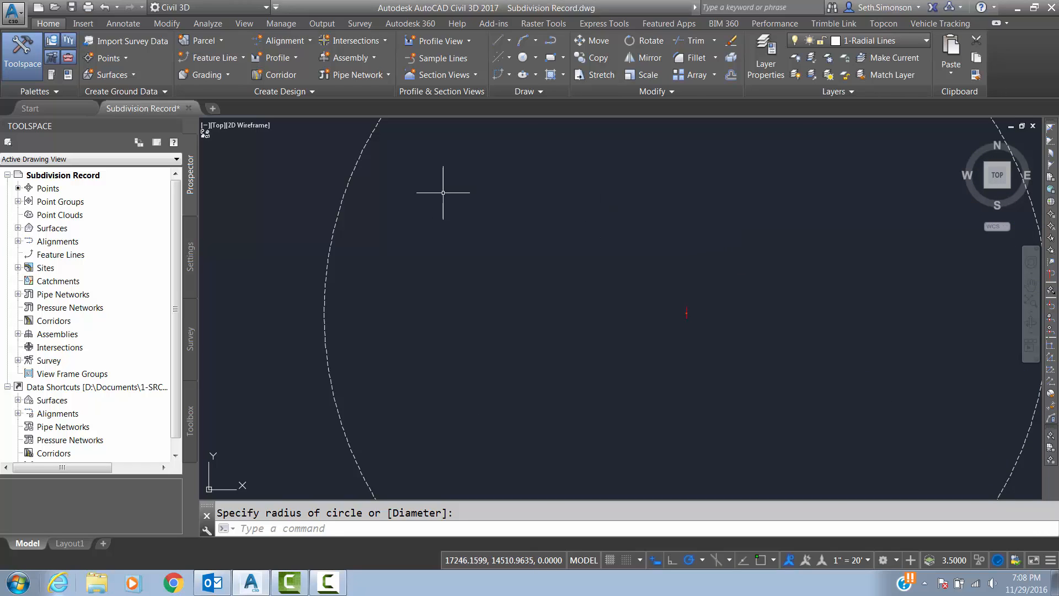
pyautogui.scroll(2, 706, 311)
pyautogui.scroll(4, 706, 311)
pyautogui.scroll(2, 607, 315)
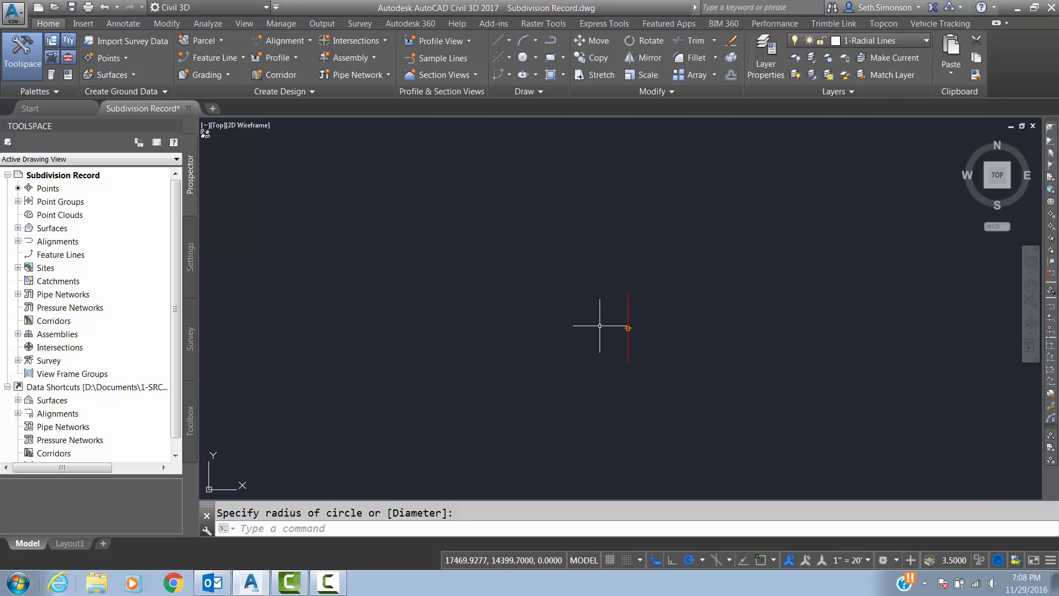
pyautogui.moveTo(597, 323)
pyautogui.mouseDown(button='middle')
pyautogui.moveTo(600, 288)
pyautogui.moveTo(567, 291)
pyautogui.mouseUp(button='middle')
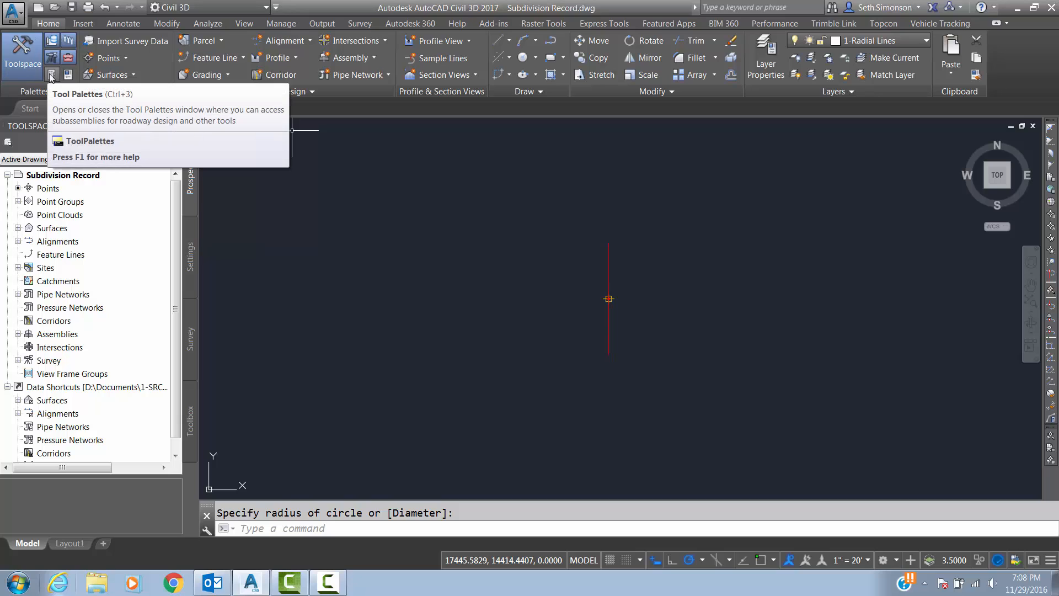
pyautogui.click(51, 75)
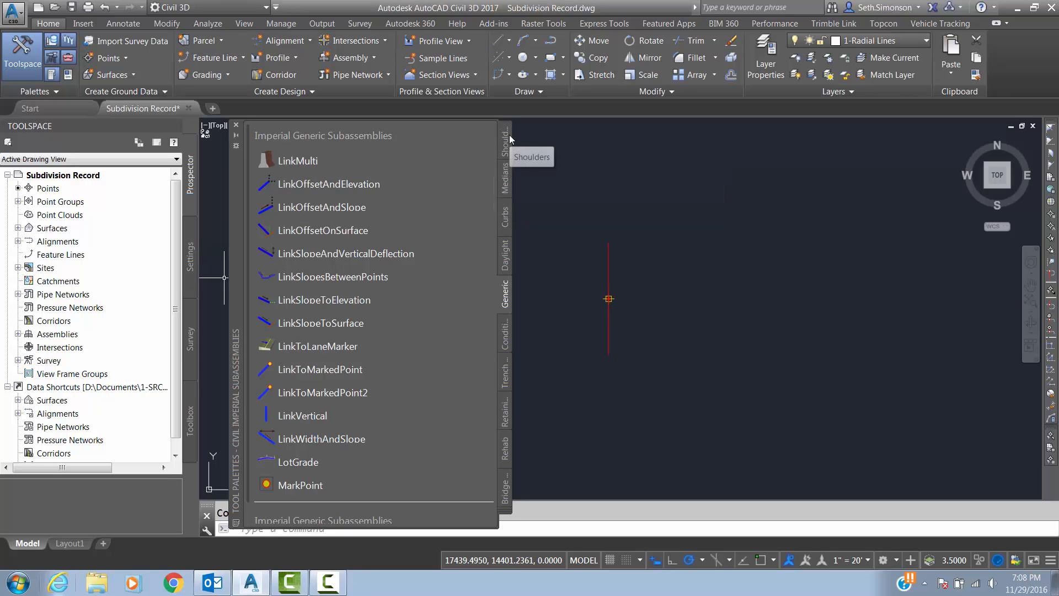
pyautogui.click(508, 514)
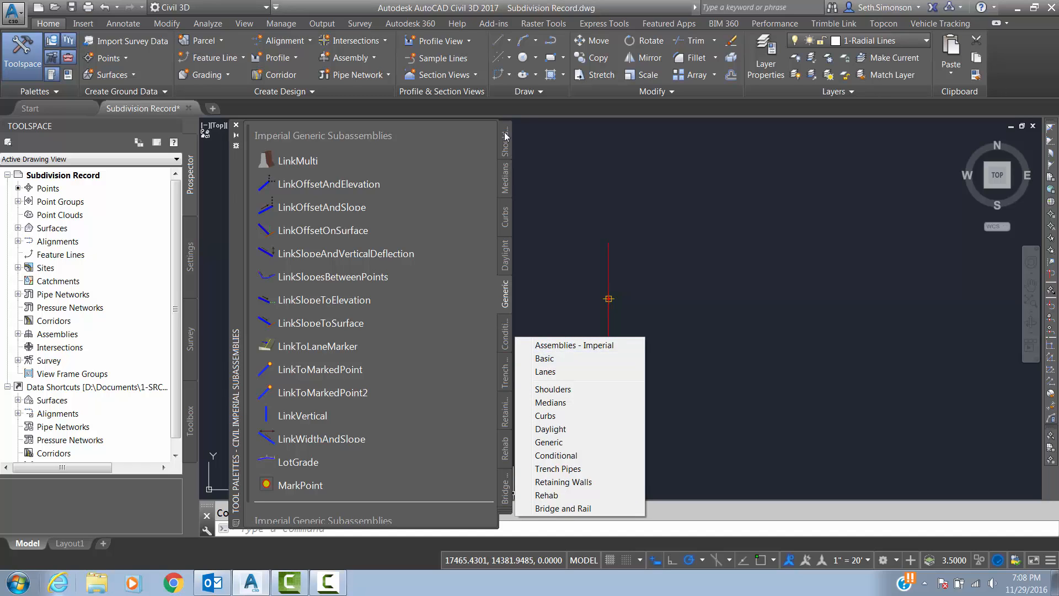
pyautogui.click(468, 324)
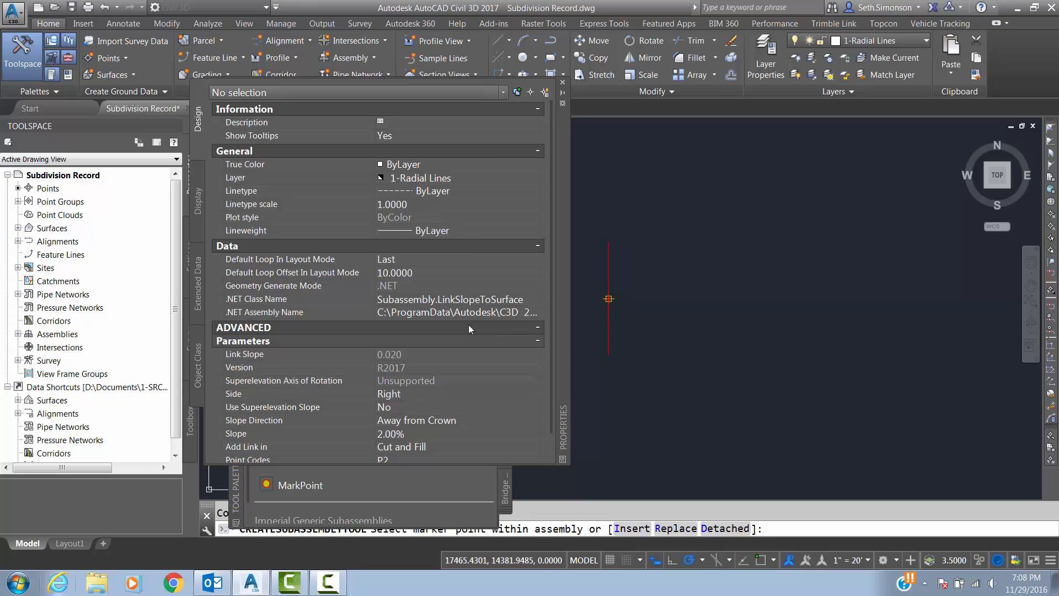
pyautogui.click(562, 83)
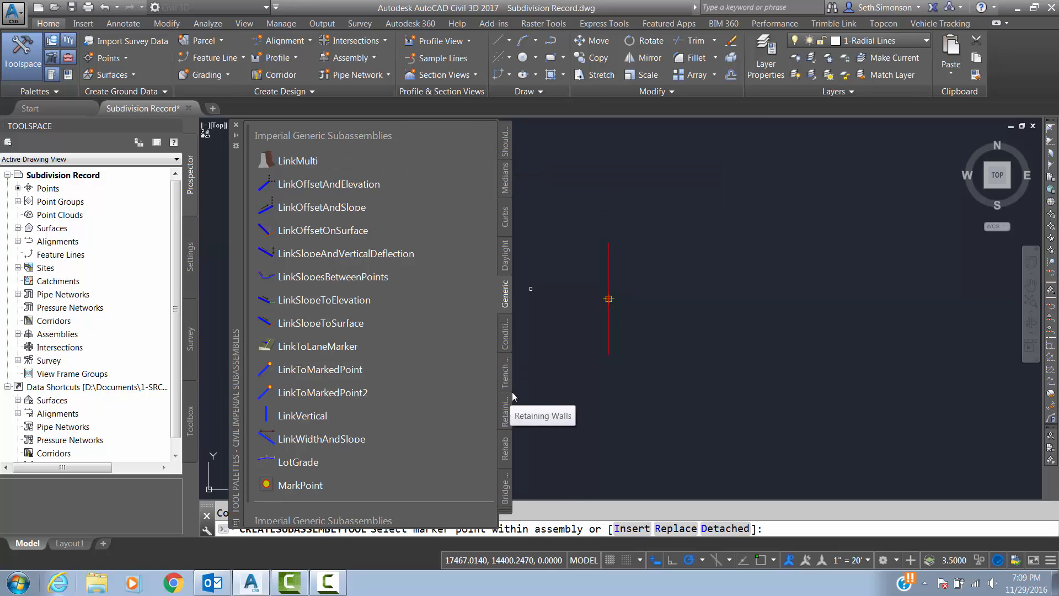
# - Start adding the LaneOutsideSuperMultiLayer subassembly from the Imperial Lanes subassemblies
pyautogui.click(505, 513)
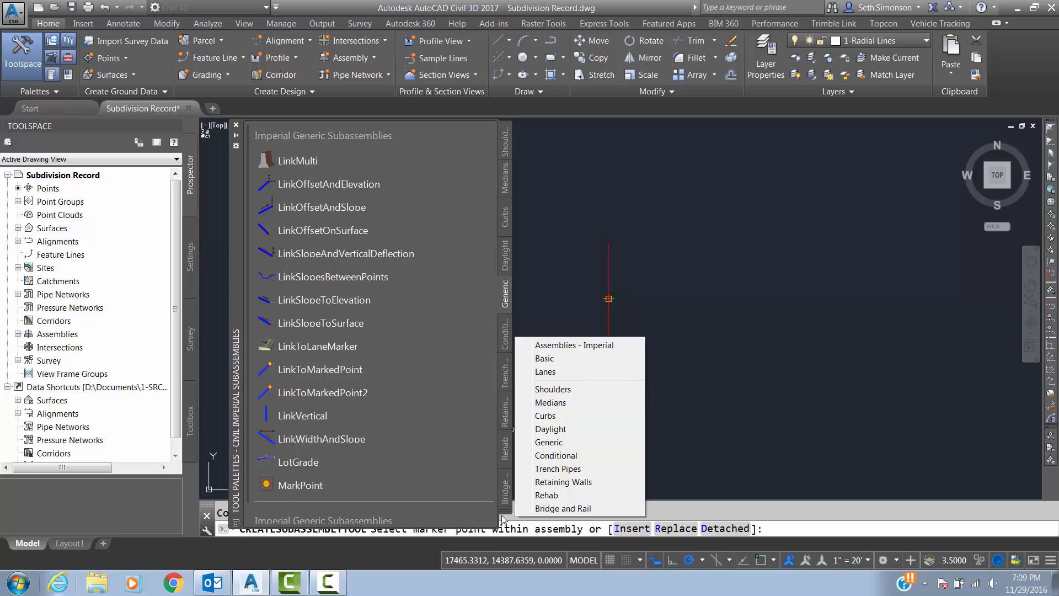
pyautogui.click(553, 373)
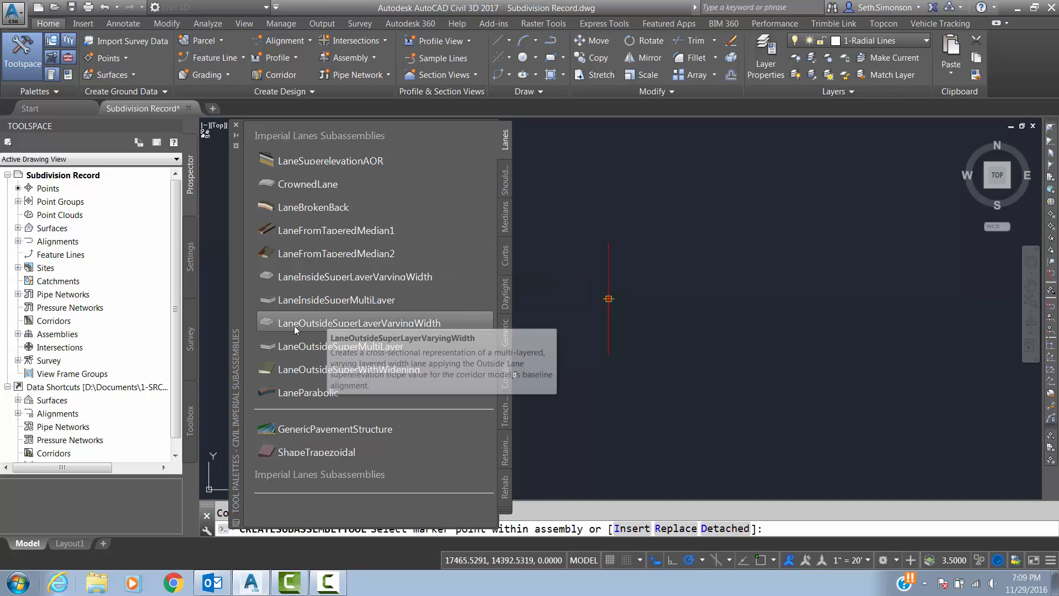
pyautogui.click(312, 347)
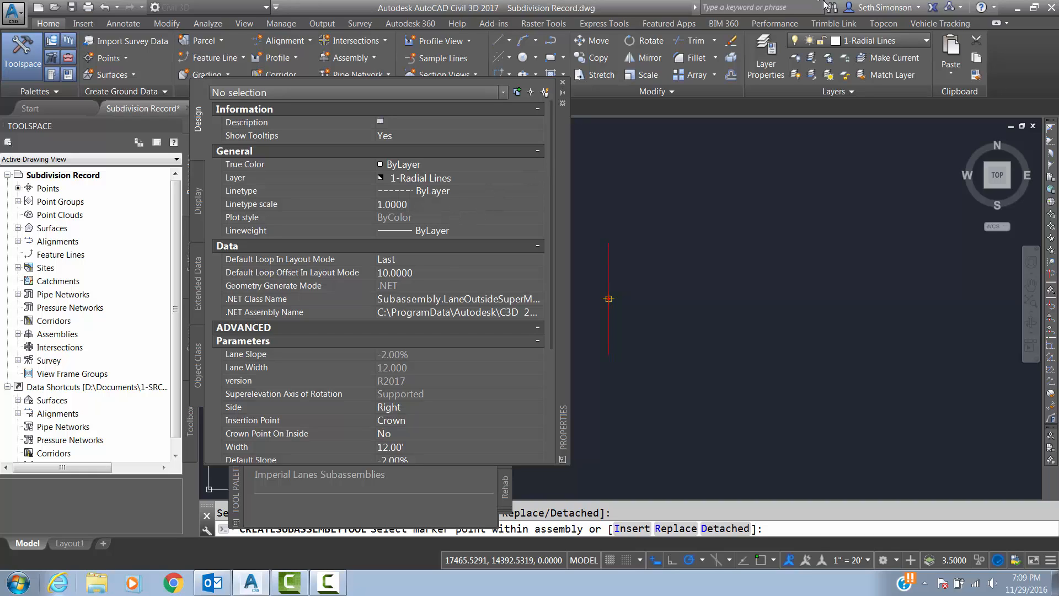
# - Make C-ROAD-ASSM the current layer and set the lane subassembly's layer property to C-ROAD-ASSM as well
pyautogui.click(868, 43)
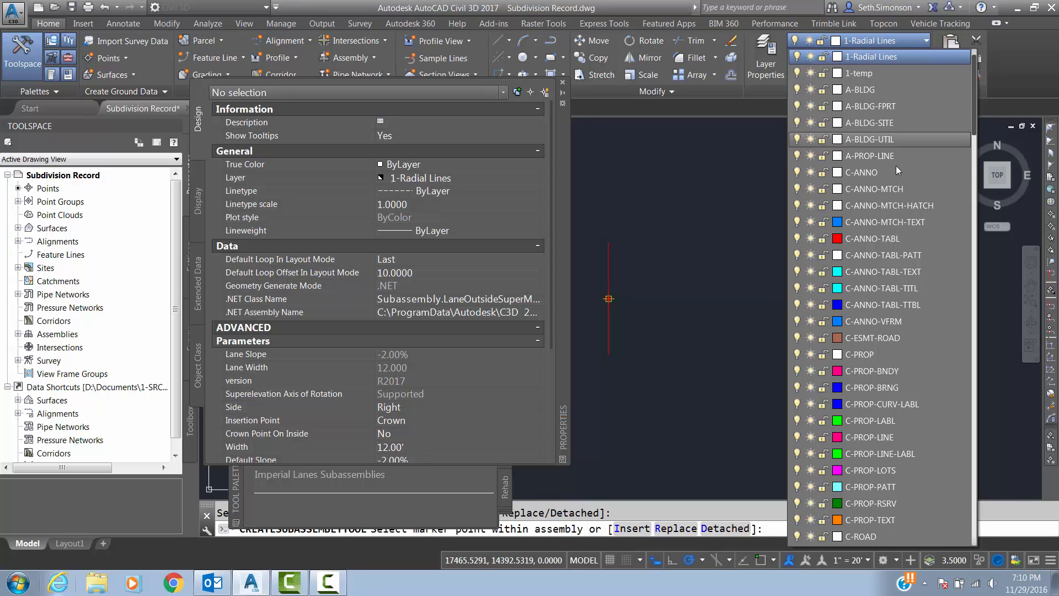
pyautogui.scroll(-6, 868, 184)
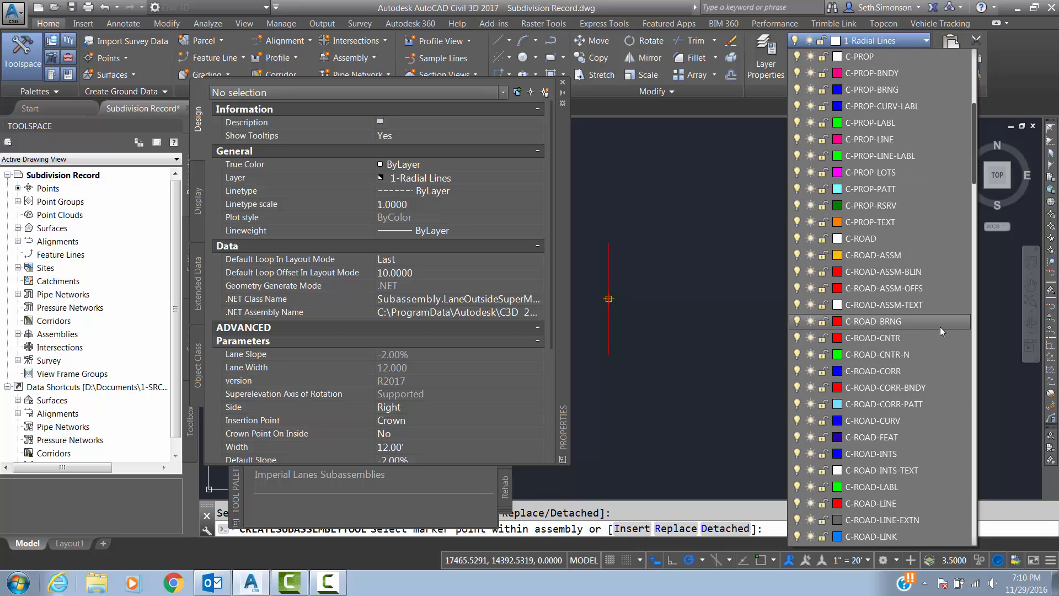
pyautogui.click(869, 256)
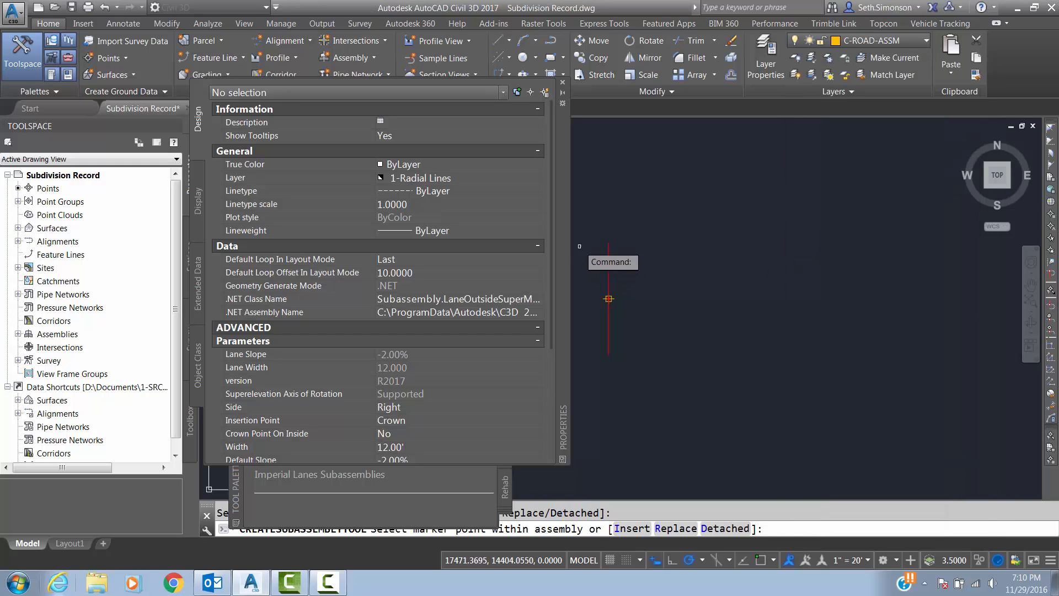
pyautogui.click(434, 179)
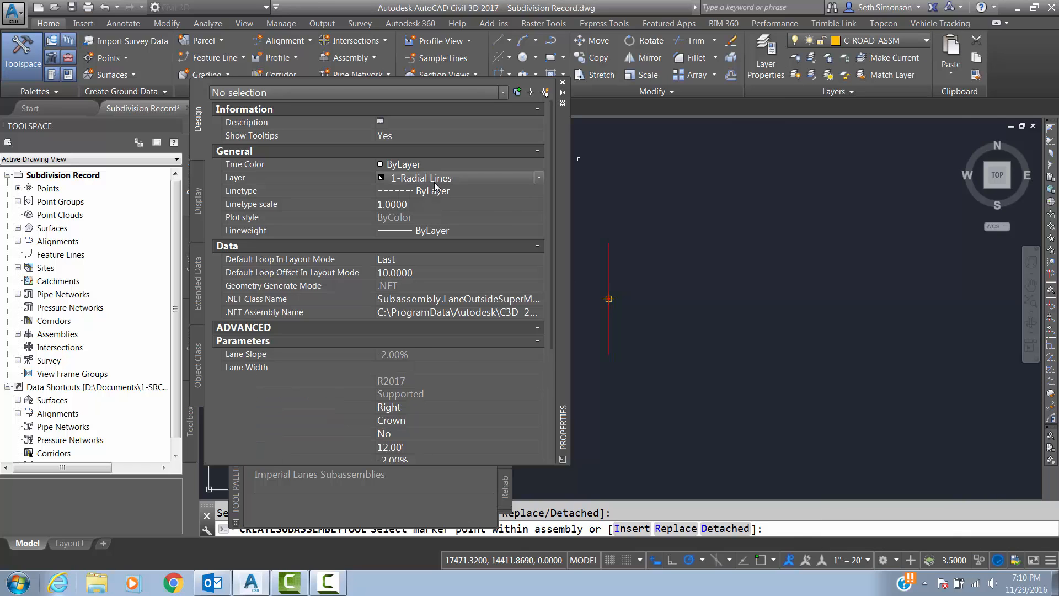
pyautogui.click(434, 179)
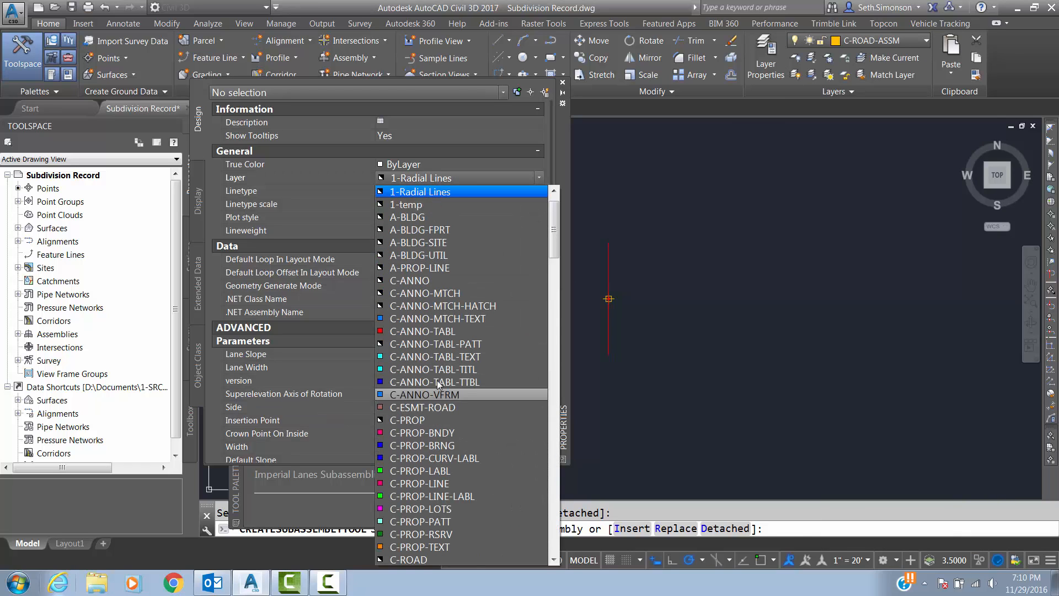
pyautogui.scroll(-5, 424, 456)
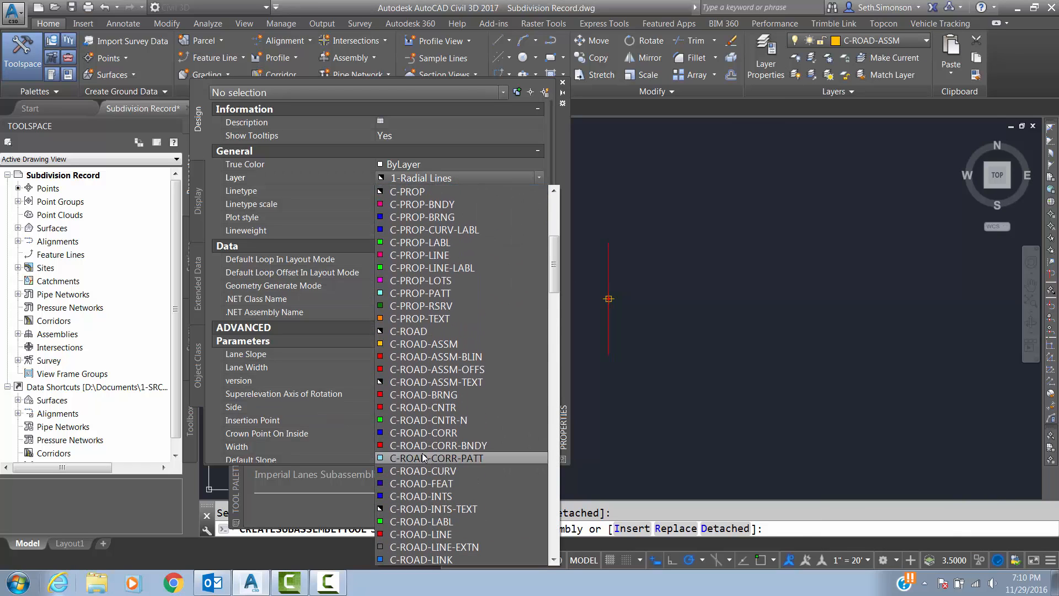
pyautogui.click(475, 362)
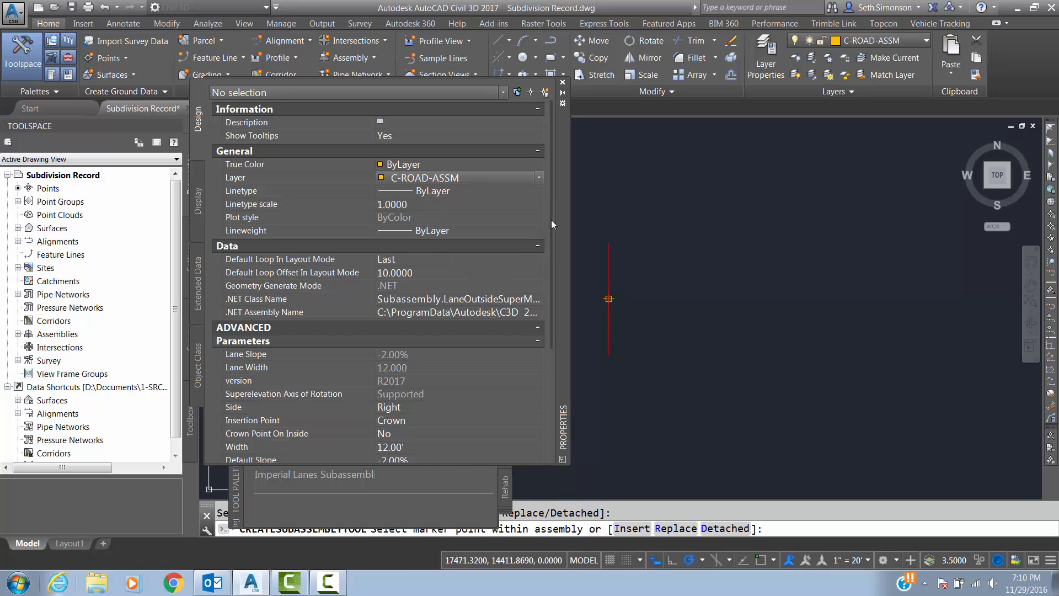
# - Review the lane subassembly's parameters, including its width and the available superelevation slope options
pyautogui.moveTo(551, 219); pyautogui.dragTo(548, 402)
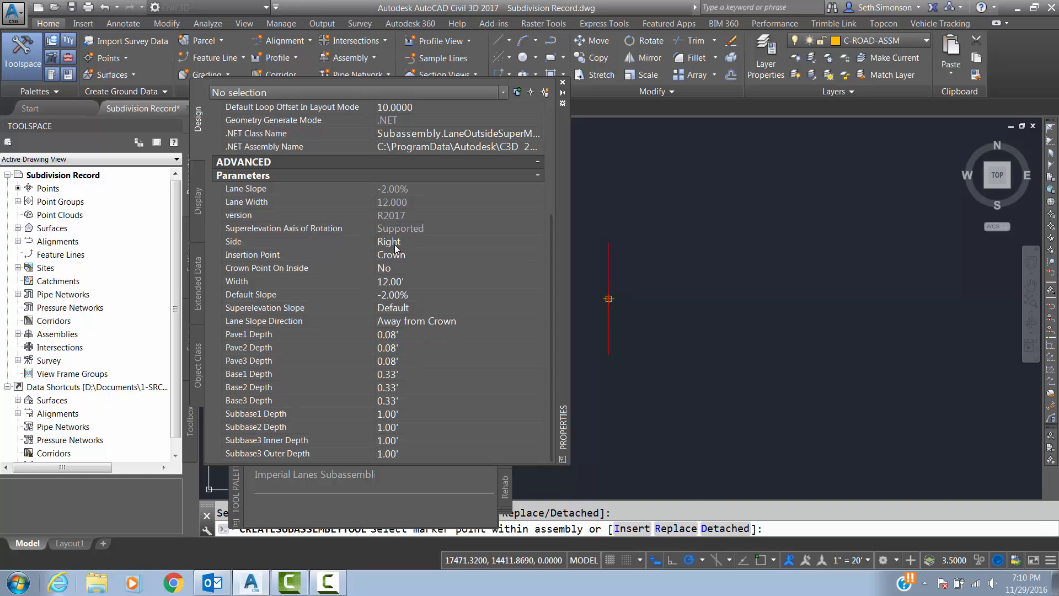
pyautogui.click(388, 282)
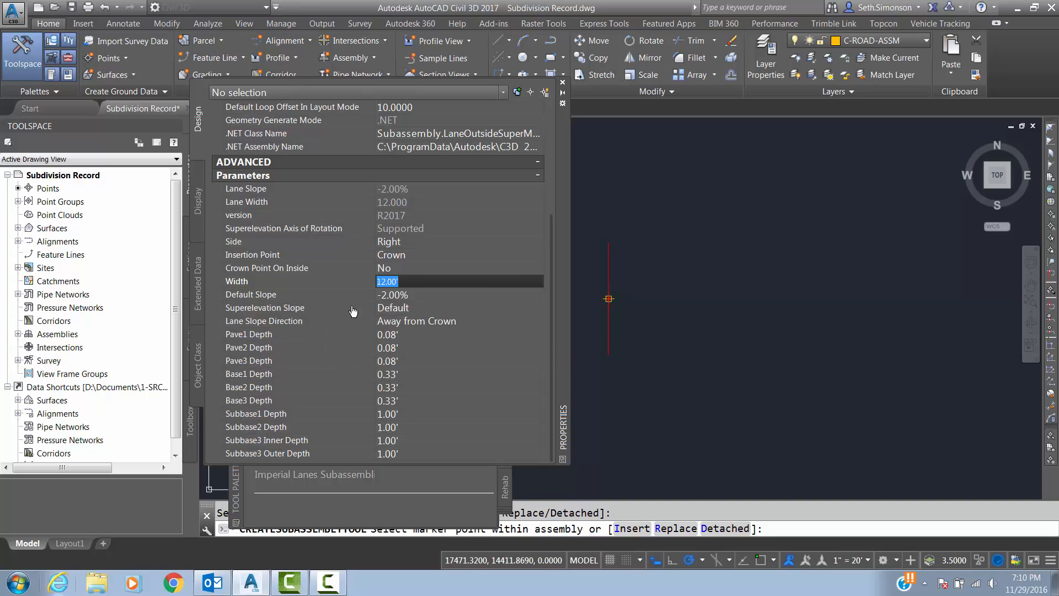
pyautogui.click(396, 308)
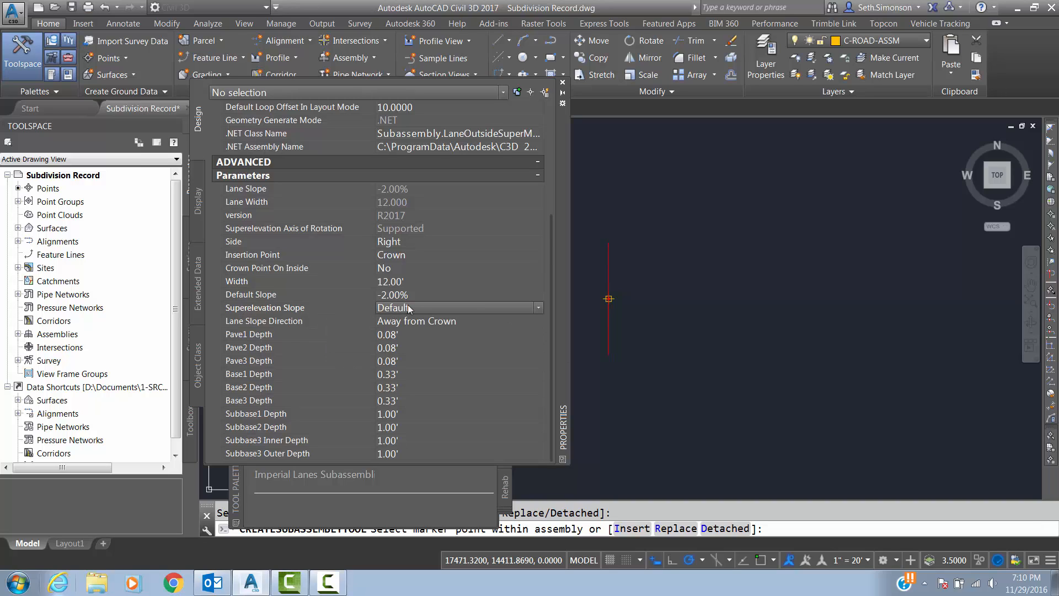
pyautogui.click(407, 309)
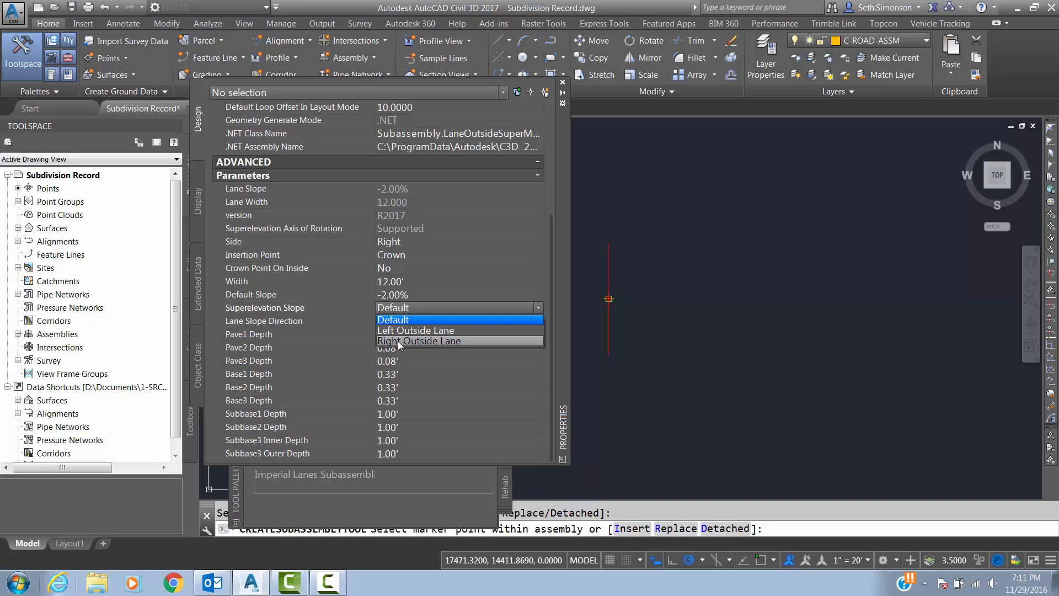
pyautogui.click(401, 308)
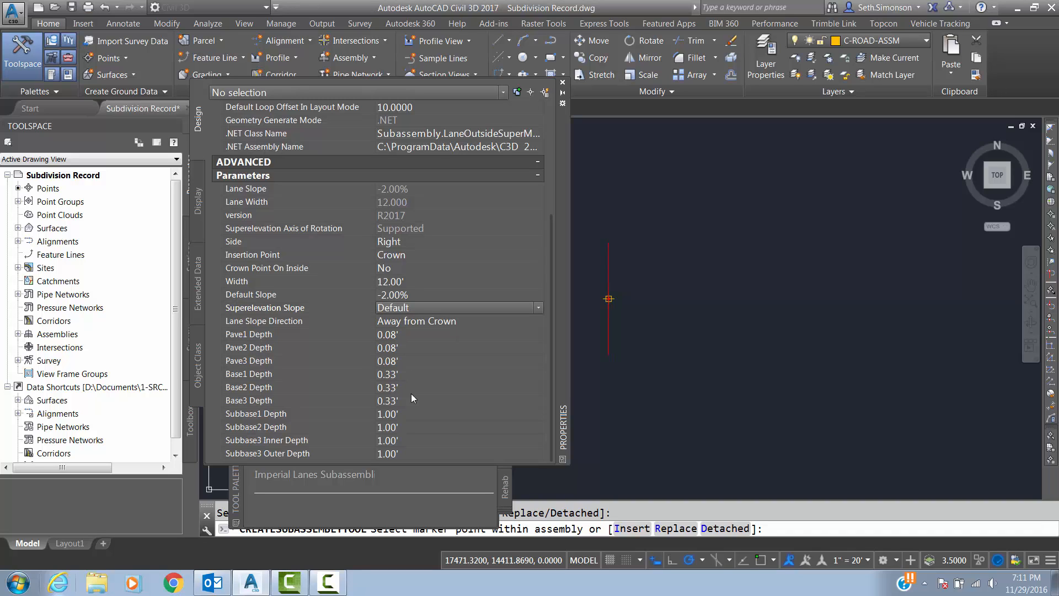
# - Set the lane subassembly's Pave1 Depth to 3", Pave2 Depth to 4" and Pave3 Depth to 0
pyautogui.click(392, 335)
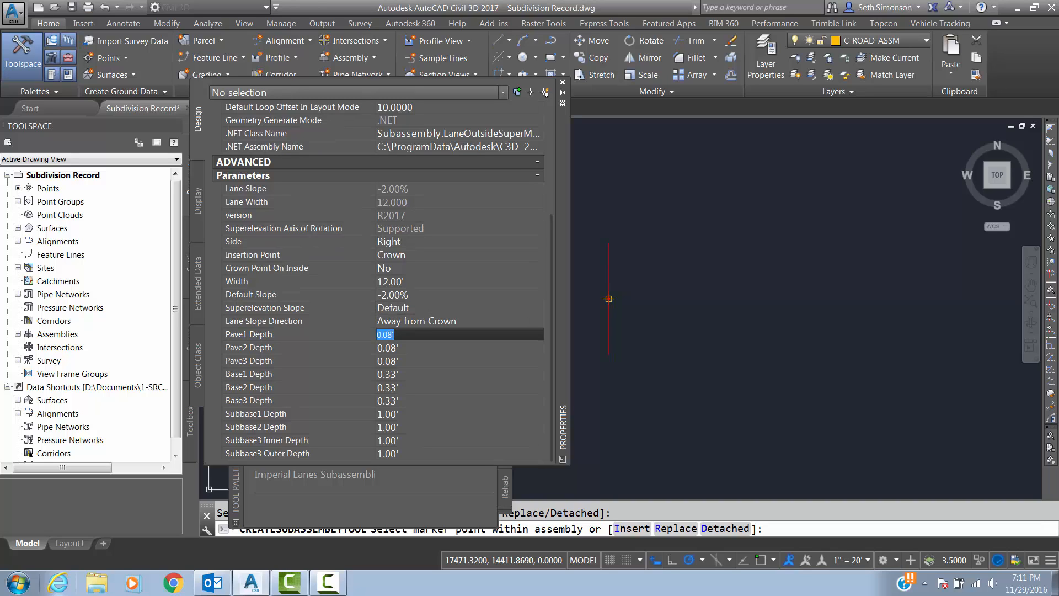
pyautogui.write('3"')
pyautogui.press('Tab')
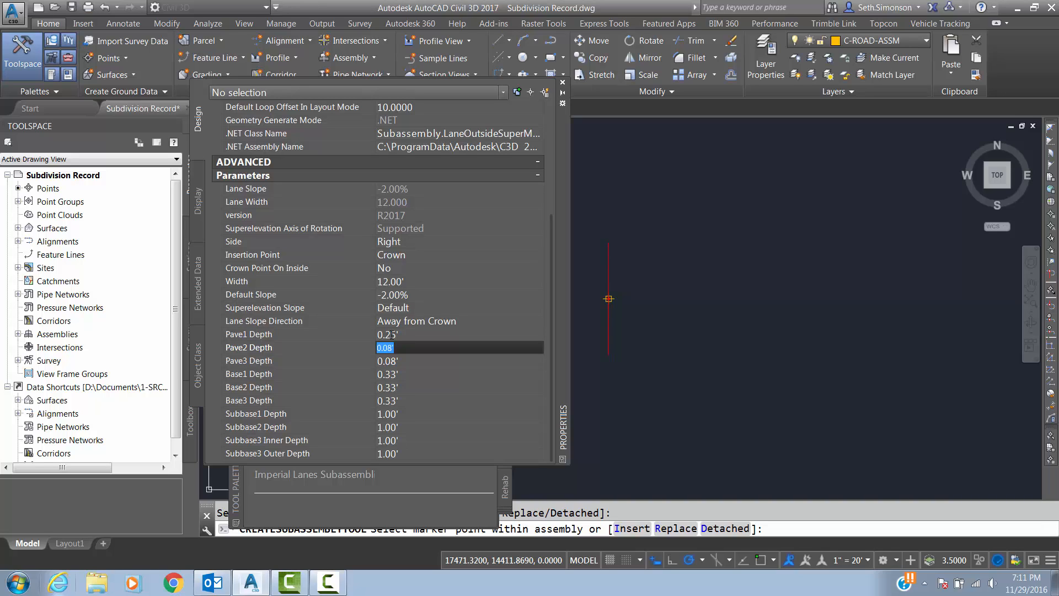
pyautogui.write('4')
pyautogui.press('Tab')
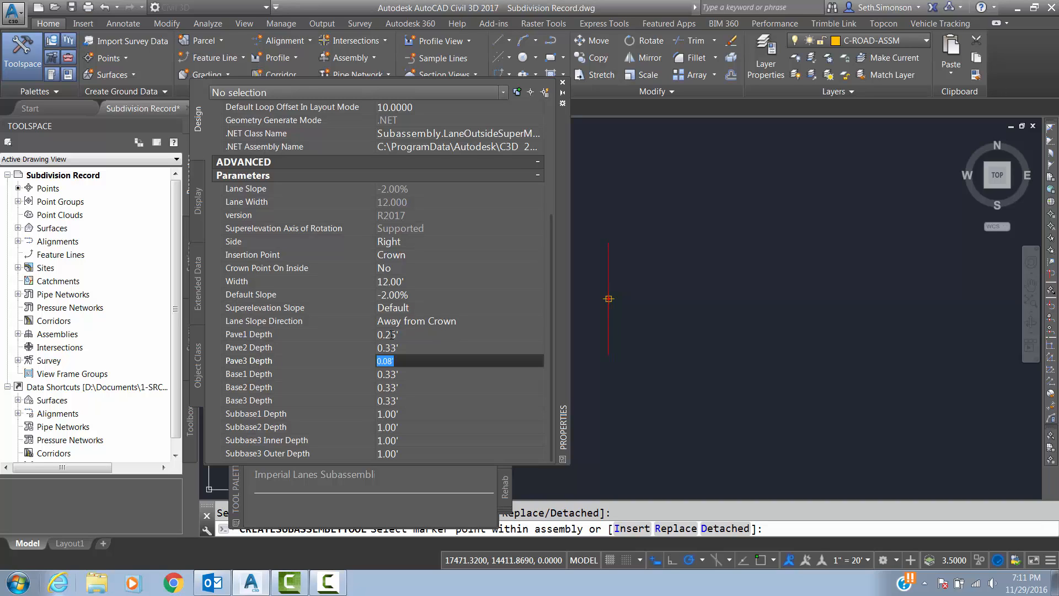
pyautogui.write('0')
pyautogui.press('Tab')
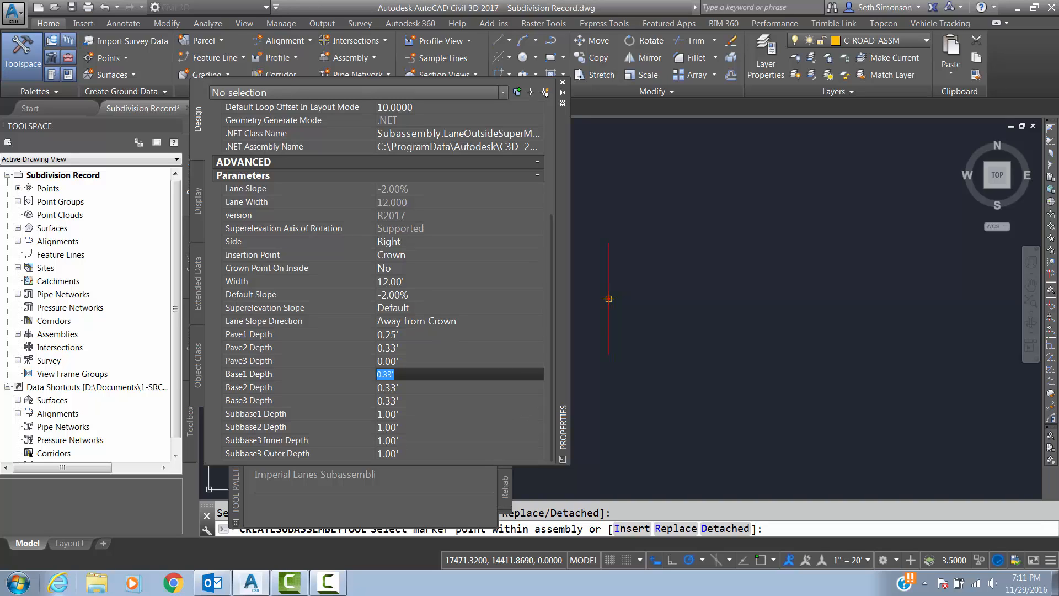
# - Set the lane's Base1 Depth to 8" and both Base2 Depth and Base3 Depth to 0
pyautogui.write('8"')
pyautogui.press('Tab')
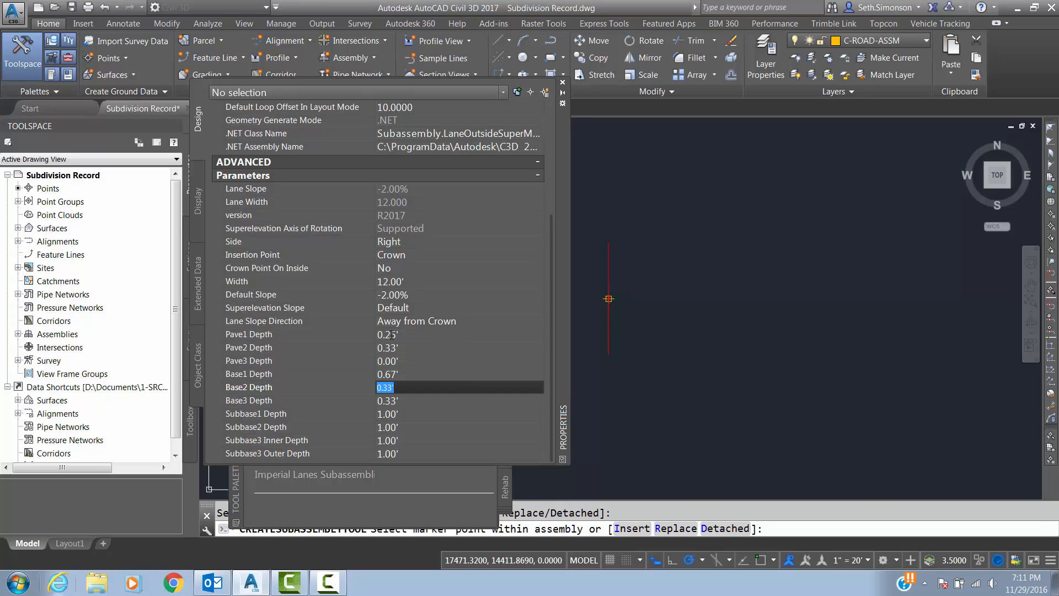
pyautogui.write('0')
pyautogui.press('Tab')
pyautogui.write('0')
pyautogui.press('Tab')
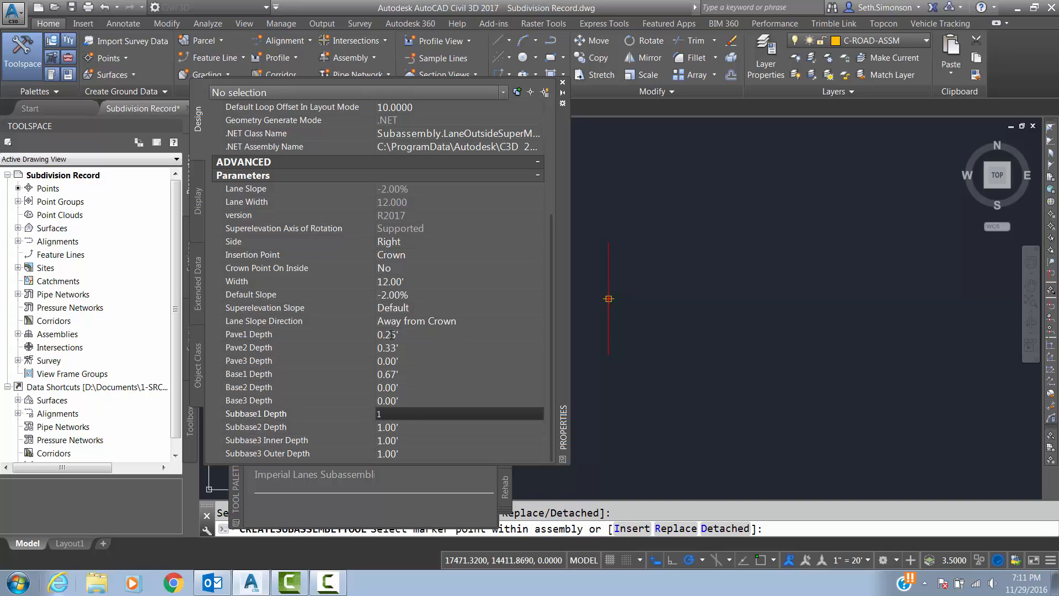
# - Set the lane's Subbase1 Depth to 1', and Subbase2, Subbase3 Inner and Subbase3 Outer Depth to 0
pyautogui.press('Tab')
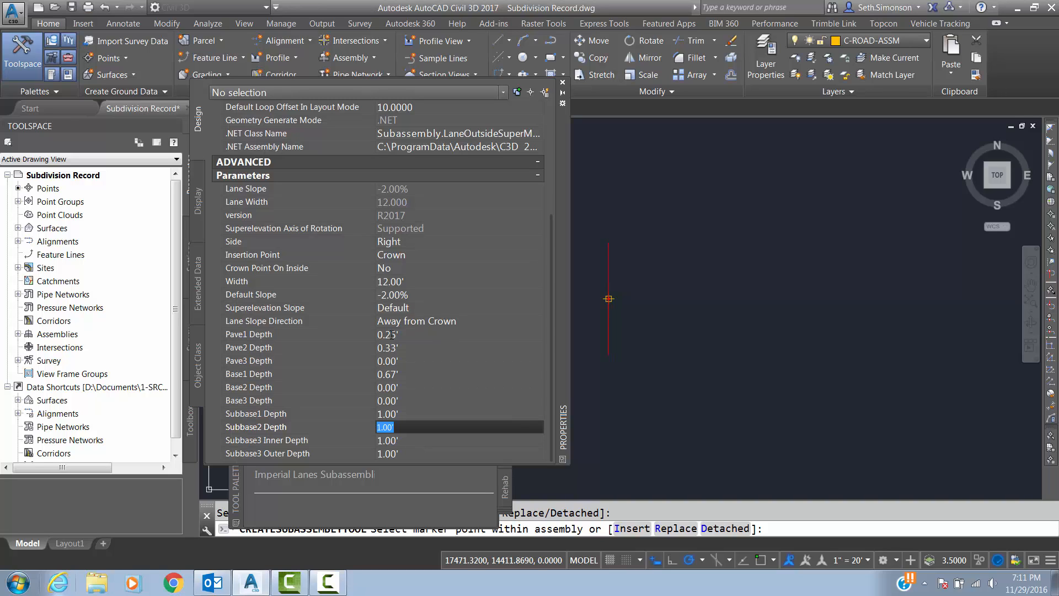
pyautogui.write('0')
pyautogui.press('Tab')
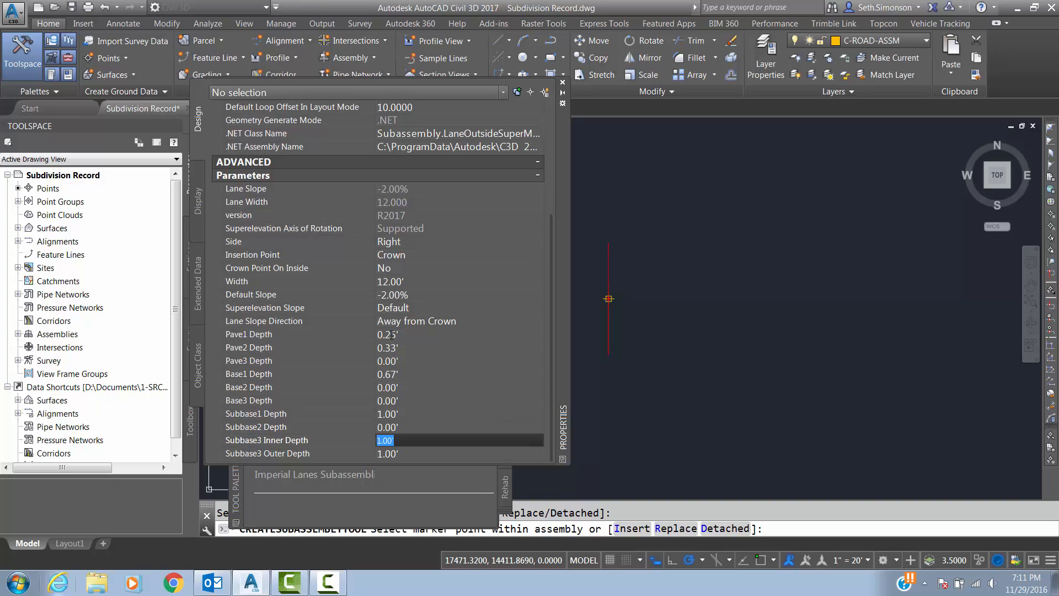
pyautogui.write('0')
pyautogui.press('Tab')
pyautogui.write('0')
pyautogui.press('Return')
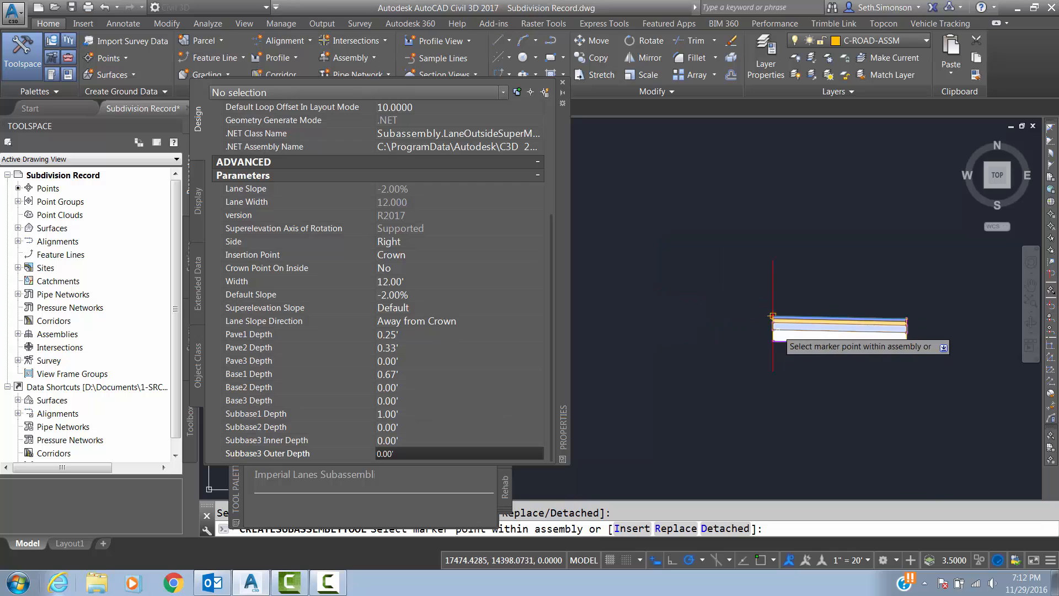
# - Attach the lane to the right side of the assembly baseline, and a second one with Side set to Left
pyautogui.click(773, 325)
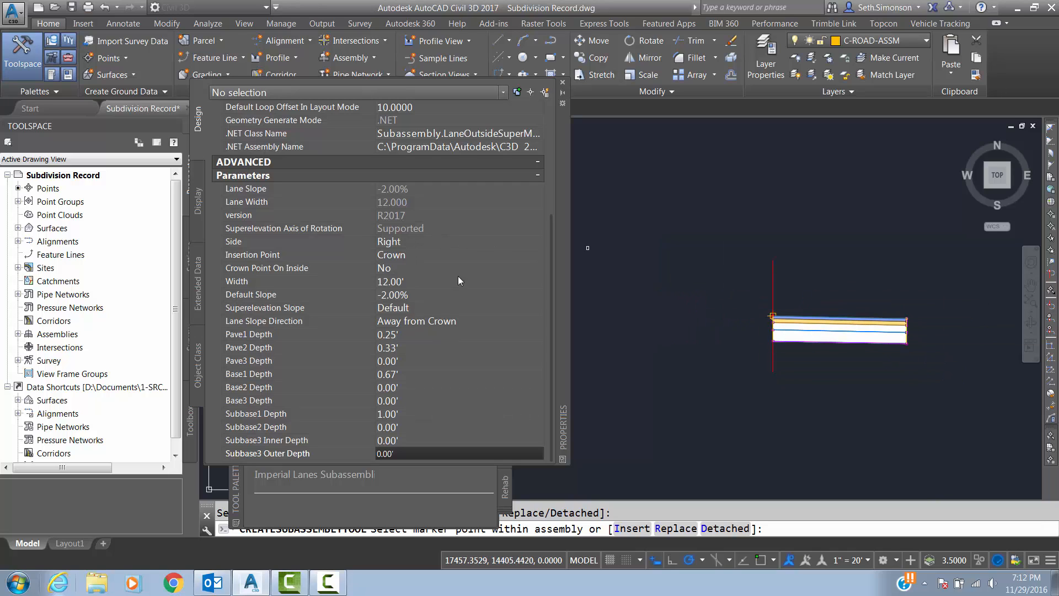
pyautogui.click(399, 240)
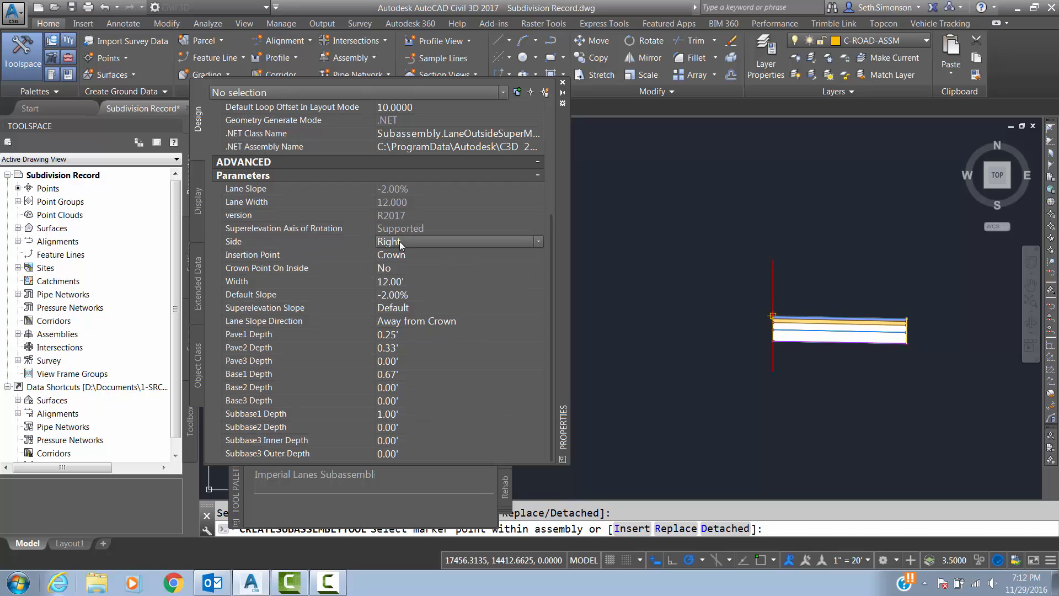
pyautogui.click(399, 241)
pyautogui.click(395, 264)
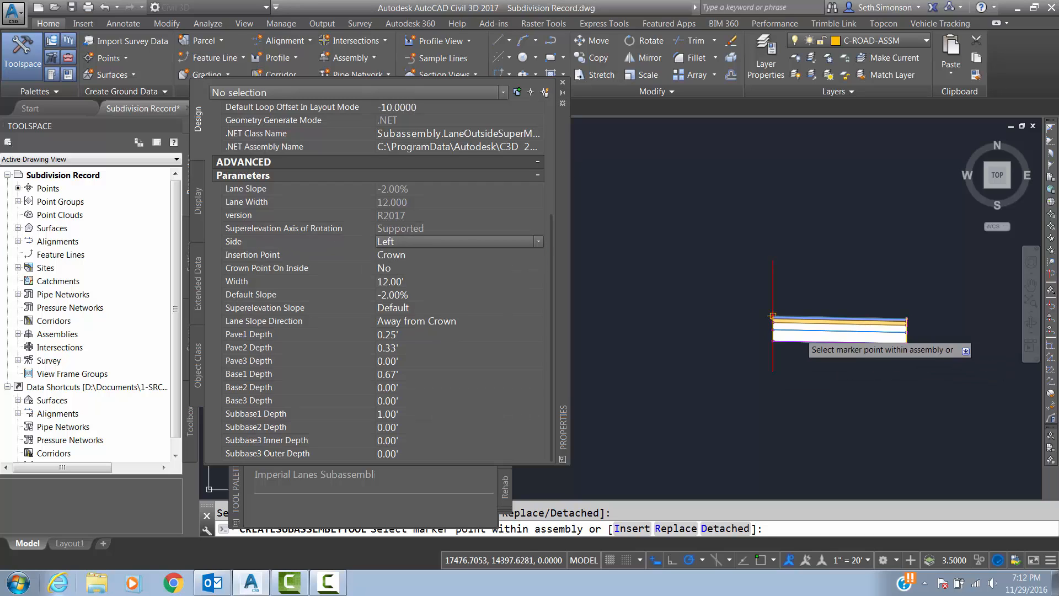
pyautogui.click(773, 319)
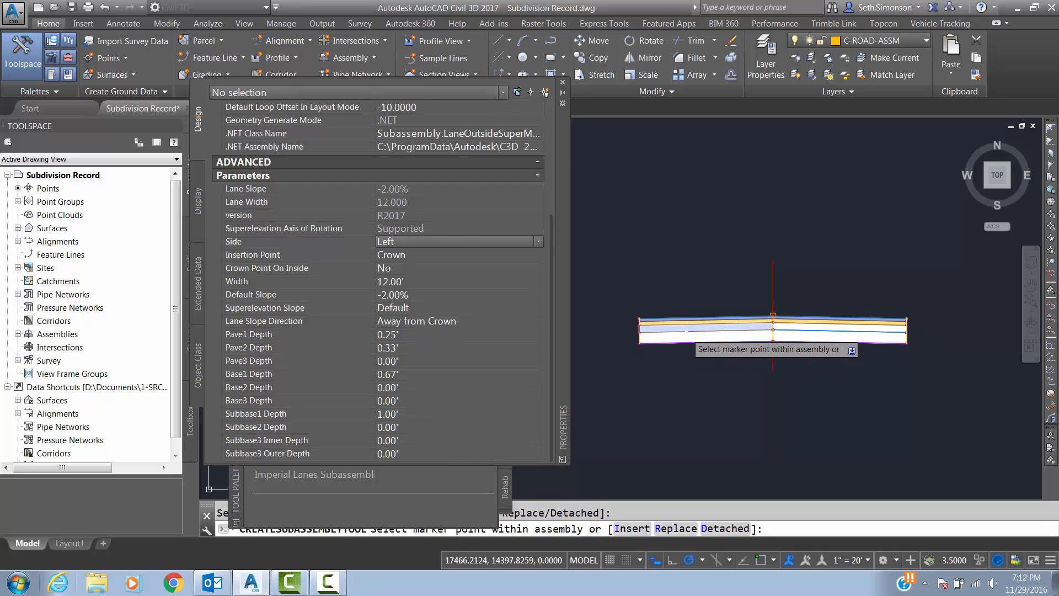
pyautogui.moveTo(675, 362); pyautogui.dragTo(714, 354, button='middle')
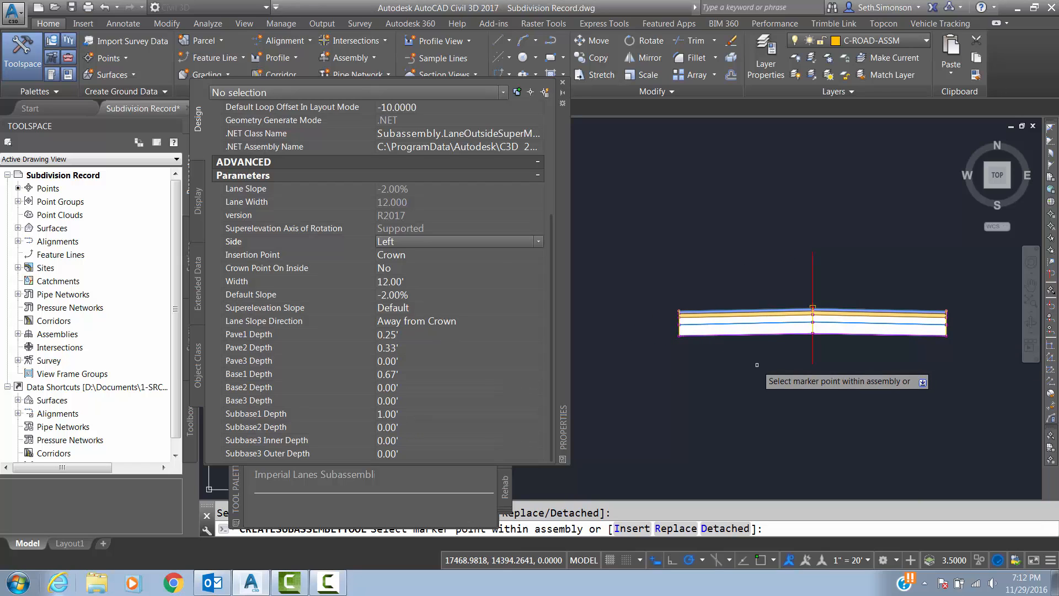
pyautogui.press('Return')
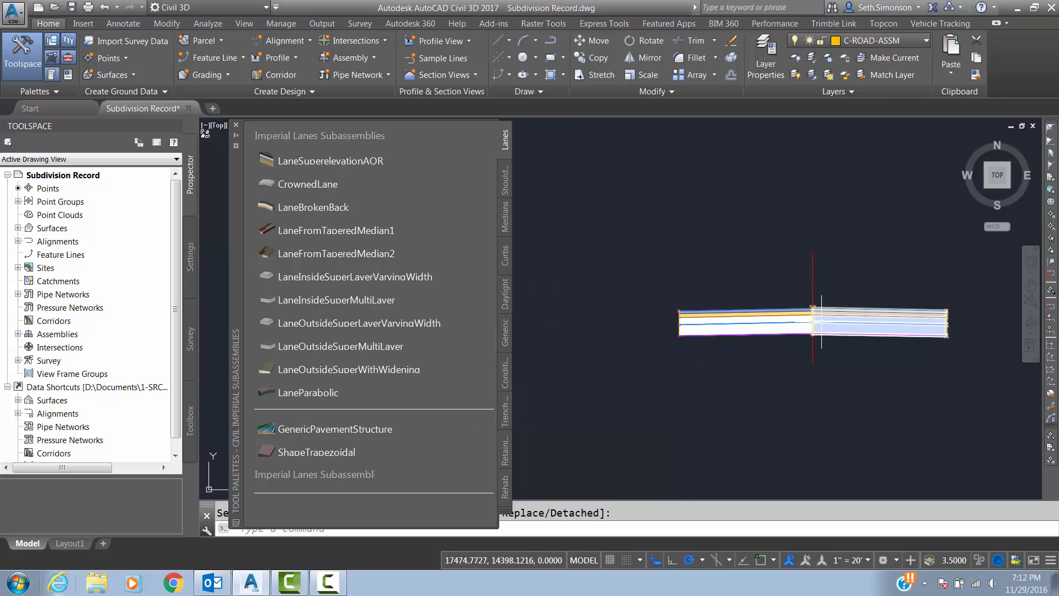
# - Start adding the UrbanCurbGutterGeneral subassembly from the Imperial Curbs subassemblies and review its curb dimension parameters
pyautogui.moveTo(718, 328); pyautogui.dragTo(743, 333, button='middle')
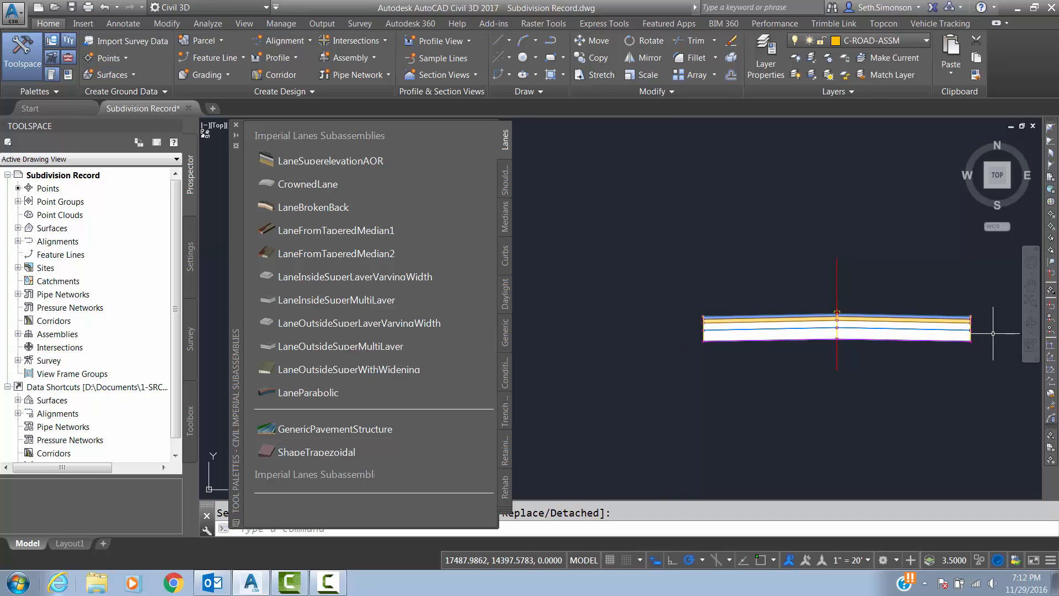
pyautogui.scroll(-2, 773, 375)
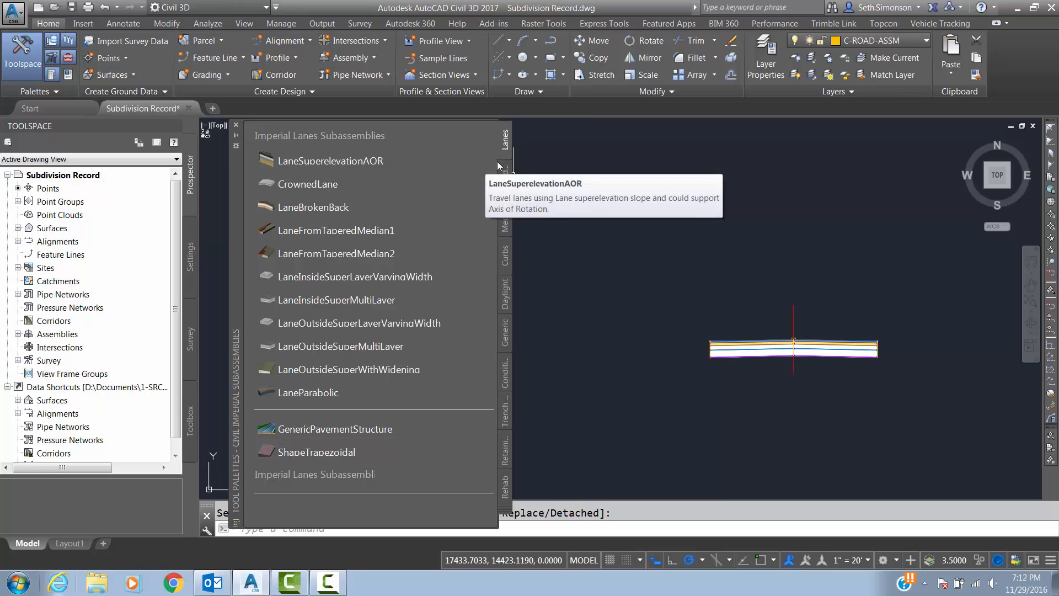
pyautogui.click(505, 255)
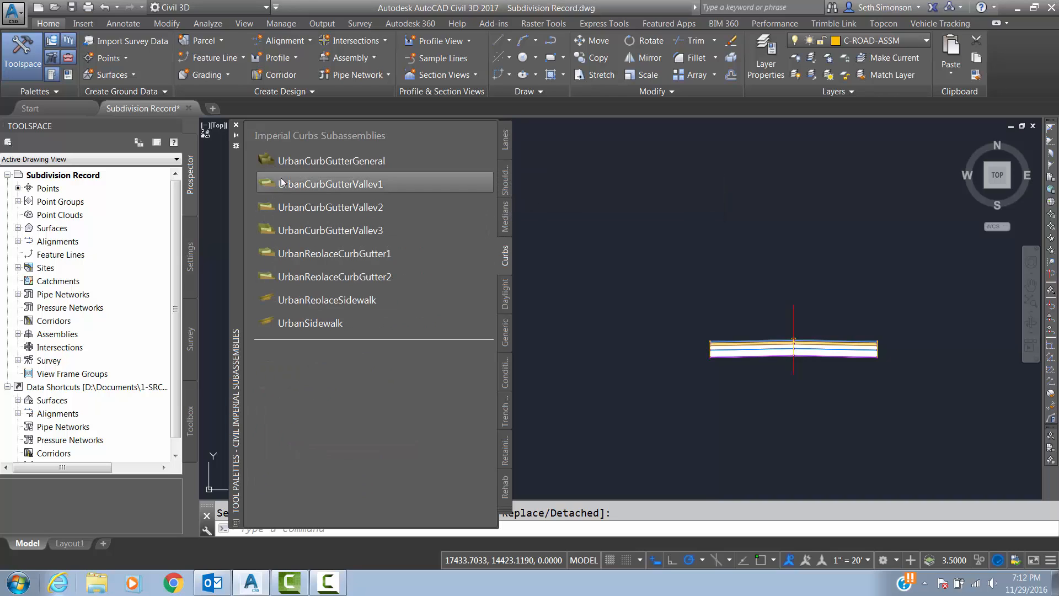
pyautogui.click(339, 161)
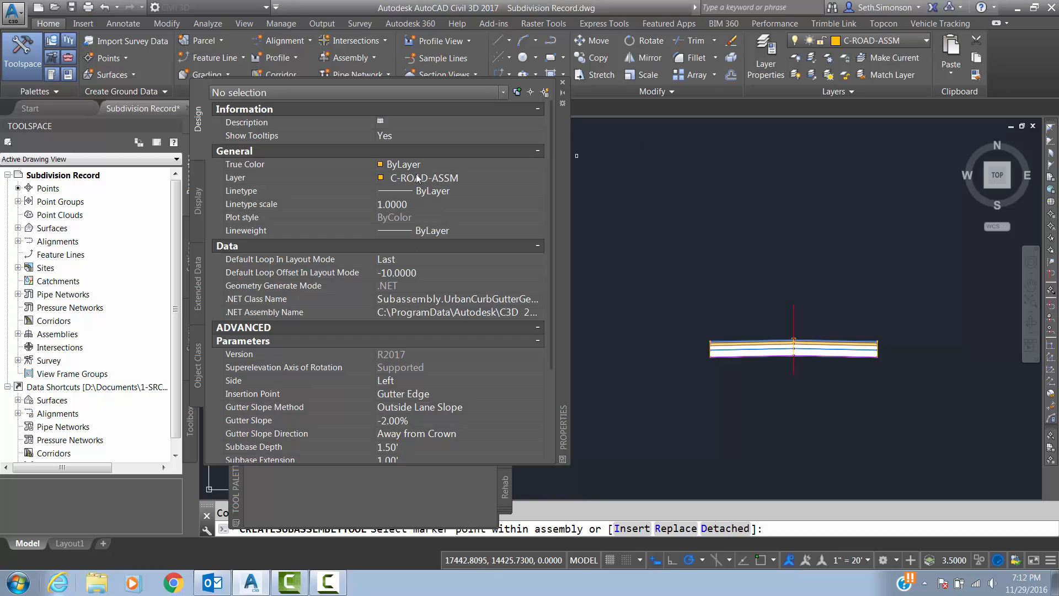
pyautogui.moveTo(551, 188); pyautogui.dragTo(541, 306)
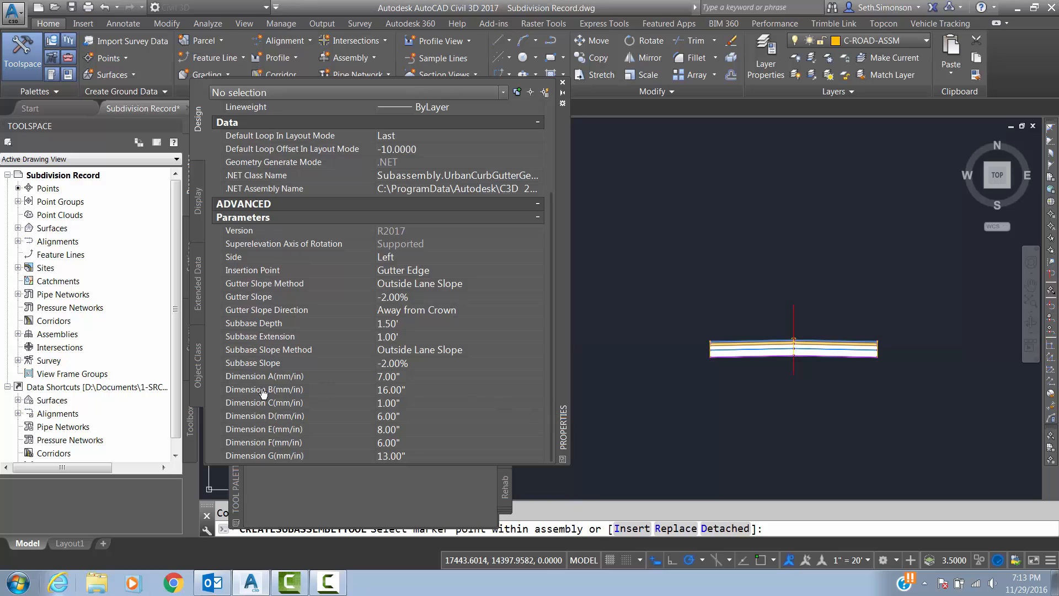
pyautogui.moveTo(252, 395)
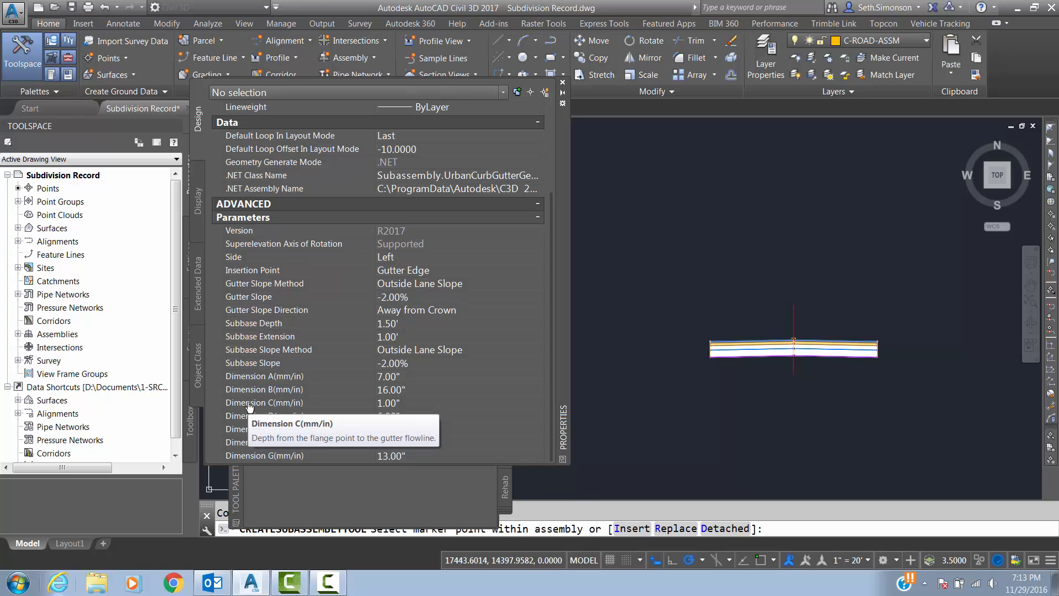
# - Look up UrbanCurbGutterGeneral in the help's Subassembly Reference and examine its diagram of dimensions A to G
pyautogui.press('F1')
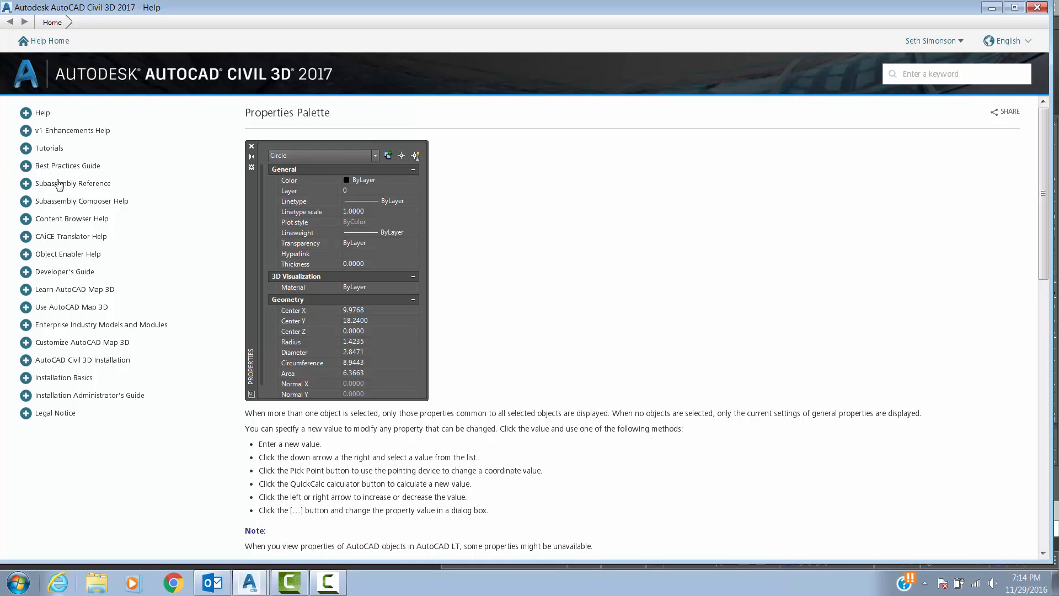
pyautogui.click(26, 185)
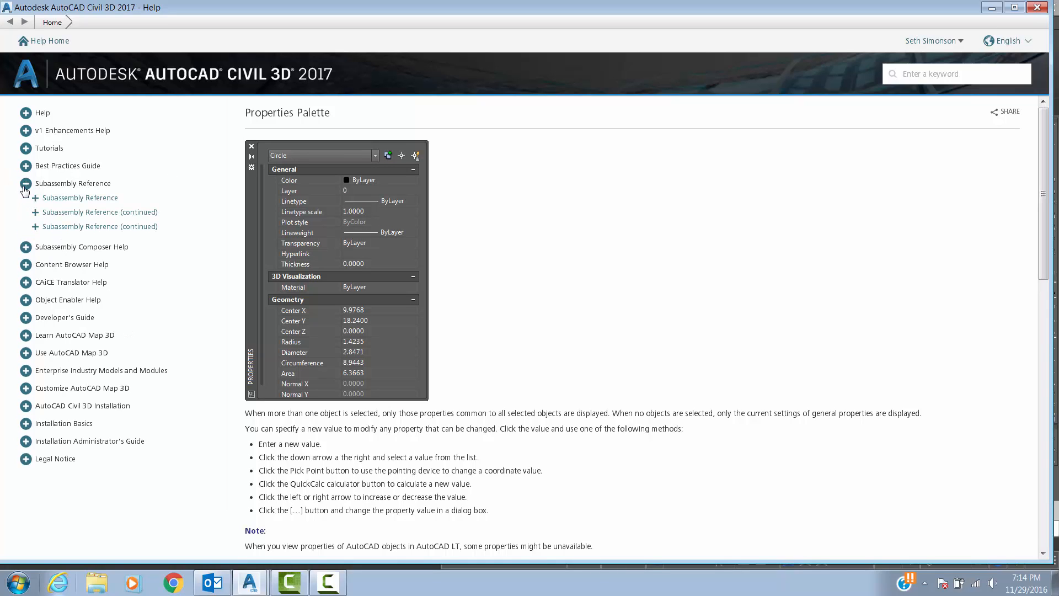
pyautogui.click(35, 197)
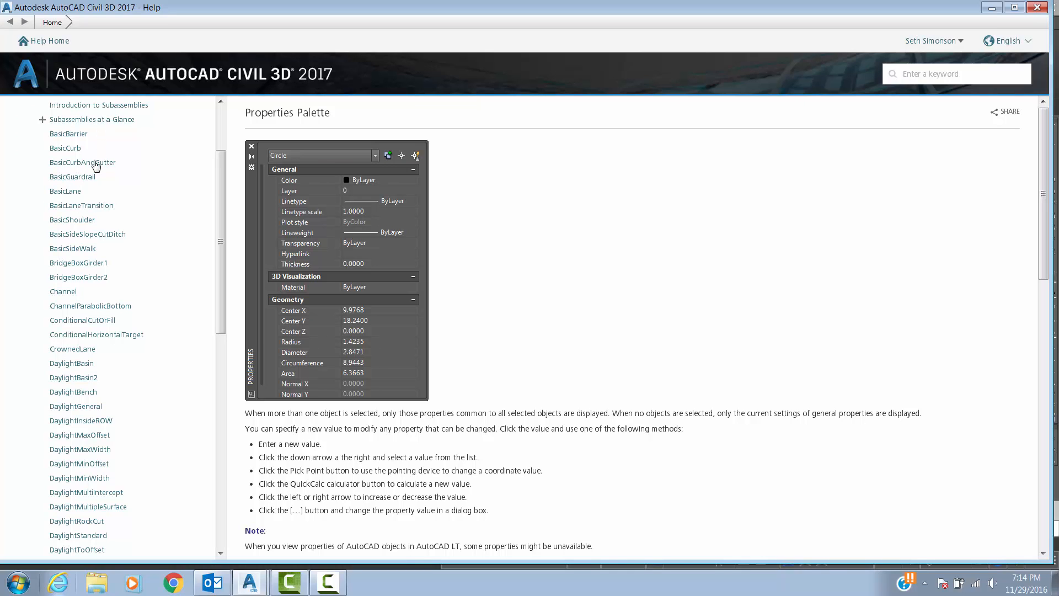
pyautogui.scroll(-5, 83, 320)
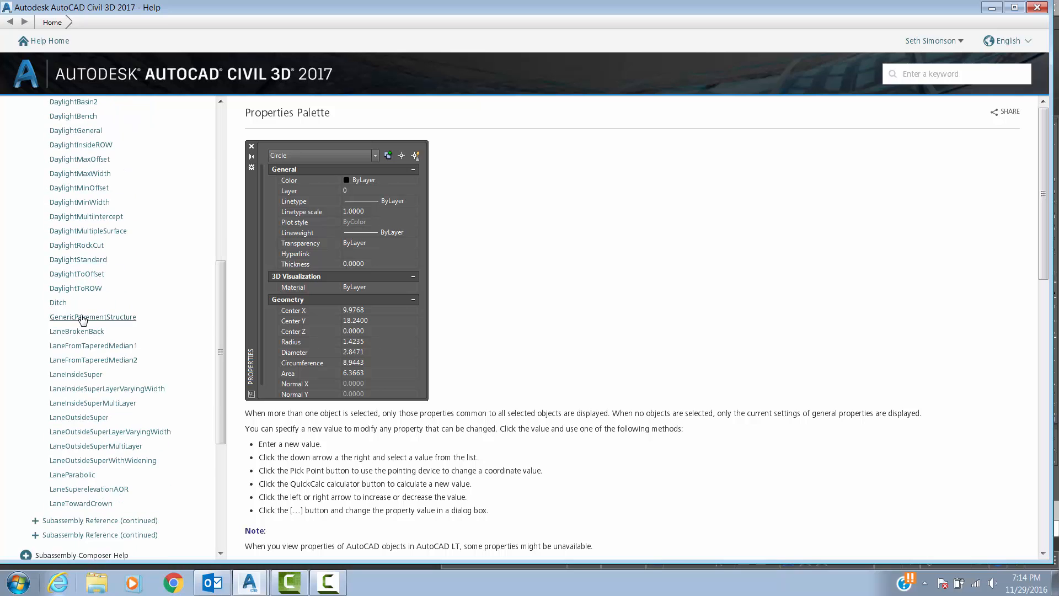
pyautogui.scroll(-2, 83, 320)
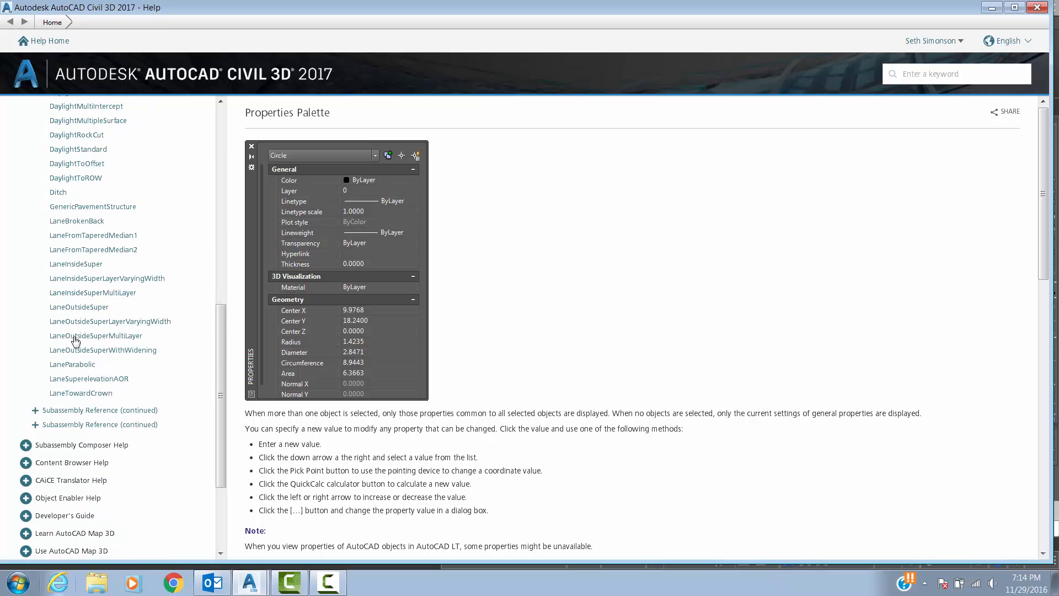
pyautogui.click(94, 426)
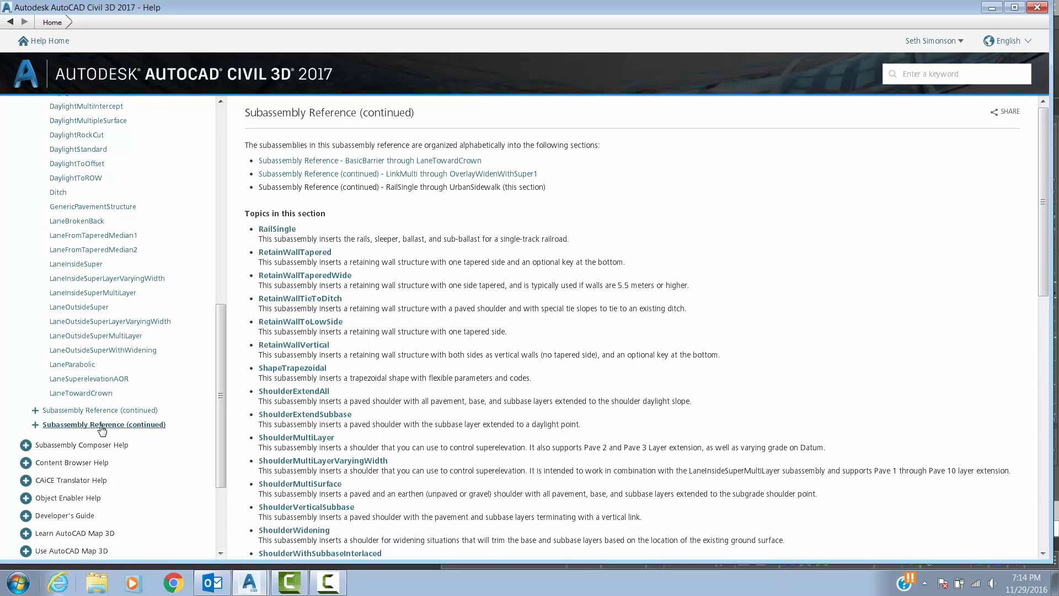
pyautogui.click(34, 425)
pyautogui.scroll(-2, 102, 310)
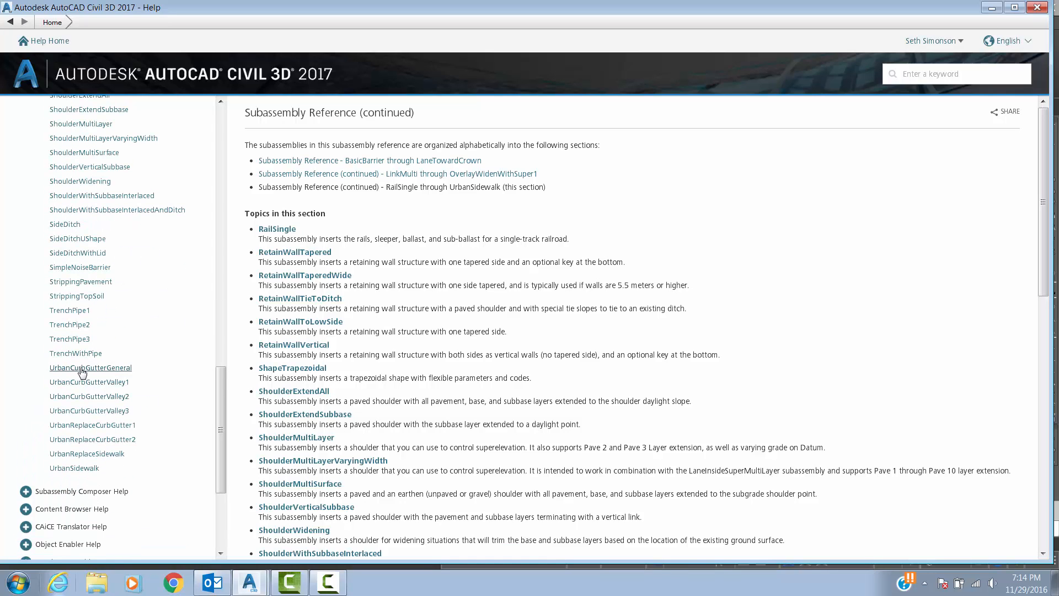
pyautogui.click(82, 368)
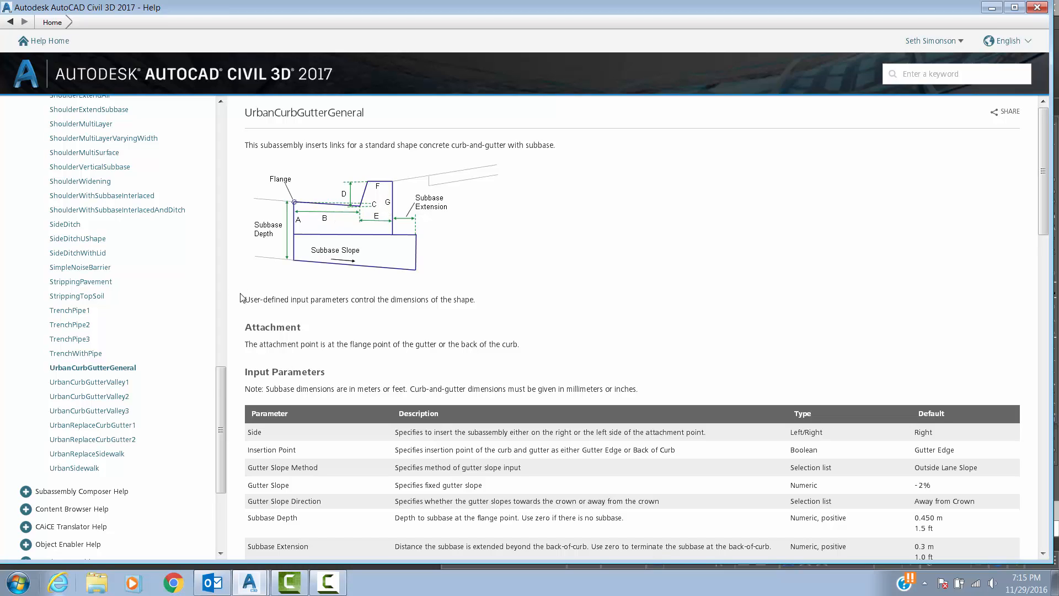
# - Close the help window and return to the Subdivision Record drawing with the curb subassembly's properties
pyautogui.click(255, 589)
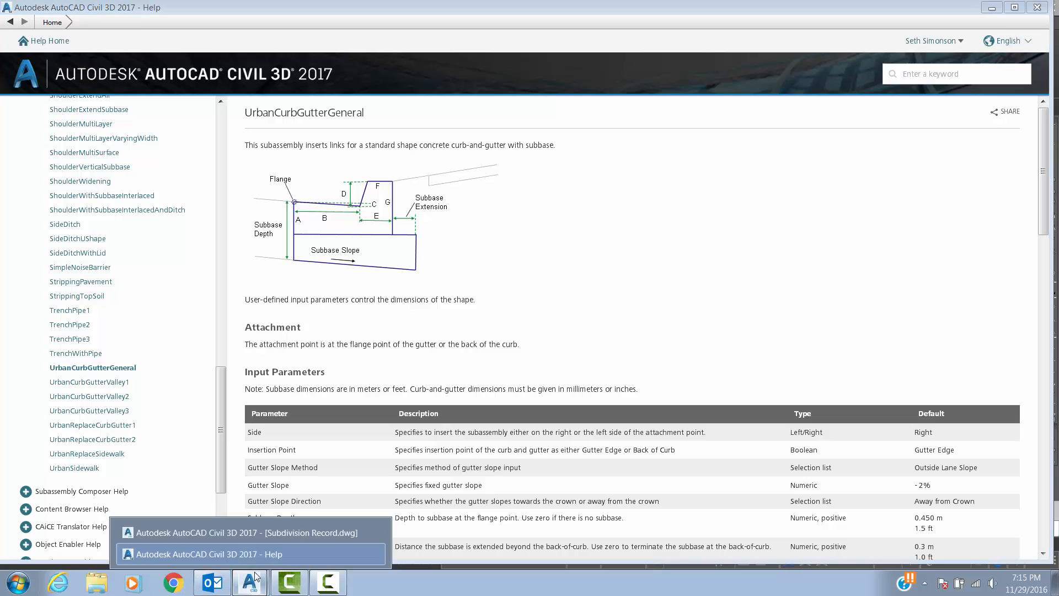
pyautogui.click(250, 534)
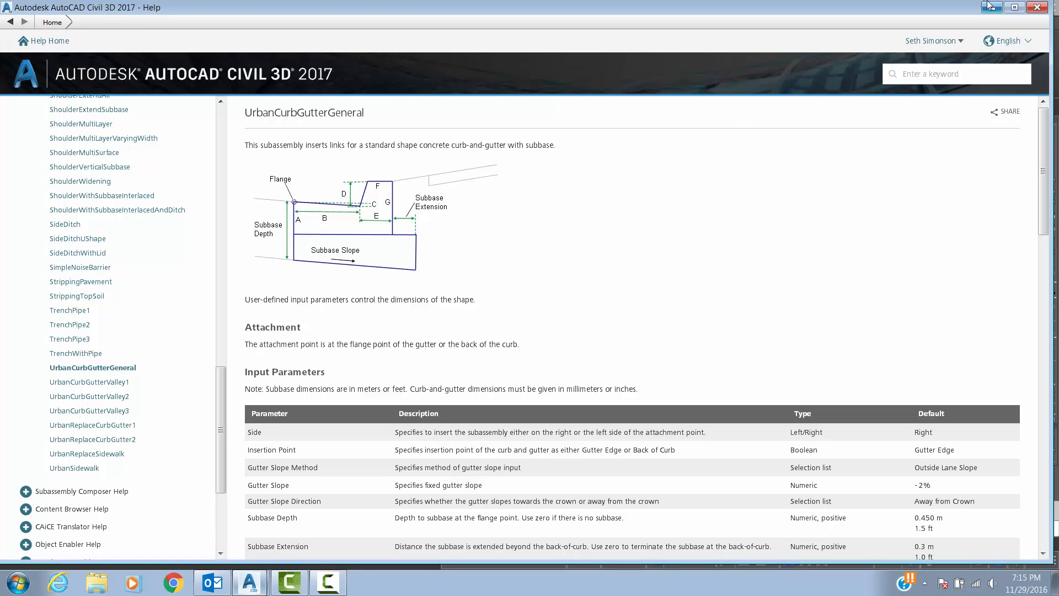
pyautogui.click(1037, 7)
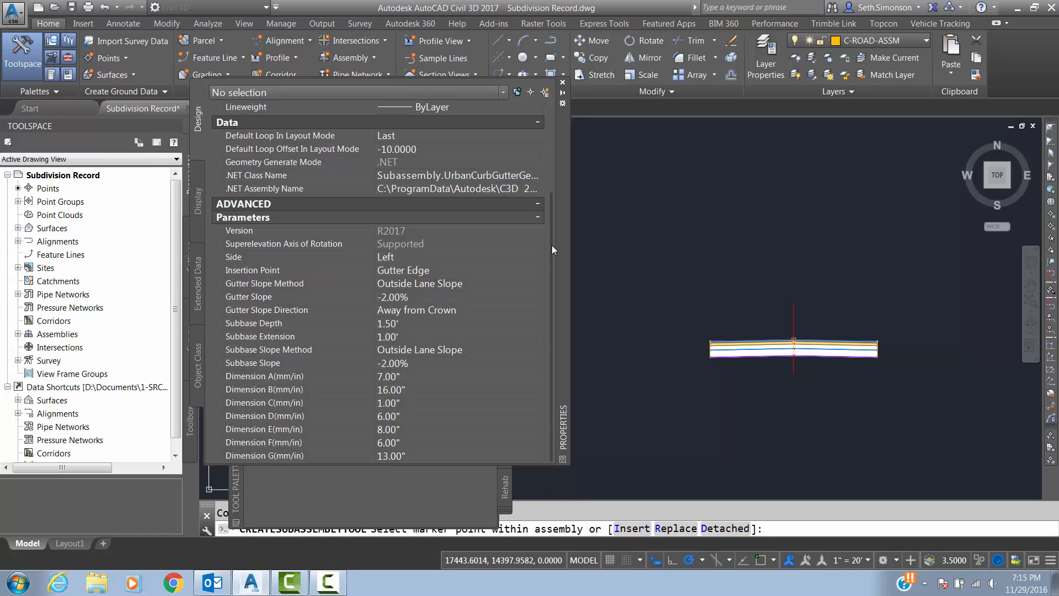
# - Open the help's Subassembly Reference page for UrbanCurbGutterGeneral and place the help window beside the curb's properties
pyautogui.press('F1')
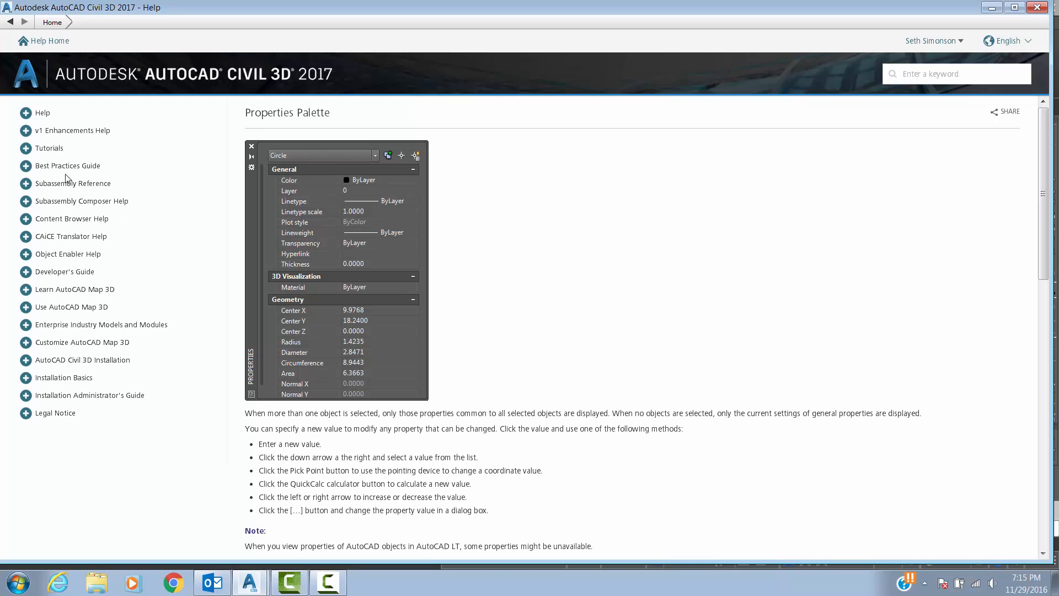
pyautogui.click(27, 184)
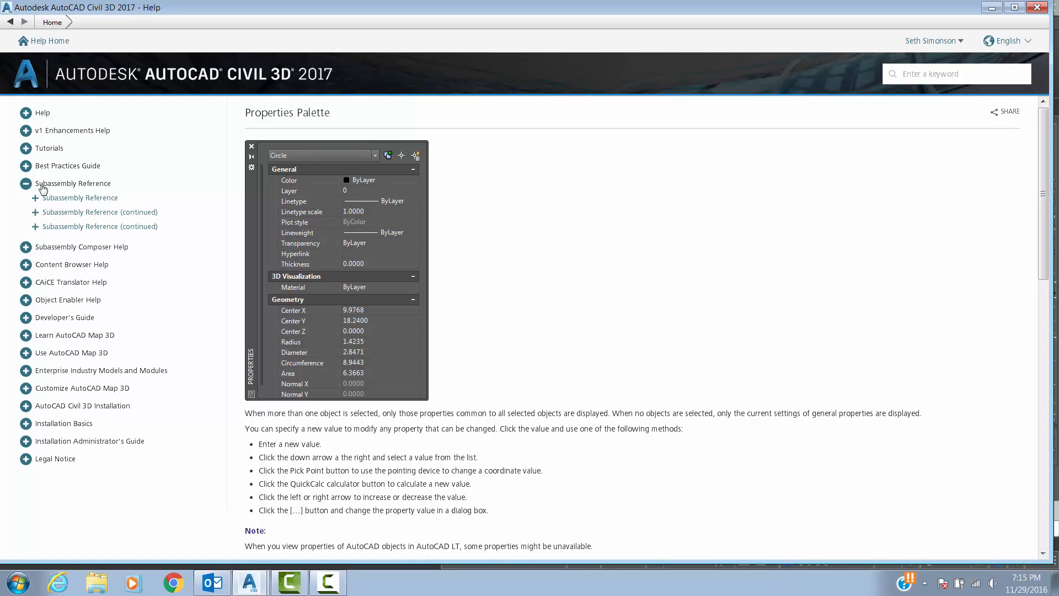
pyautogui.click(34, 228)
pyautogui.scroll(-2, 65, 273)
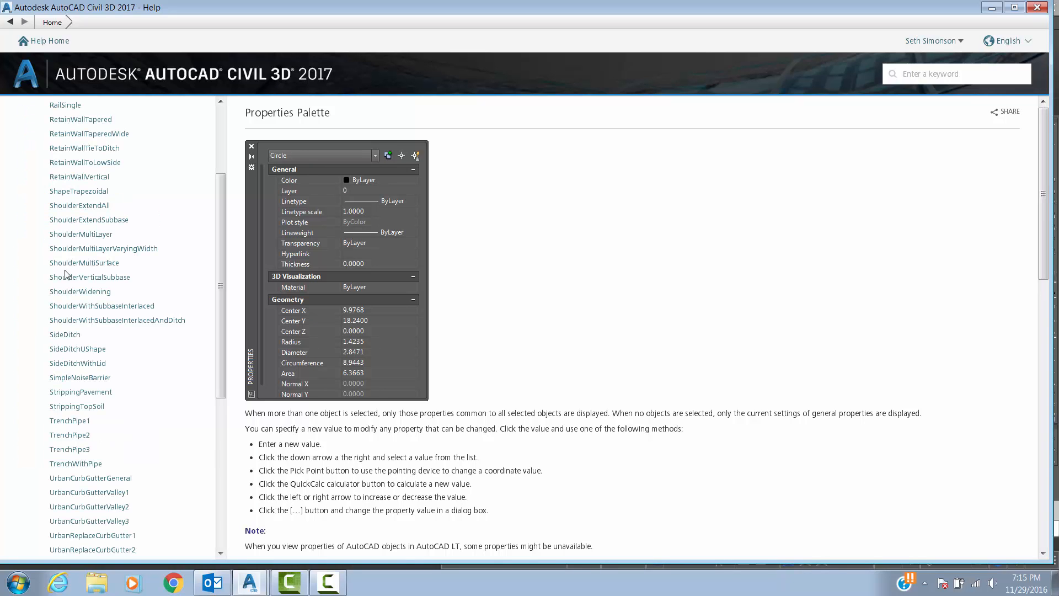
pyautogui.click(73, 478)
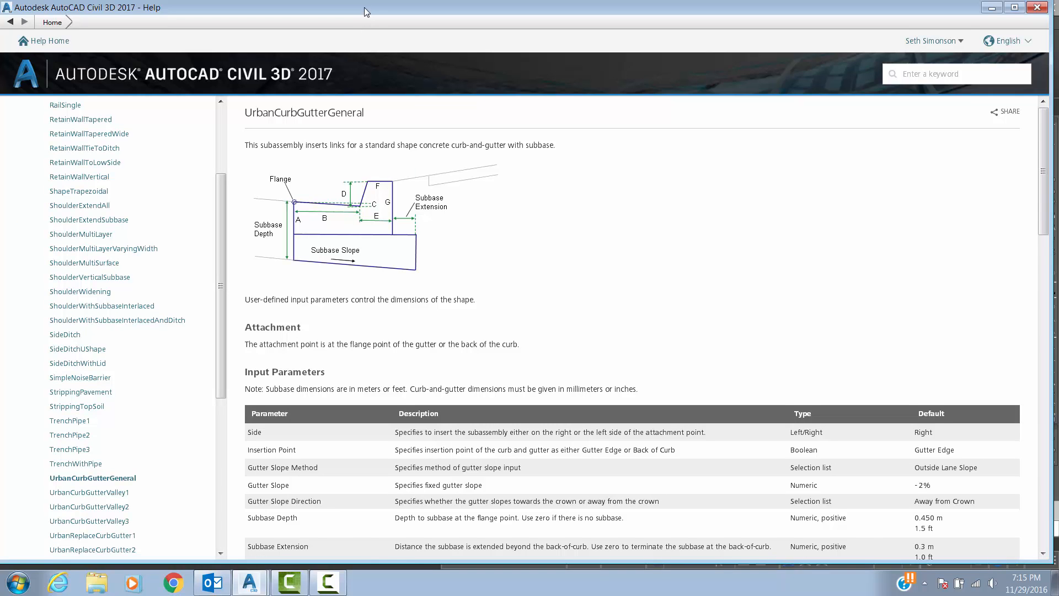
pyautogui.moveTo(364, 8); pyautogui.dragTo(928, 23)
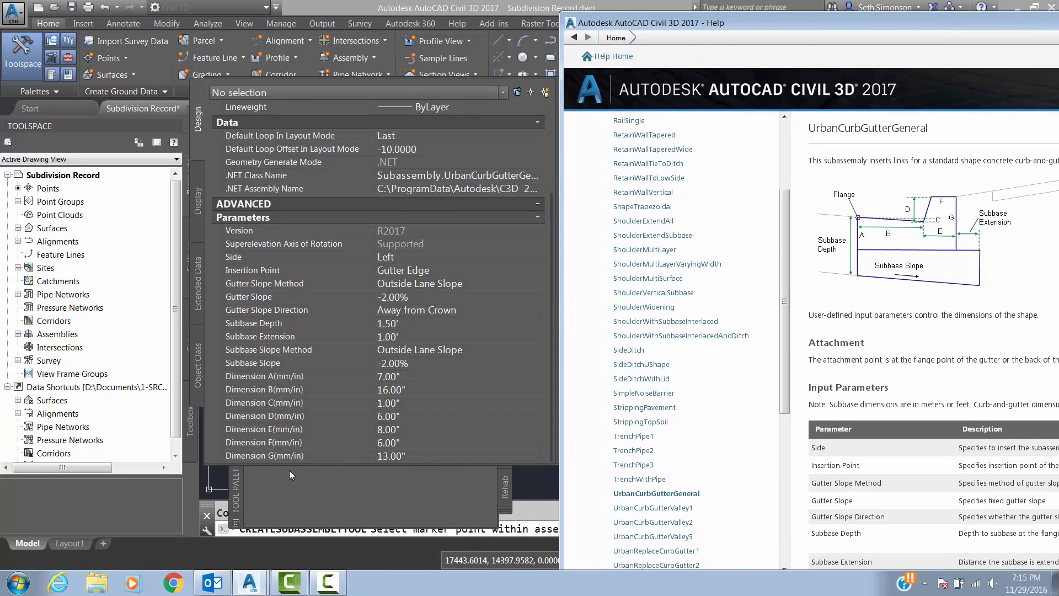
# - Set the curb subassembly's Dimension B to 2' and Dimension C to .04'
pyautogui.click(390, 390)
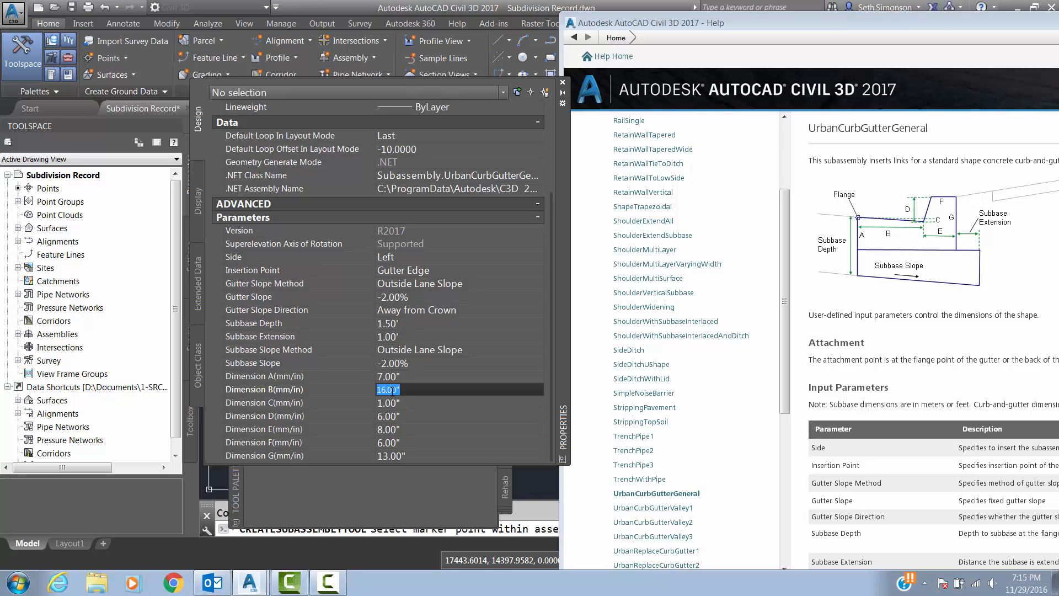
pyautogui.write("2'")
pyautogui.press('Tab')
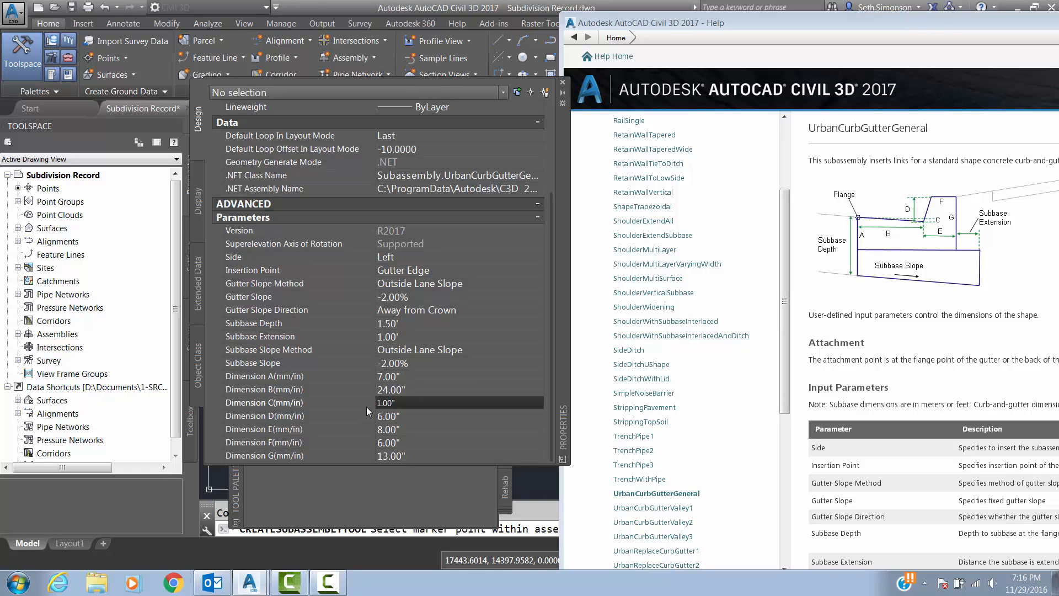
pyautogui.doubleClick(408, 400)
pyautogui.write(".04'")
pyautogui.press('Tab')
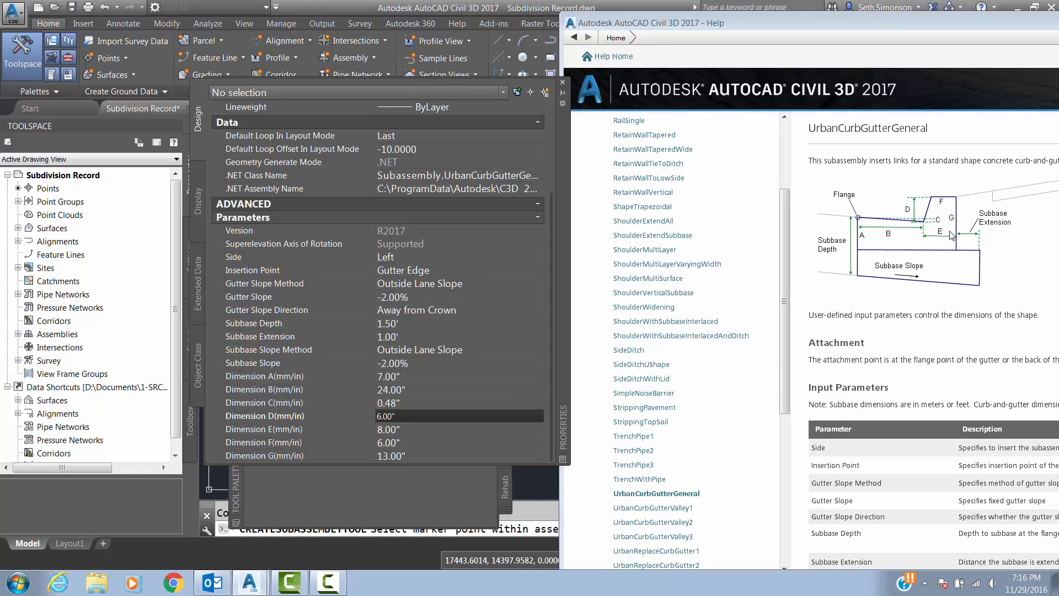
# - Check Dimensions E and F against the curb diagram and close the help window
pyautogui.click(391, 433)
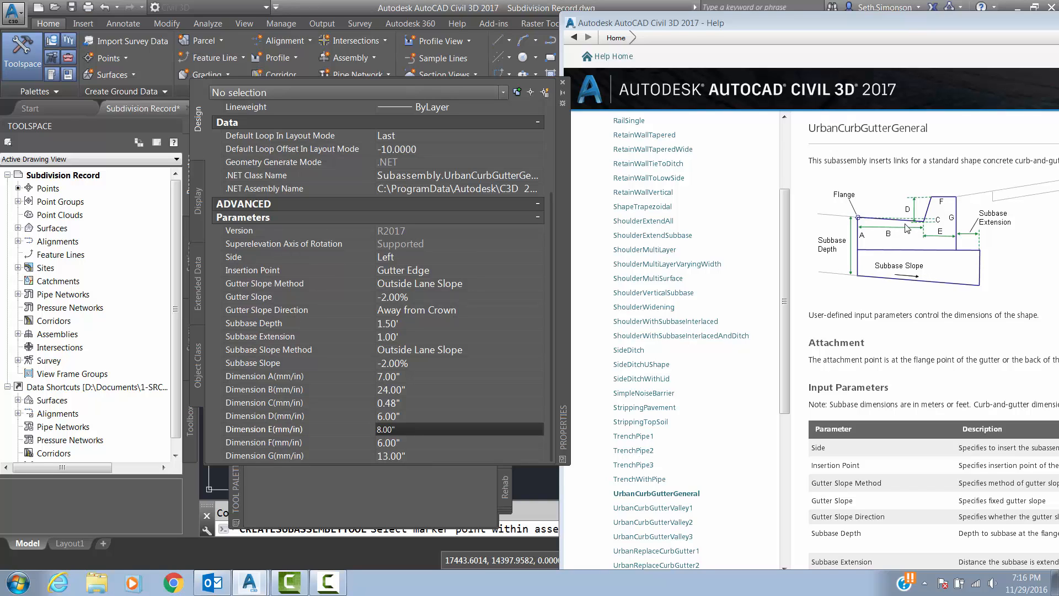
pyautogui.click(391, 443)
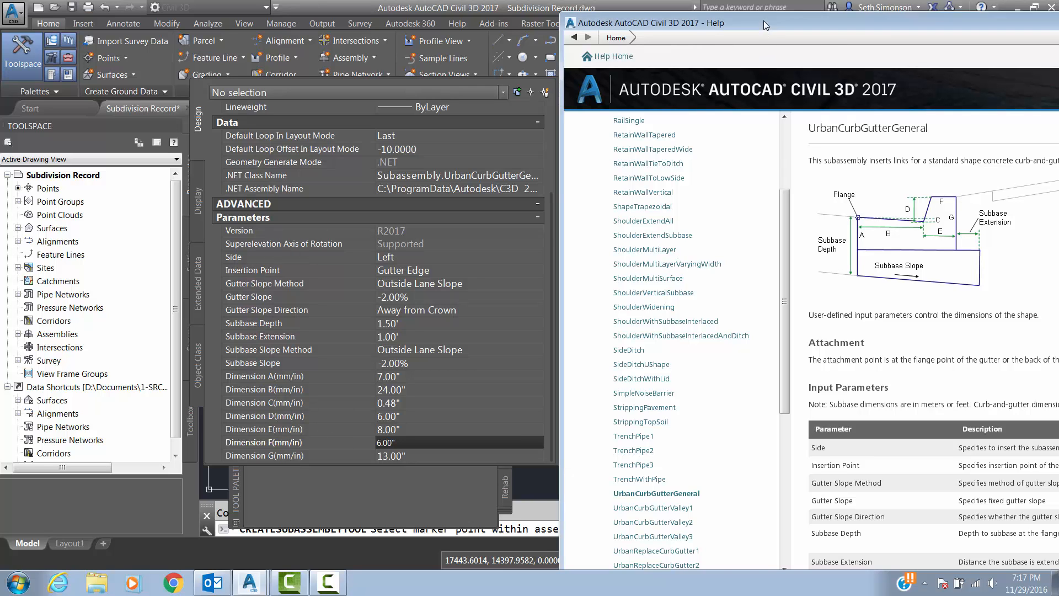
pyautogui.moveTo(764, 22); pyautogui.dragTo(598, 48)
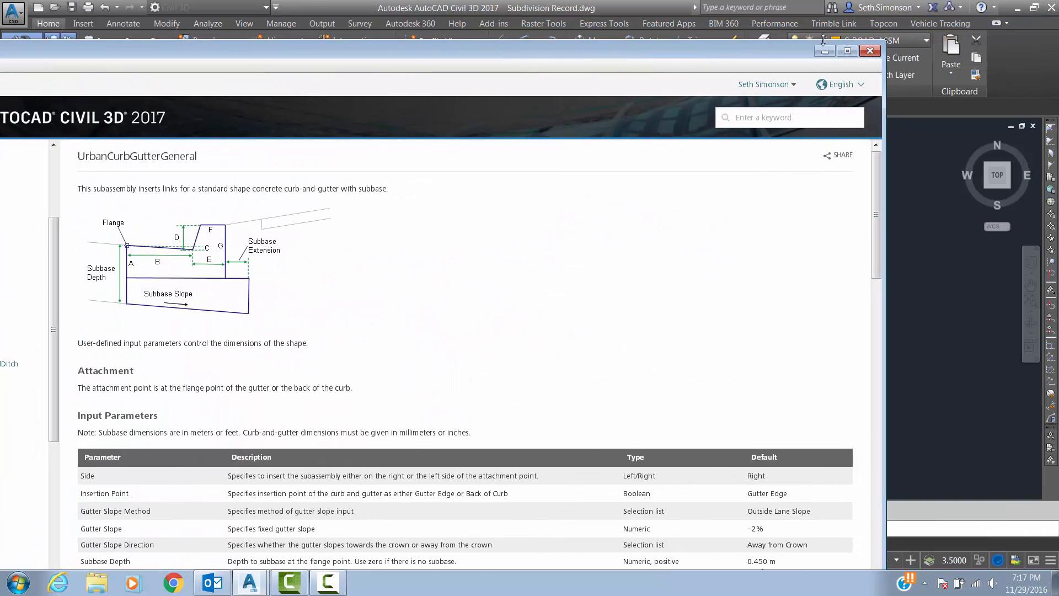
pyautogui.click(872, 51)
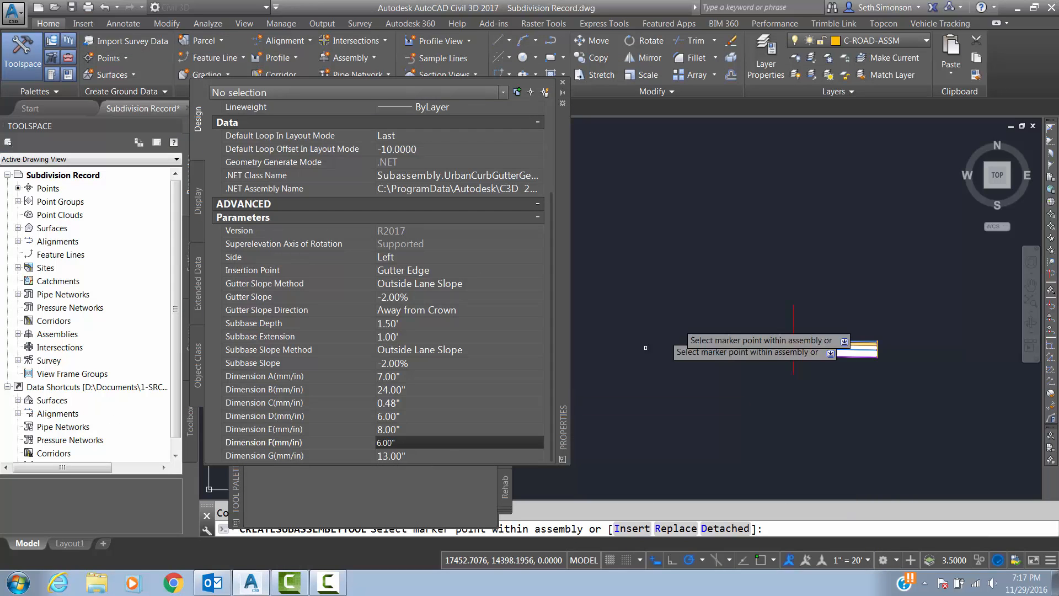
# - Attach the left-side curb and gutter to the top outer marker point of the left lane and end the insertion
pyautogui.scroll(4, 710, 350)
pyautogui.scroll(4, 709, 347)
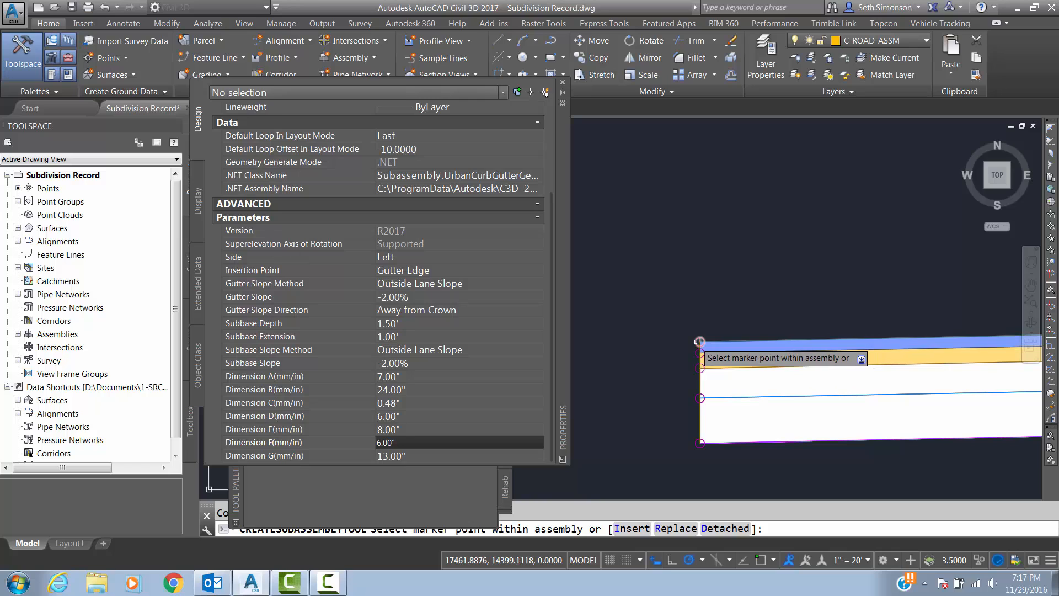
pyautogui.click(700, 346)
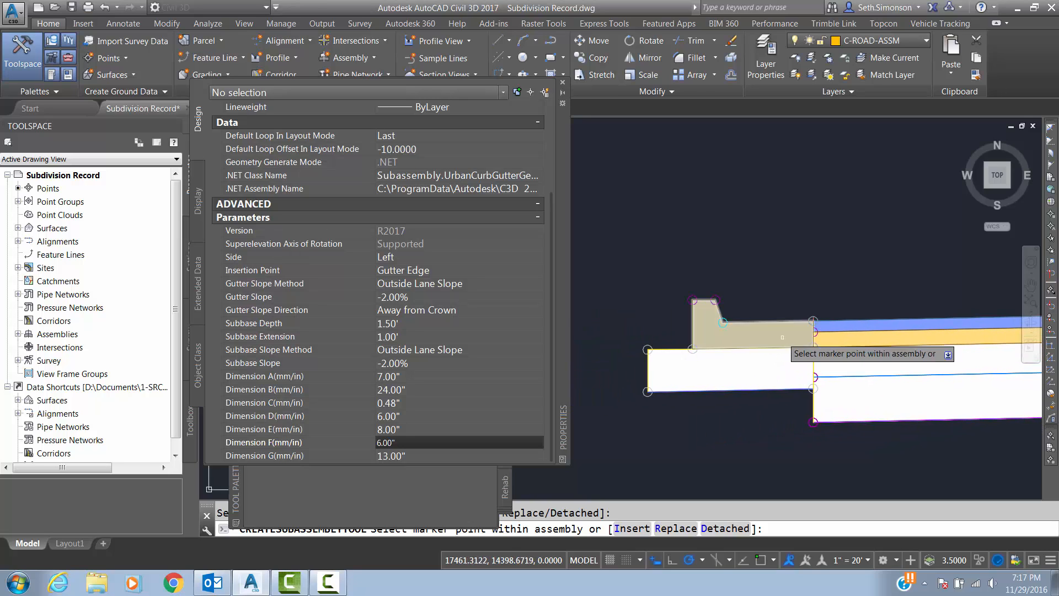
pyautogui.scroll(-4, 737, 344)
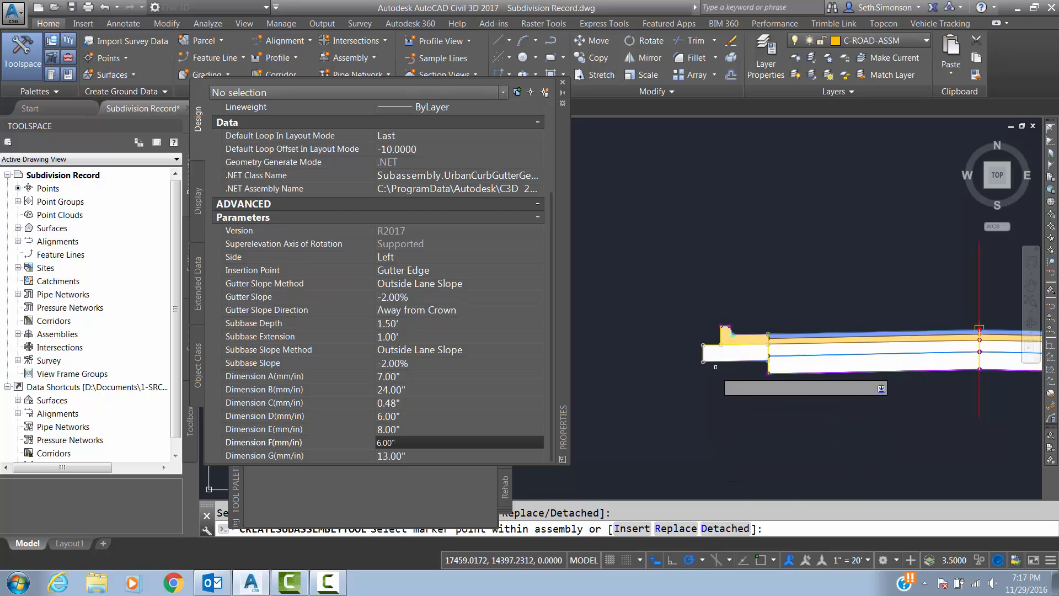
pyautogui.moveTo(788, 381); pyautogui.dragTo(690, 398, button='middle')
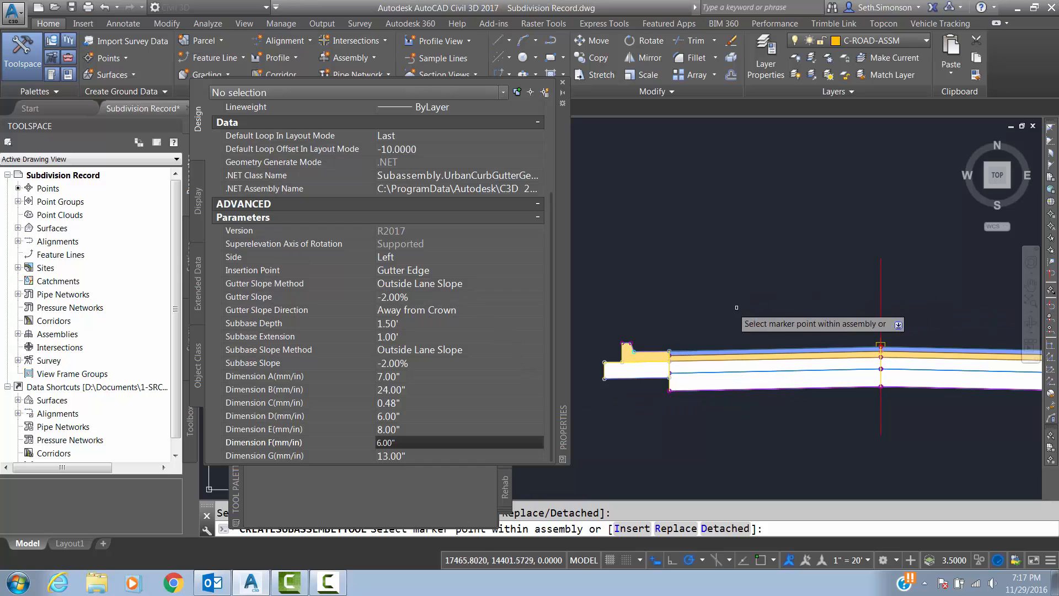
pyautogui.press('Escape')
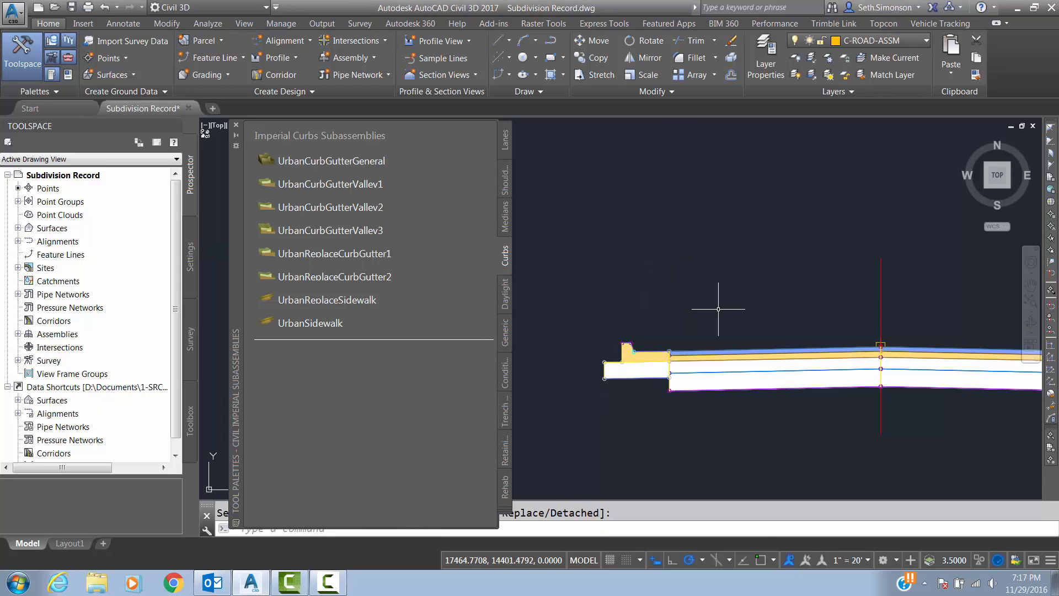
# - Select the curb and gutter attached to the left lane and open its properties
pyautogui.moveTo(708, 309); pyautogui.dragTo(642, 296, button='middle')
pyautogui.scroll(-2, 633, 298)
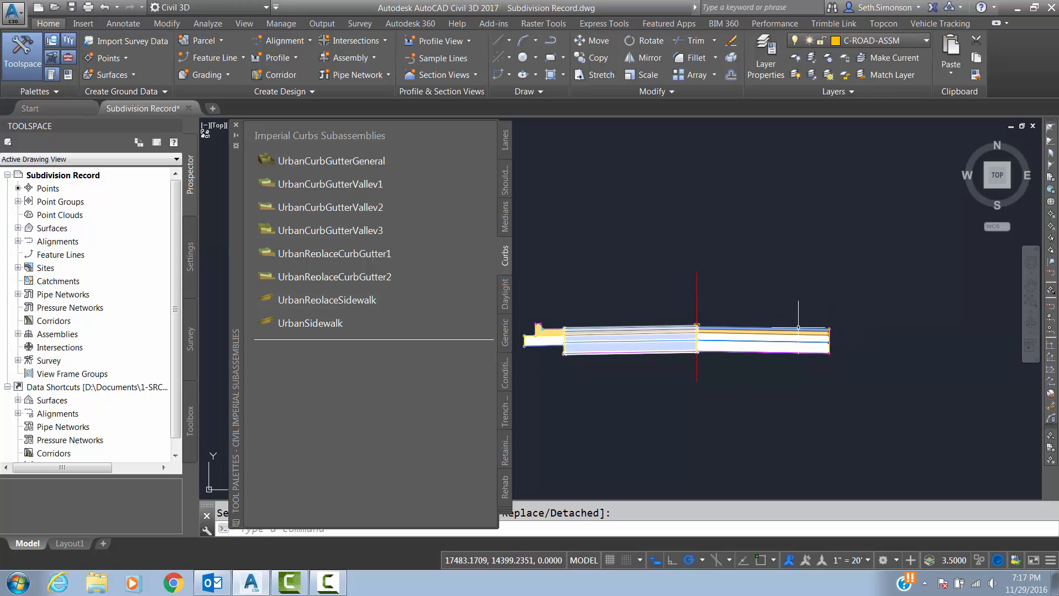
pyautogui.moveTo(646, 320); pyautogui.dragTo(753, 301, button='middle')
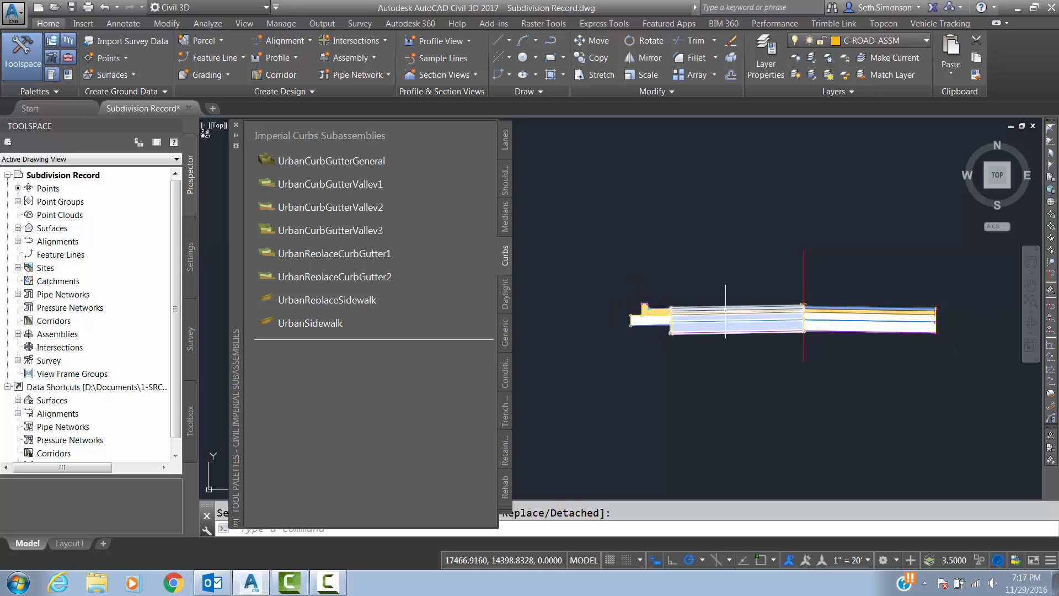
pyautogui.scroll(2, 643, 321)
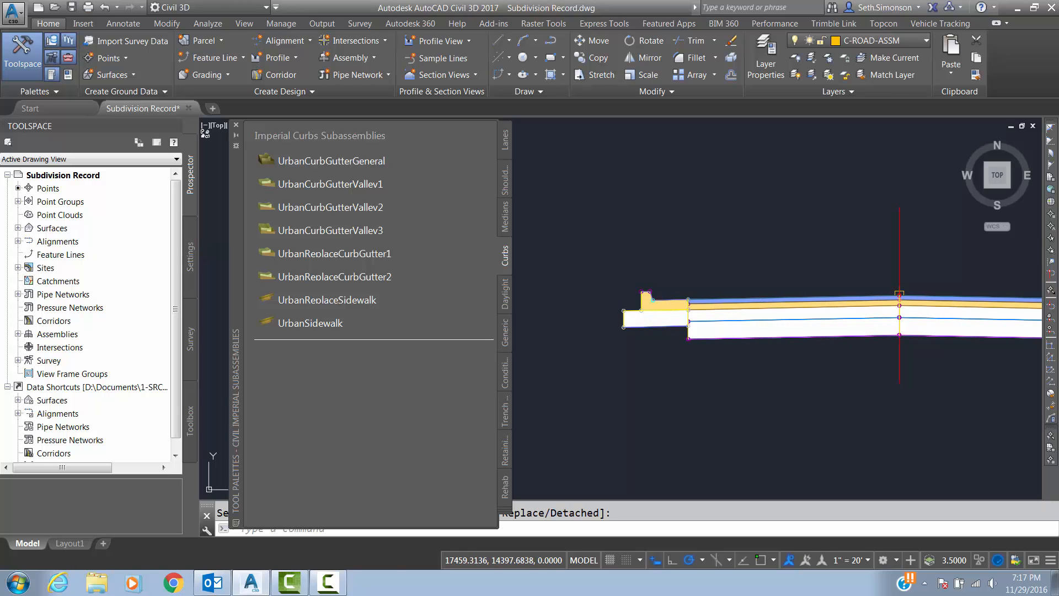
pyautogui.press('Escape')
pyautogui.scroll(2, 704, 272)
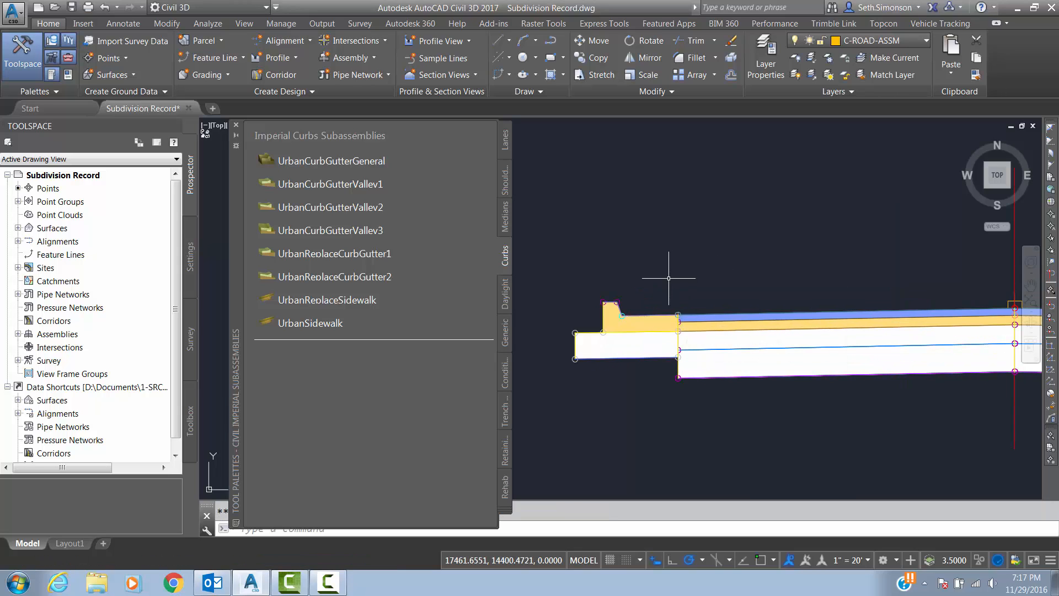
pyautogui.moveTo(633, 352); pyautogui.dragTo(634, 330, button='middle')
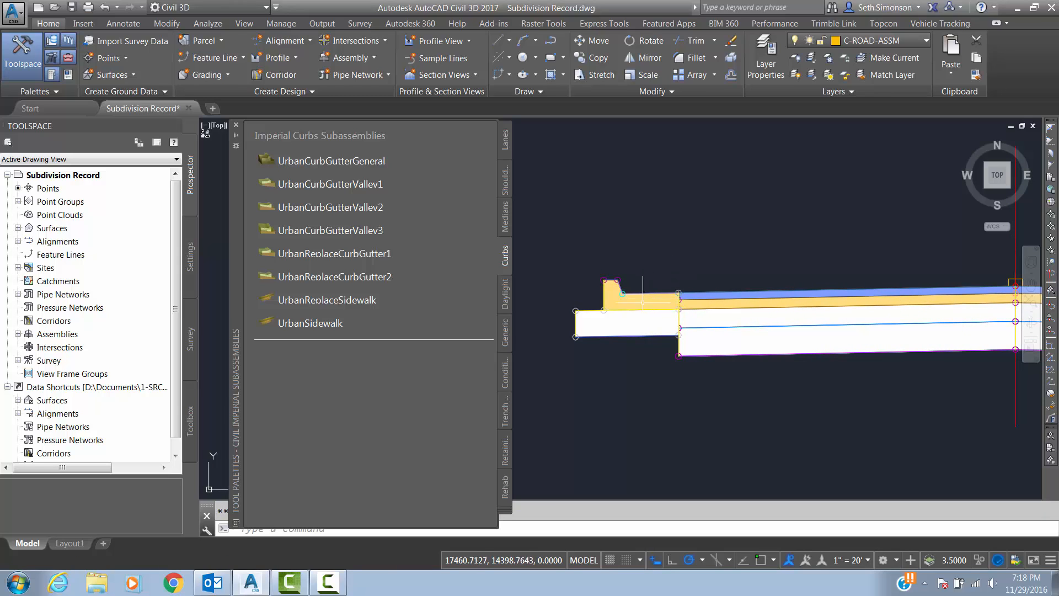
pyautogui.click(643, 347)
pyautogui.click(676, 311)
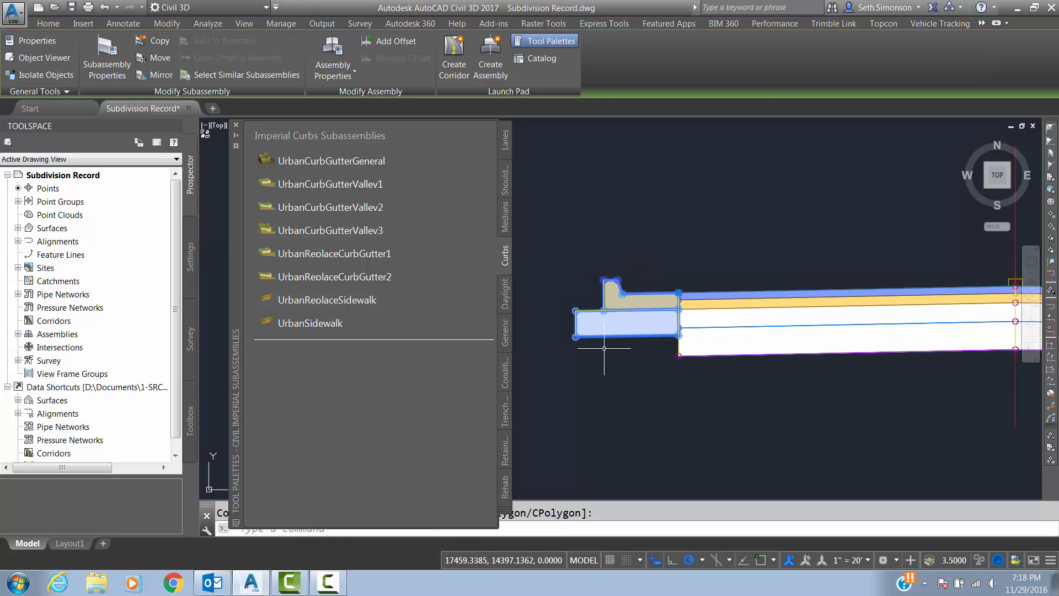
pyautogui.rightClick(640, 363)
pyautogui.click(651, 167)
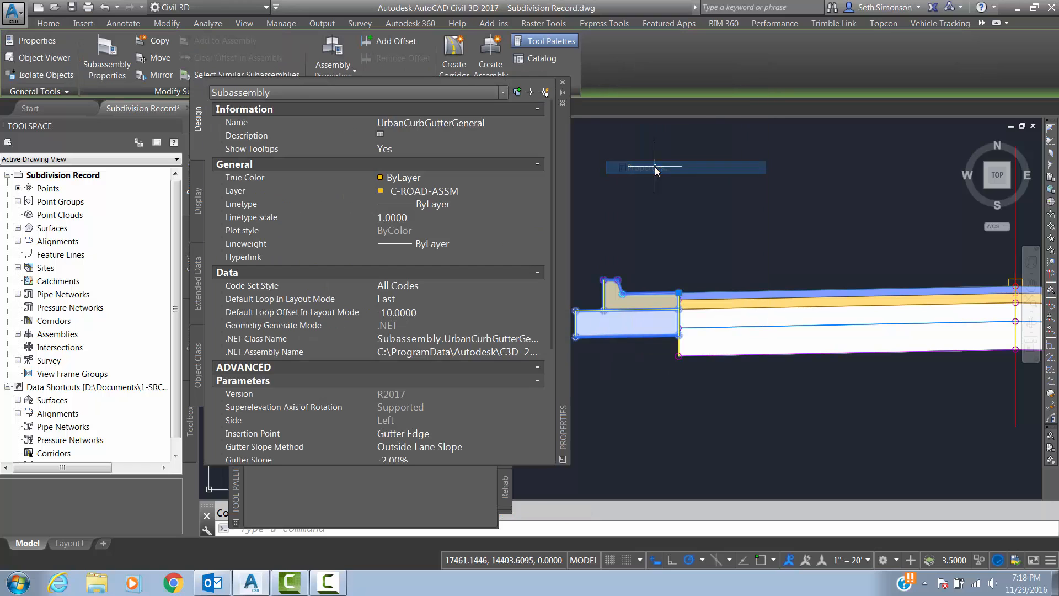
# - Move the properties clear of the curb and examine its dimension parameters alongside its joint with the lane layers
pyautogui.moveTo(558, 154); pyautogui.dragTo(453, 189)
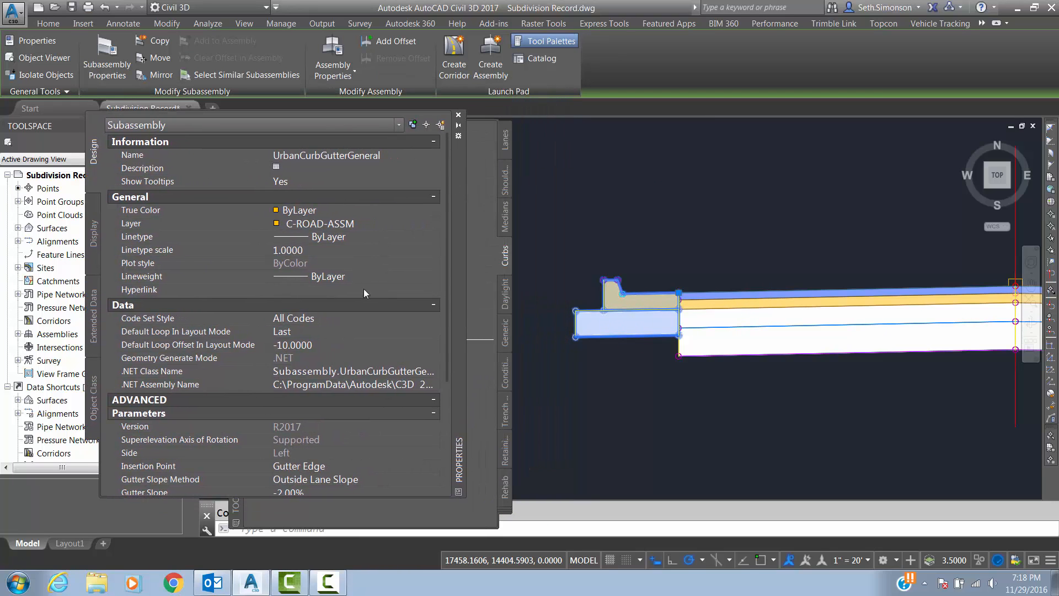
pyautogui.scroll(-2, 253, 390)
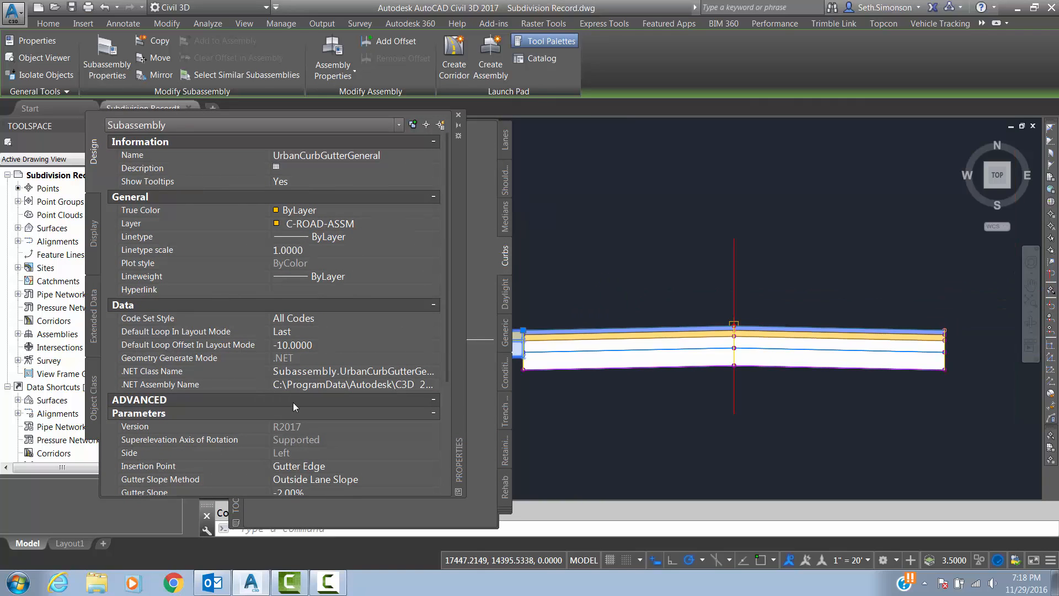
pyautogui.scroll(2, 577, 346)
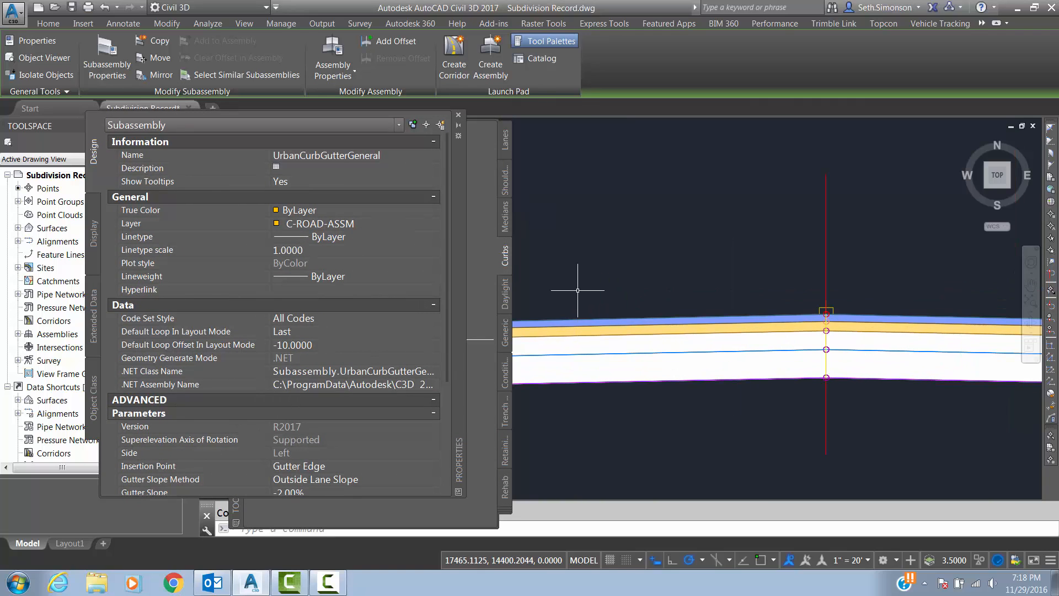
pyautogui.moveTo(579, 290); pyautogui.dragTo(807, 273, button='middle')
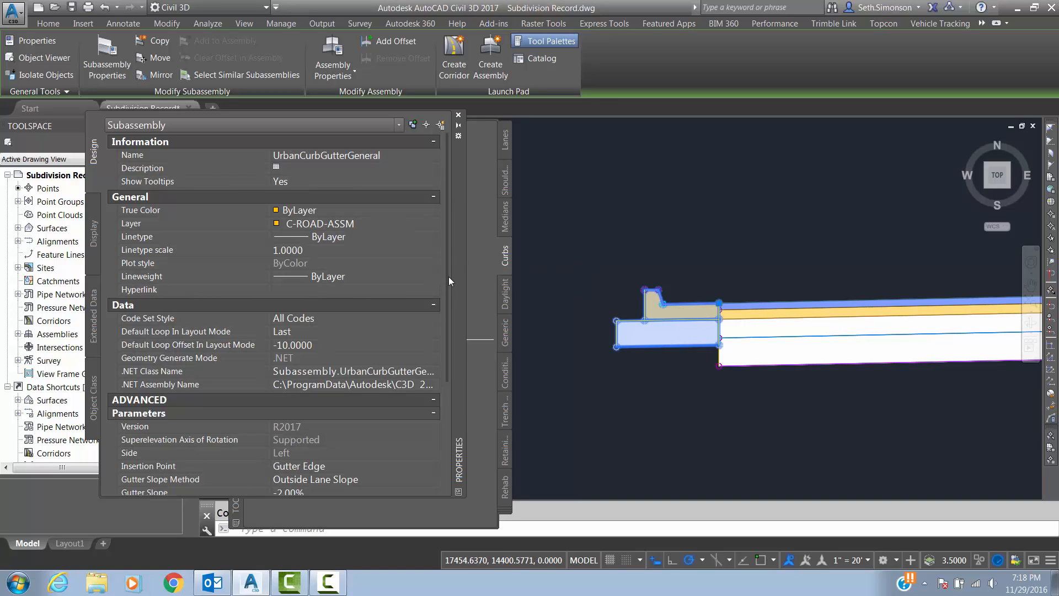
pyautogui.moveTo(448, 283); pyautogui.dragTo(448, 437)
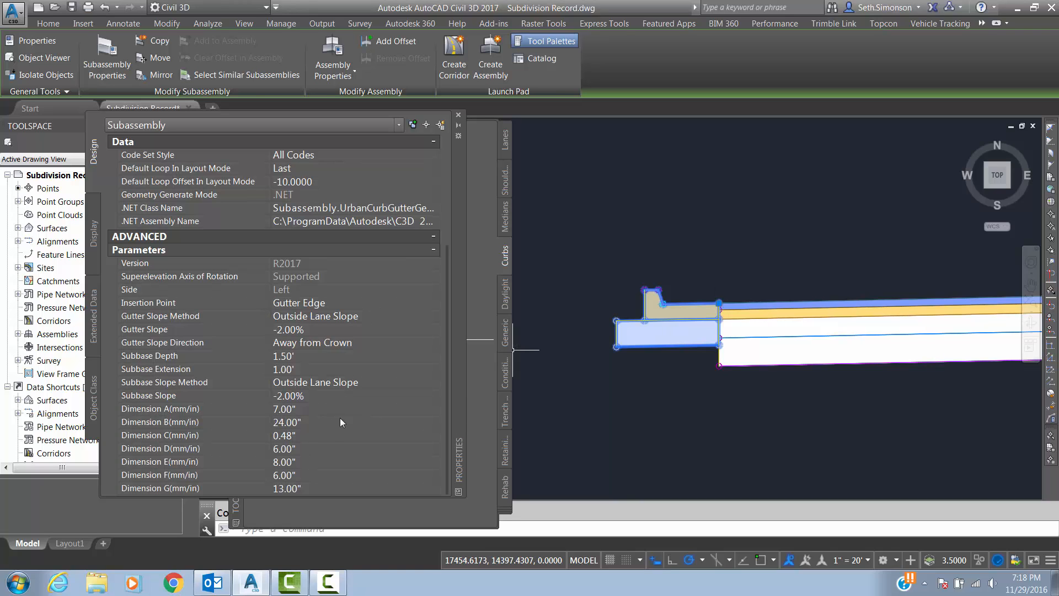
pyautogui.scroll(3, 727, 311)
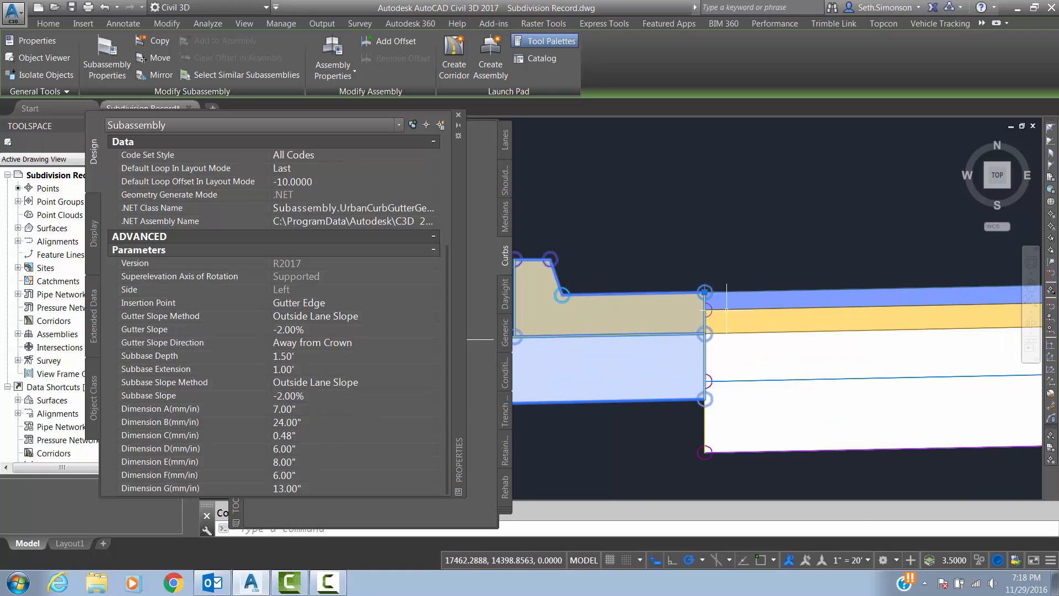
pyautogui.scroll(2, 727, 311)
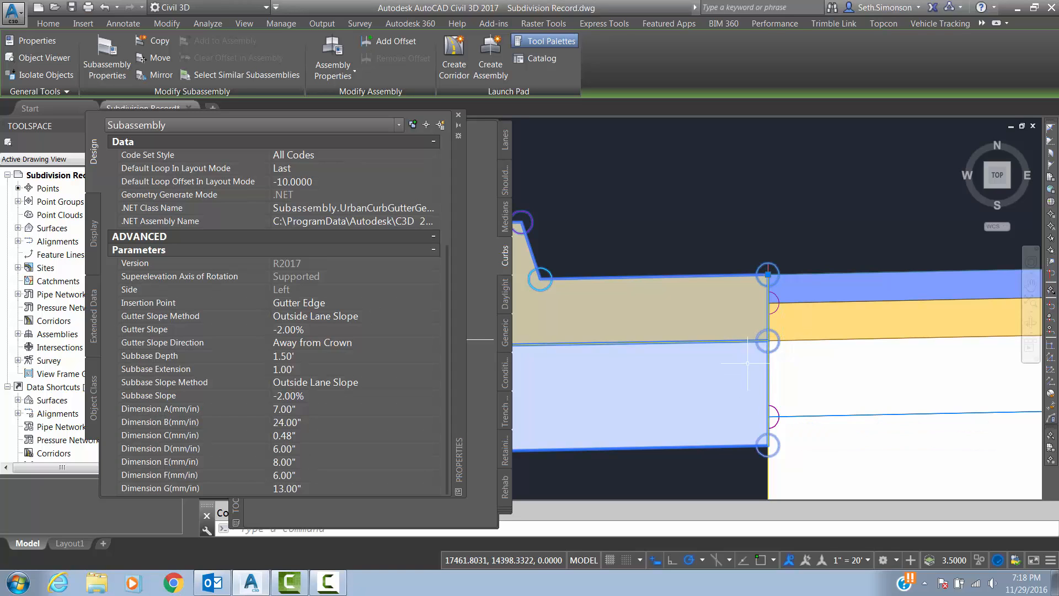
pyautogui.moveTo(748, 363); pyautogui.dragTo(749, 318, button='middle')
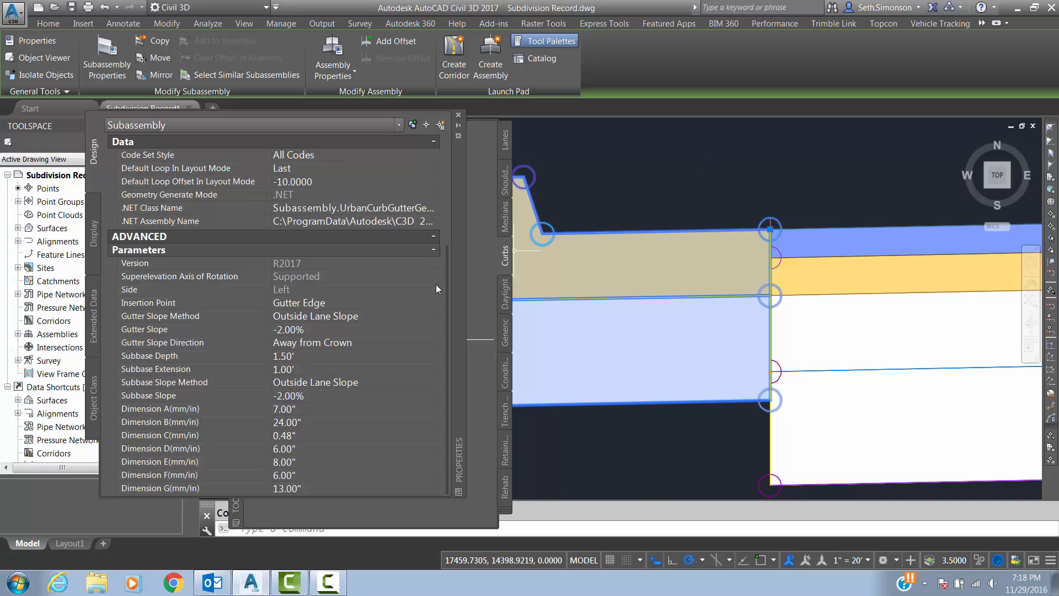
# - Set the left curb and gutter's Dimension A to 11 inches
pyautogui.click(304, 409)
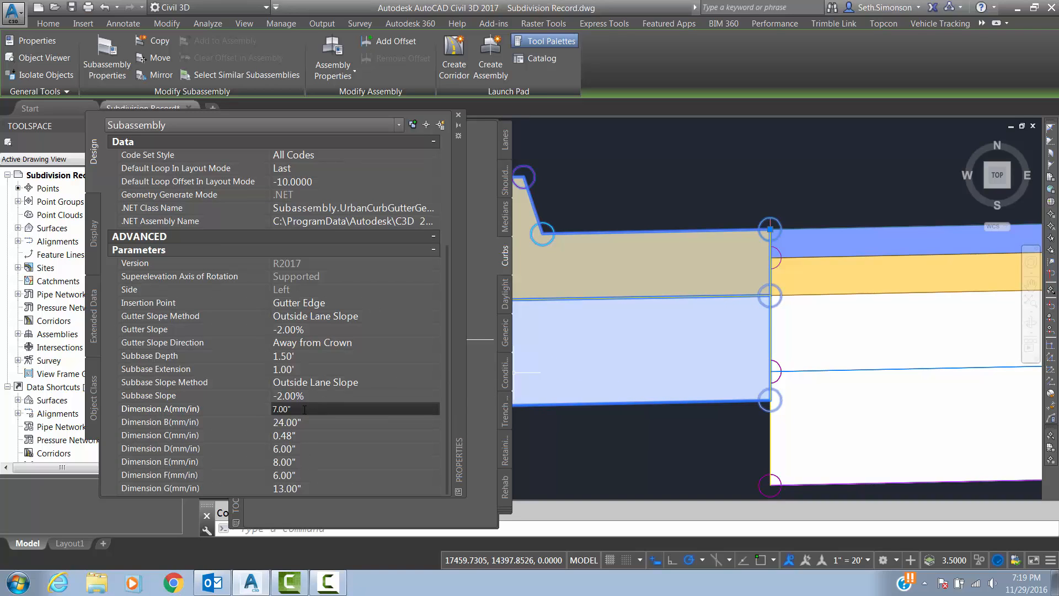
pyautogui.click(300, 409)
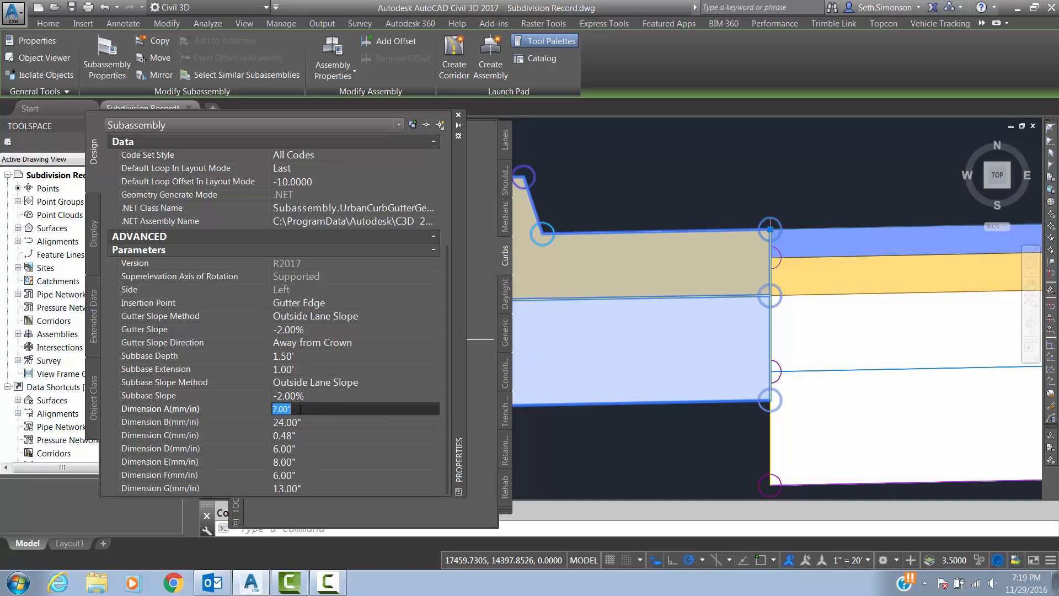
pyautogui.write('11')
pyautogui.press('Tab')
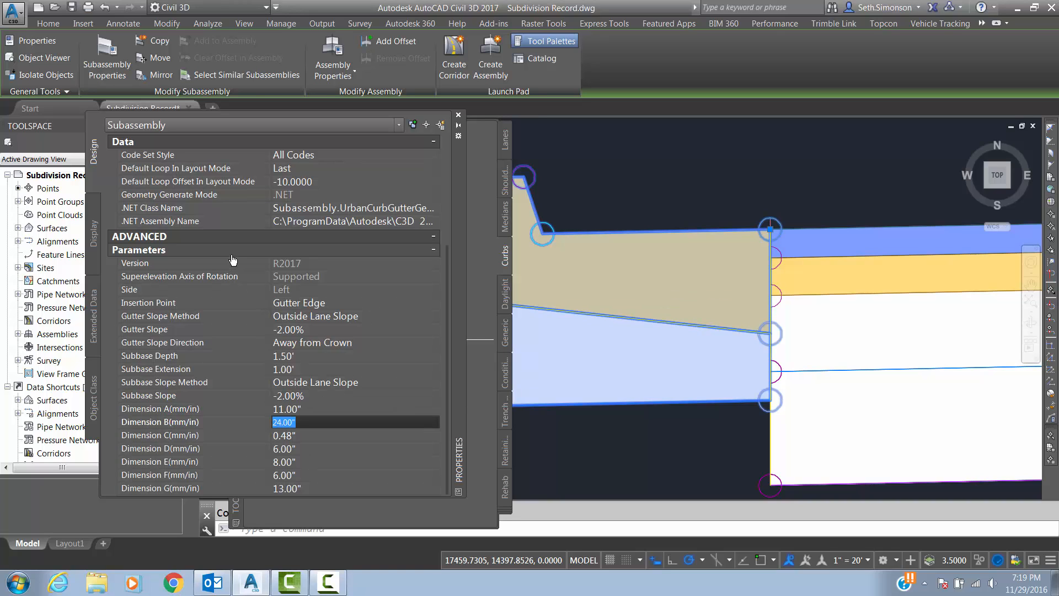
# - Set the left curb and gutter's Dimension G to 17 inches
pyautogui.scroll(-2, 695, 337)
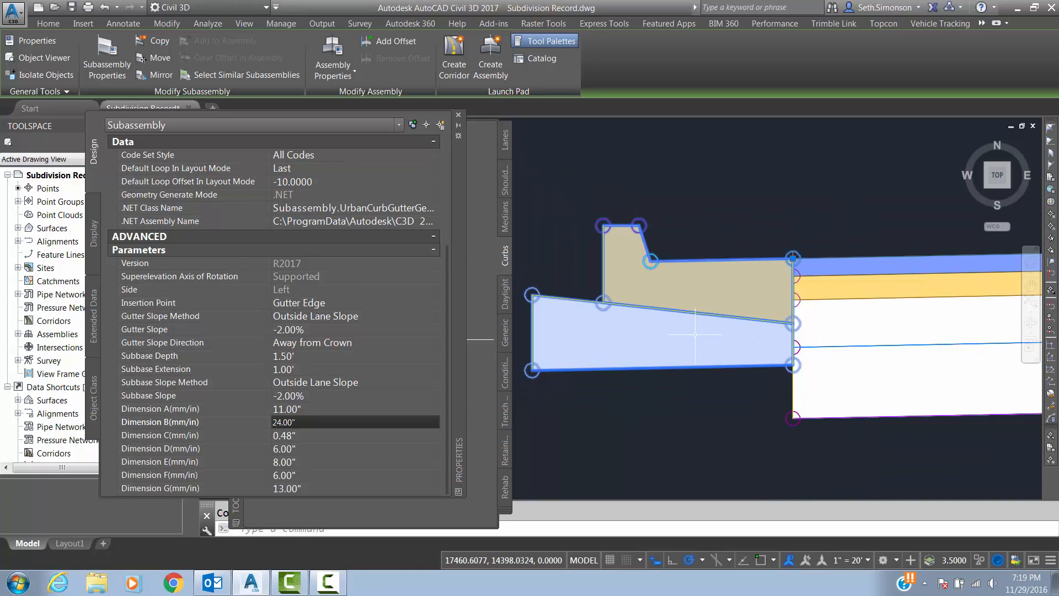
pyautogui.moveTo(641, 337); pyautogui.dragTo(678, 330, button='middle')
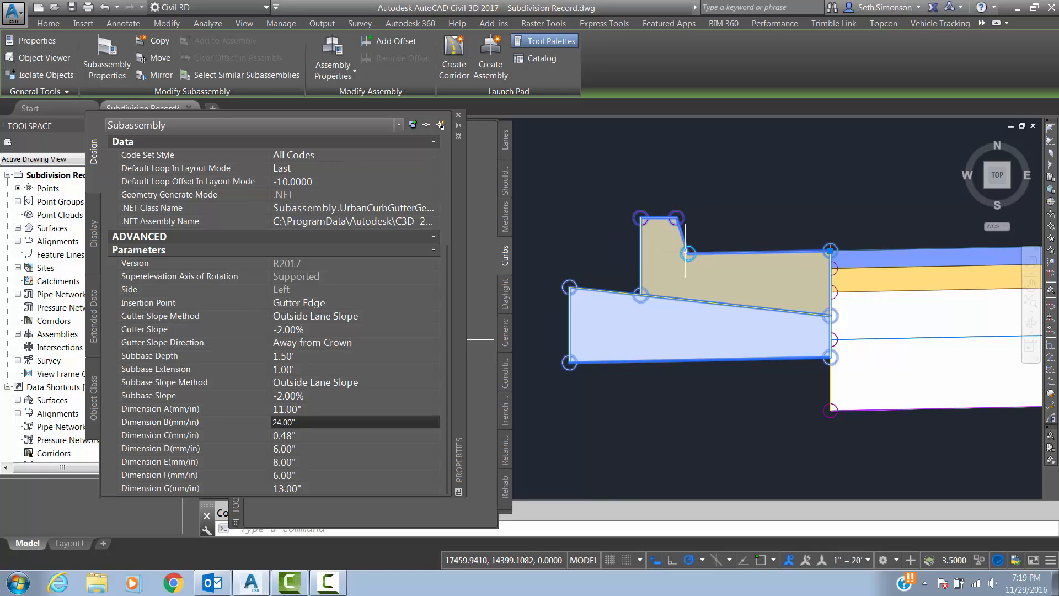
pyautogui.moveTo(684, 253)
pyautogui.moveTo(831, 312)
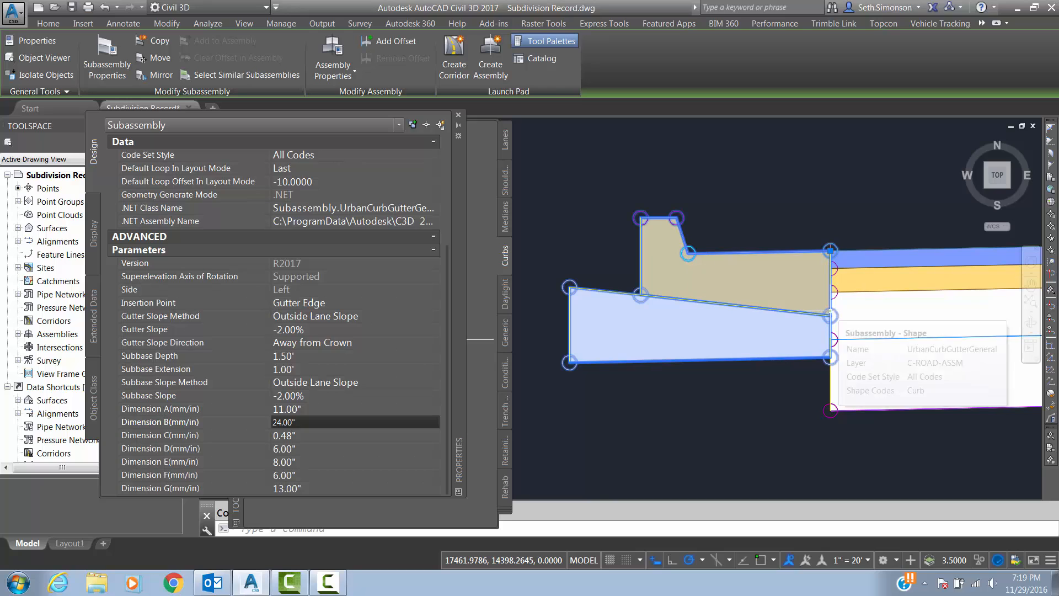
pyautogui.moveTo(827, 255)
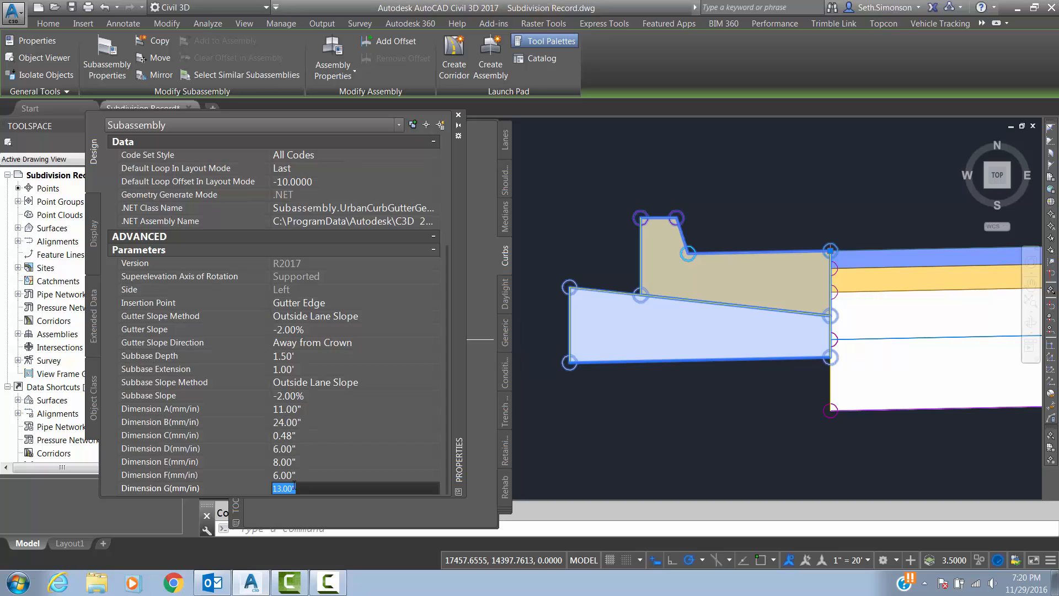
pyautogui.write('17')
pyautogui.press('Return')
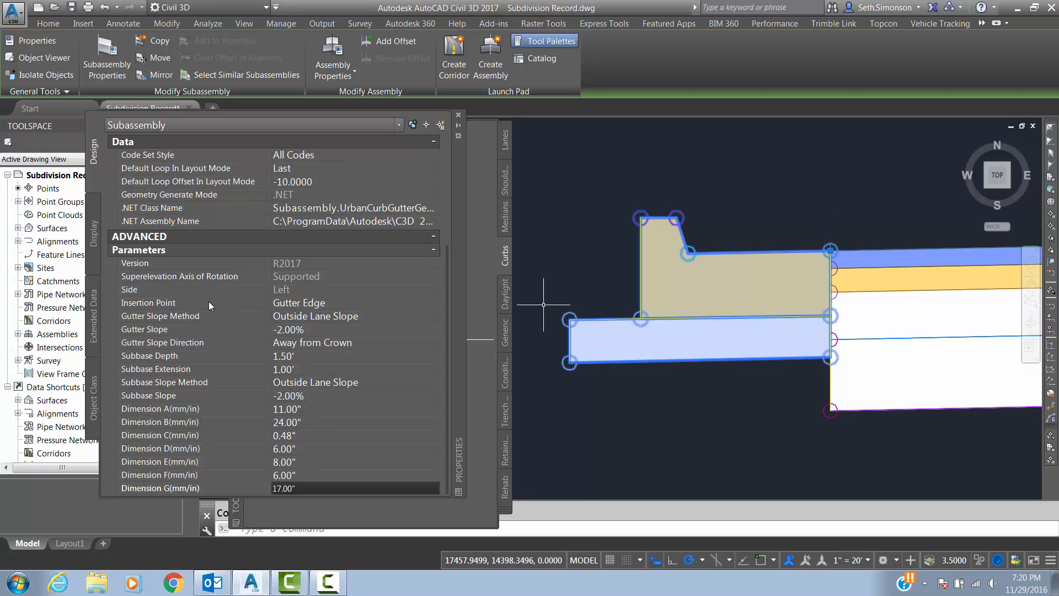
# - Set the left curb and gutter's subbase depth to 27 inches (2.25 feet) and close its properties
pyautogui.click(305, 356)
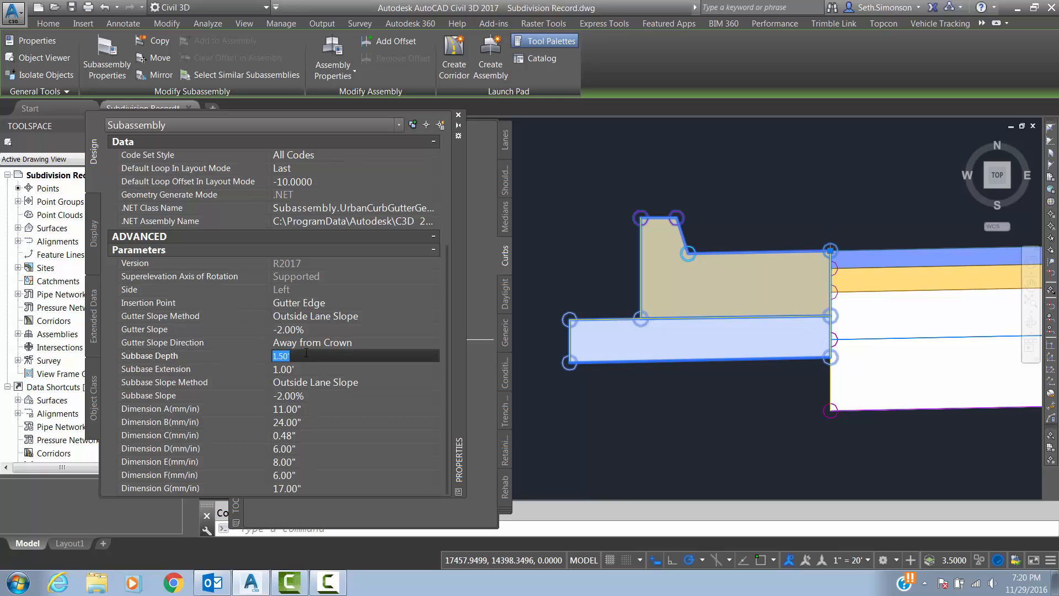
pyautogui.write('27')
pyautogui.press('Tab')
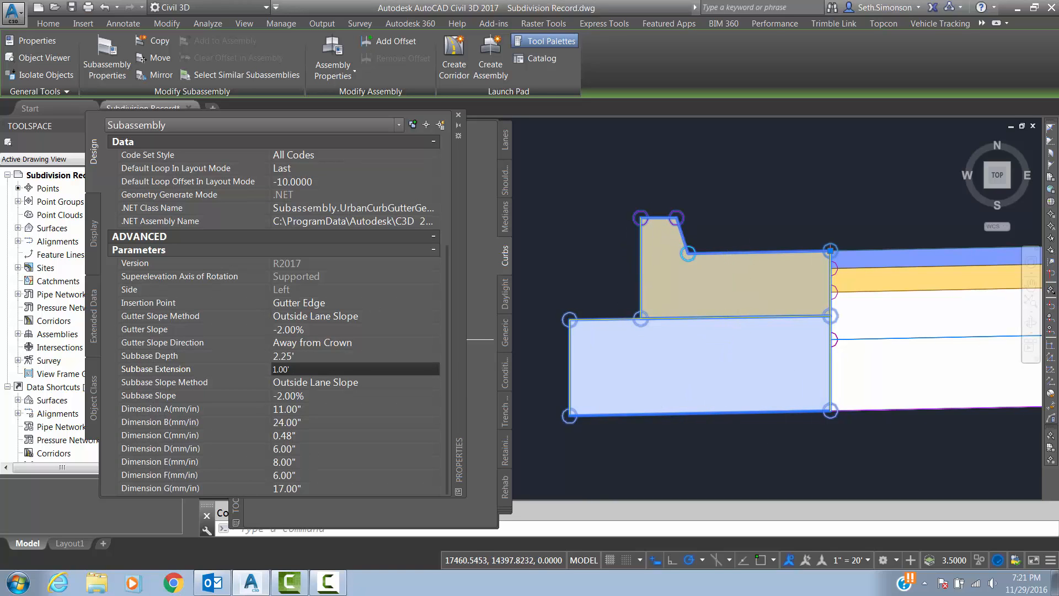
pyautogui.scroll(-8, 688, 320)
pyautogui.scroll(3, 706, 259)
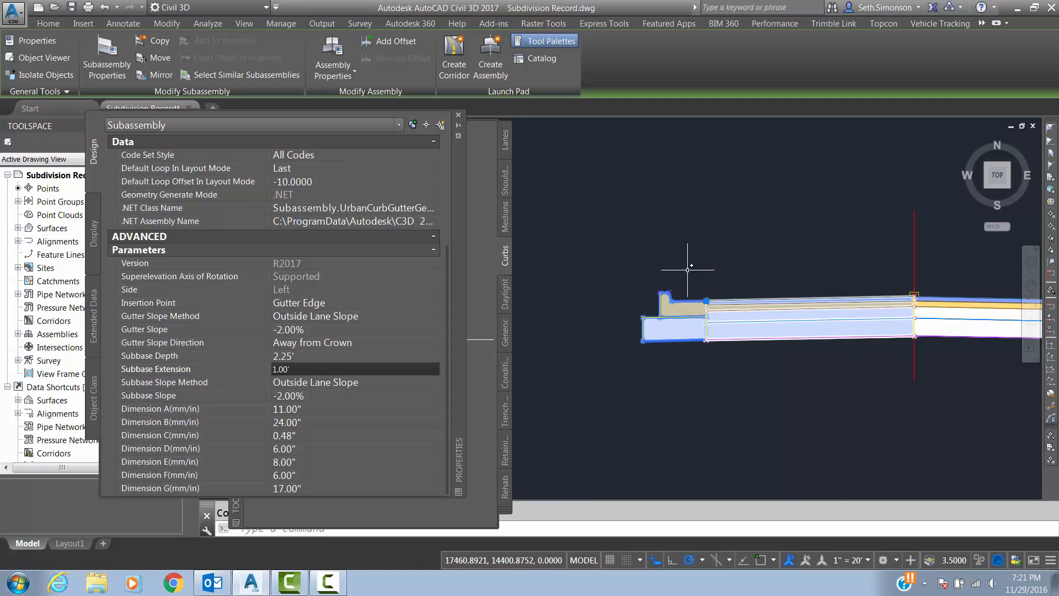
pyautogui.moveTo(688, 280)
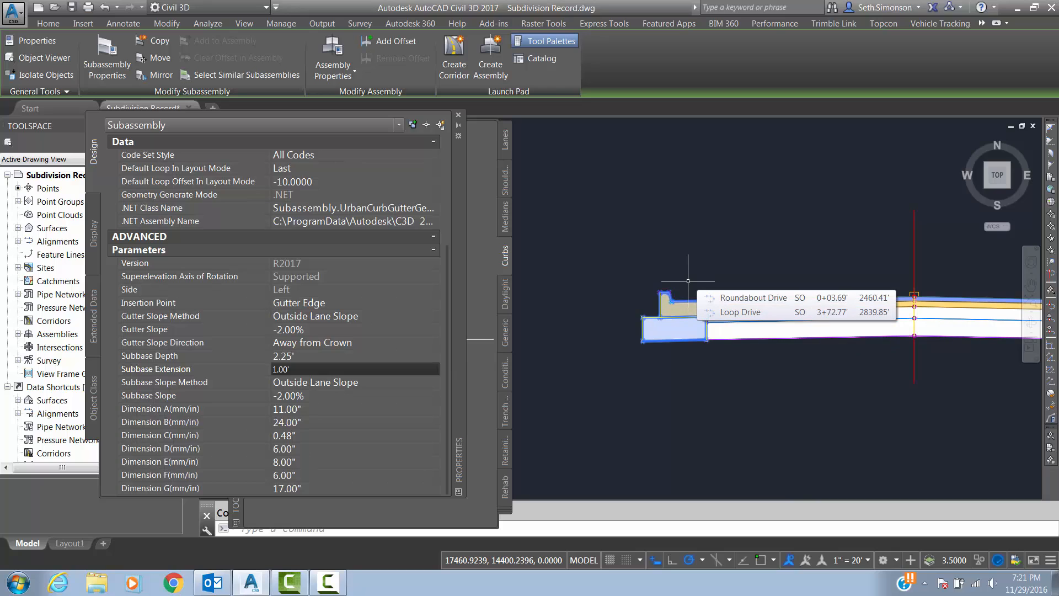
pyautogui.click(458, 118)
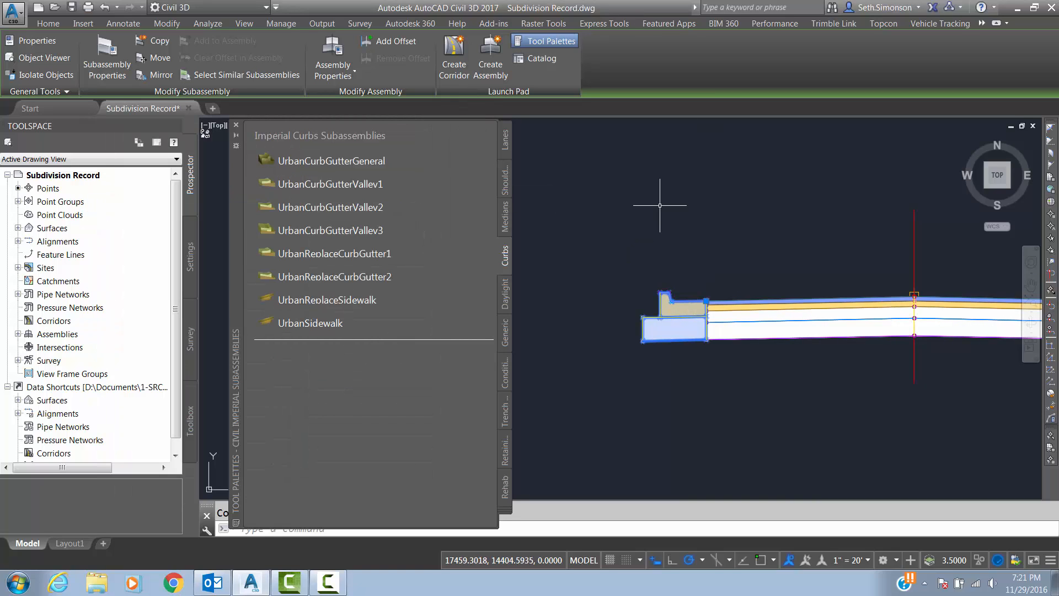
# - Mirror the left curb and gutter onto the top outer marker point of the right lane and clear the selection
pyautogui.moveTo(701, 254); pyautogui.dragTo(610, 272, button='middle')
pyautogui.scroll(-2, 613, 257)
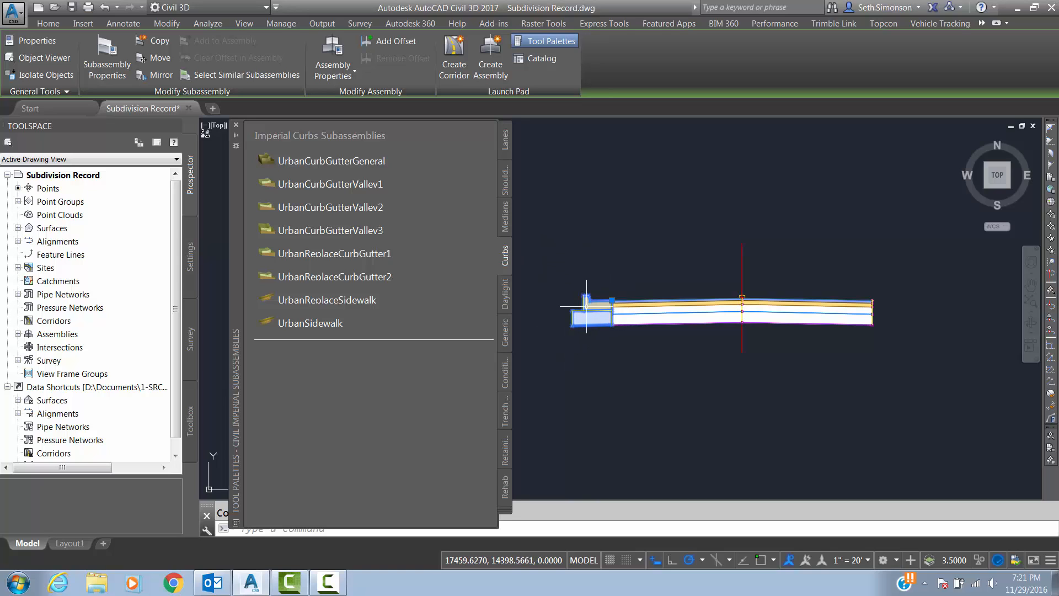
pyautogui.click(156, 74)
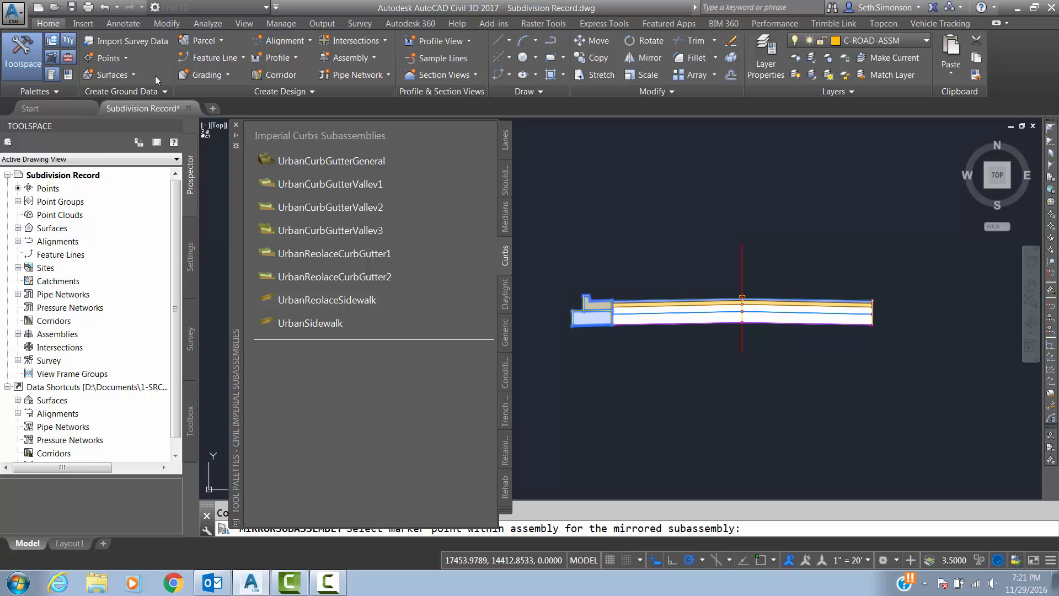
pyautogui.scroll(5, 869, 296)
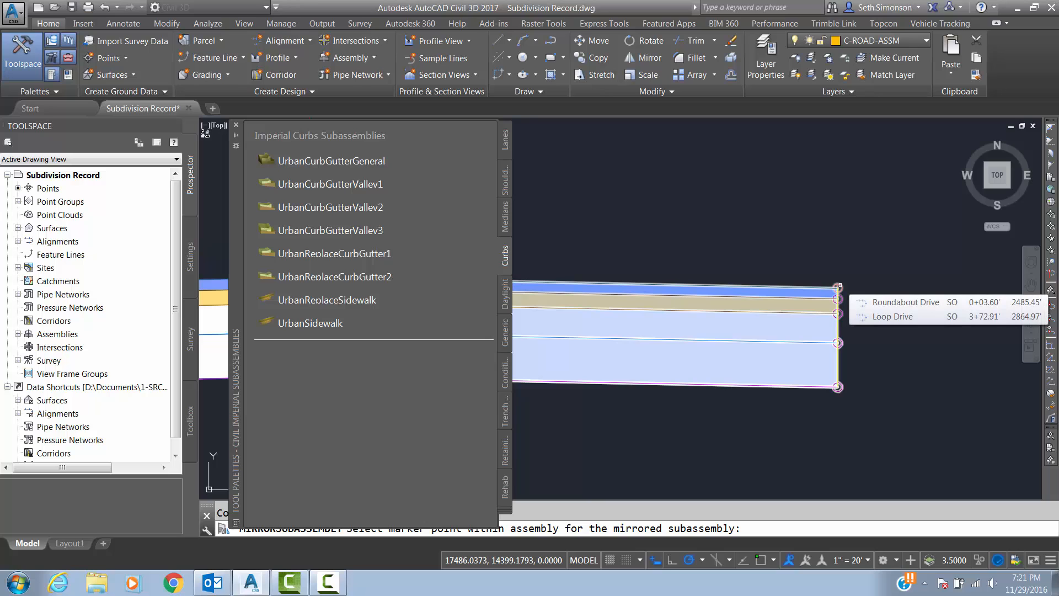
pyautogui.click(840, 287)
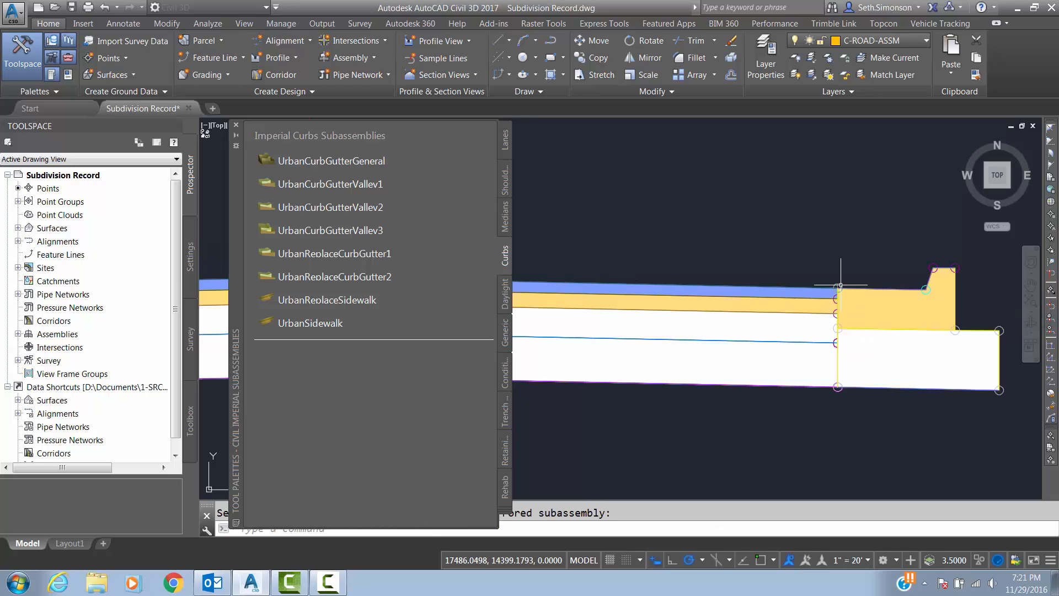
pyautogui.scroll(-3, 891, 241)
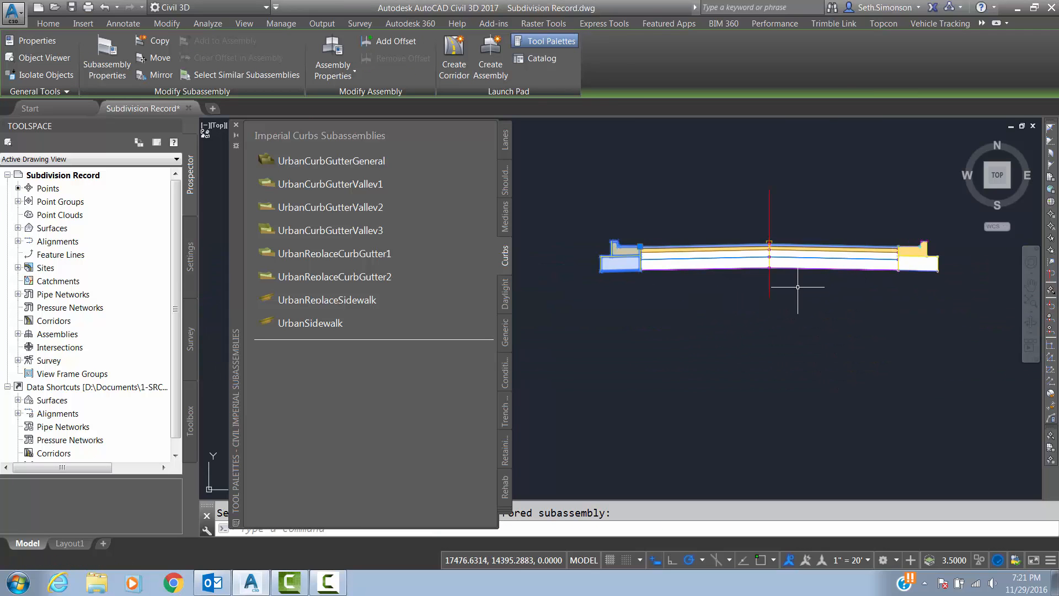
pyautogui.scroll(2, 797, 287)
pyautogui.press('Escape')
pyautogui.moveTo(879, 286)
pyautogui.mouseDown(button='middle')
pyautogui.moveTo(810, 295)
pyautogui.moveTo(866, 280)
pyautogui.mouseUp(button='middle')
pyautogui.scroll(-2, 801, 297)
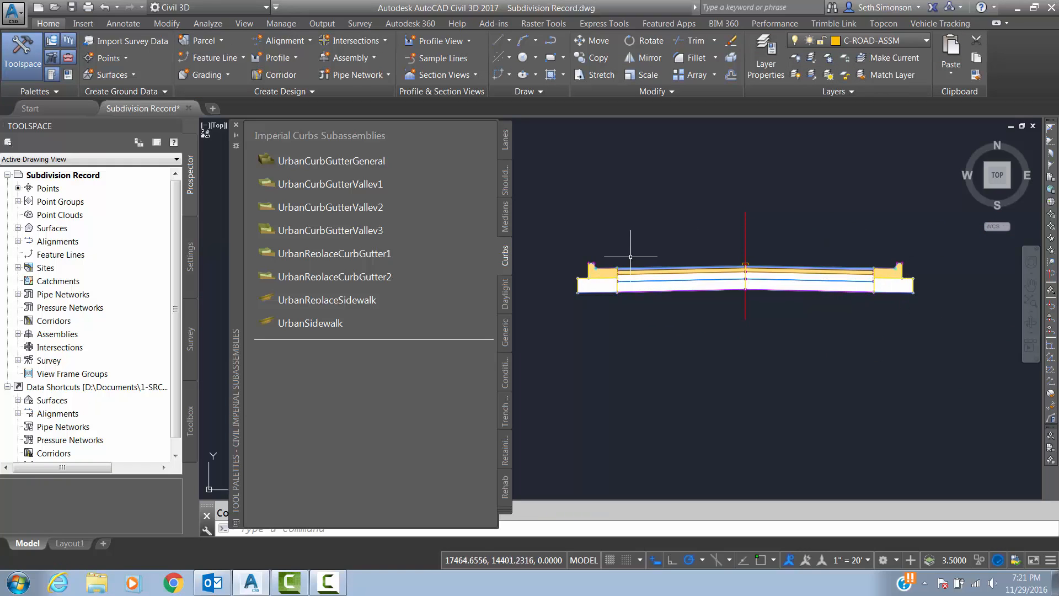
# - Bring up the Imperial Generic Subassemblies with the whole road assembly in view
pyautogui.moveTo(658, 276); pyautogui.dragTo(656, 304, button='middle')
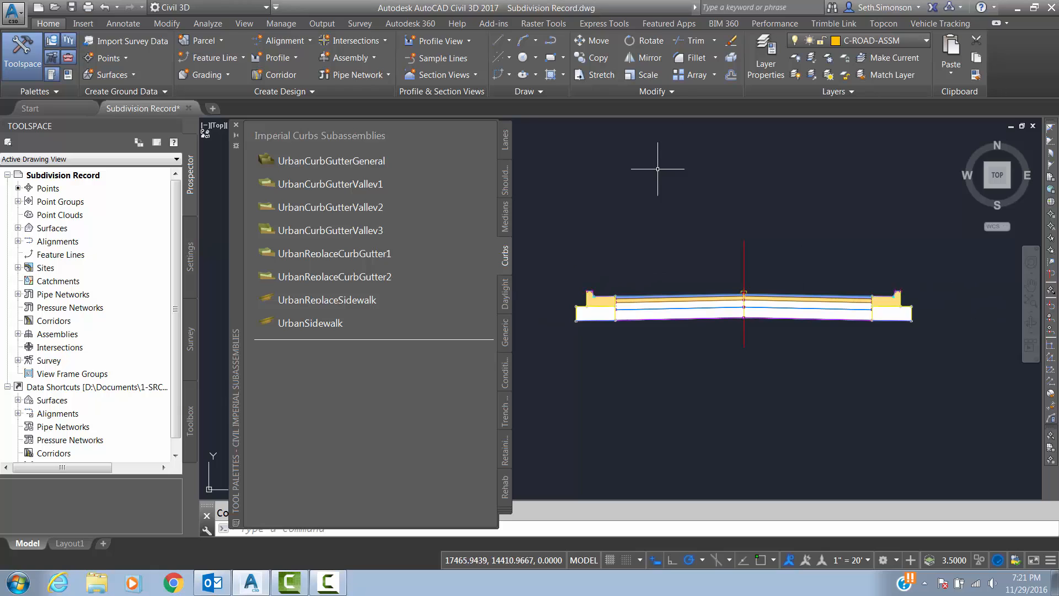
pyautogui.moveTo(662, 166); pyautogui.dragTo(714, 177, button='middle')
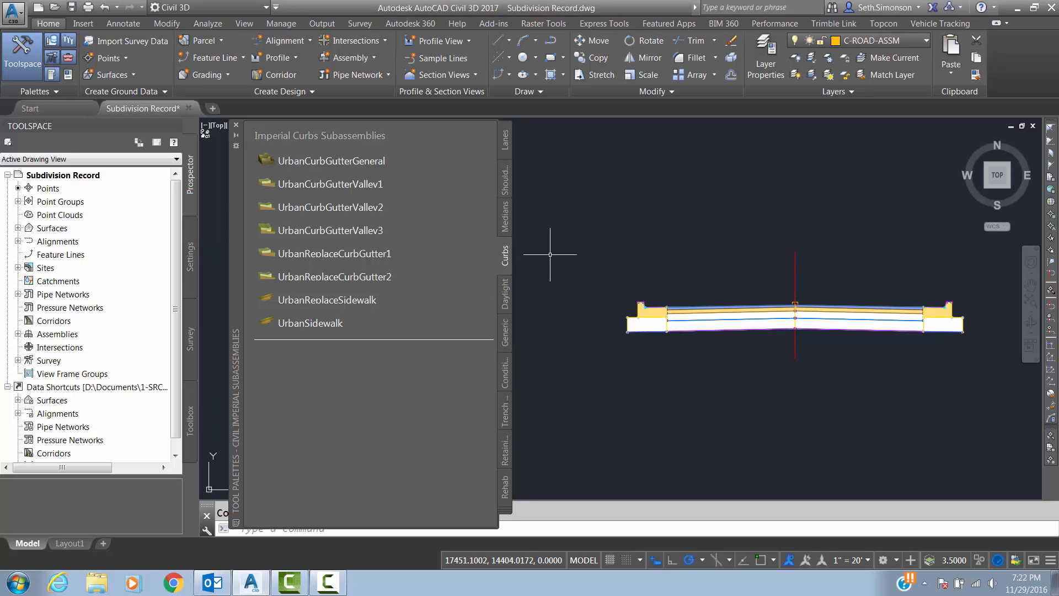
pyautogui.click(506, 295)
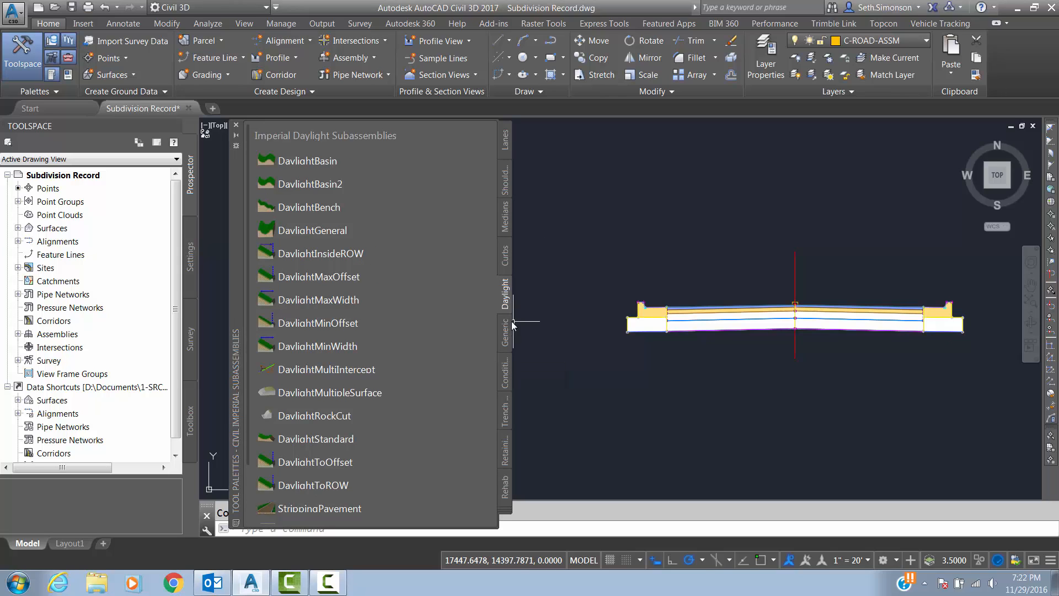
pyautogui.click(505, 334)
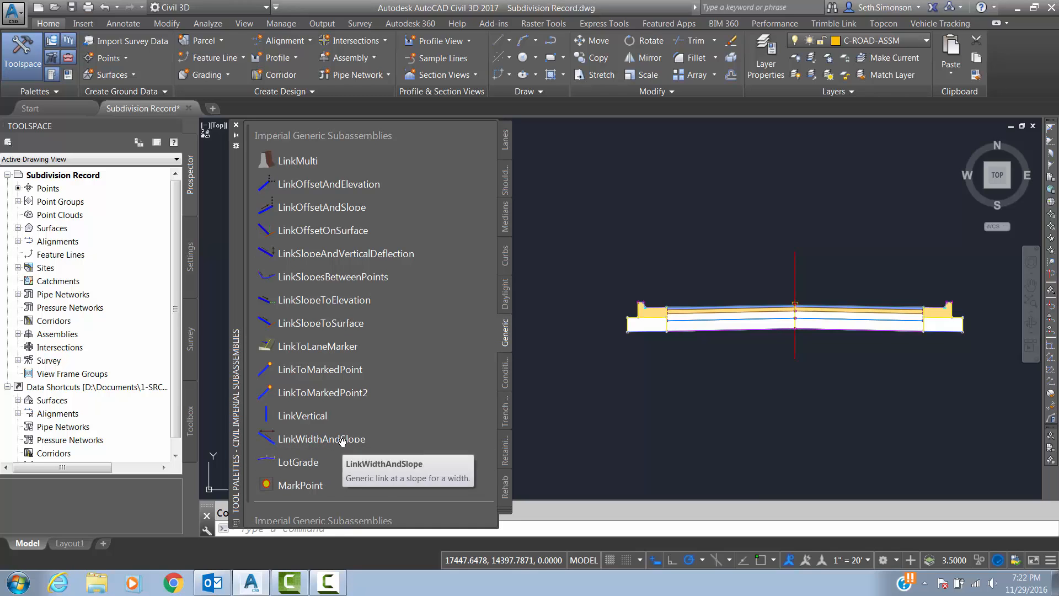
pyautogui.click(310, 439)
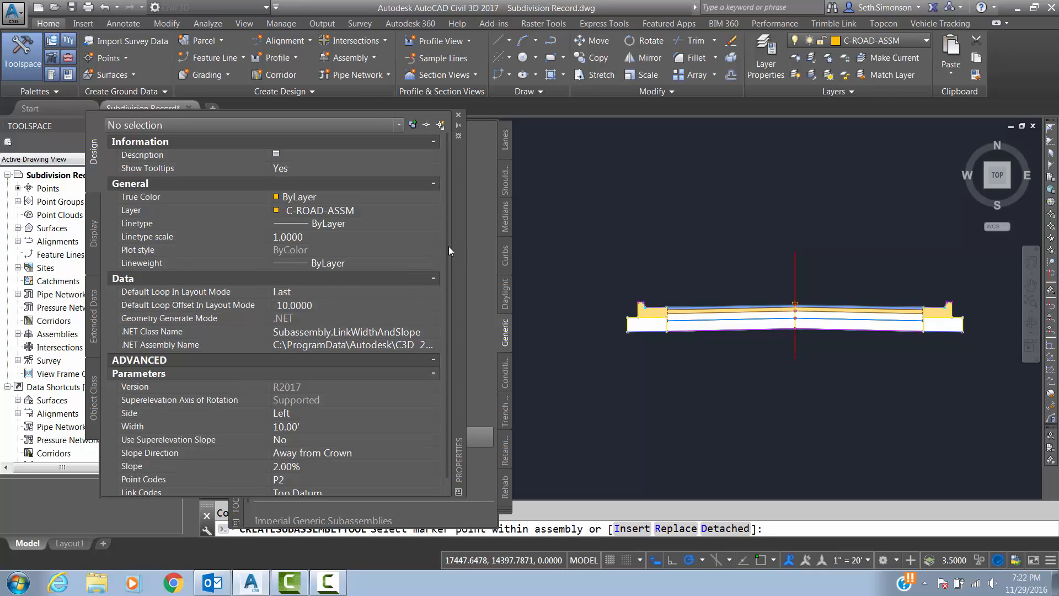
pyautogui.scroll(-1, 444, 285)
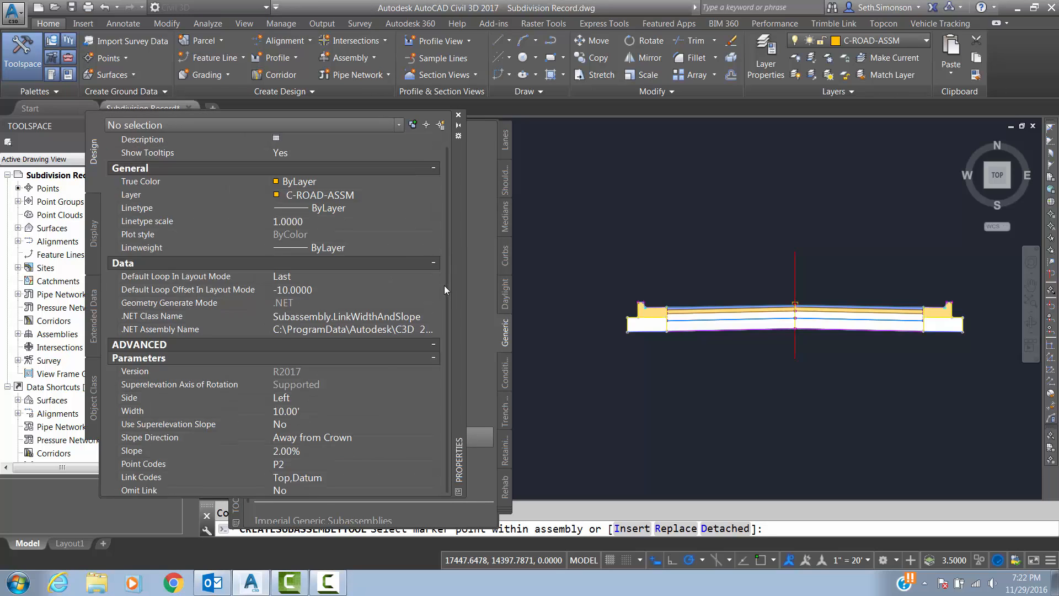
pyautogui.scroll(-1, 445, 285)
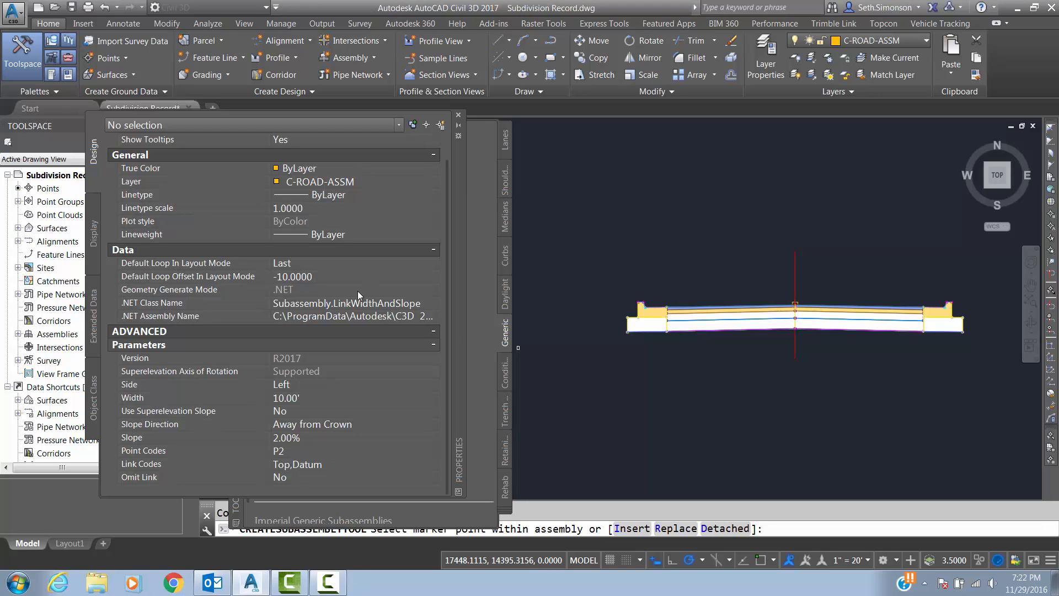
pyautogui.click(457, 116)
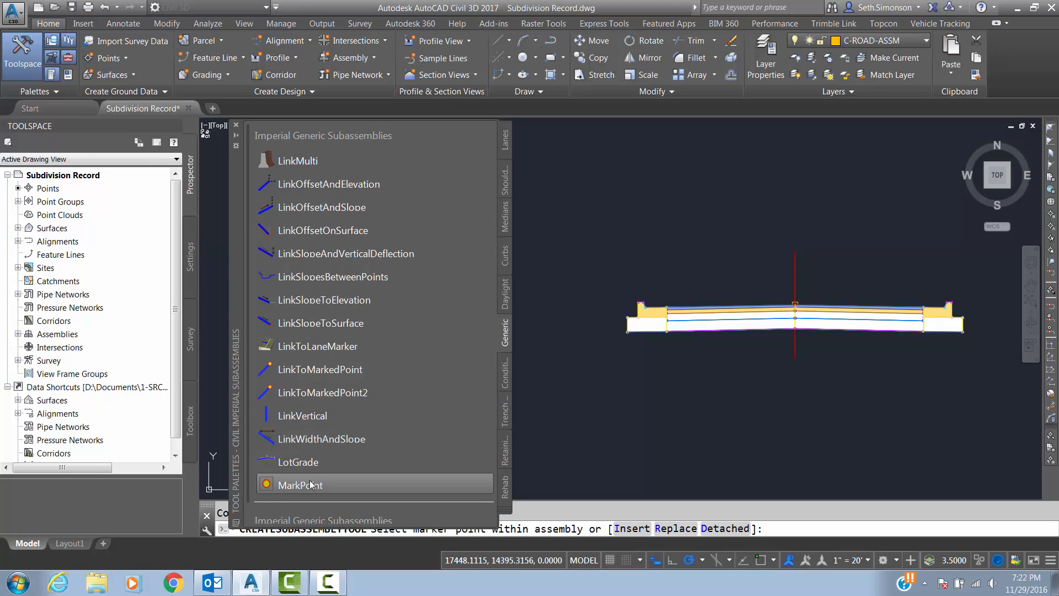
# - Attach a left-side LinkSlopeToSurface subassembly with a 4:1 slope to the top back marker point of the left curb
pyautogui.click(319, 323)
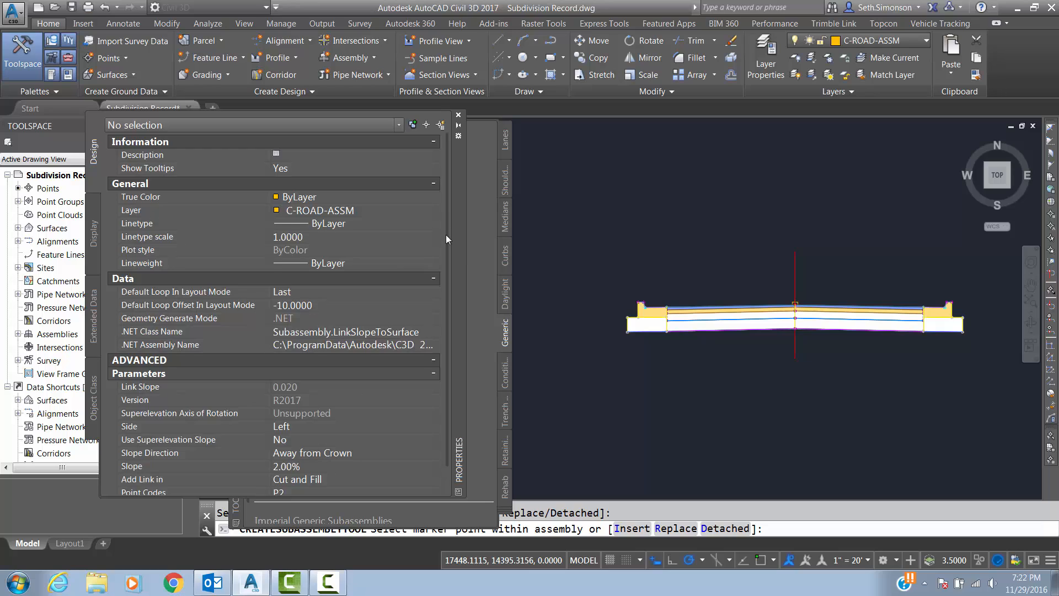
pyautogui.moveTo(446, 234); pyautogui.dragTo(439, 306)
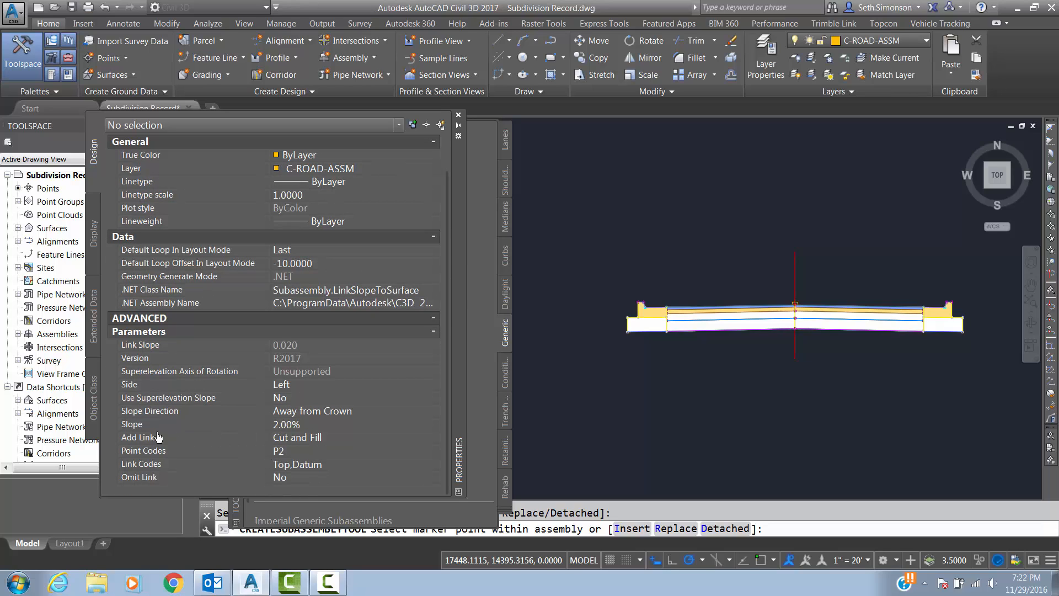
pyautogui.click(305, 424)
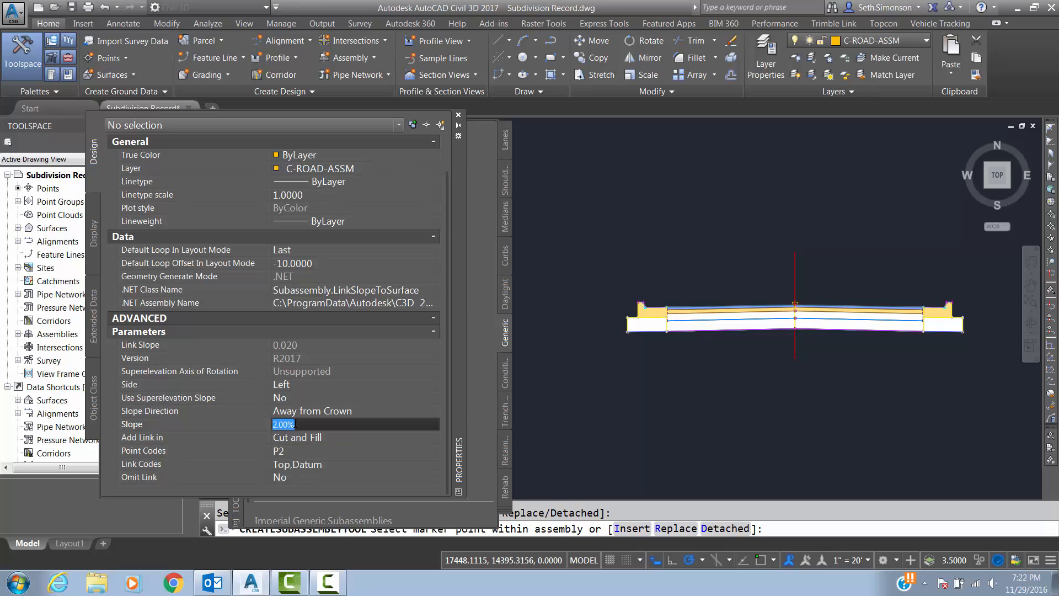
pyautogui.write('4:1')
pyautogui.press('Tab')
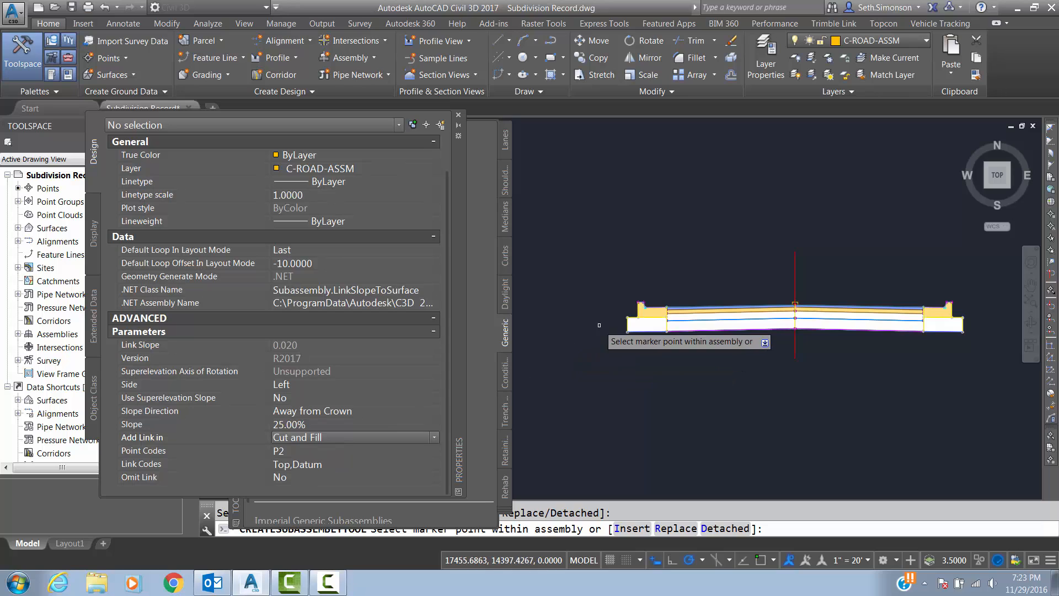
pyautogui.scroll(8, 640, 304)
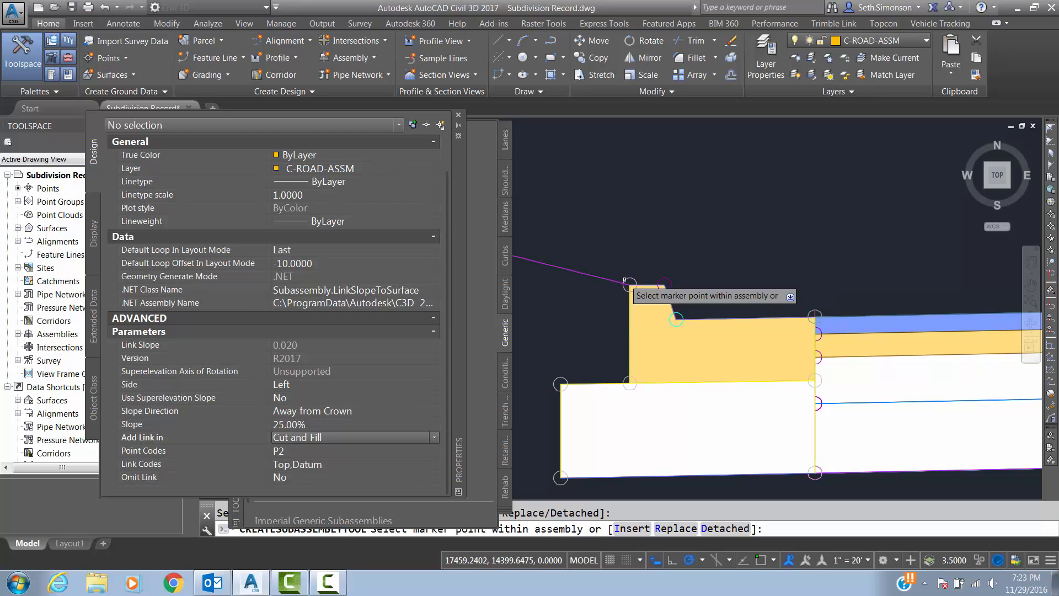
pyautogui.scroll(-6, 625, 282)
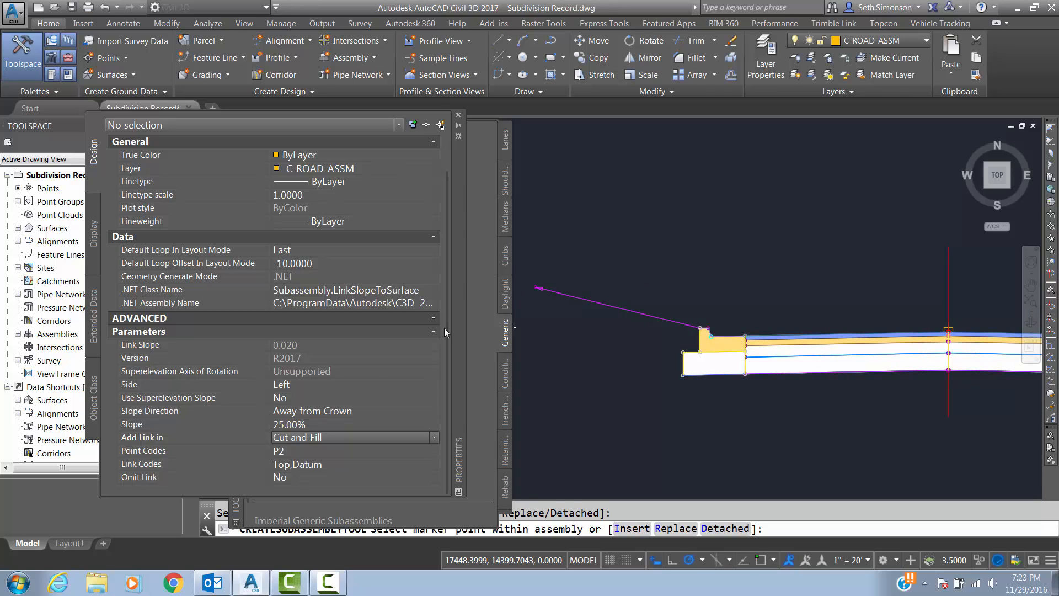
# - Switch the LinkSlopeToSurface side to Right and attach it to the top back marker point of the right curb
pyautogui.click(293, 388)
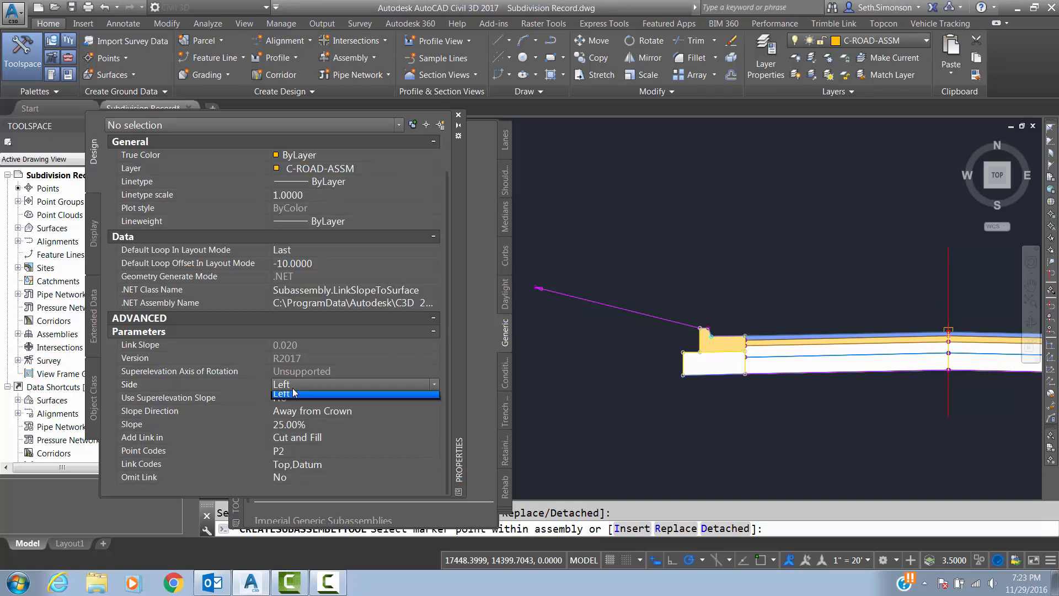
pyautogui.click(292, 398)
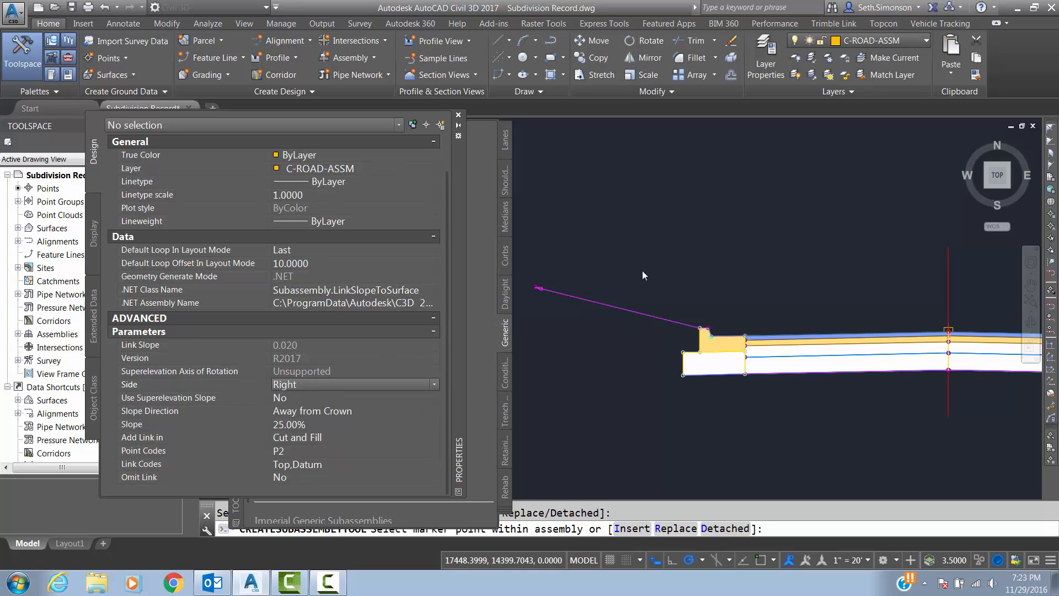
pyautogui.scroll(-3, 675, 273)
pyautogui.scroll(3, 712, 279)
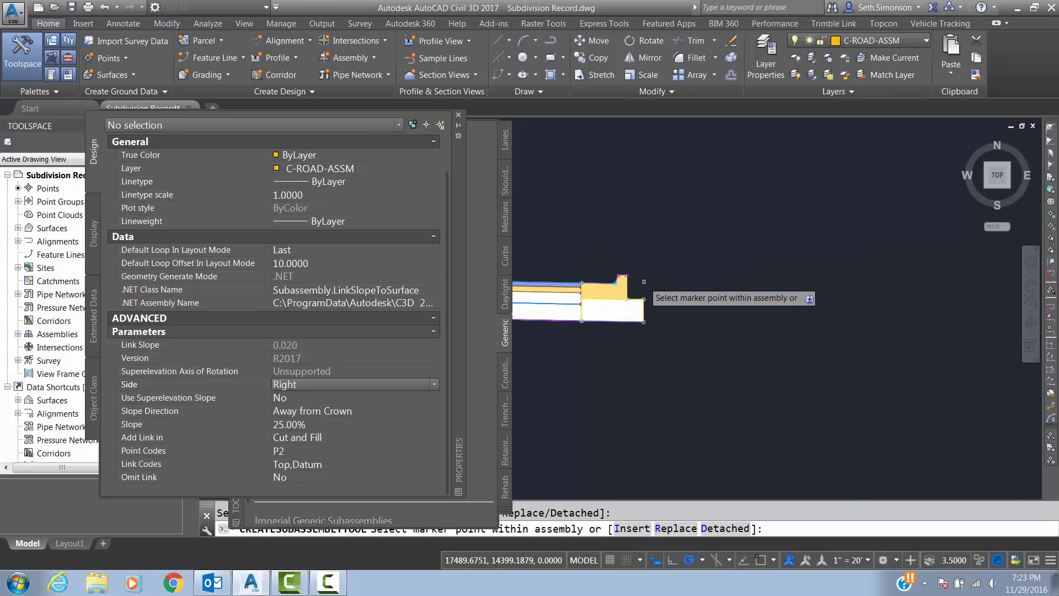
pyautogui.scroll(3, 644, 282)
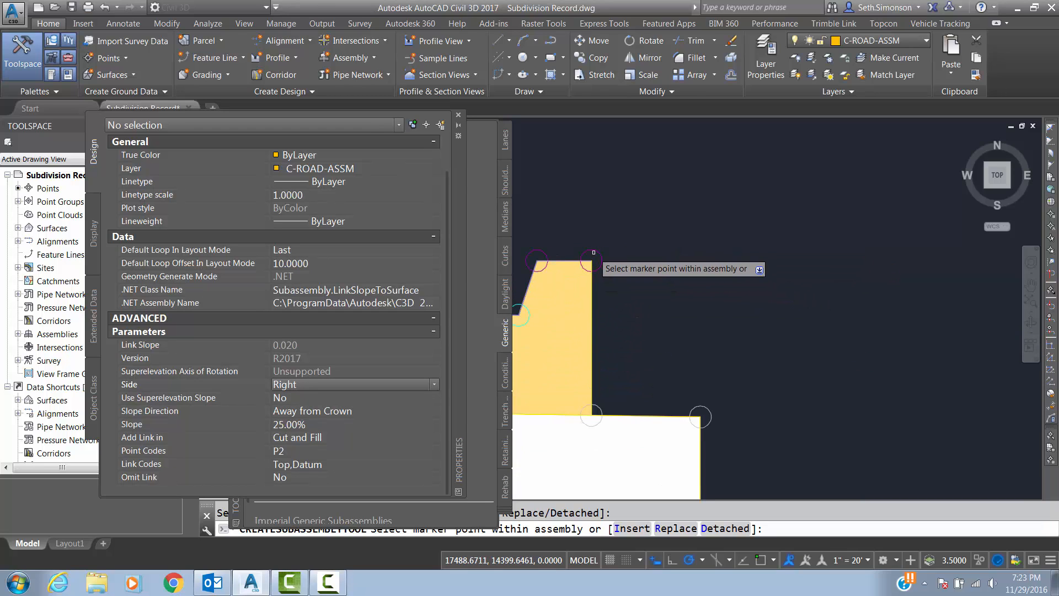
pyautogui.scroll(-5, 594, 251)
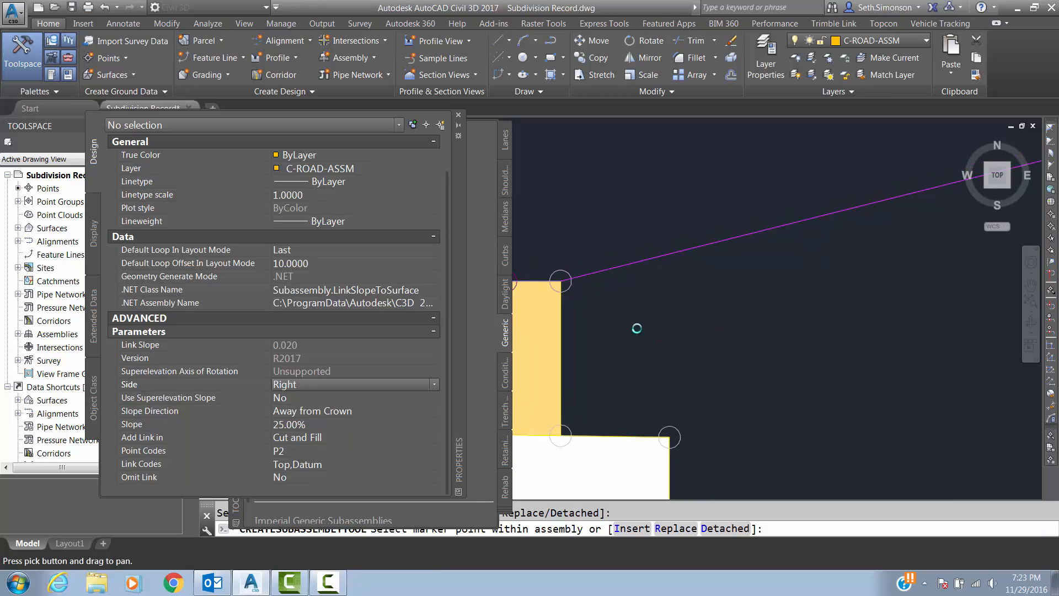
# - End the LinkSlopeToSurface placement and make free space below the finished road assembly
pyautogui.press('Escape')
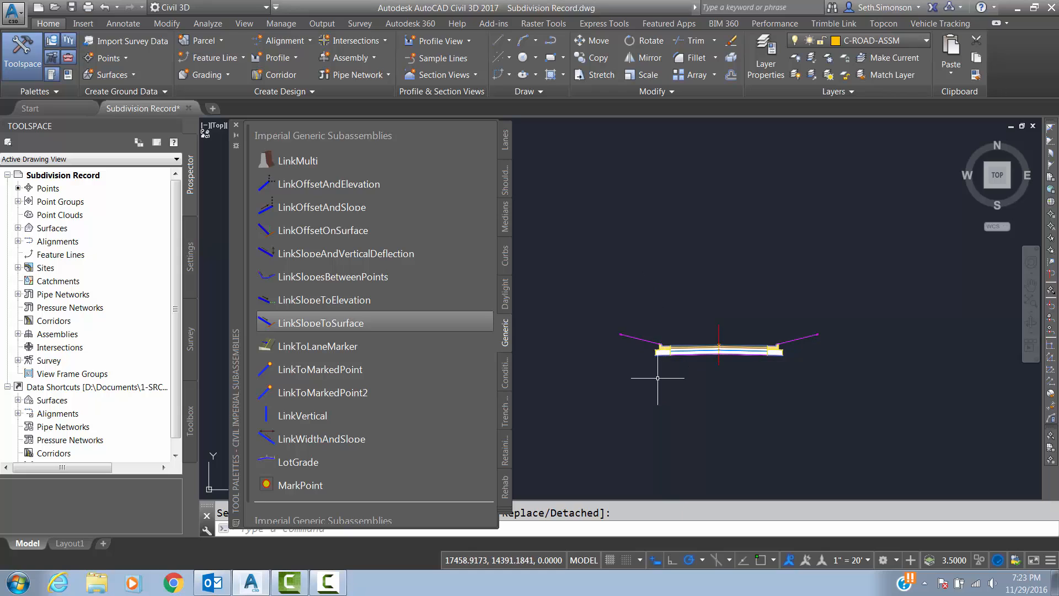
pyautogui.moveTo(650, 409); pyautogui.dragTo(648, 380, button='middle')
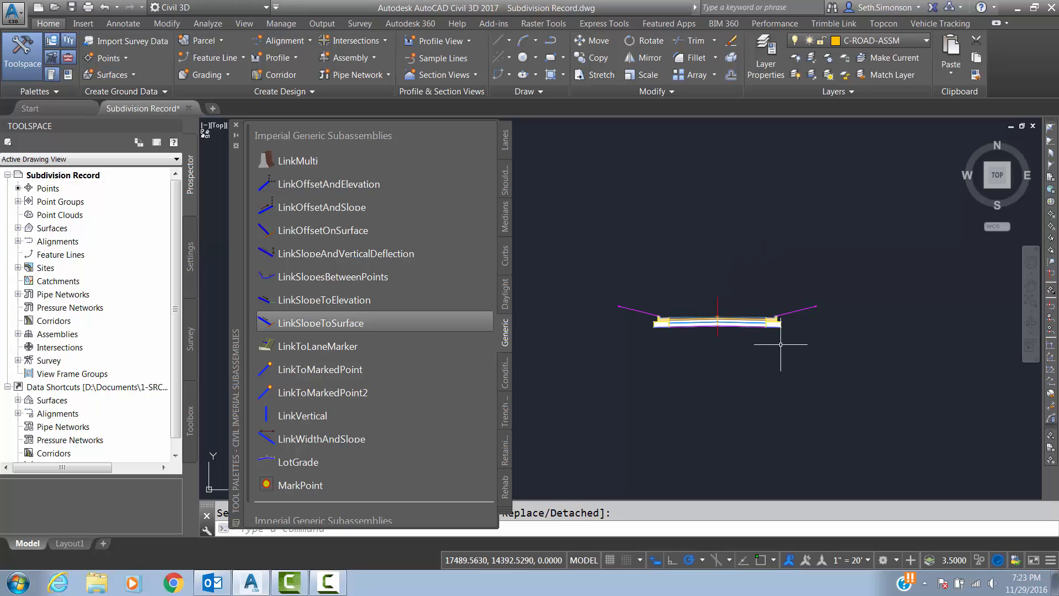
pyautogui.moveTo(716, 368); pyautogui.dragTo(741, 349, button='middle')
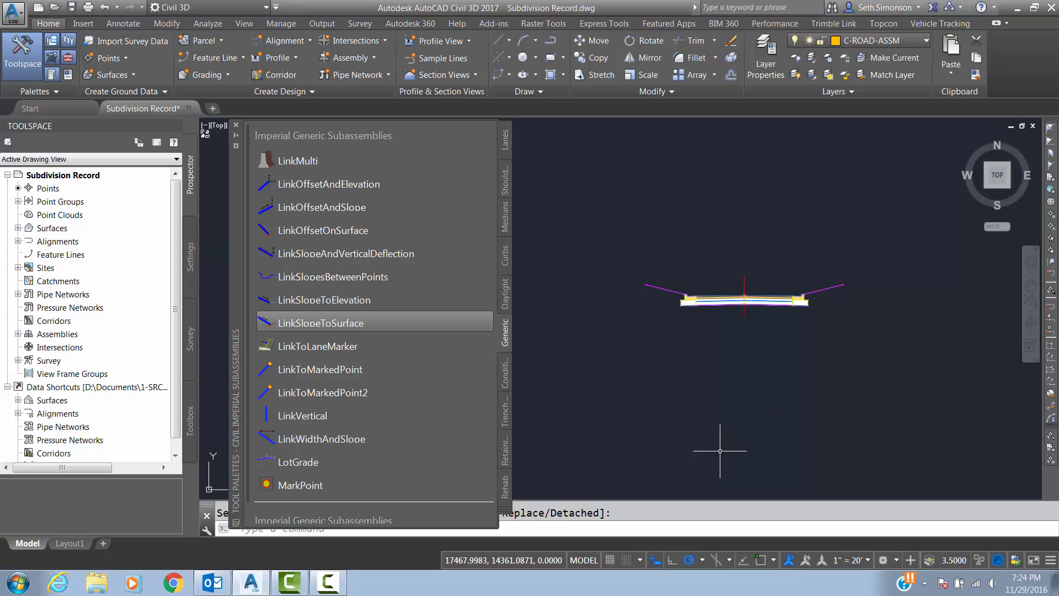
pyautogui.moveTo(742, 350); pyautogui.dragTo(734, 340, button='middle')
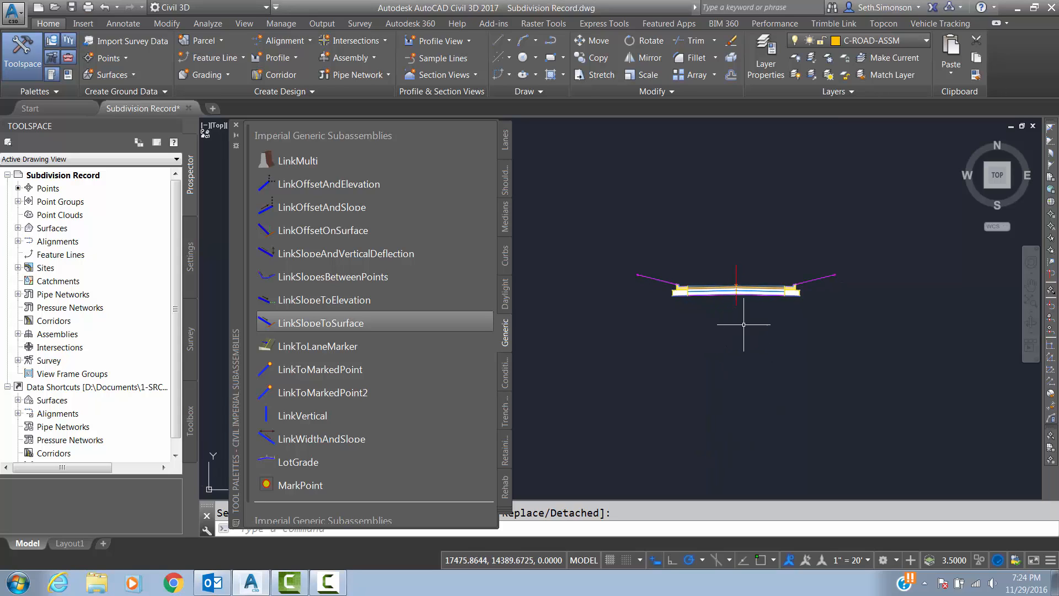
# - Create an Undivided Crowned Road assembly named Half Road Left with its baseline directly below the full road assembly
pyautogui.click(350, 60)
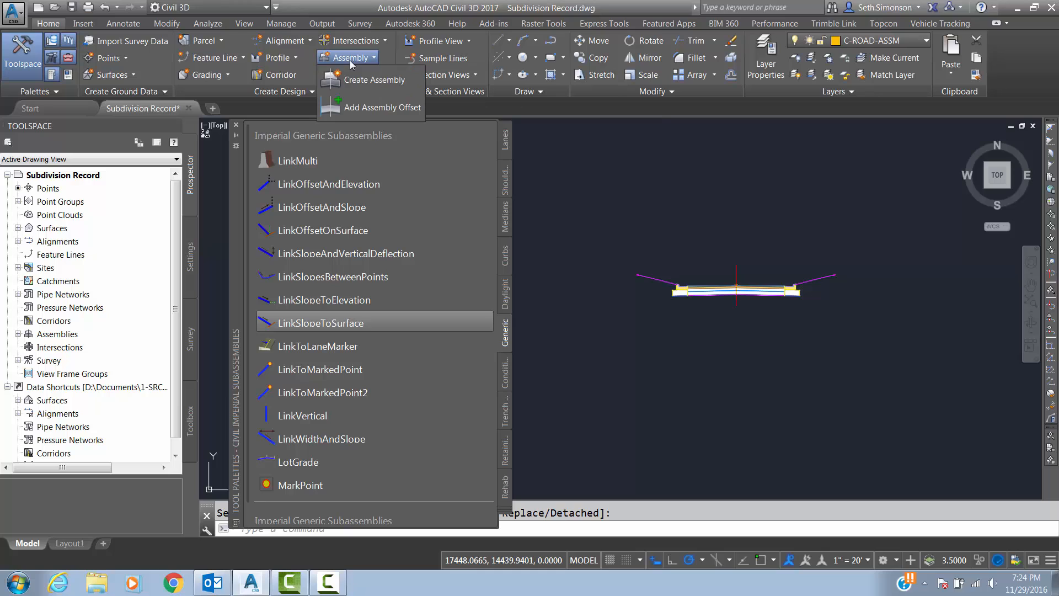
pyautogui.click(372, 81)
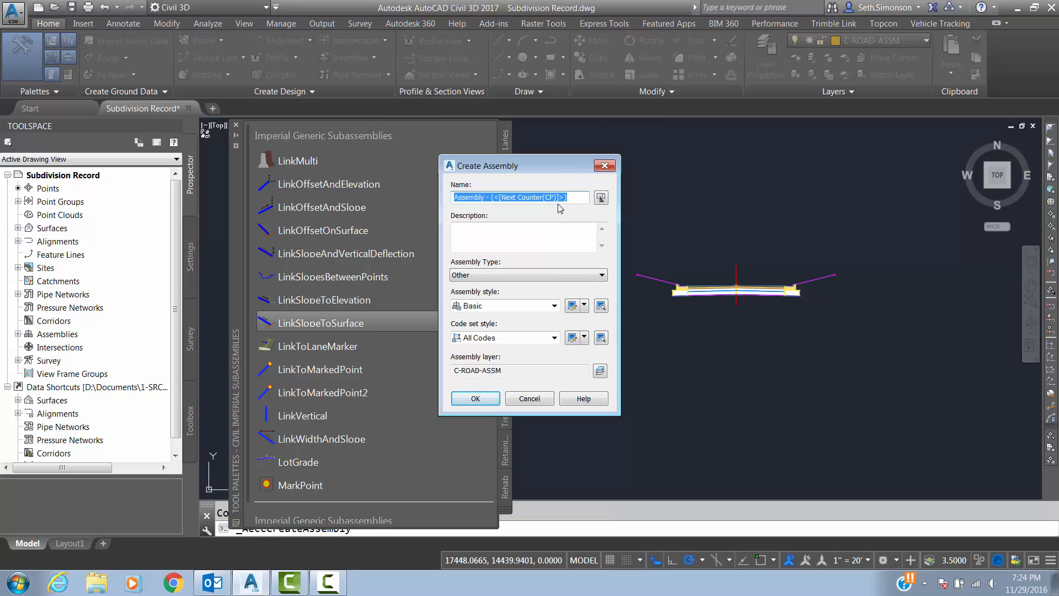
pyautogui.write('Half')
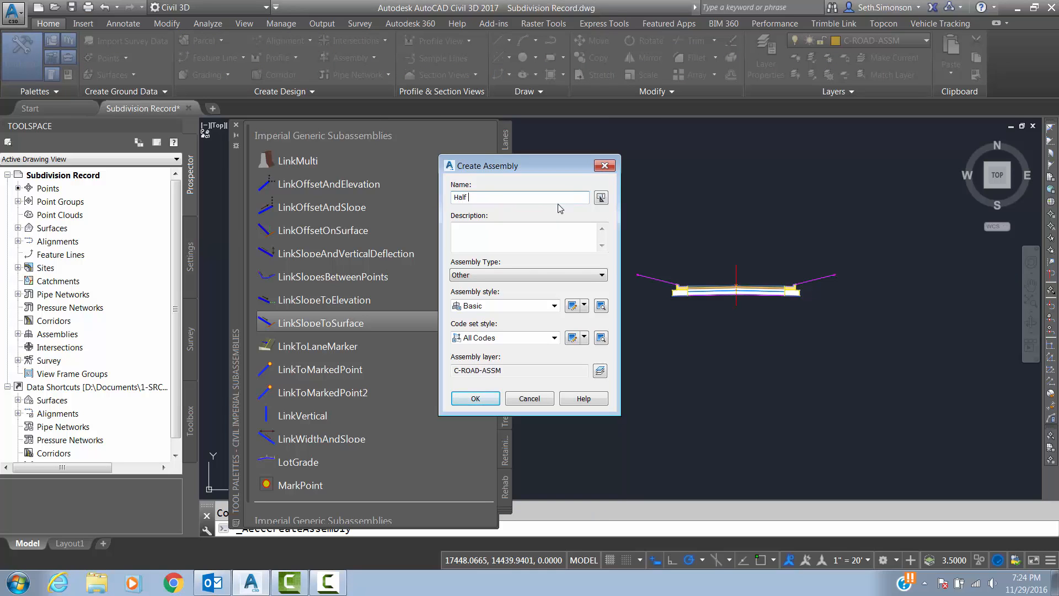
pyautogui.write(' Road Left')
pyautogui.click(470, 275)
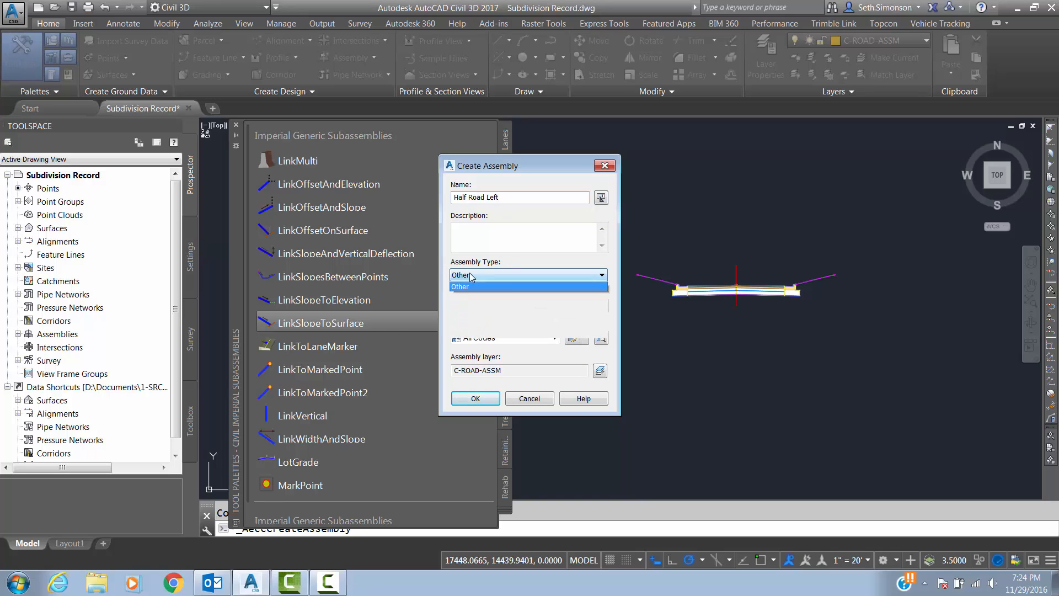
pyautogui.click(488, 286)
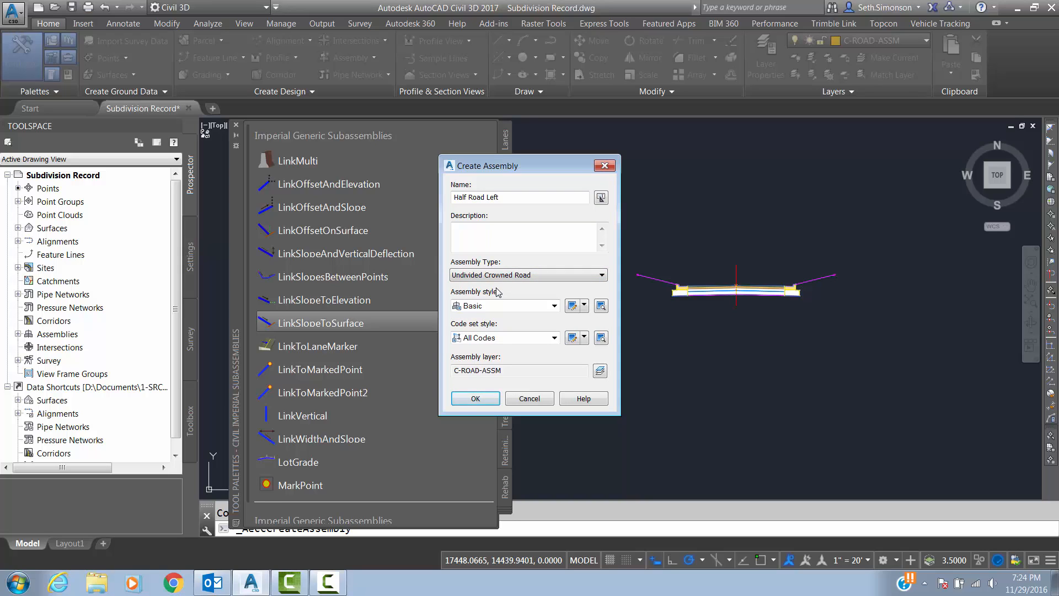
pyautogui.click(475, 399)
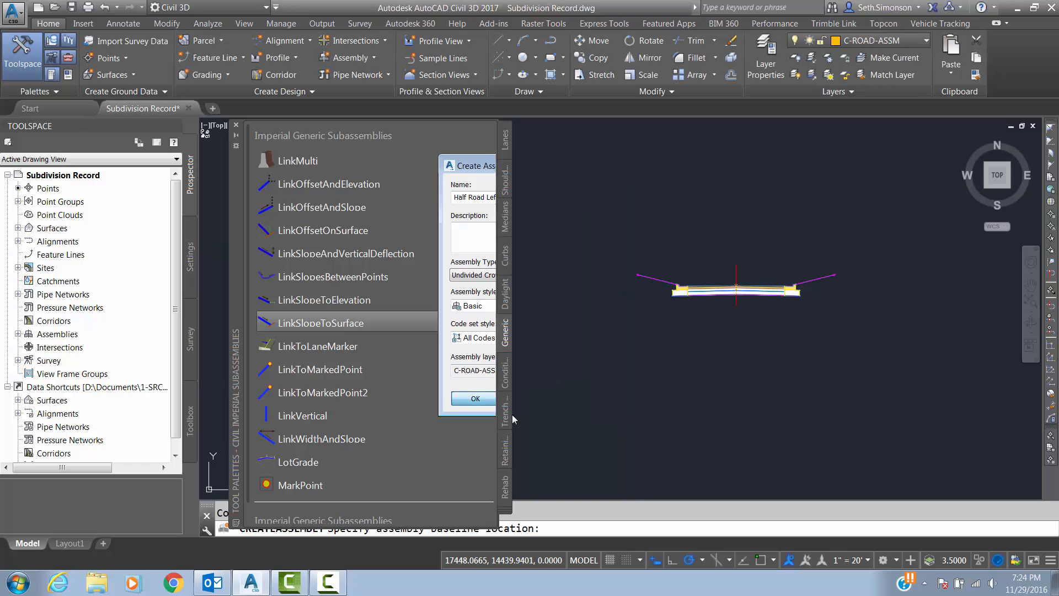
pyautogui.click(737, 342)
# - Copy the full road's left lane, curb and slope link subassemblies onto the Half Road Left baseline and clear the selection
pyautogui.scroll(-4, 773, 315)
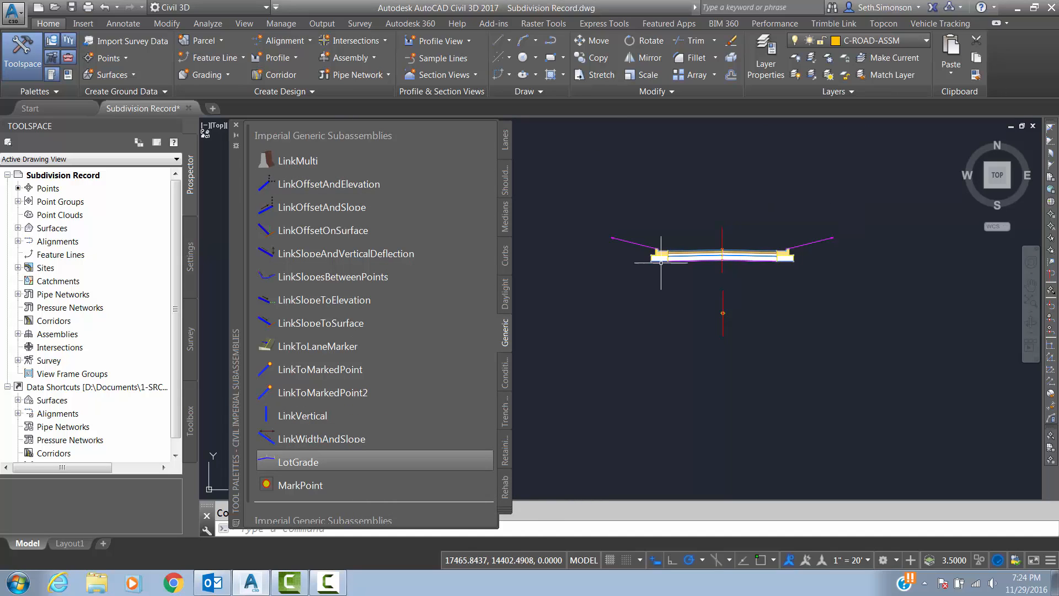
pyautogui.click(698, 269)
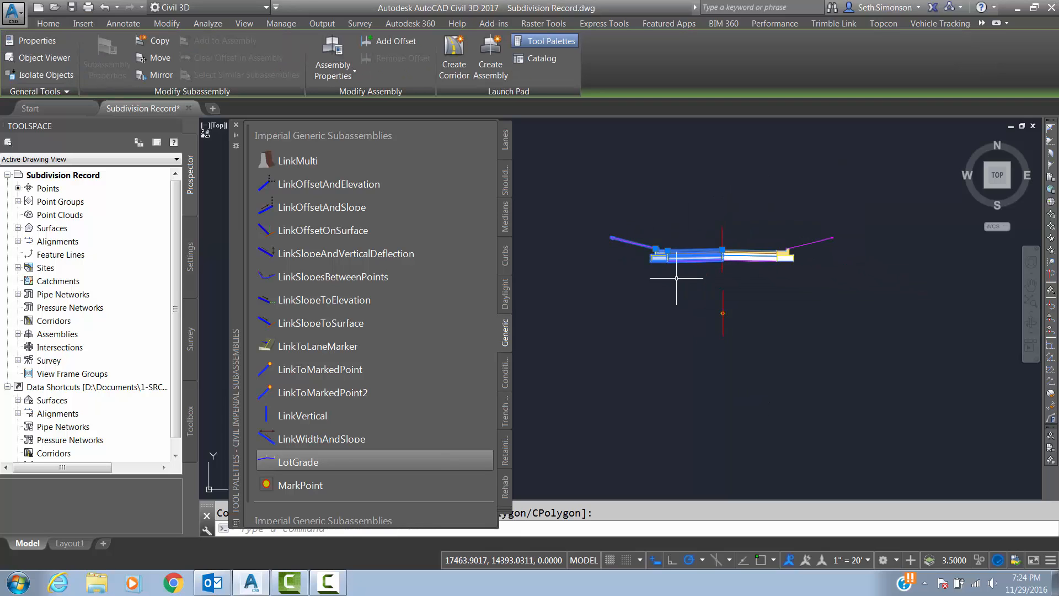
pyautogui.click(701, 262)
pyautogui.click(612, 223)
pyautogui.click(141, 41)
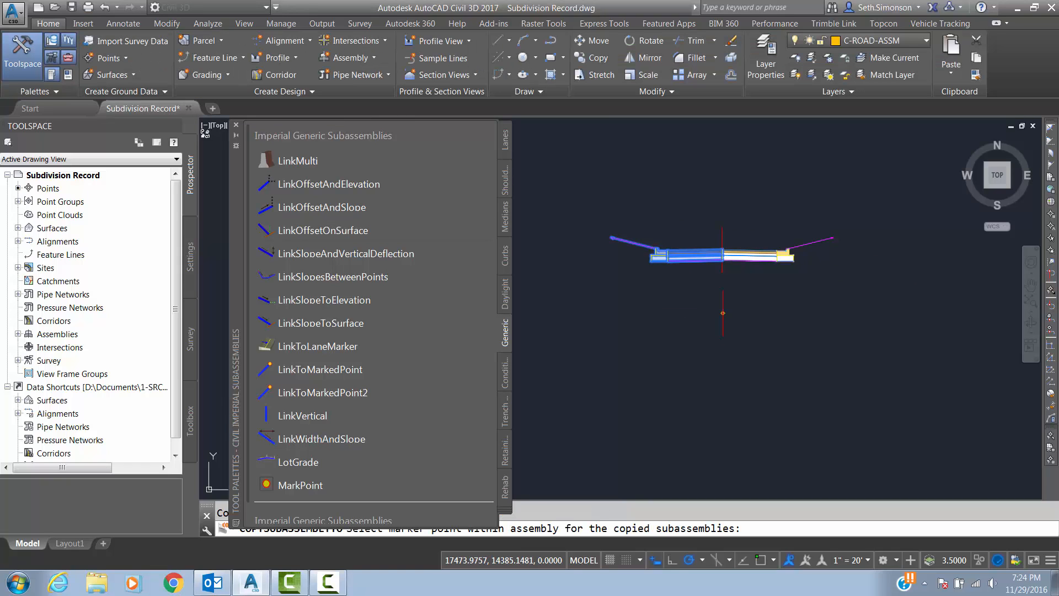
pyautogui.click(723, 313)
pyautogui.press('Escape')
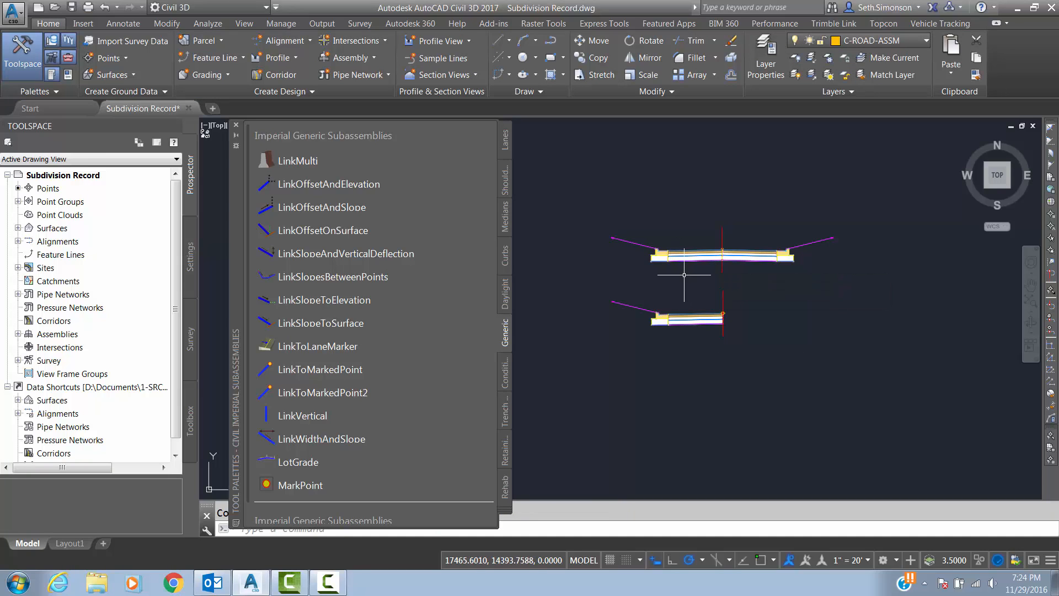
pyautogui.moveTo(685, 271)
pyautogui.click(686, 270)
pyautogui.moveTo(687, 270)
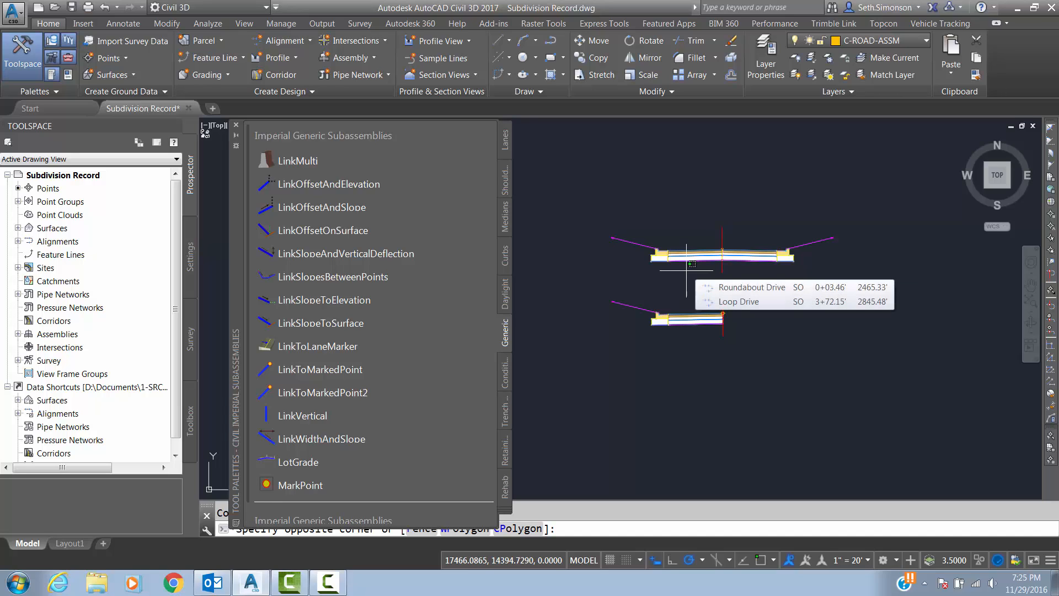
pyautogui.click(622, 218)
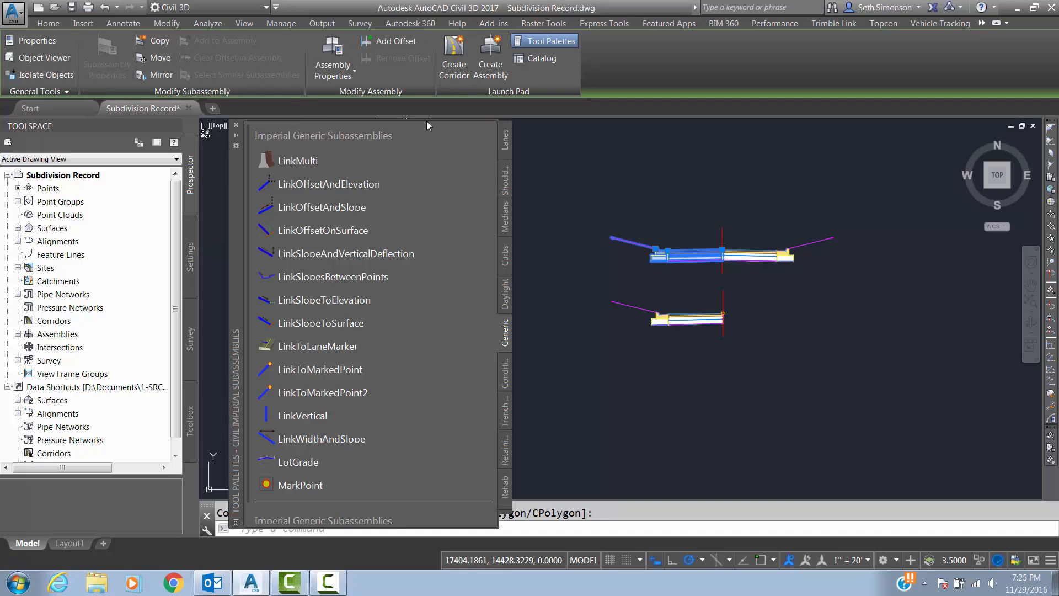
pyautogui.press('Escape')
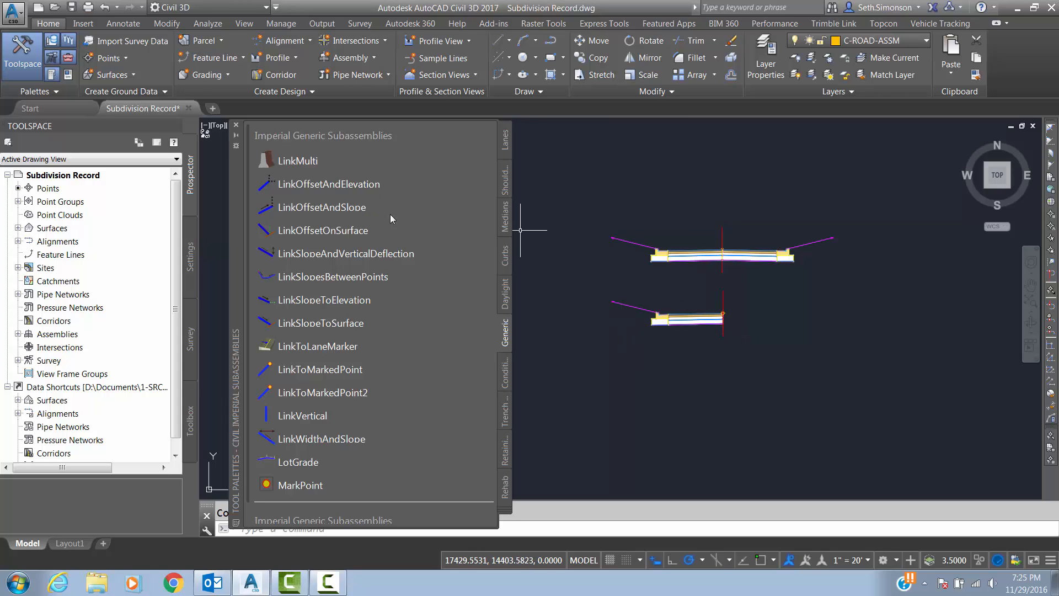
# - Create an Undivided Crowned Road assembly named Half Road Right with its baseline below the Half Road Left assembly
pyautogui.click(359, 60)
pyautogui.click(366, 79)
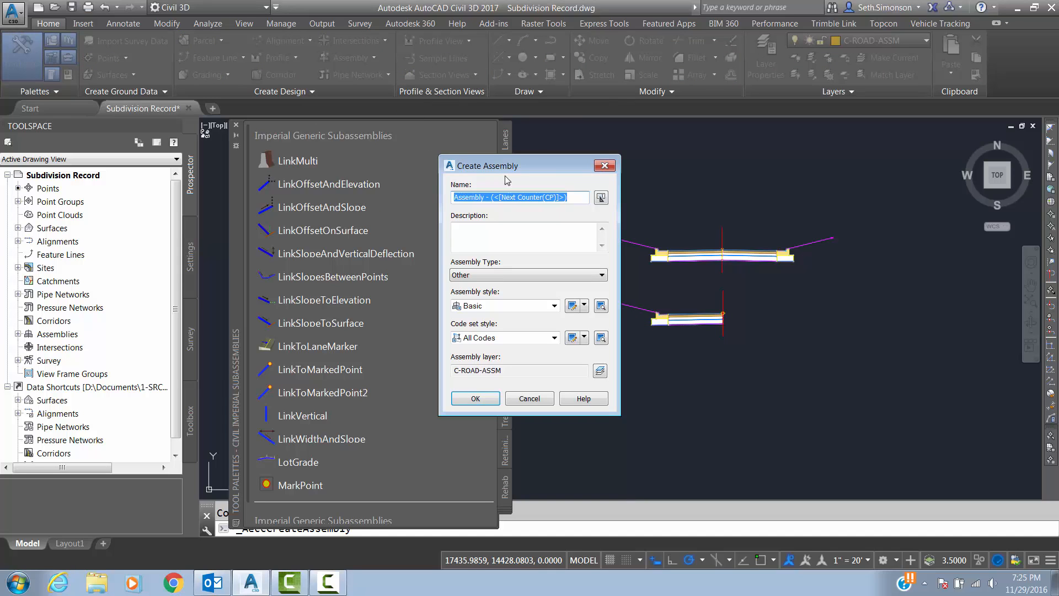
pyautogui.write('Half Road Right')
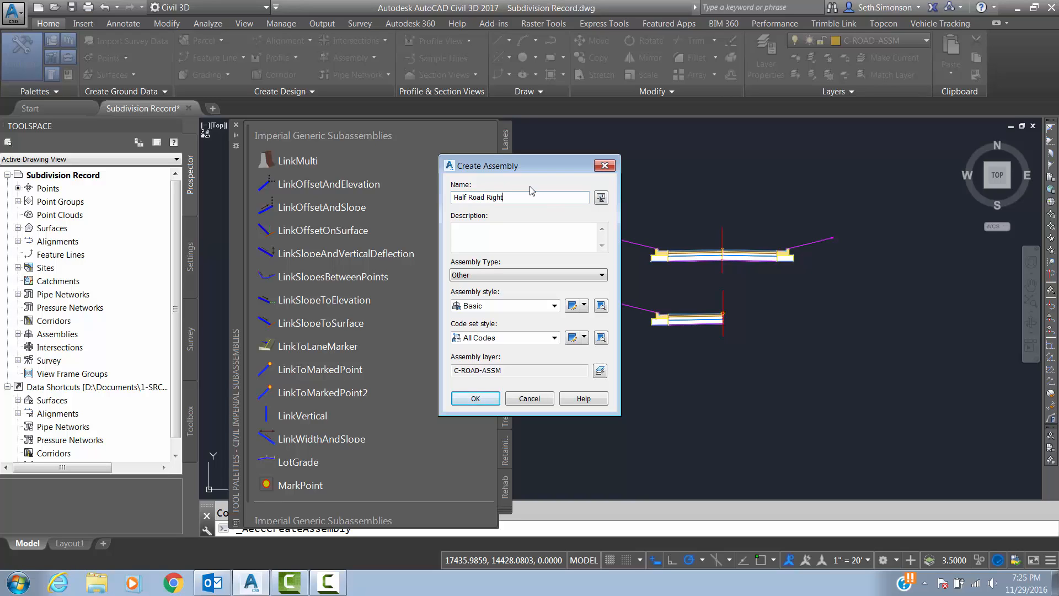
pyautogui.click(470, 275)
pyautogui.click(495, 287)
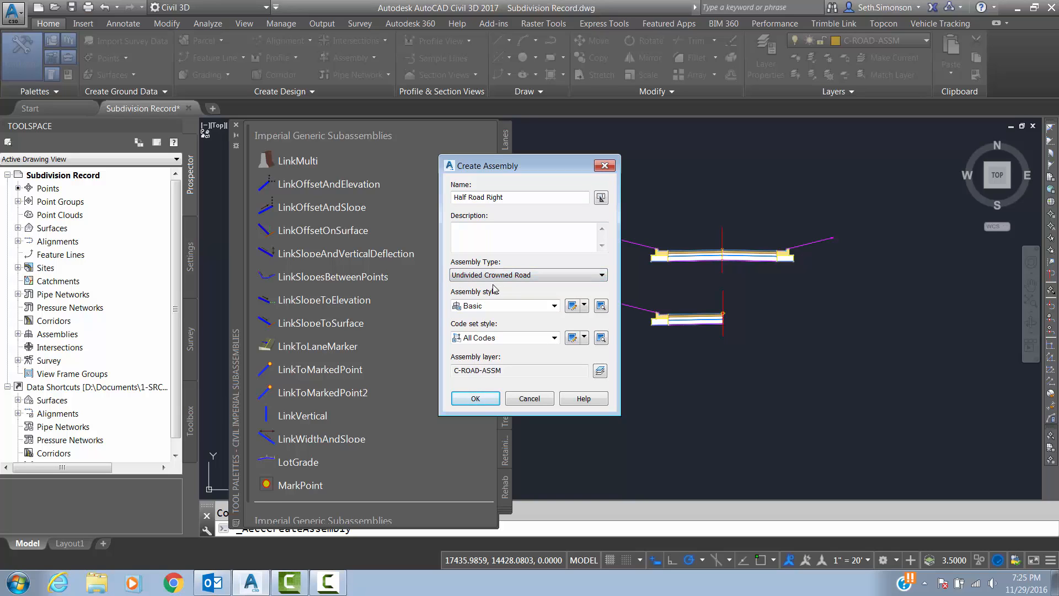
pyautogui.click(475, 399)
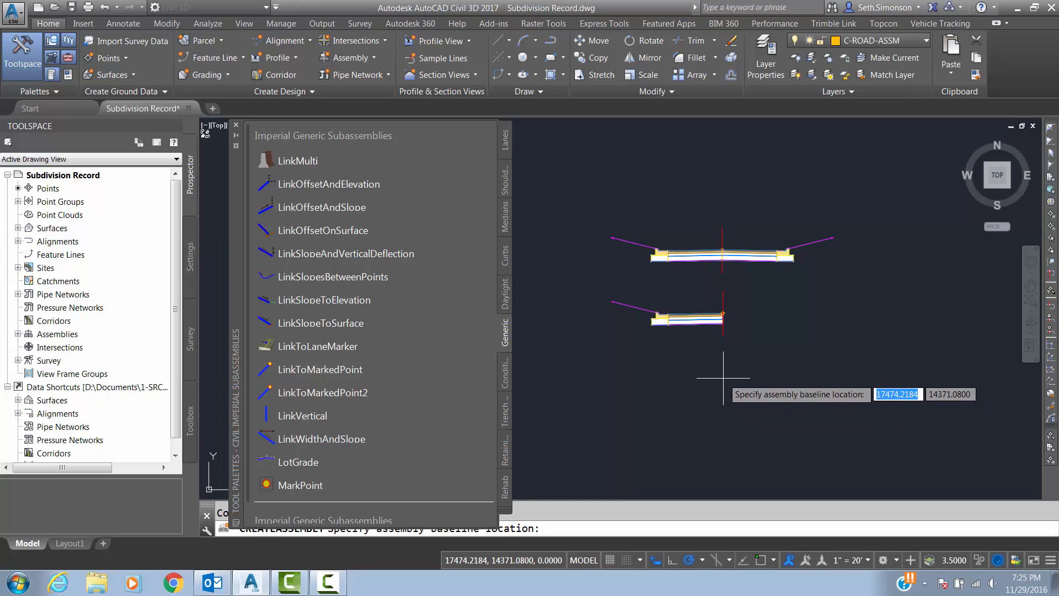
pyautogui.click(723, 442)
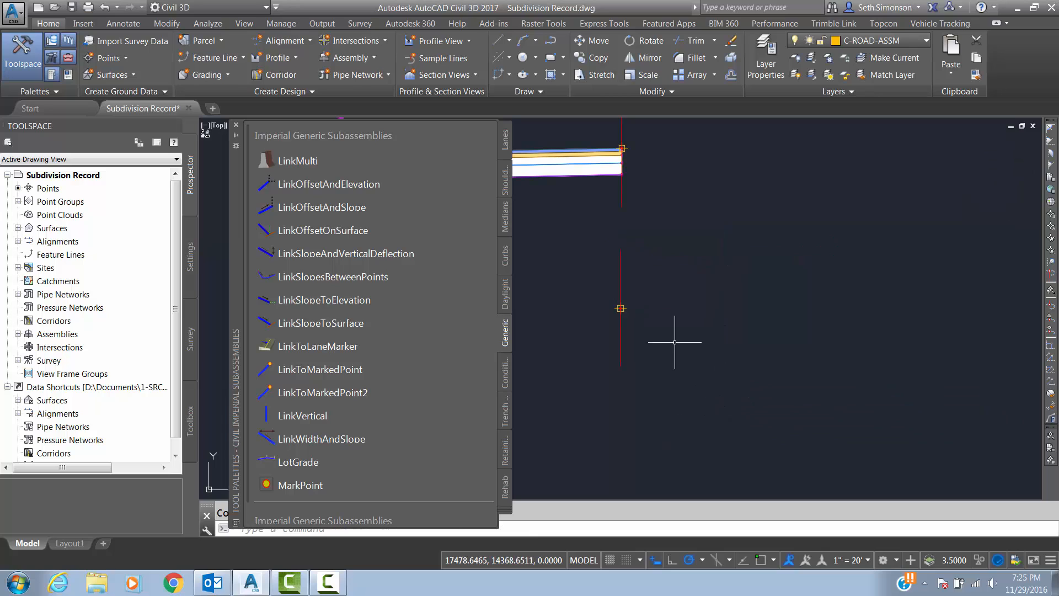
# - Copy the full road's right lane, curb and slope link subassemblies onto the Half Road Right baseline and clear the selection
pyautogui.scroll(-5, 674, 342)
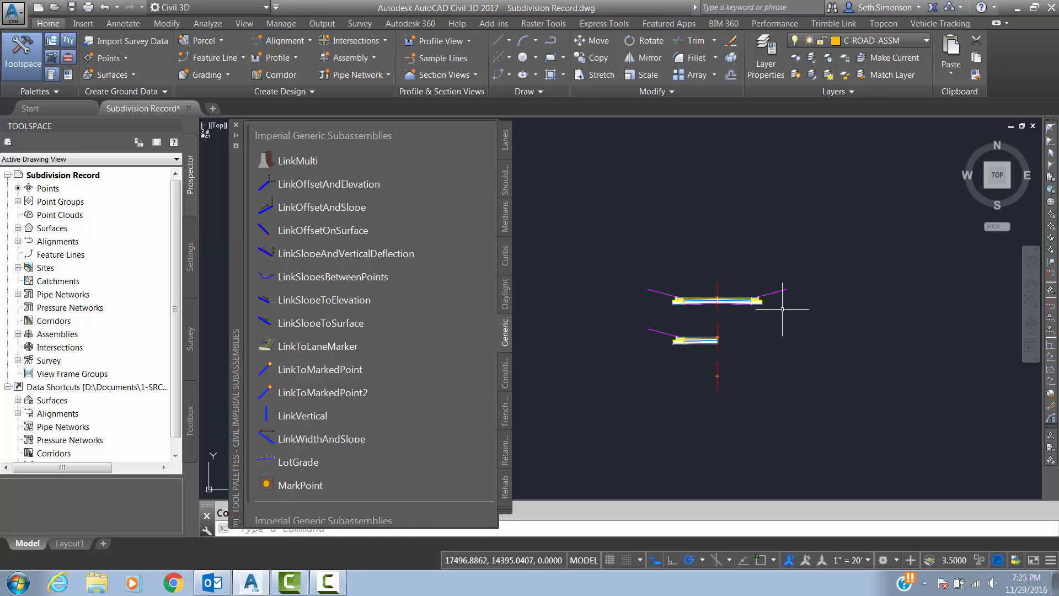
pyautogui.click(782, 309)
pyautogui.click(715, 284)
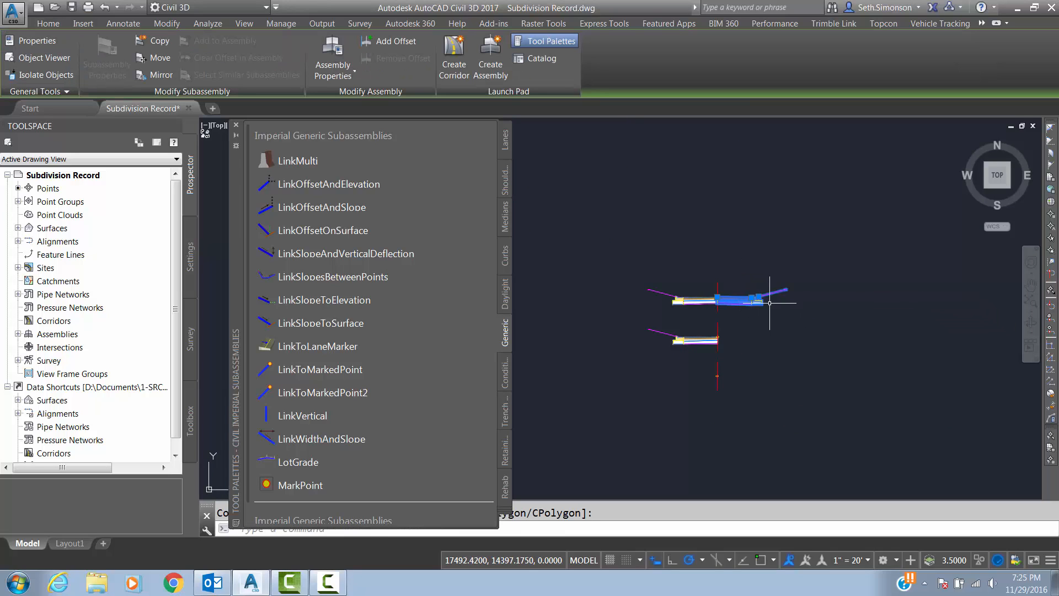
pyautogui.click(142, 42)
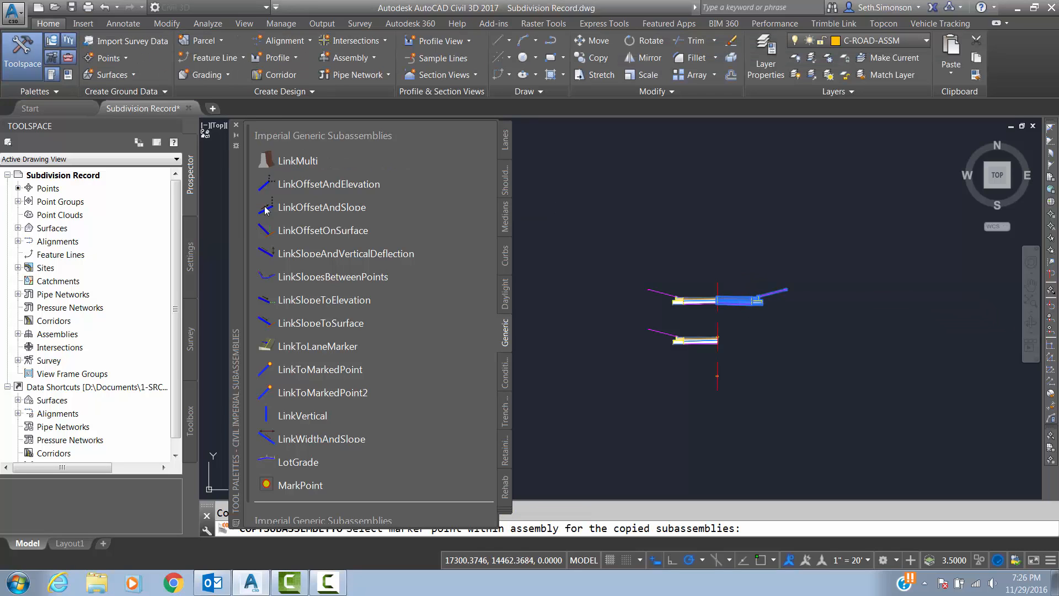
pyautogui.click(718, 376)
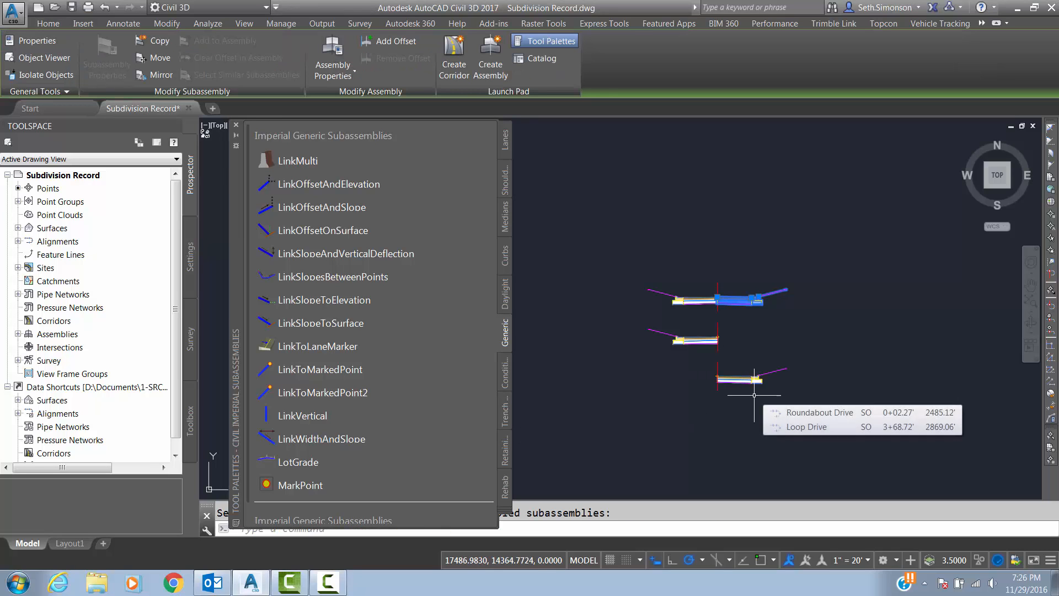
pyautogui.press('Escape')
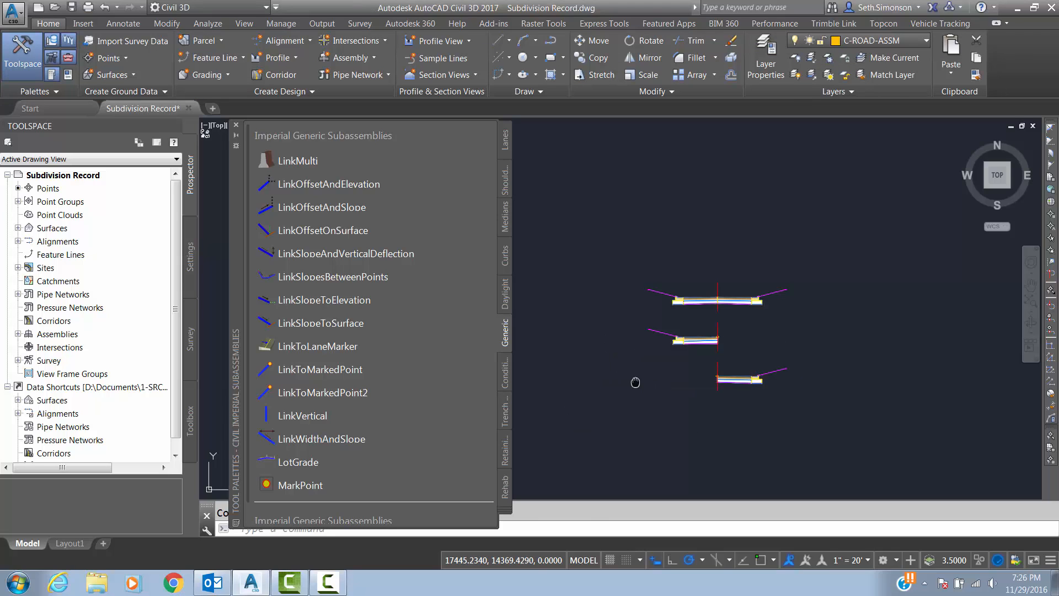
# - Create an Undivided Crowned Road assembly named "Full Road - no curb no day" with its baseline below the Half Road Right assembly
pyautogui.moveTo(633, 378); pyautogui.dragTo(630, 289, button='middle')
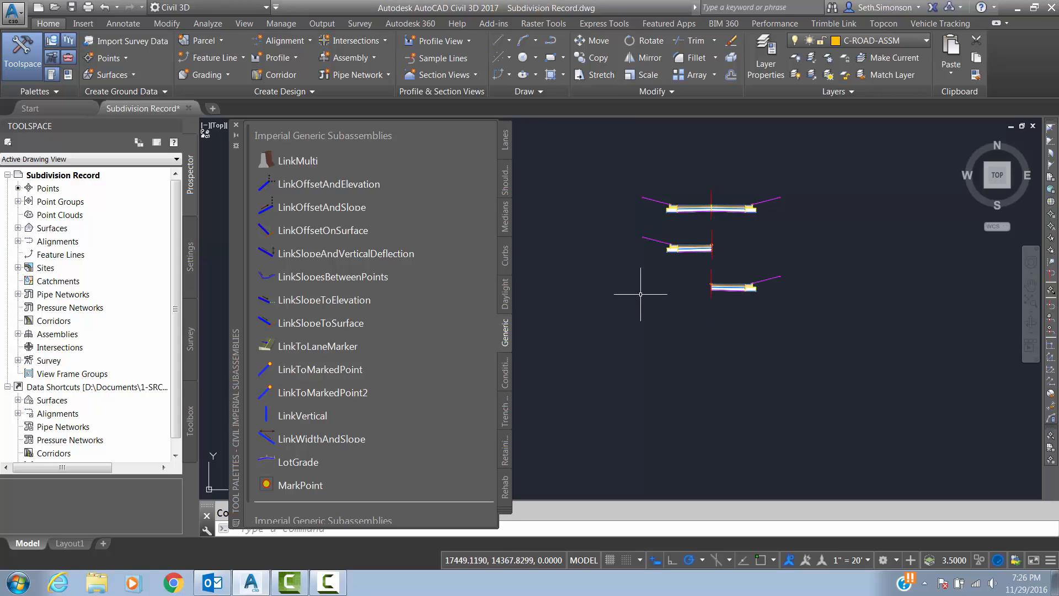
pyautogui.click(343, 56)
pyautogui.click(354, 79)
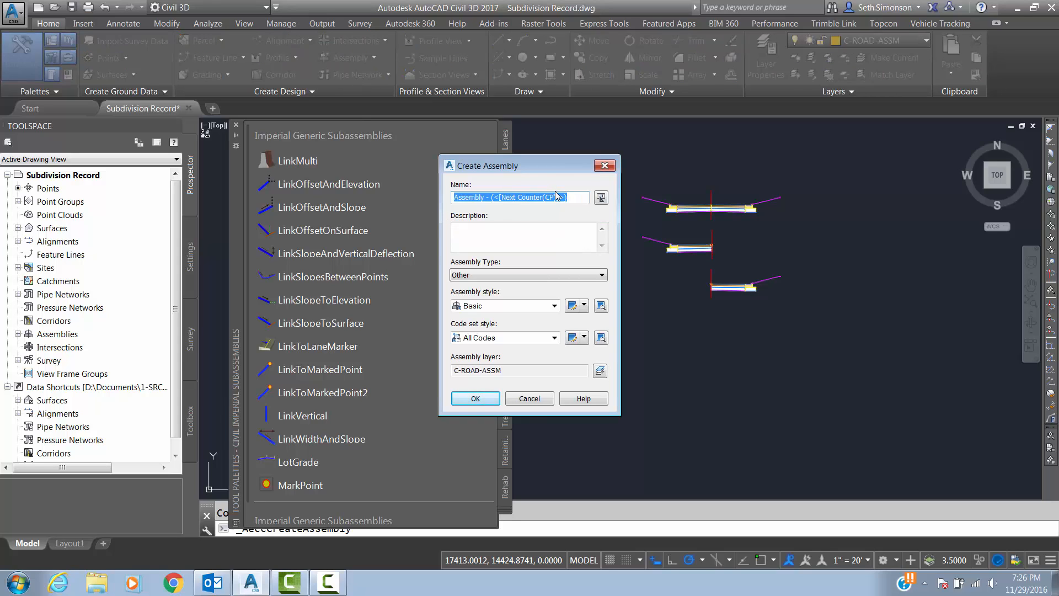
pyautogui.write('Full Road - no curb no day')
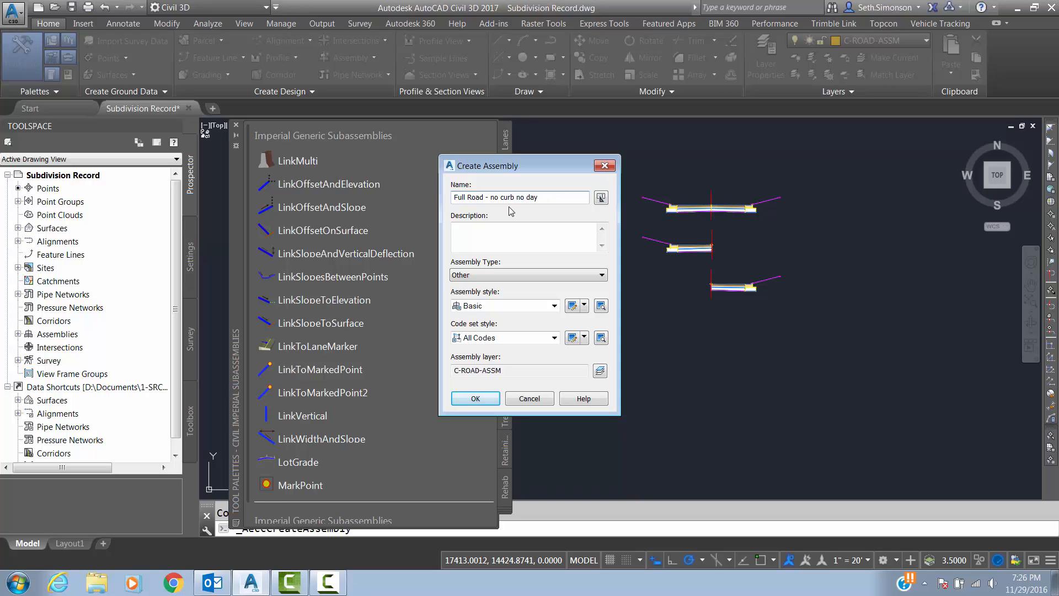
pyautogui.click(468, 276)
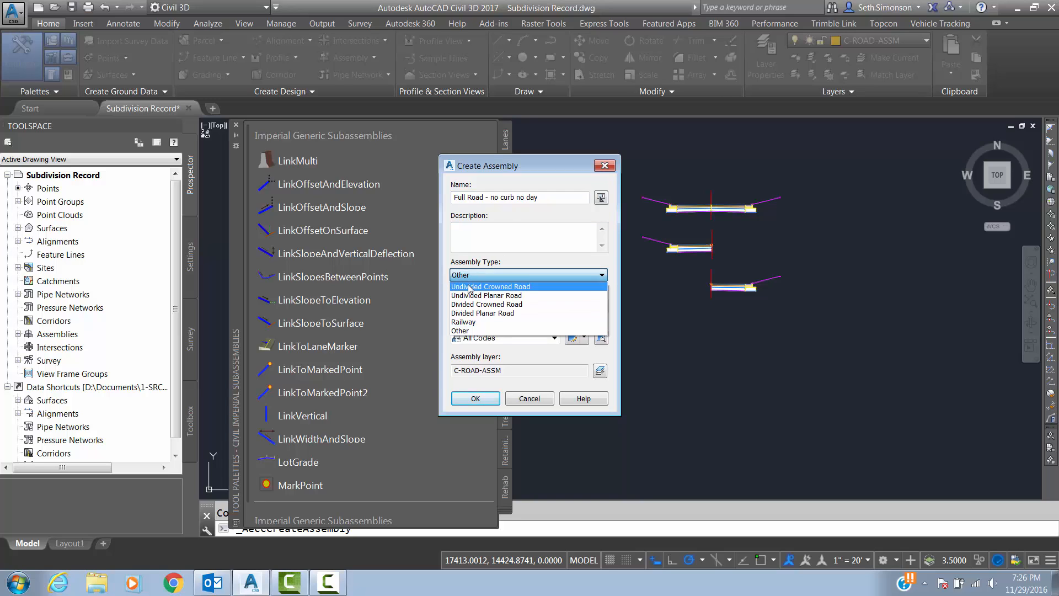
pyautogui.click(474, 287)
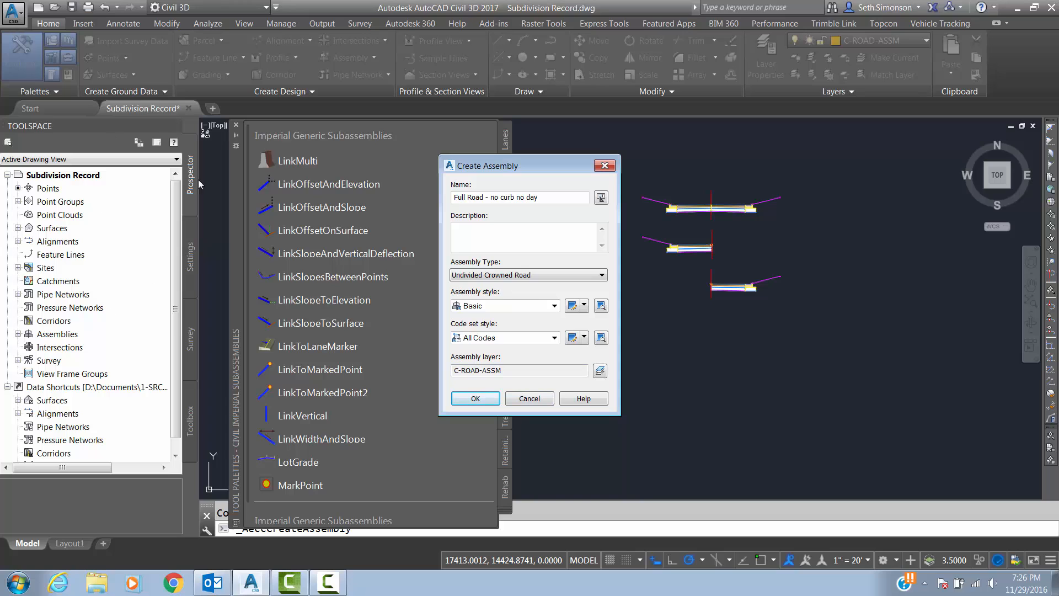
pyautogui.click(476, 399)
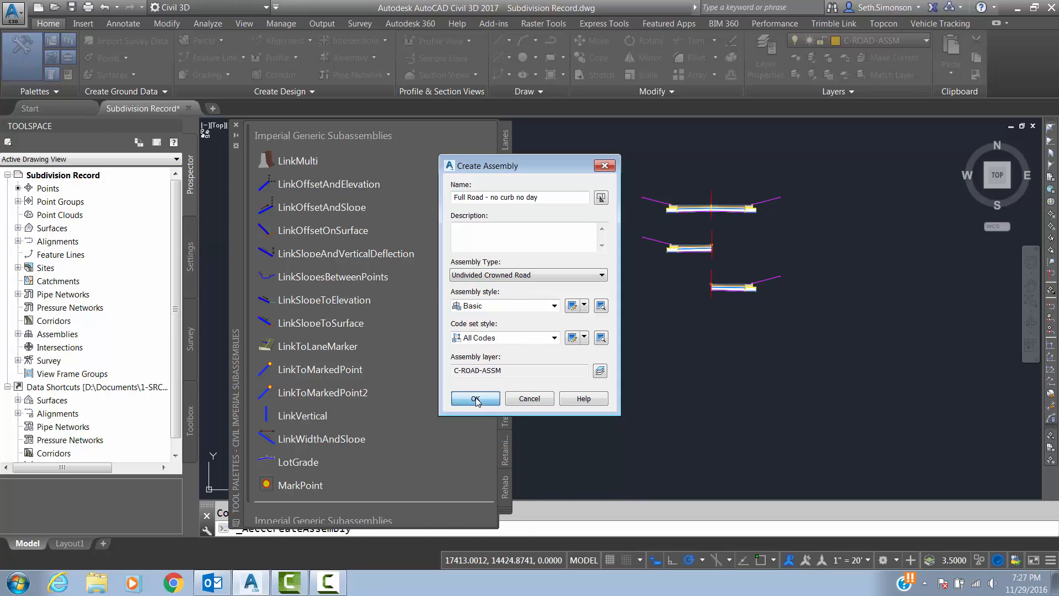
pyautogui.click(709, 333)
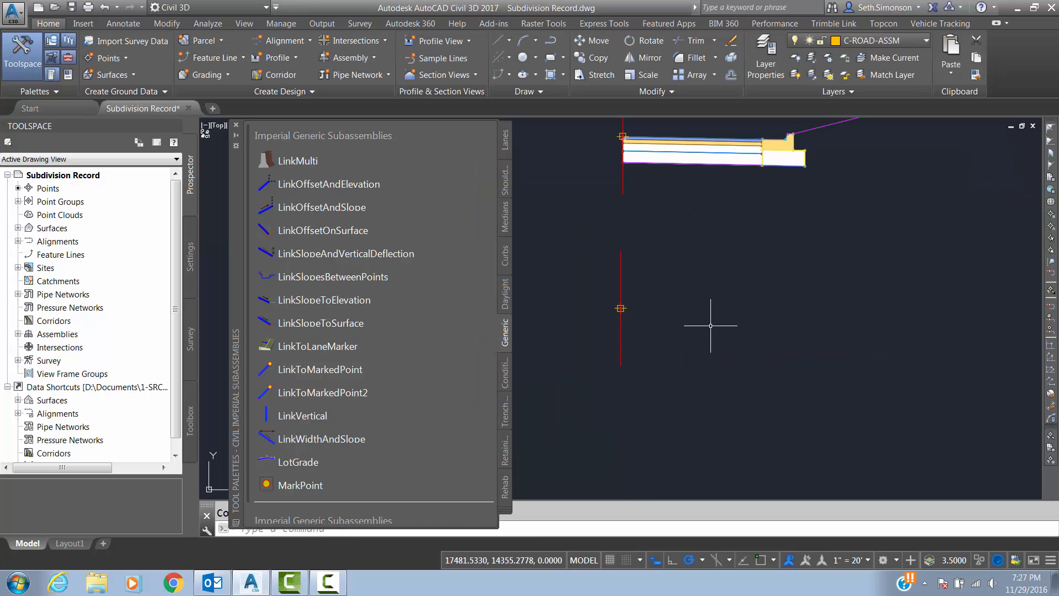
pyautogui.scroll(-4, 619, 308)
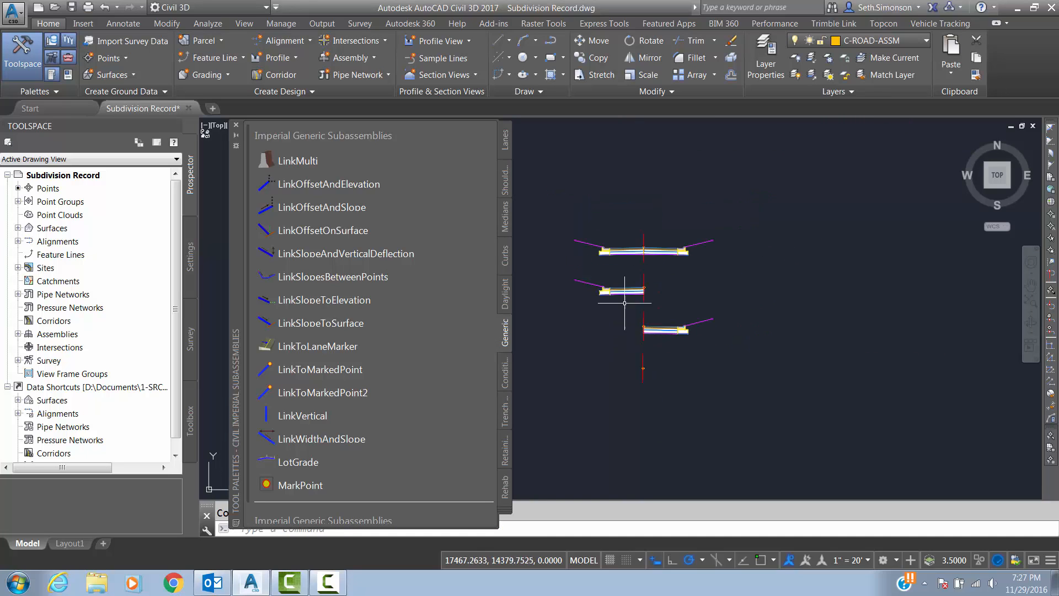
pyautogui.click(625, 251)
pyautogui.click(662, 253)
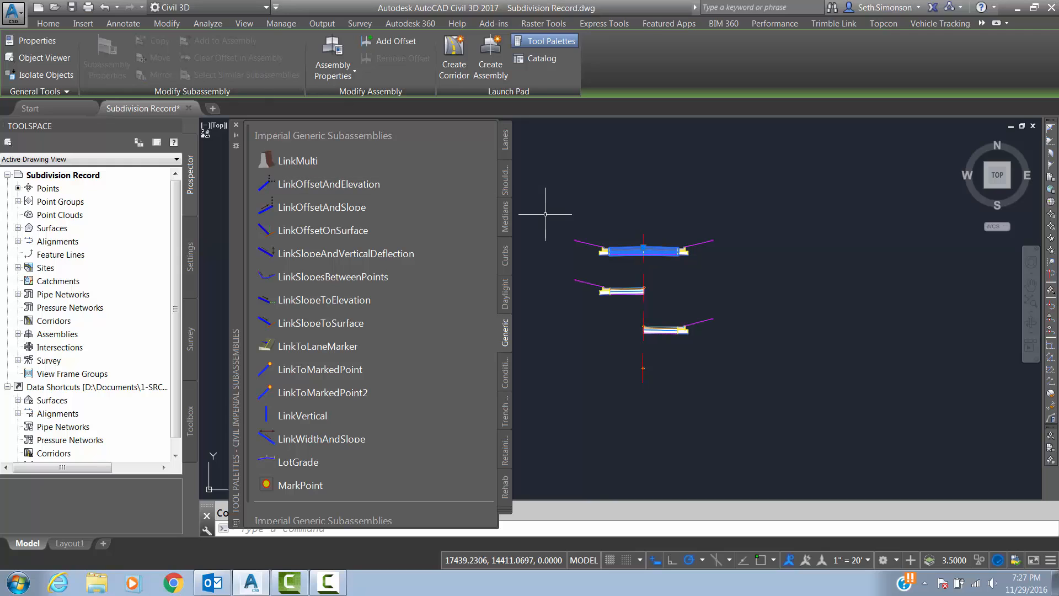
pyautogui.press('Escape')
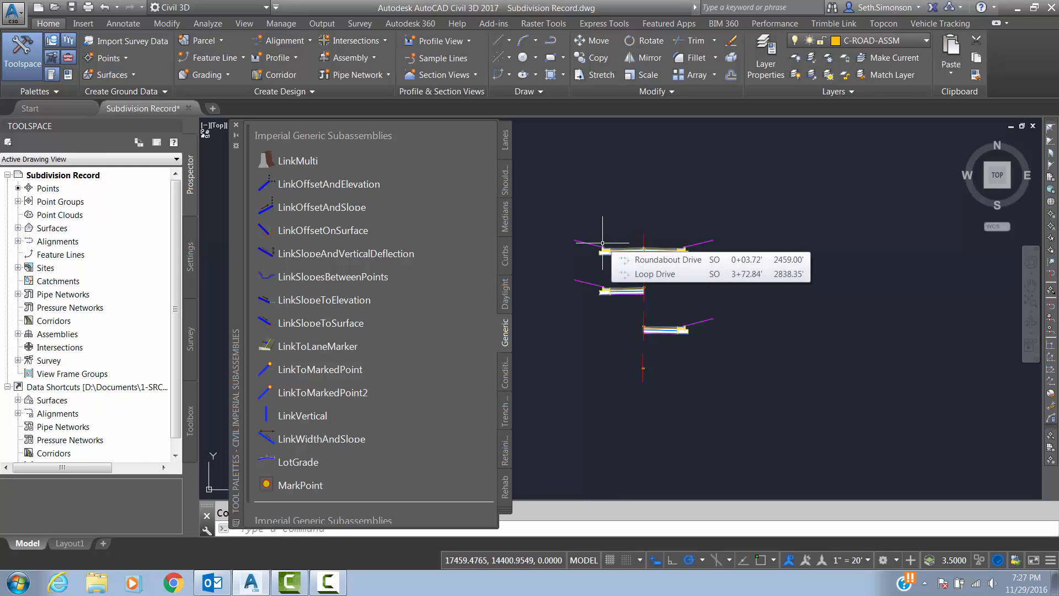
# - Copy the full road's left lane subassembly onto the "Full Road - no curb no day" baseline and clear the selection
pyautogui.click(634, 250)
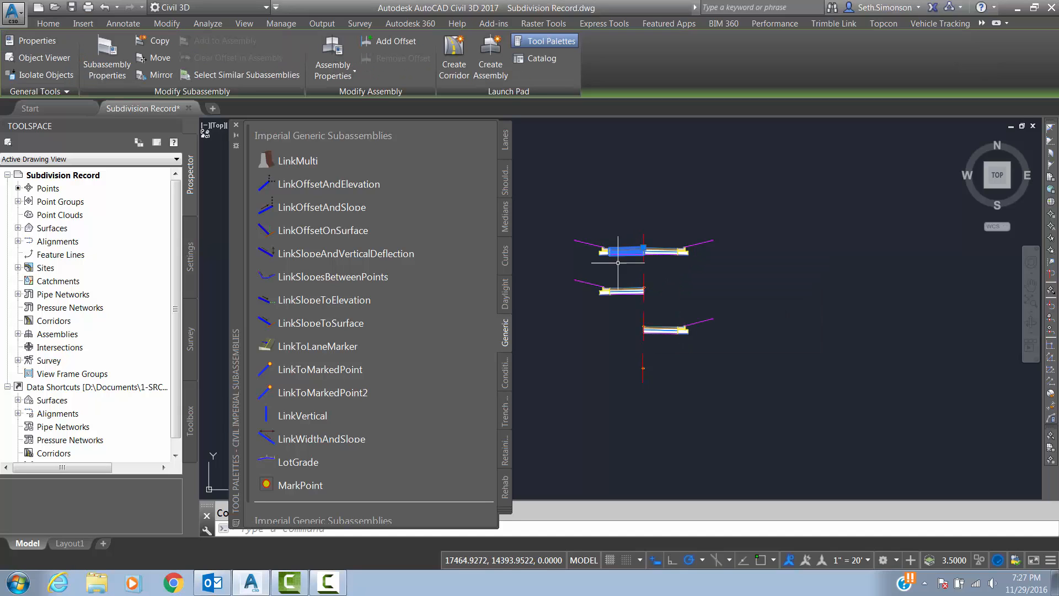
pyautogui.click(153, 41)
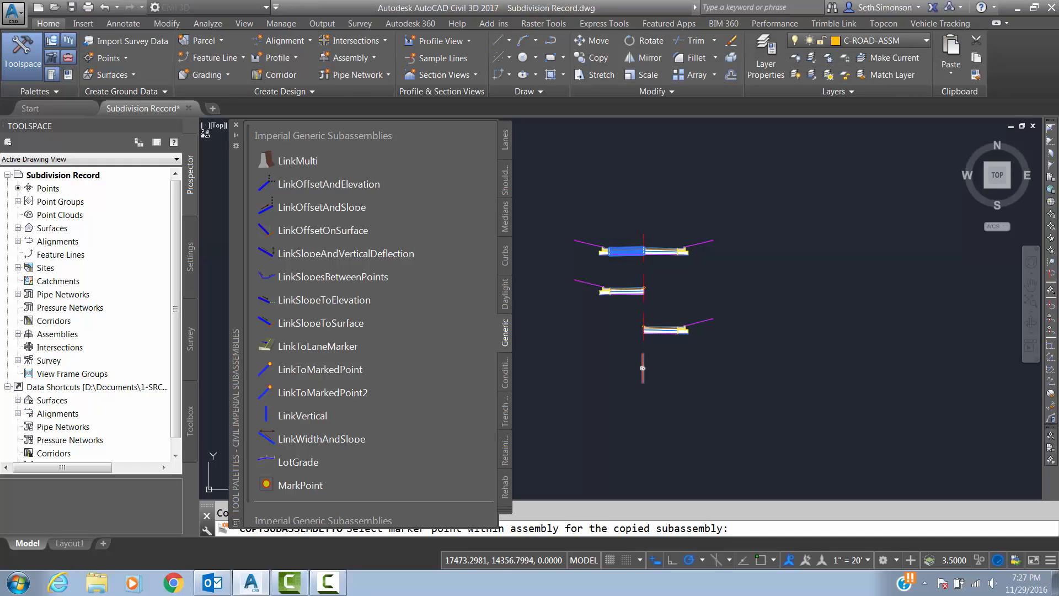
pyautogui.click(642, 368)
pyautogui.press('Escape')
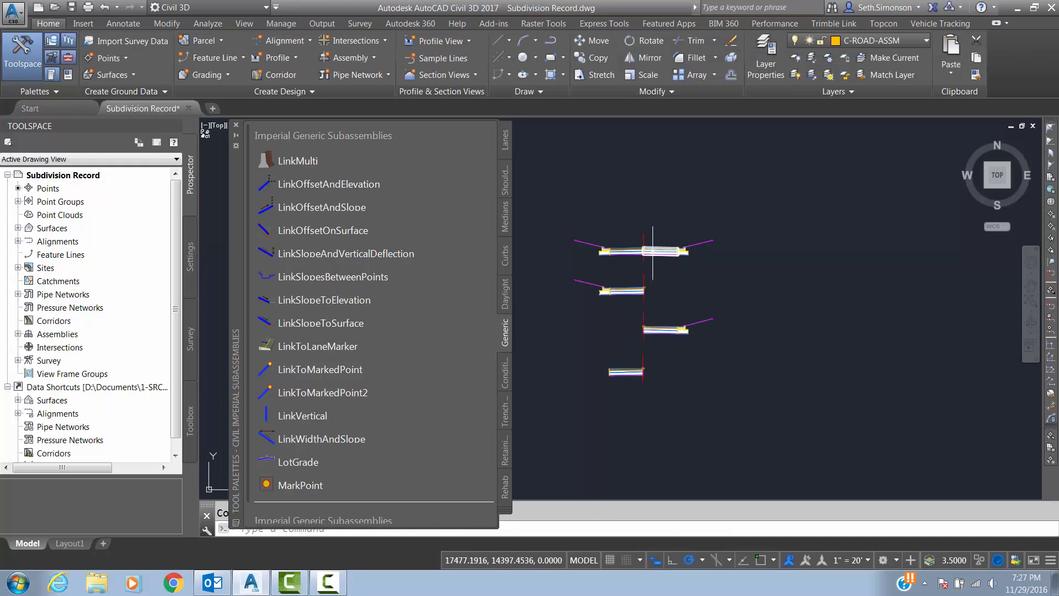
# - Copy the full road's right lane subassembly onto the "Full Road - no curb no day" baseline, declining any copy to the opposite side
pyautogui.click(662, 251)
pyautogui.click(164, 46)
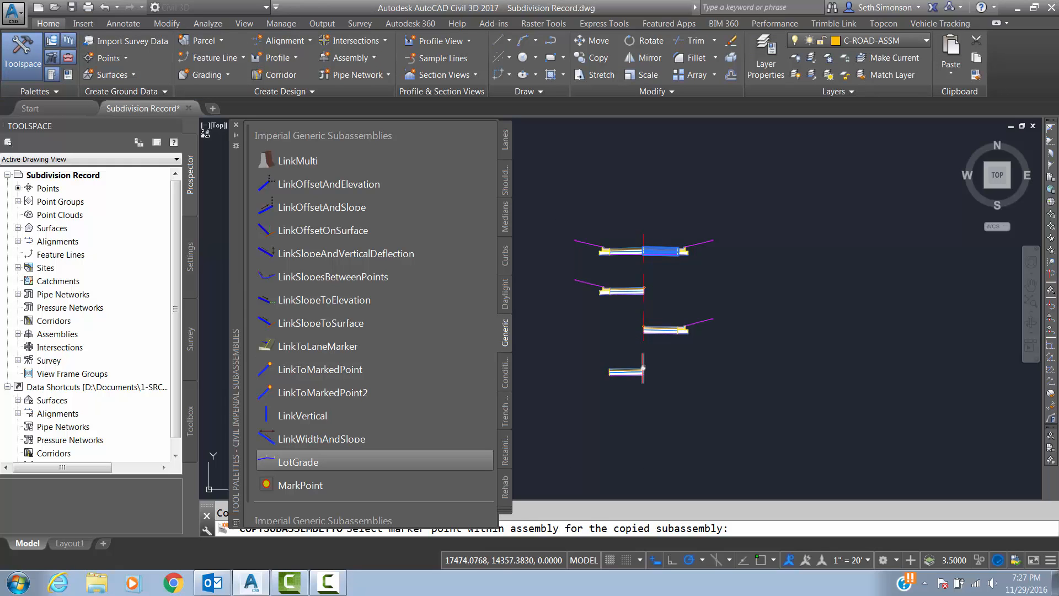
pyautogui.click(643, 366)
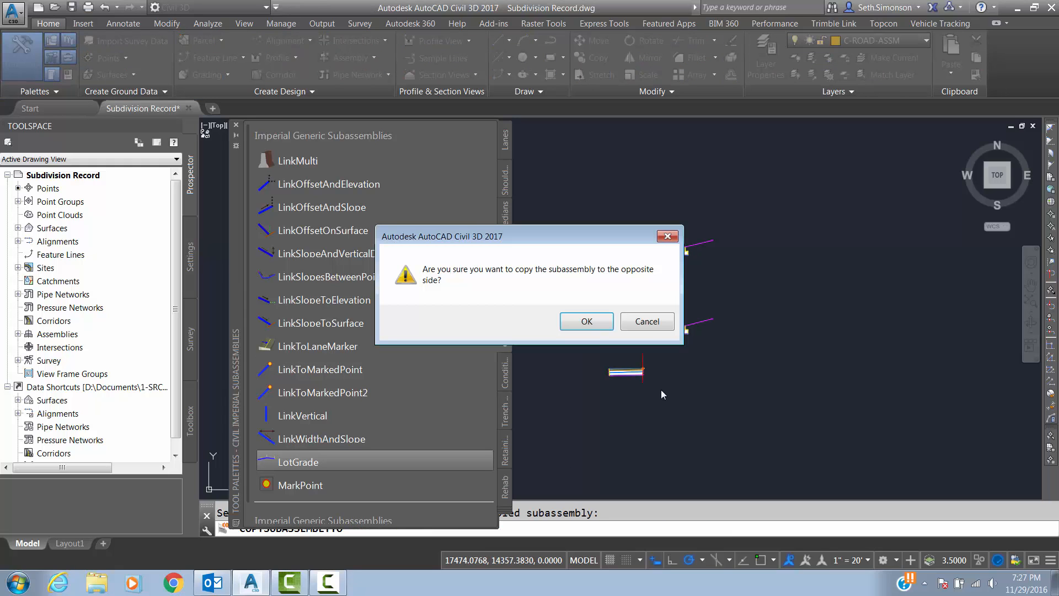
pyautogui.click(644, 322)
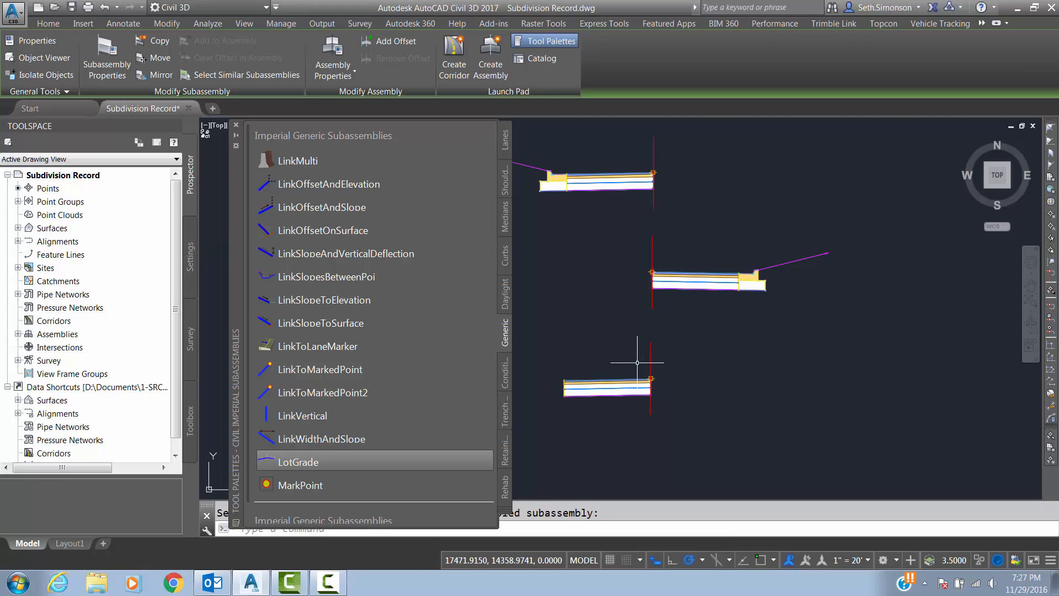
pyautogui.scroll(-2, 639, 308)
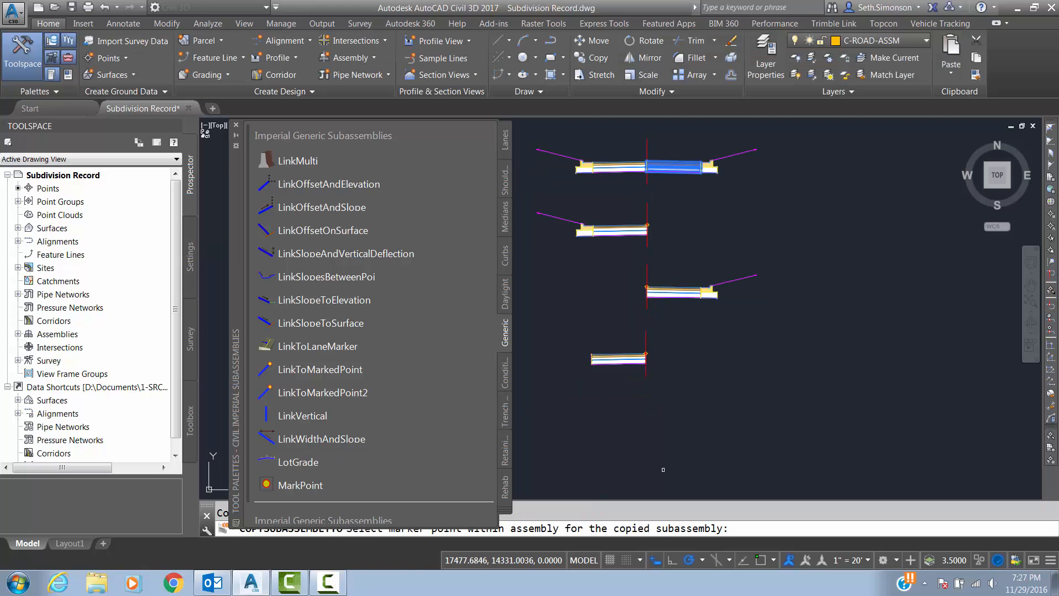
pyautogui.scroll(4, 689, 208)
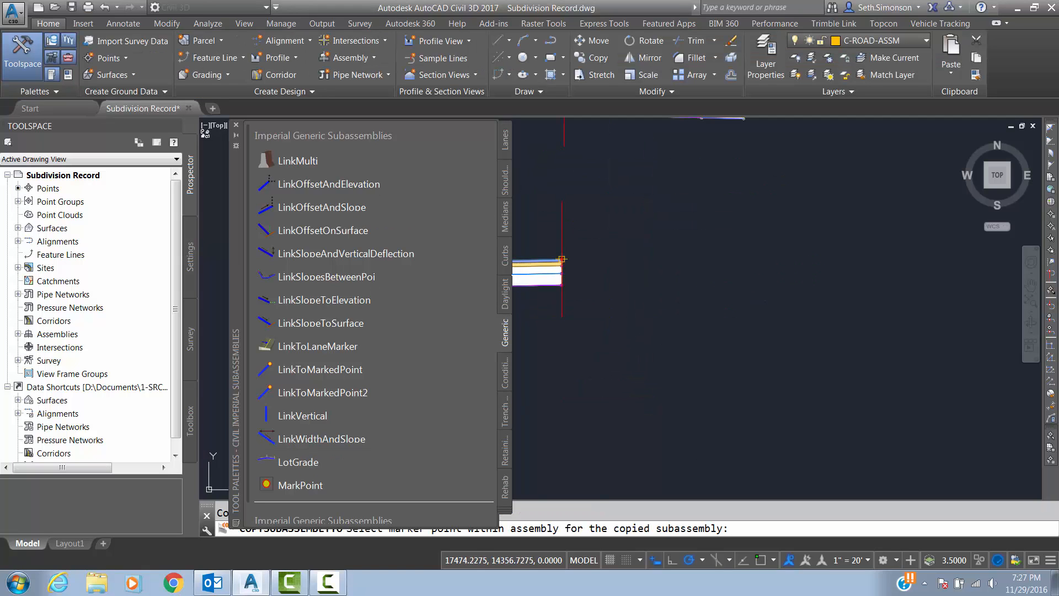
pyautogui.click(562, 258)
pyautogui.scroll(-3, 706, 348)
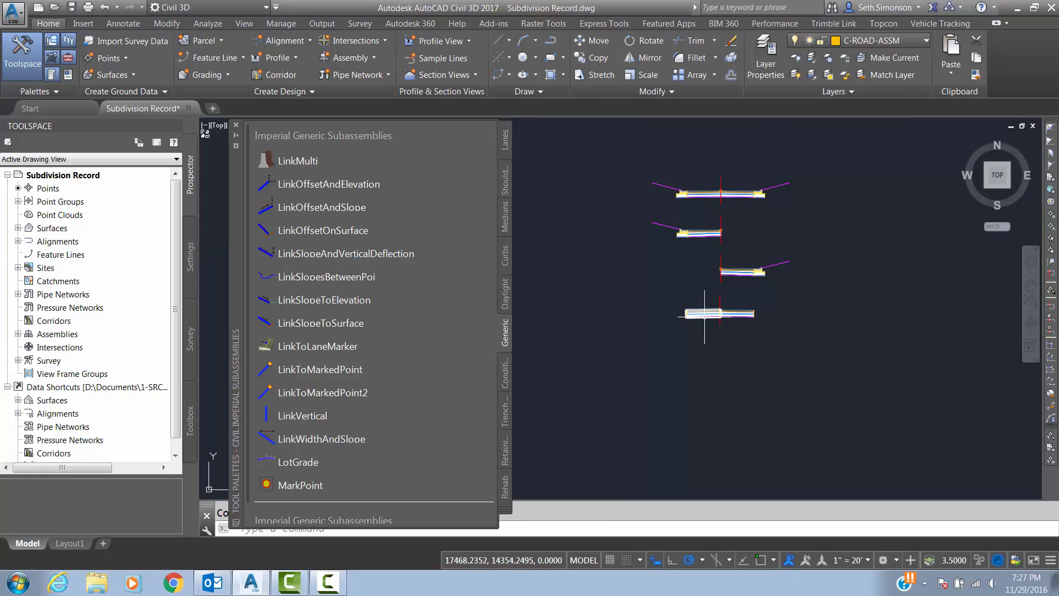
pyautogui.scroll(4, 736, 314)
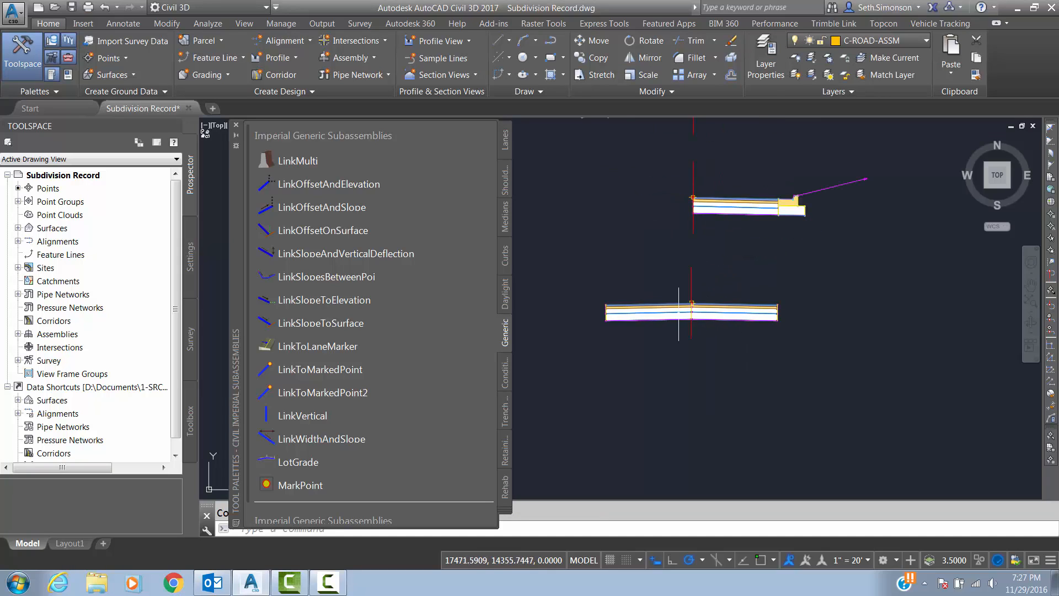
pyautogui.scroll(-2, 679, 314)
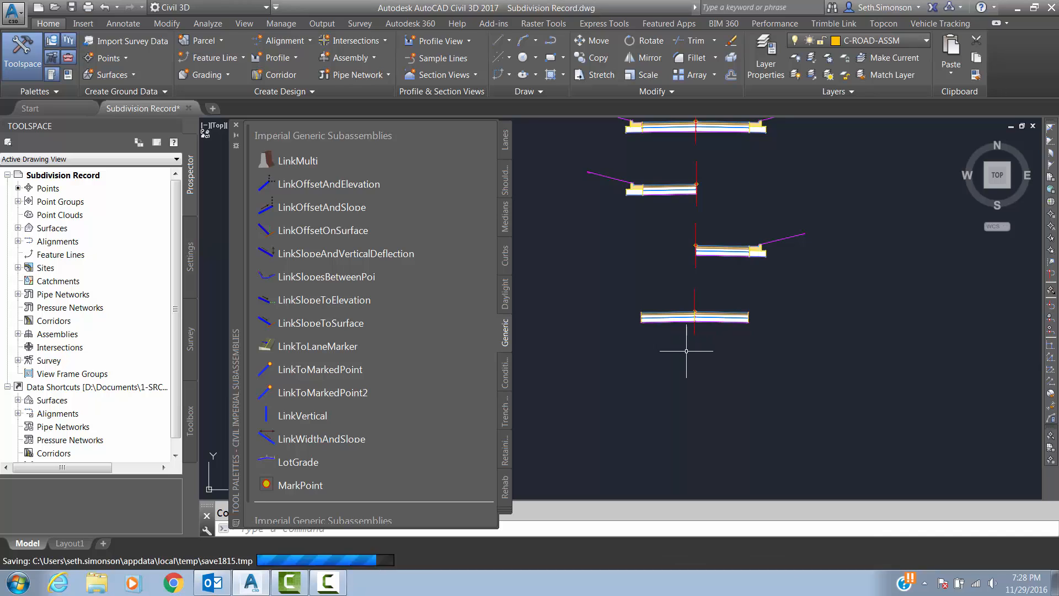
pyautogui.scroll(-2, 687, 350)
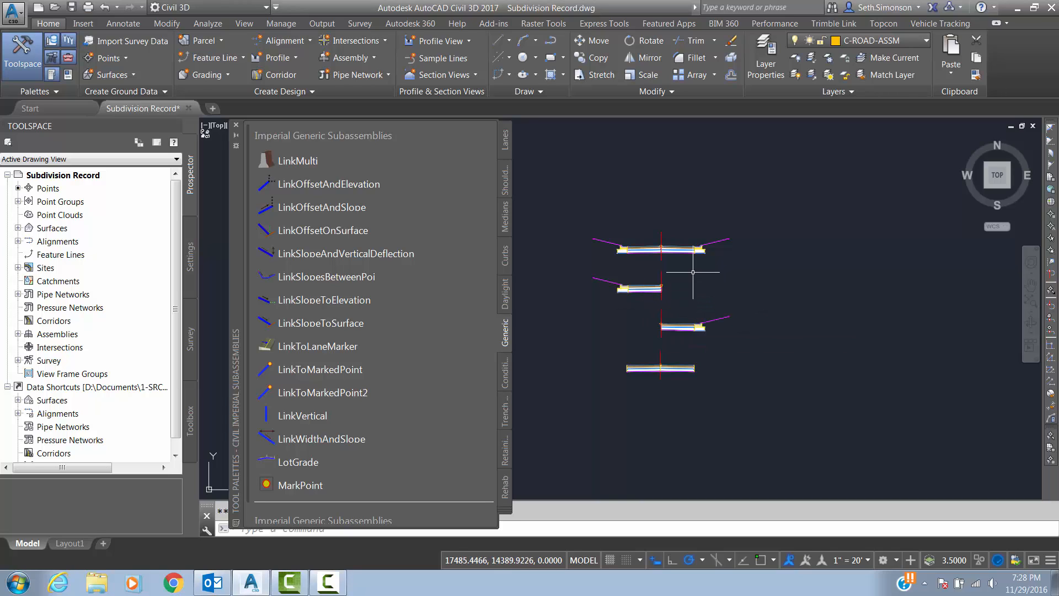
pyautogui.scroll(2, 635, 287)
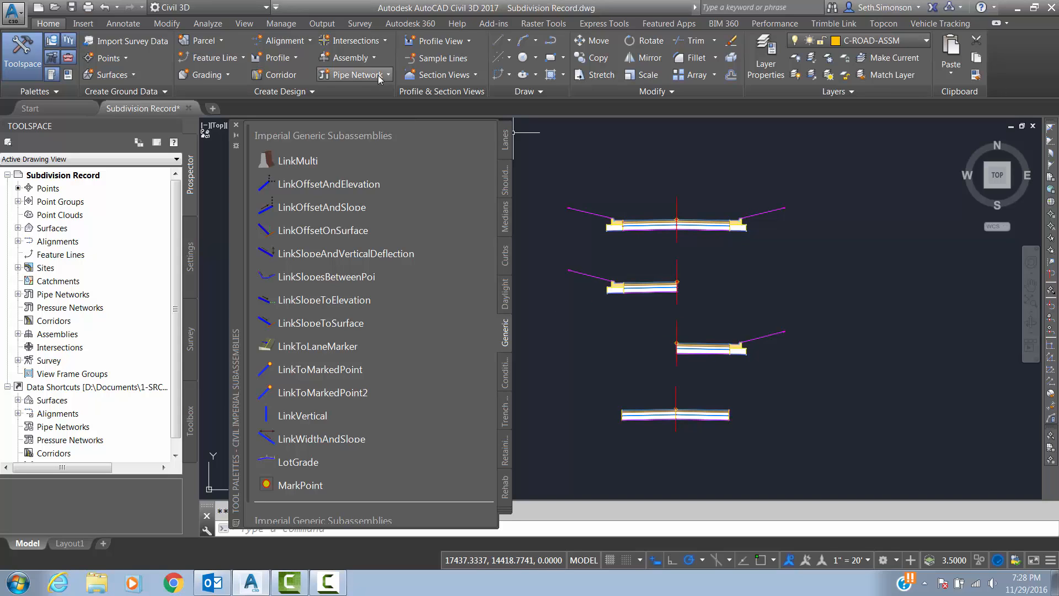
# - Create an Undivided Crowned Road assembly named "Full Road - no curb no day left" with its baseline below the lanes-only assembly
pyautogui.click(356, 61)
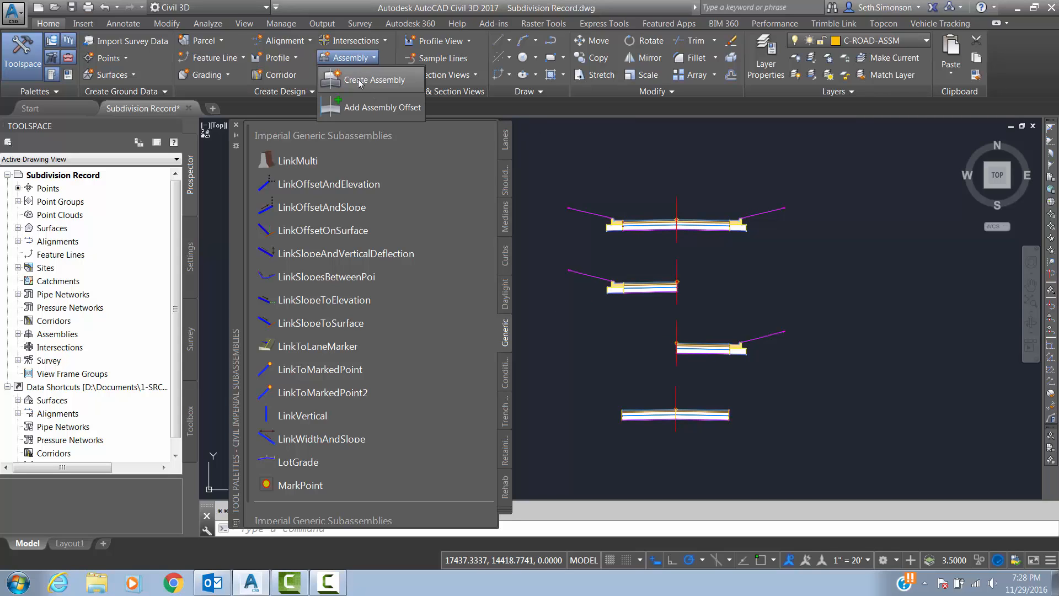
pyautogui.click(359, 81)
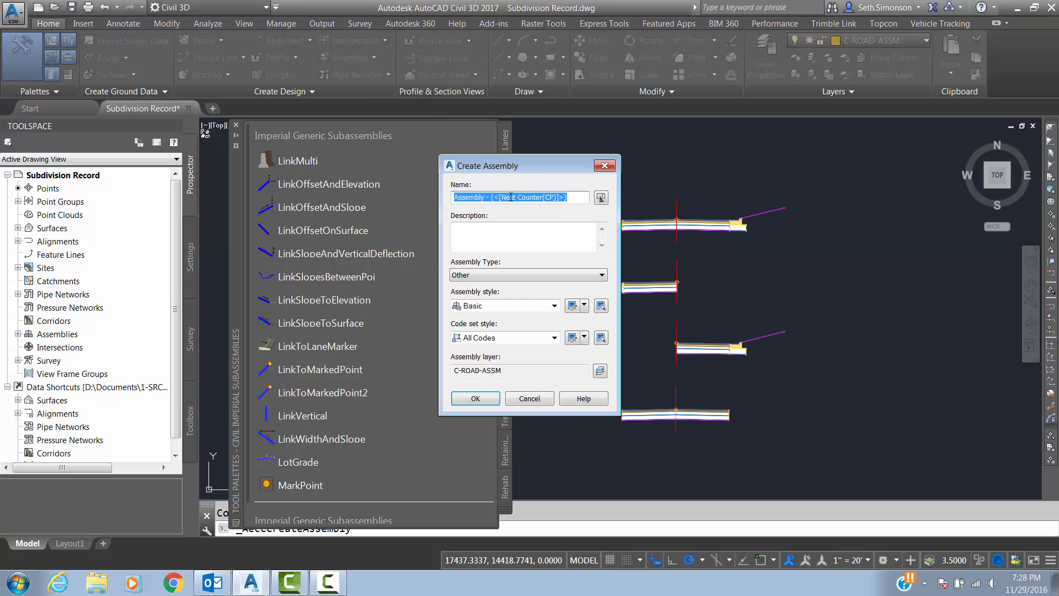
pyautogui.write('Full Road - no curb no day left')
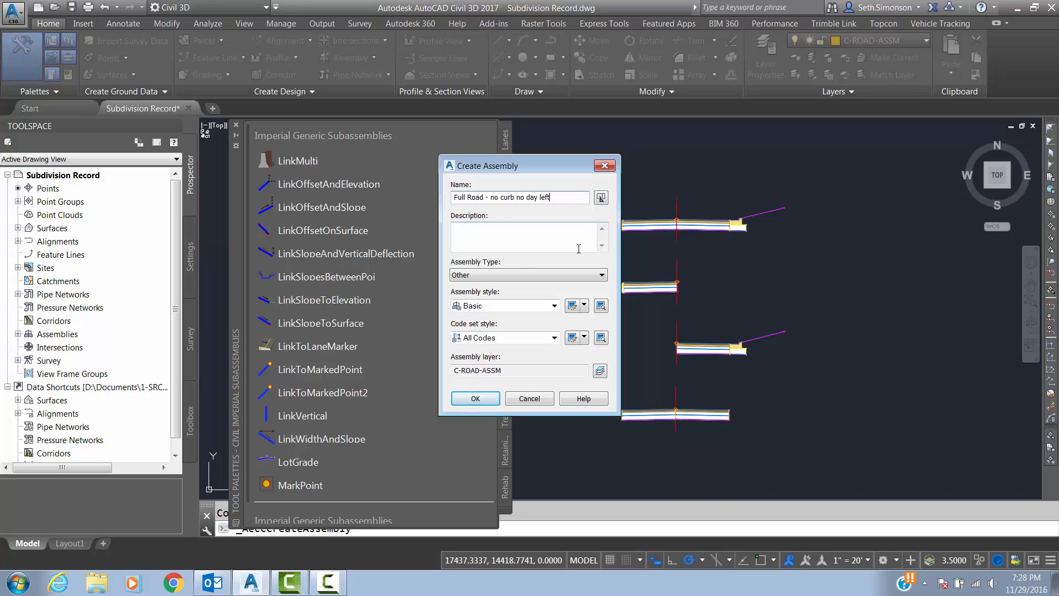
pyautogui.click(478, 278)
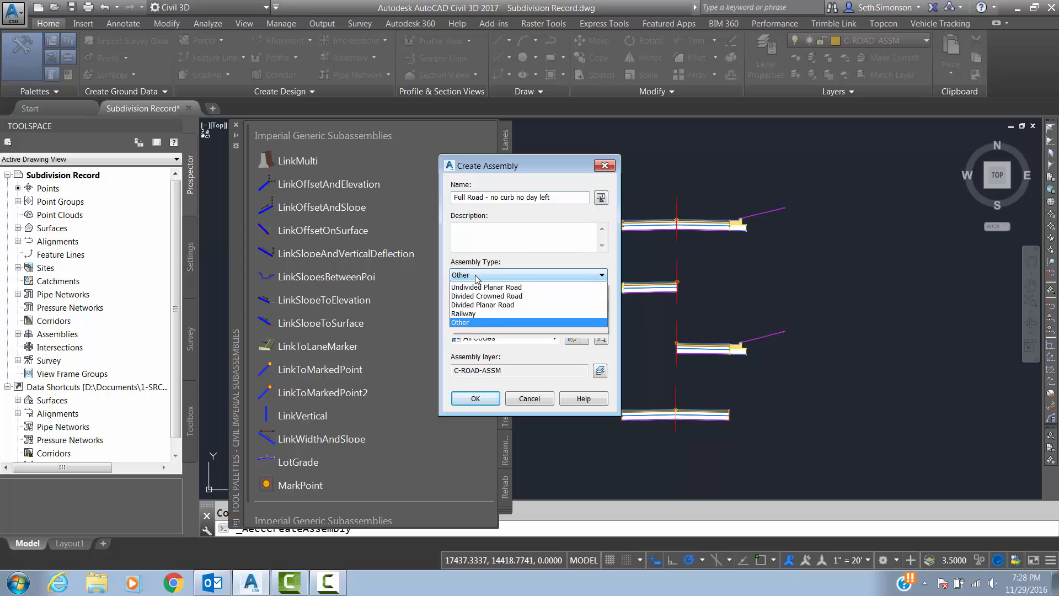
pyautogui.click(493, 294)
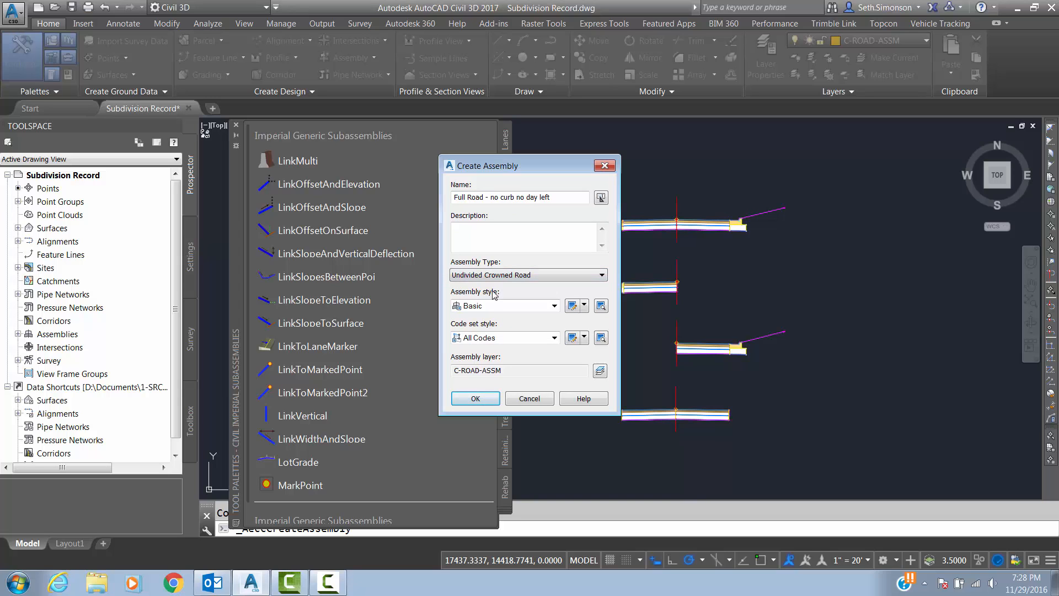
pyautogui.click(476, 398)
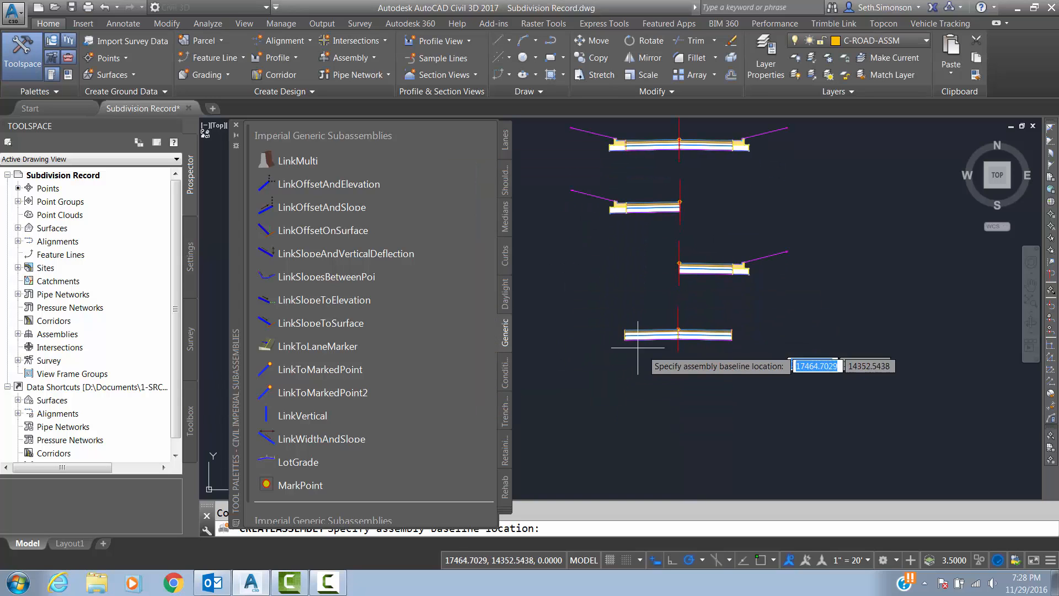
pyautogui.click(678, 371)
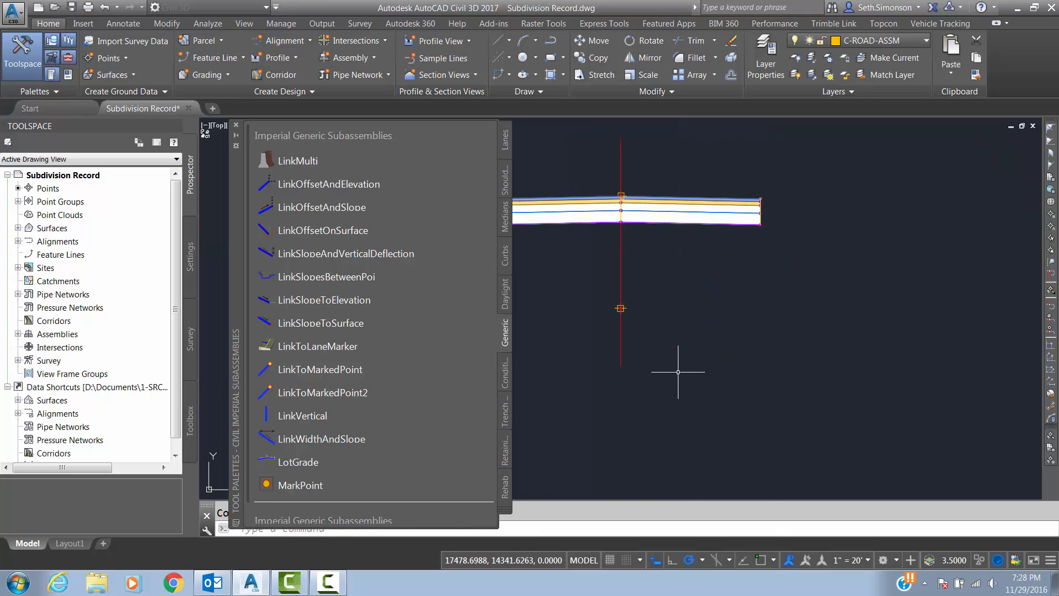
# - Move the new assembly's baseline straight down, farther from the lanes-only assembly, and clear the selection
pyautogui.click(620, 307)
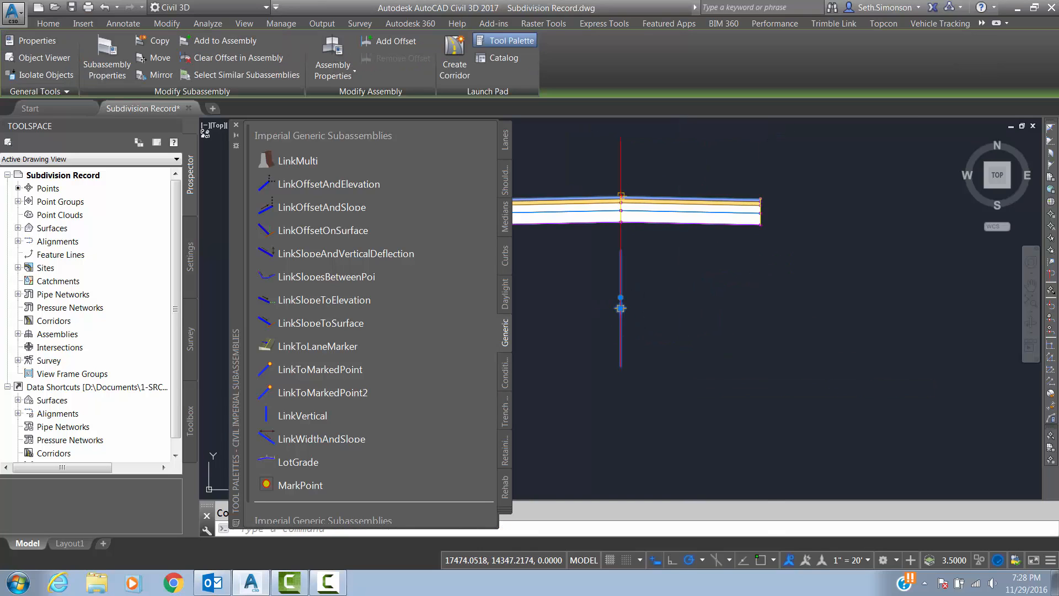
pyautogui.click(621, 308)
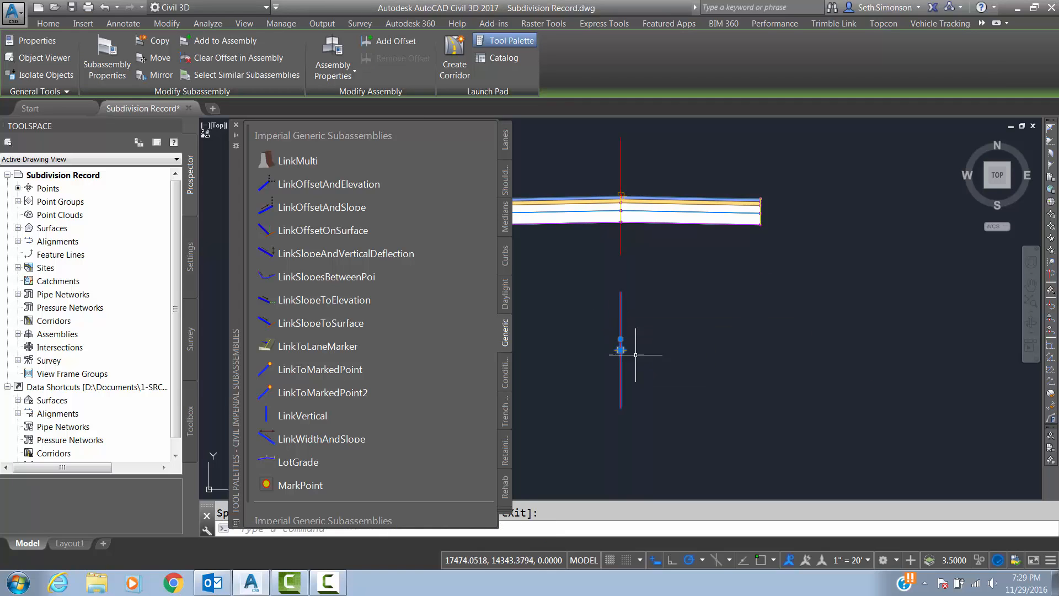
pyautogui.press('Escape')
pyautogui.scroll(-4, 676, 266)
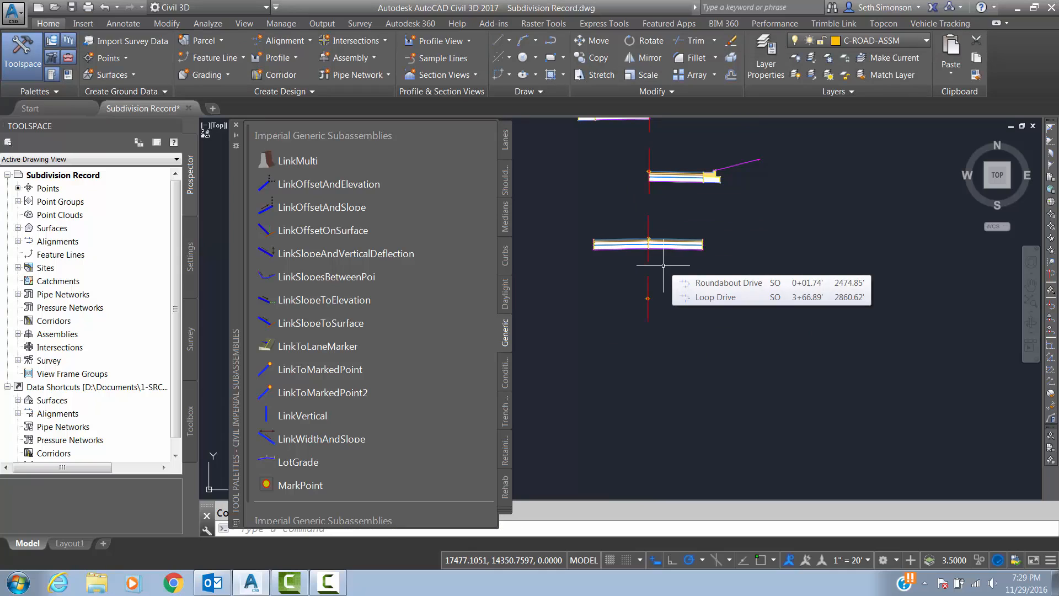
# - Copy the full road's right lane, curb and slope link subassemblies onto the "Full Road - no curb no day left" baseline and clear the selection
pyautogui.moveTo(632, 182); pyautogui.dragTo(621, 265, button='middle')
pyautogui.scroll(-4, 621, 265)
pyautogui.scroll(2, 650, 248)
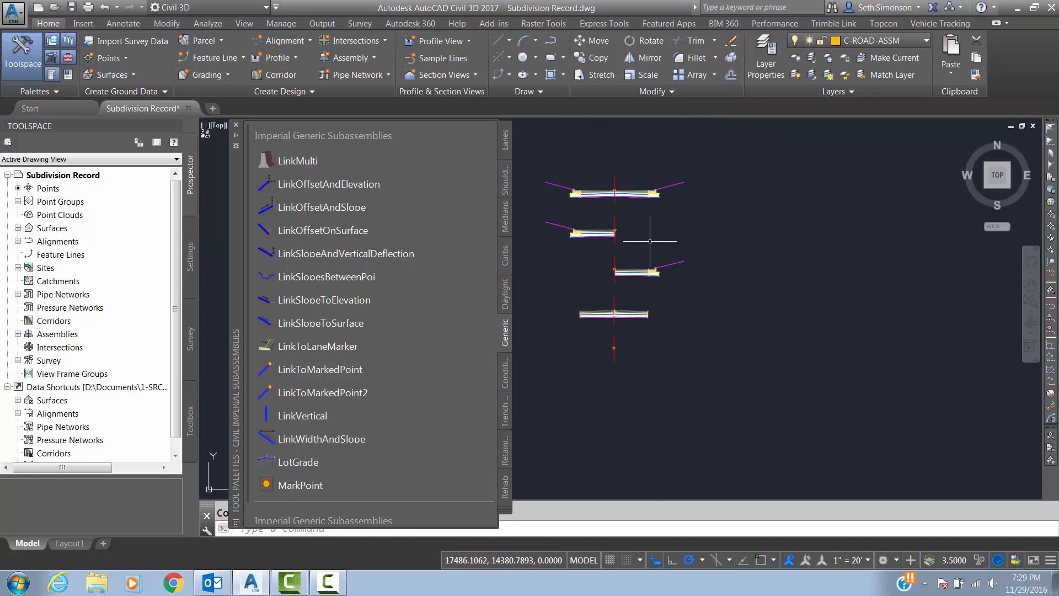
pyautogui.click(649, 193)
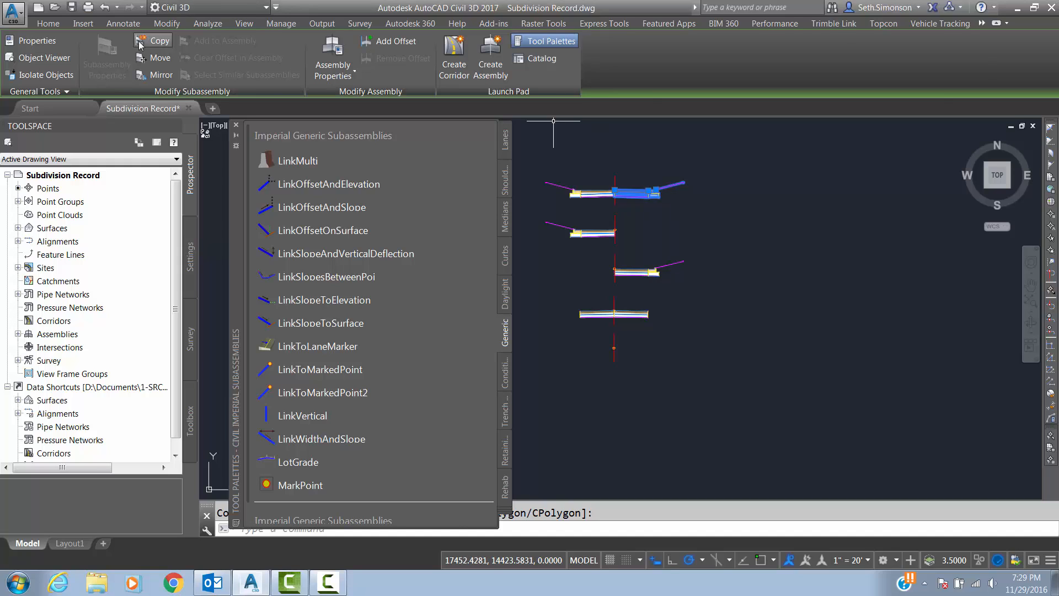
pyautogui.click(156, 41)
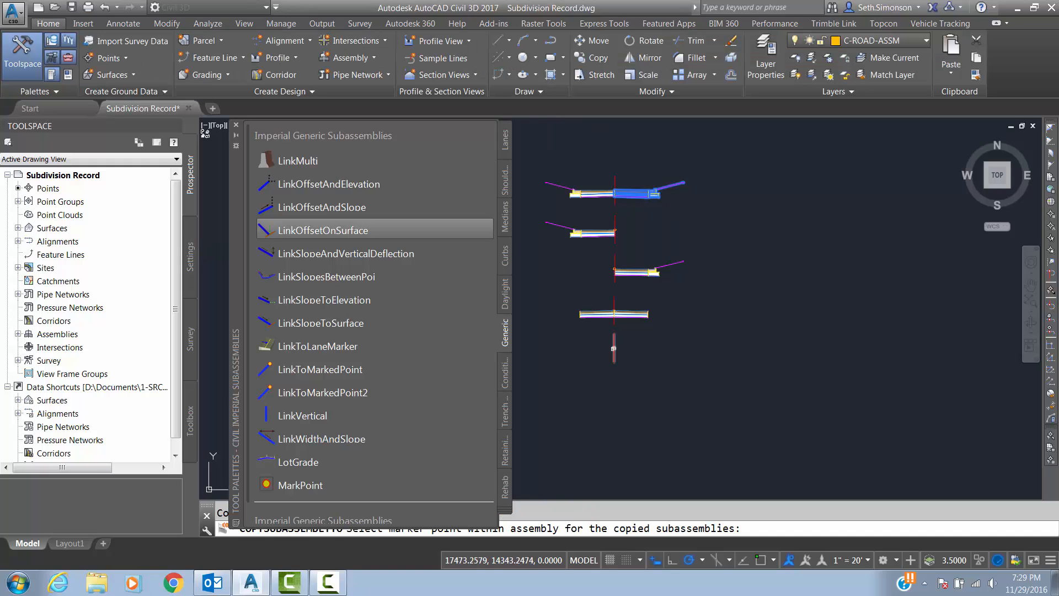
pyautogui.click(614, 348)
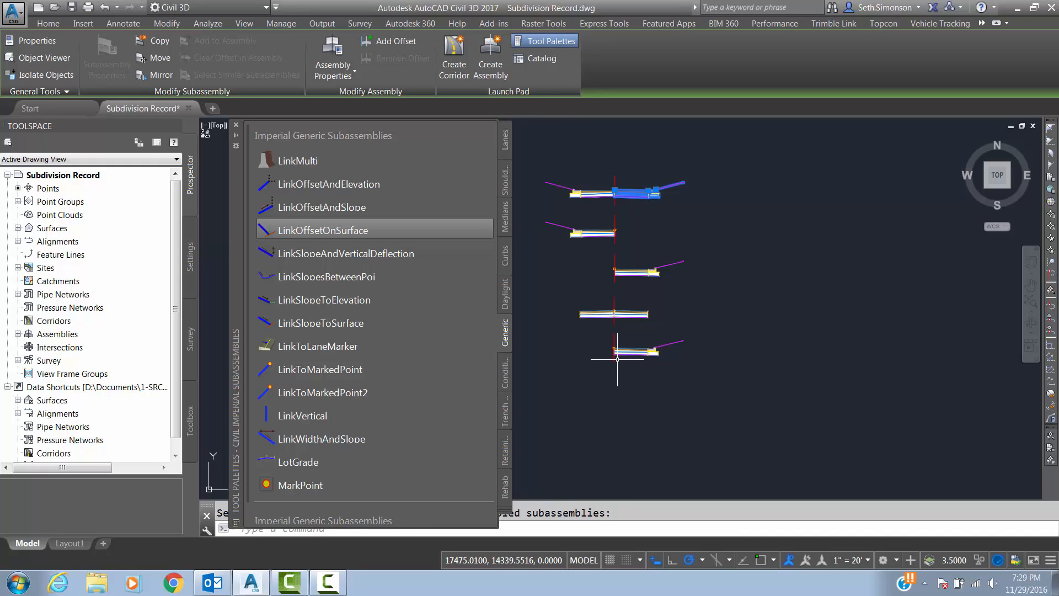
pyautogui.press('Escape')
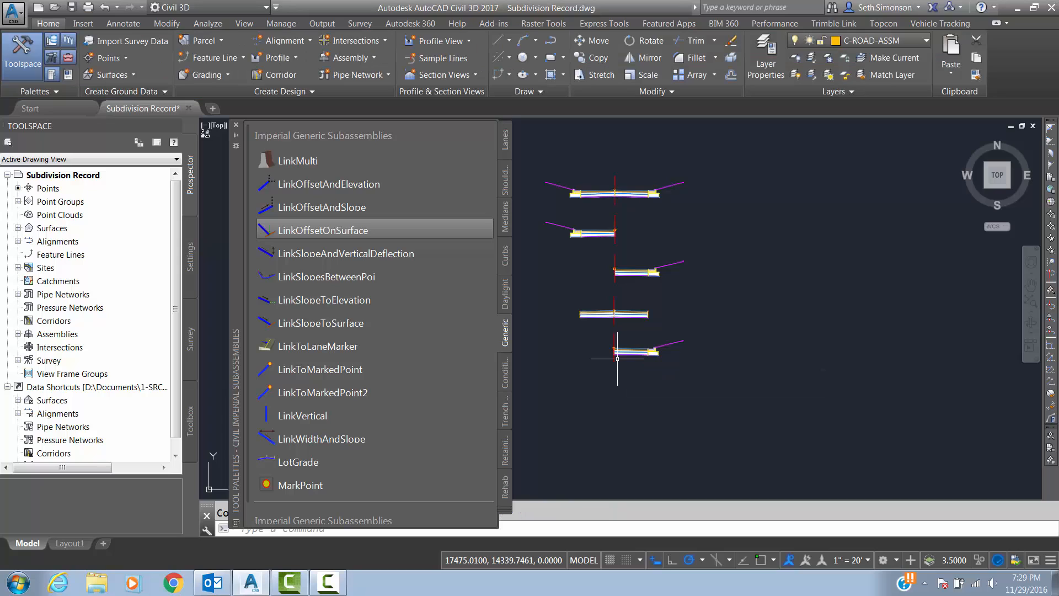
# - Copy only the full road's left lane subassembly onto the "Full Road - no curb no day left" baseline and clear the selection
pyautogui.click(602, 192)
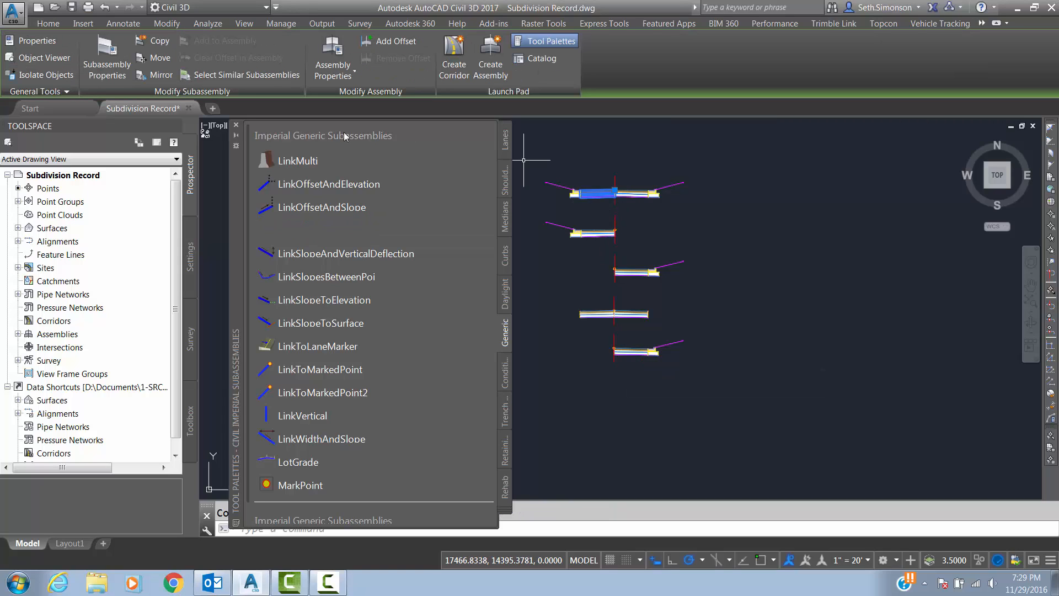
pyautogui.click(160, 39)
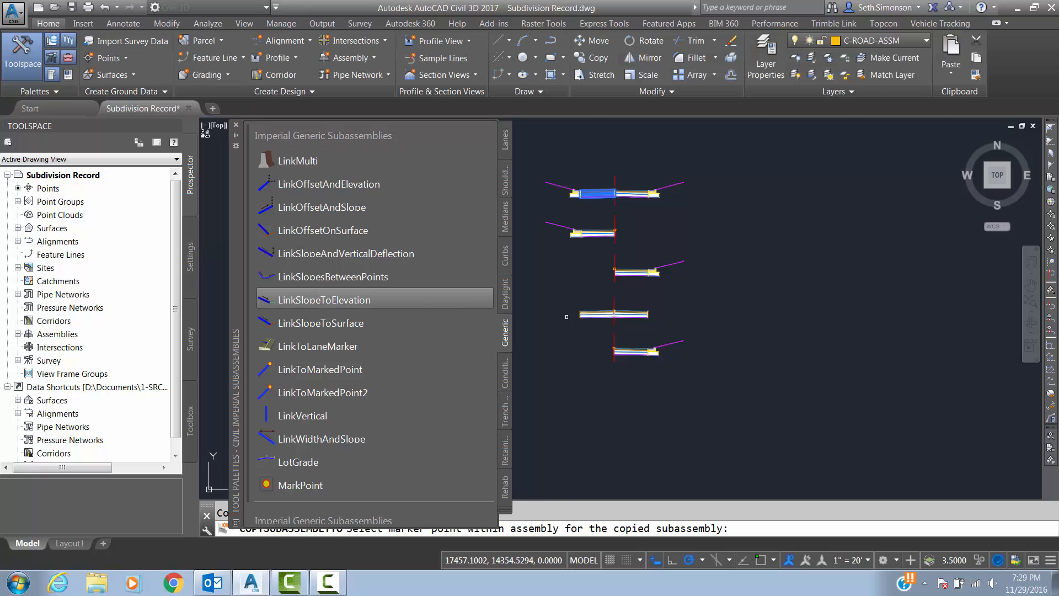
pyautogui.scroll(6, 613, 353)
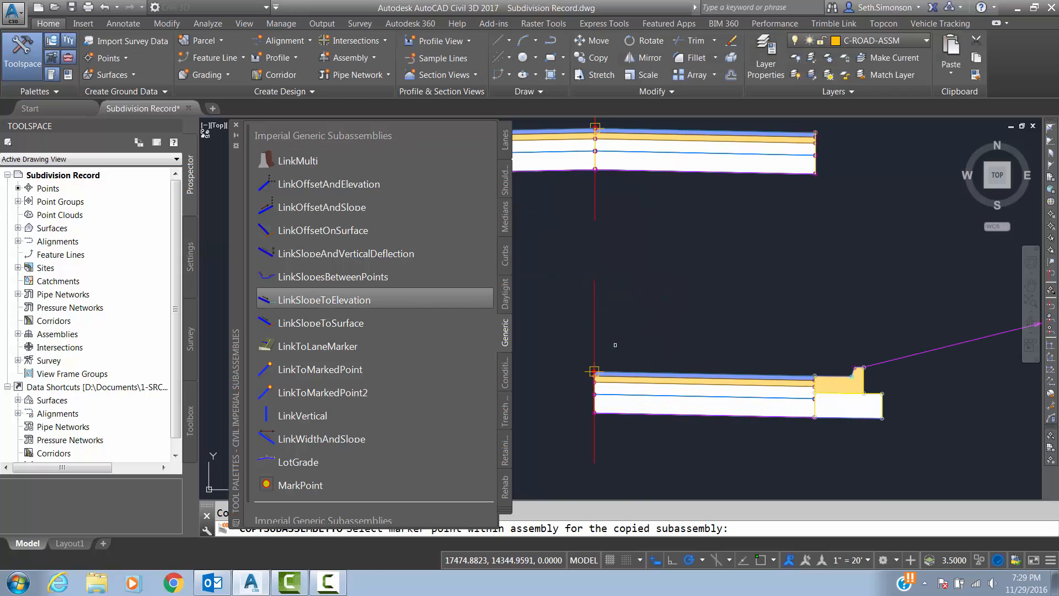
pyautogui.click(594, 371)
pyautogui.moveTo(565, 369); pyautogui.dragTo(718, 342, button='middle')
pyautogui.scroll(-5, 718, 343)
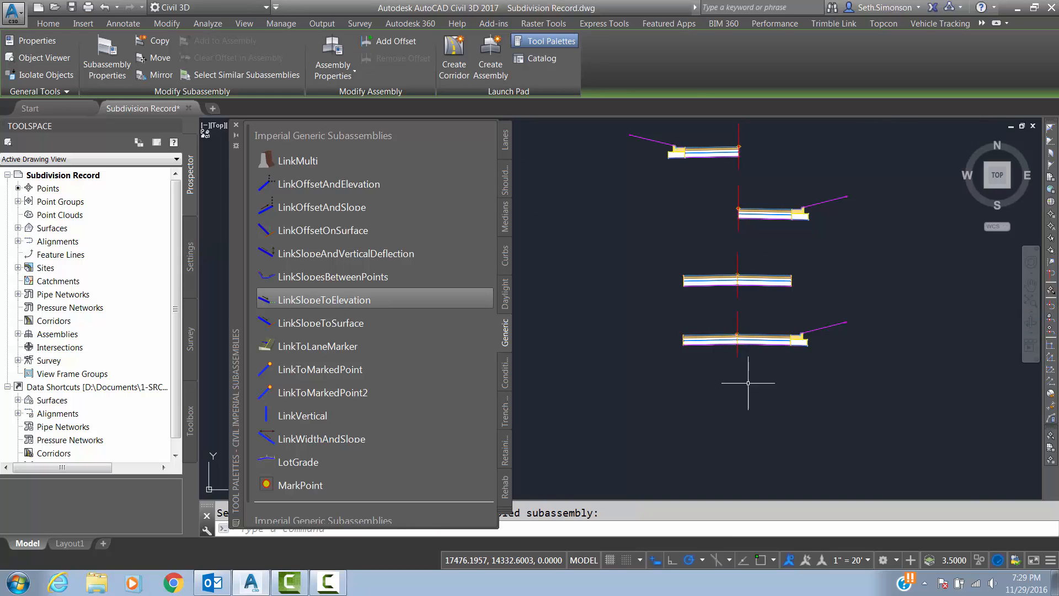
pyautogui.press('Escape')
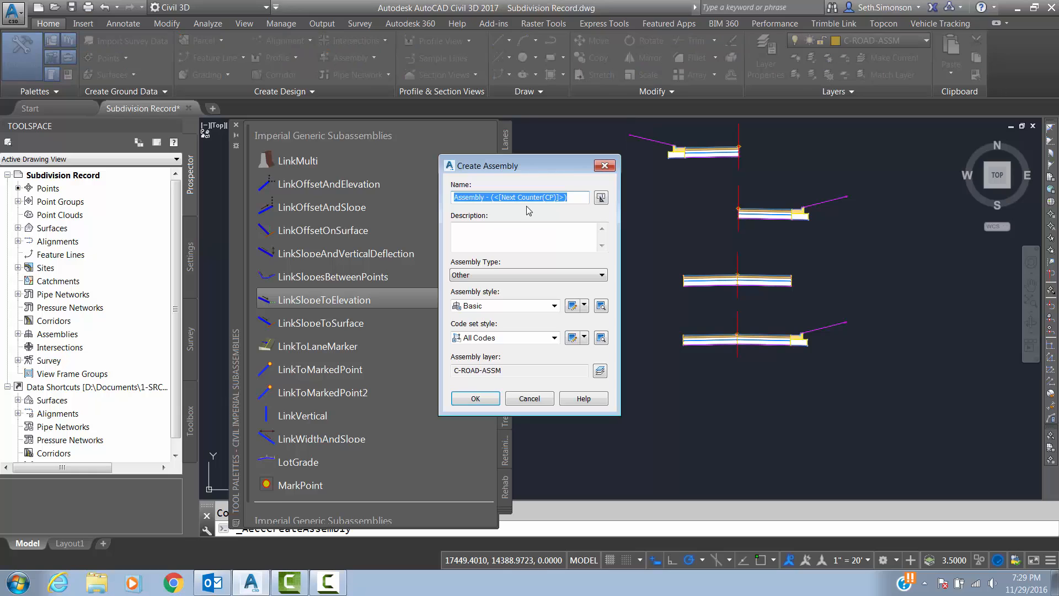
# - Create an Undivided Crowned Road assembly named "Full Road - no curb no day right" with its baseline below the "Full Road - no curb no day left" assembly
pyautogui.write('Full Road - no curb no day right')
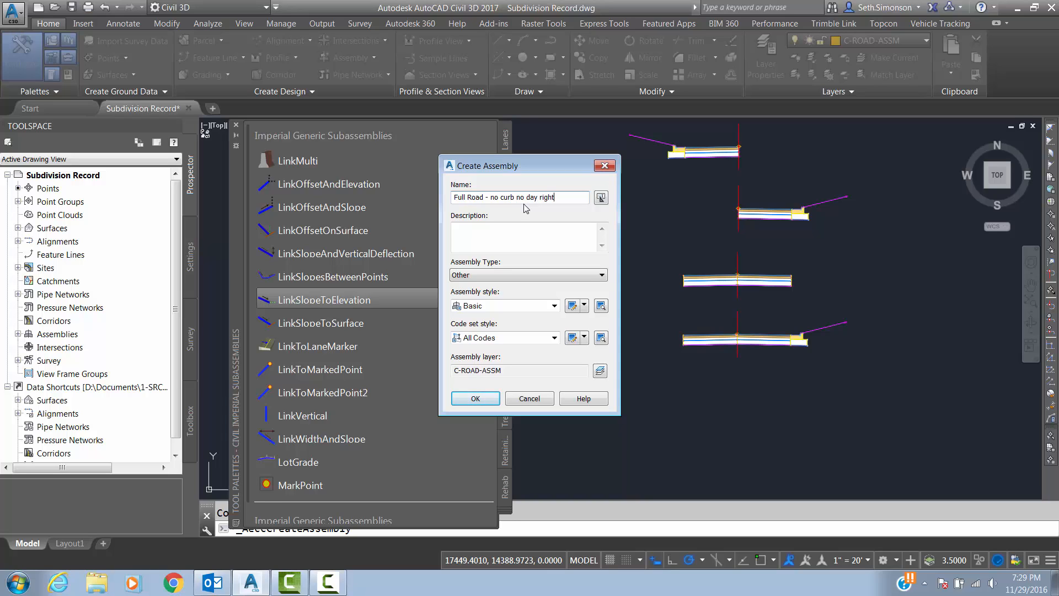
pyautogui.click(481, 275)
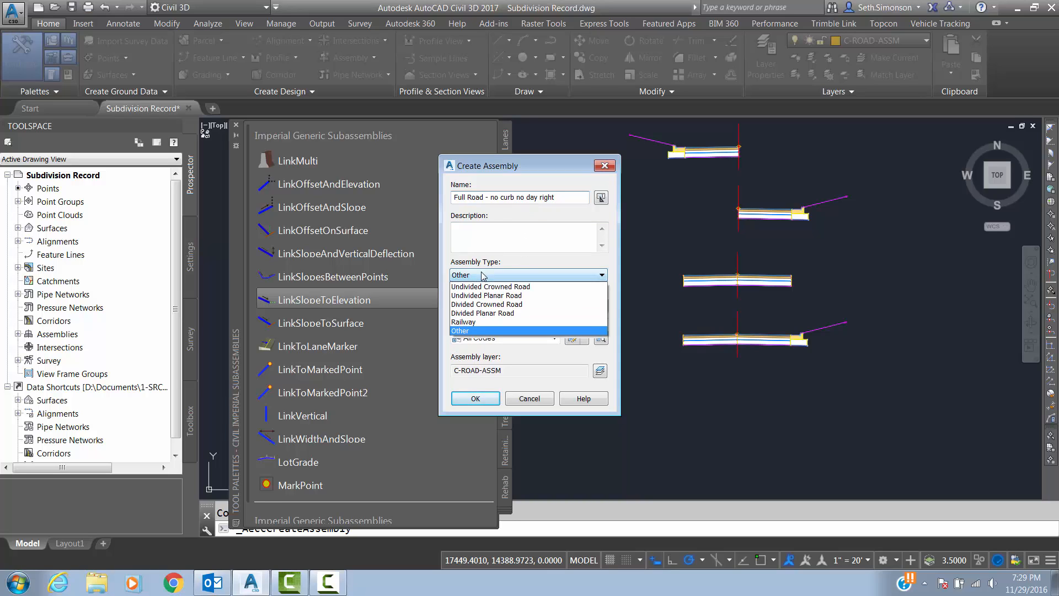
pyautogui.click(480, 287)
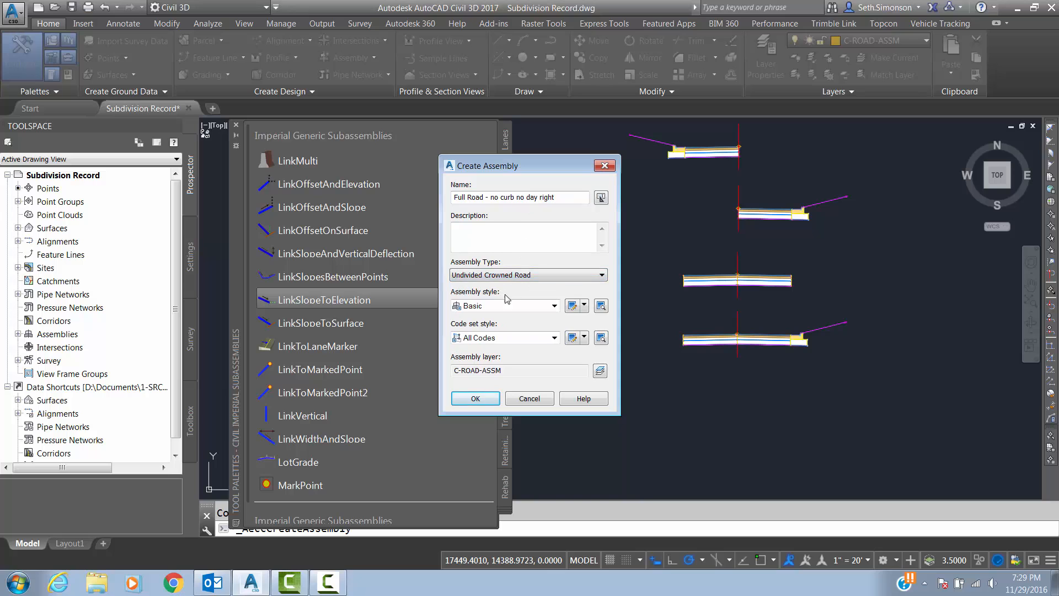
pyautogui.click(473, 398)
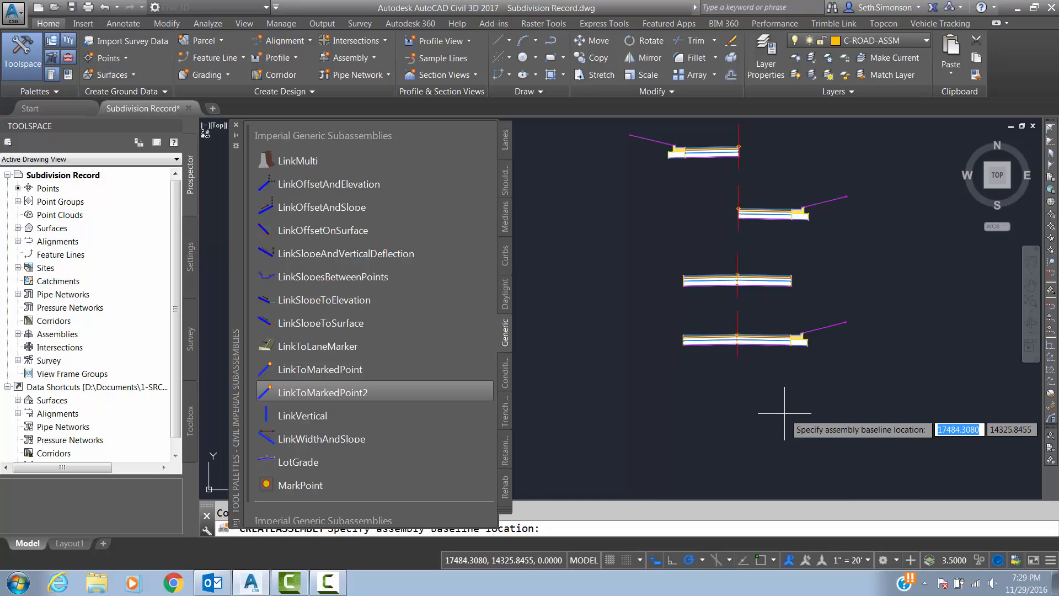
pyautogui.click(735, 403)
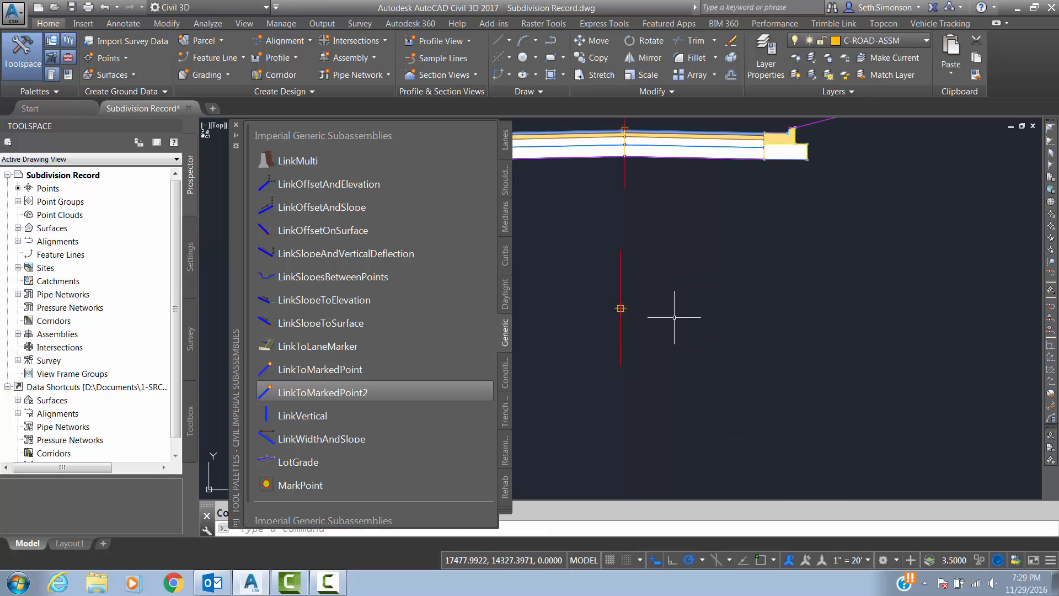
# - Copy the full road's left lane, curb and slope link subassemblies onto the "Full Road - no curb no day right" baseline and clear the selection
pyautogui.scroll(-3, 733, 414)
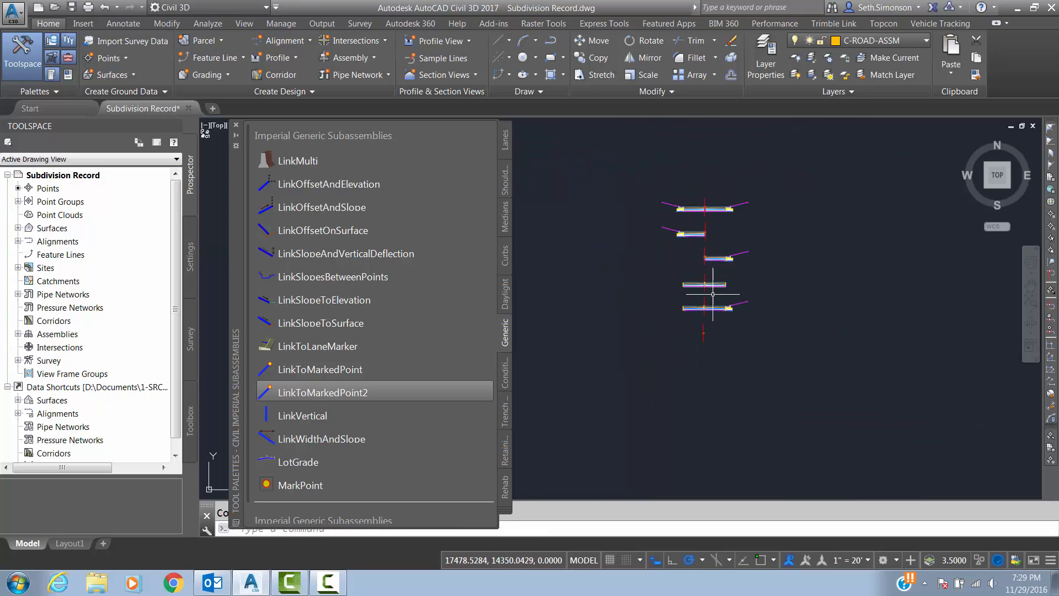
pyautogui.scroll(2, 694, 215)
pyautogui.click(695, 215)
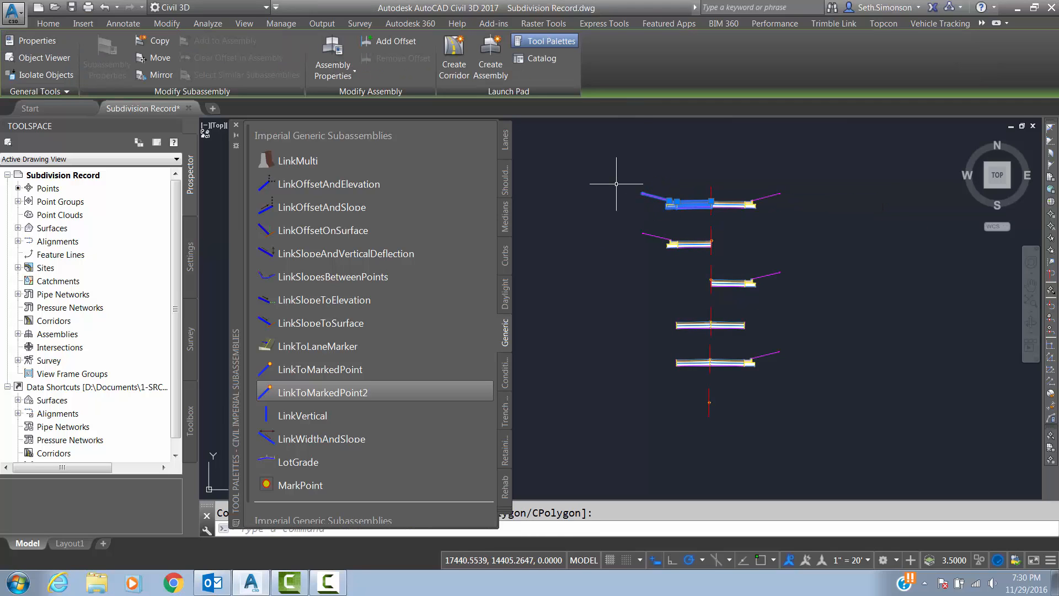
pyautogui.click(151, 43)
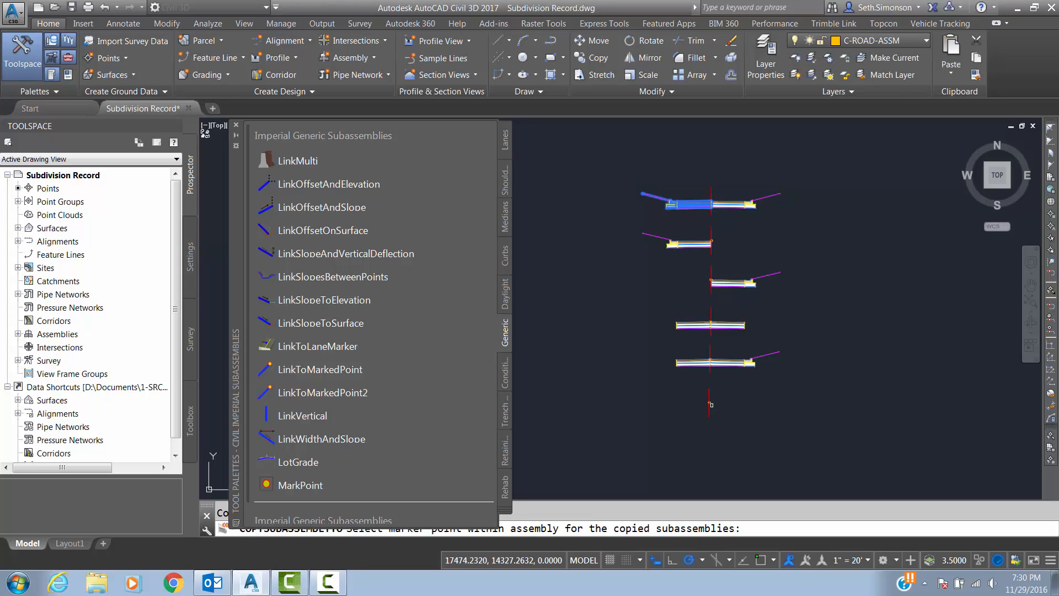
pyautogui.click(709, 402)
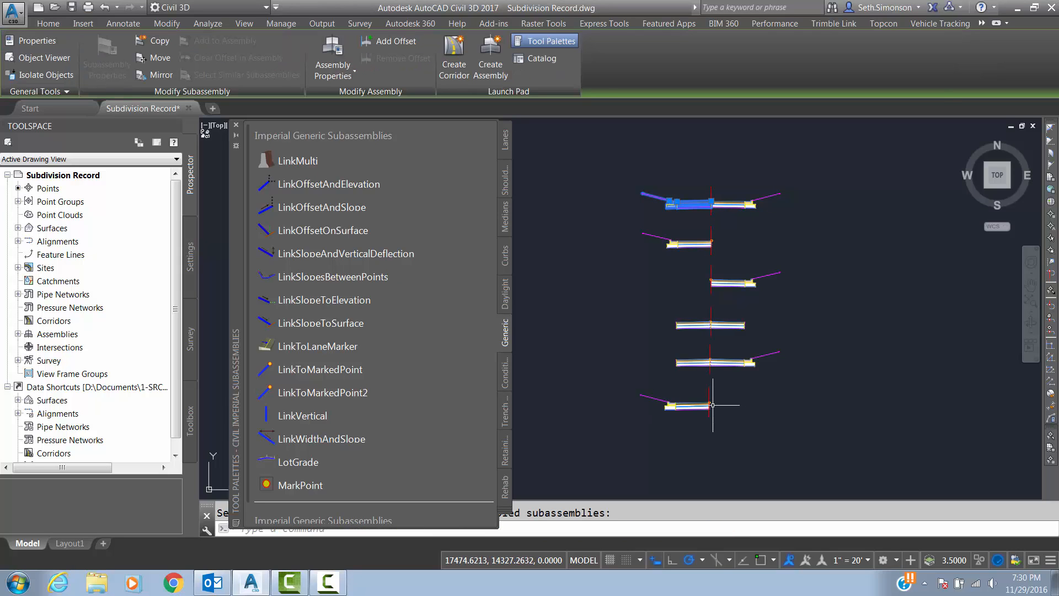
pyautogui.press('Escape')
# - Copy only the full road's right lane subassembly onto the "Full Road - no curb no day right" baseline and clear the selection
pyautogui.click(739, 205)
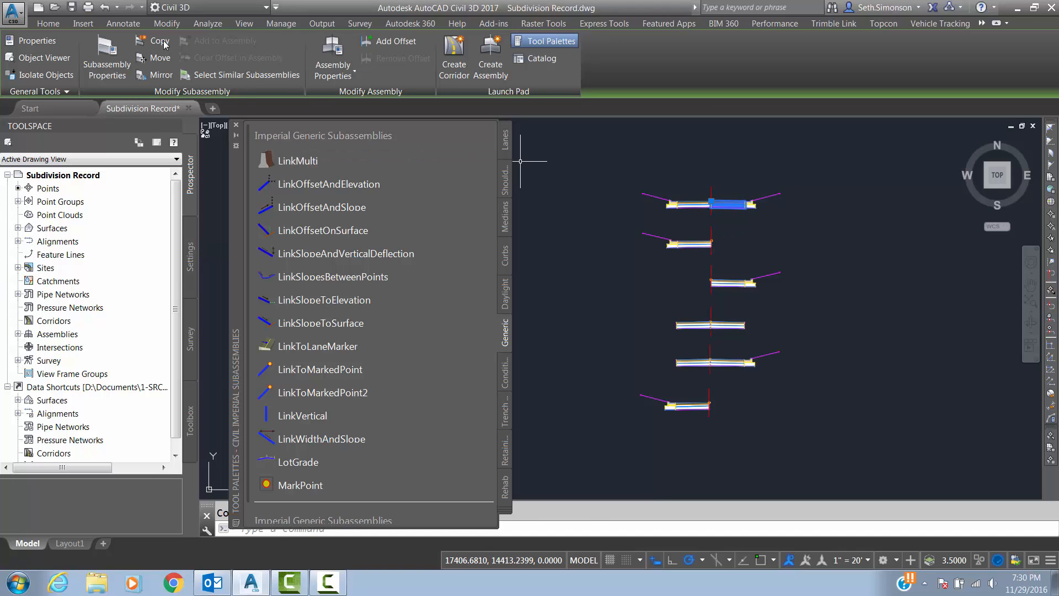
pyautogui.click(156, 40)
pyautogui.scroll(6, 729, 204)
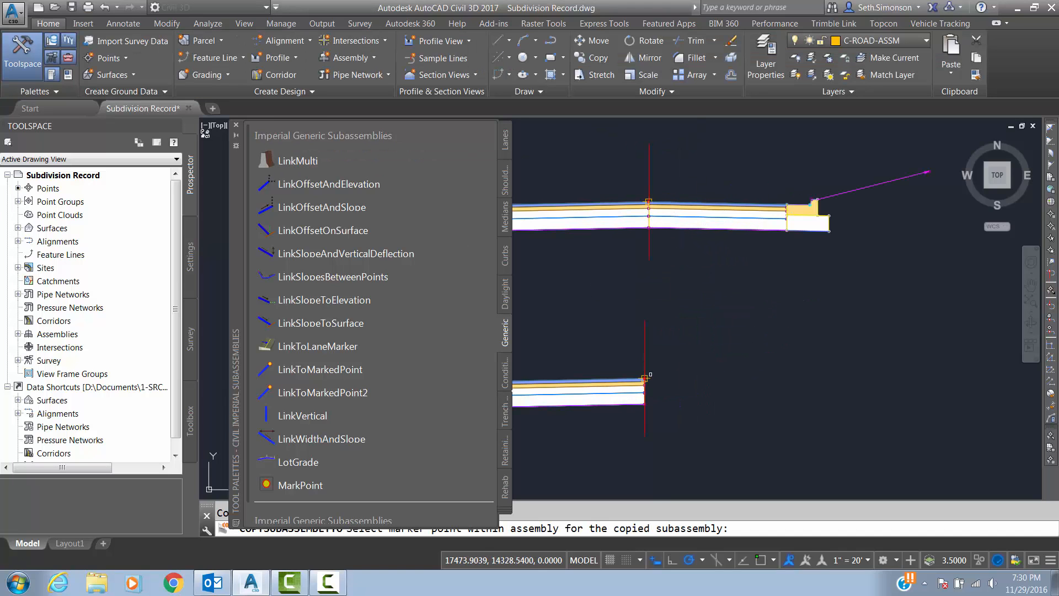
pyautogui.click(644, 378)
pyautogui.press('Escape')
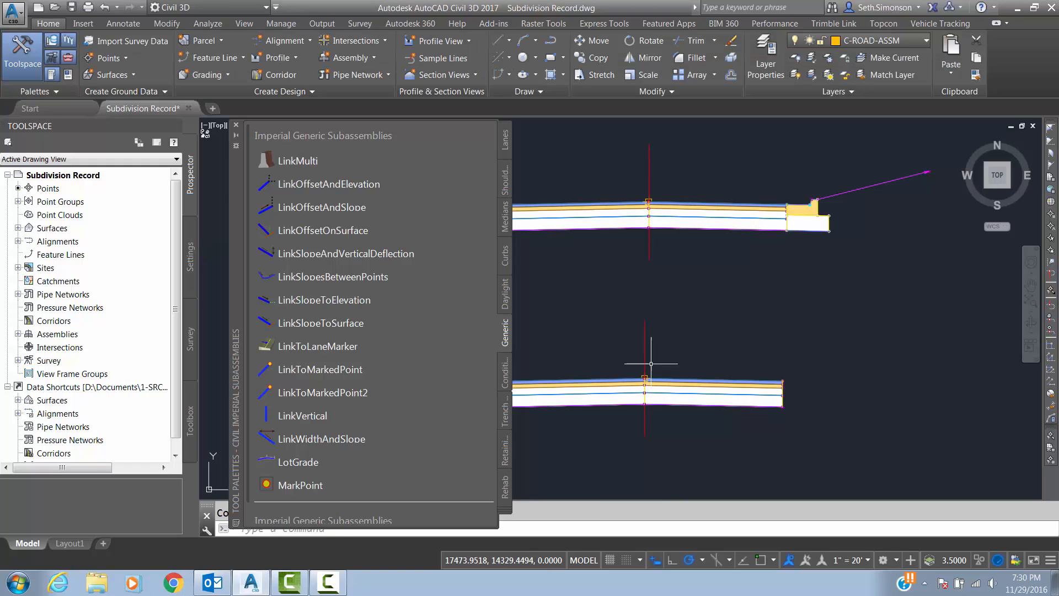
# - Create an assembly named "Curb Return" of type Other, with its baseline below the "Full Road - no curb no day right" assembly
pyautogui.scroll(-6, 773, 364)
pyautogui.moveTo(747, 282); pyautogui.dragTo(744, 309, button='middle')
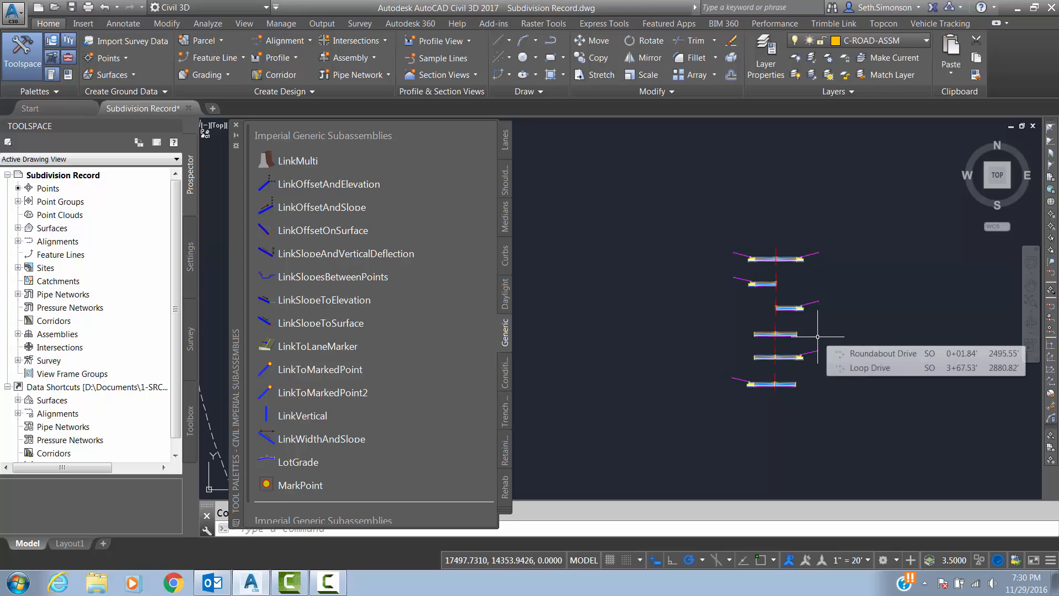
pyautogui.moveTo(802, 352)
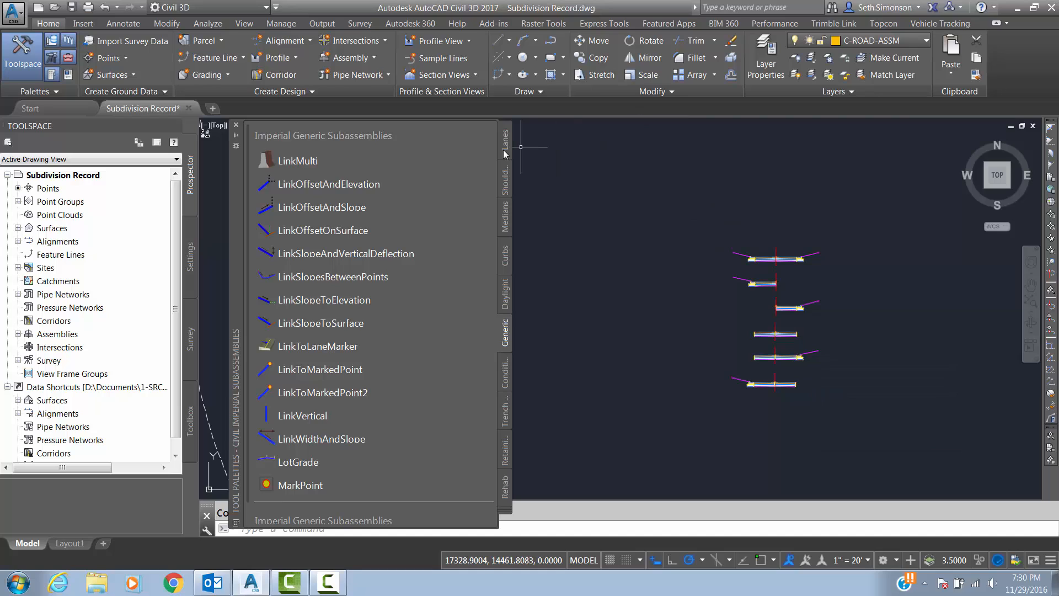
pyautogui.click(341, 58)
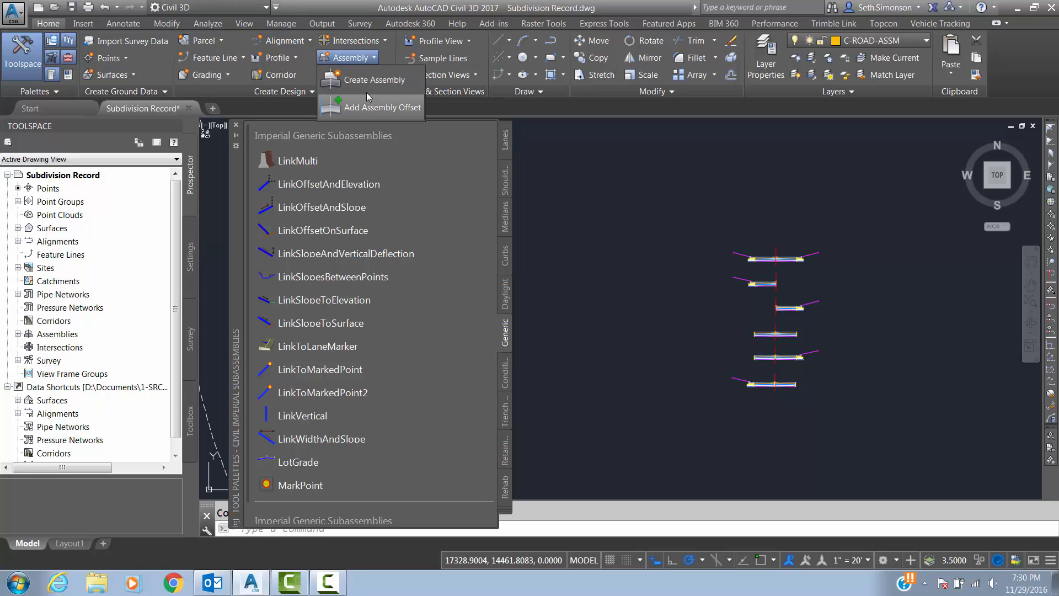
pyautogui.click(353, 80)
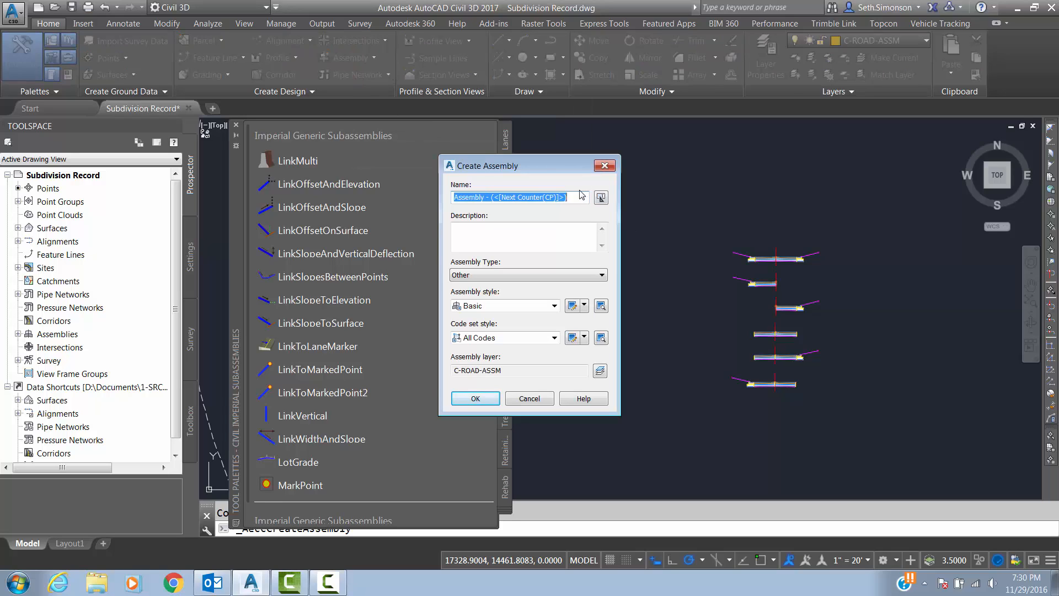
pyautogui.write('Curb Return')
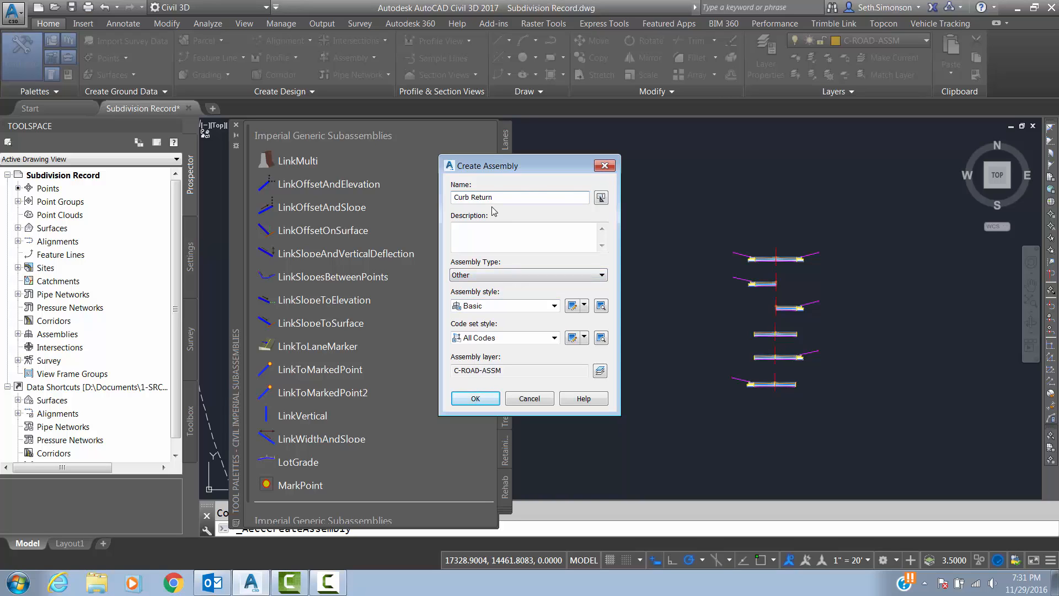
pyautogui.click(479, 276)
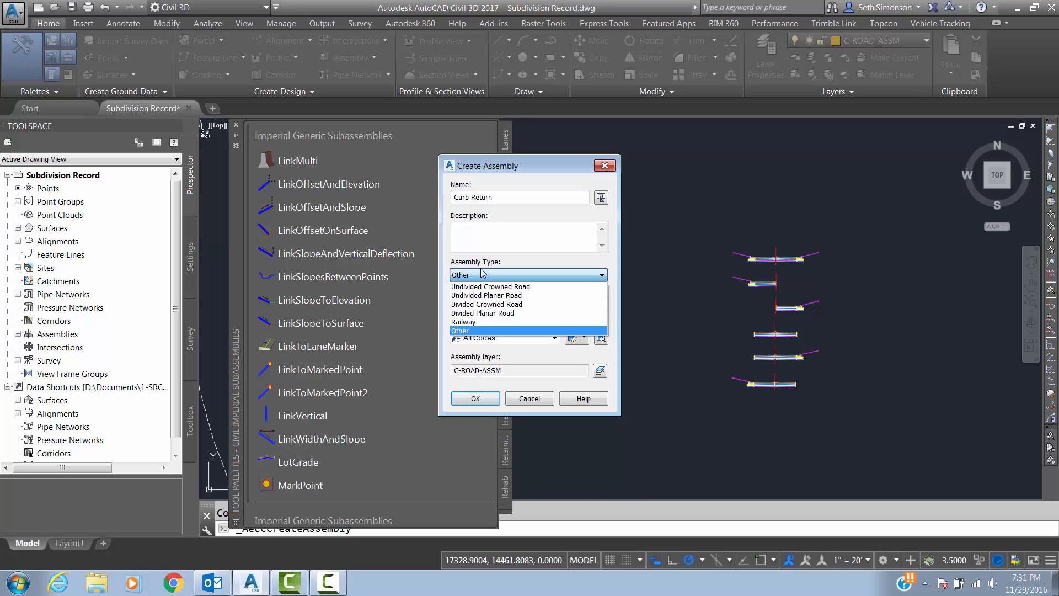
pyautogui.click(466, 332)
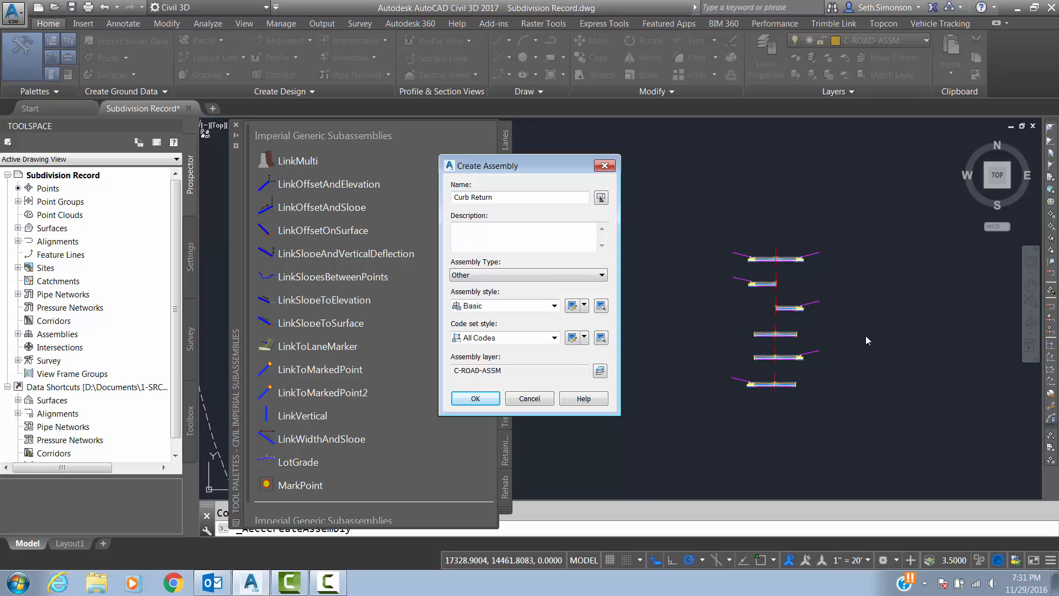
pyautogui.click(469, 400)
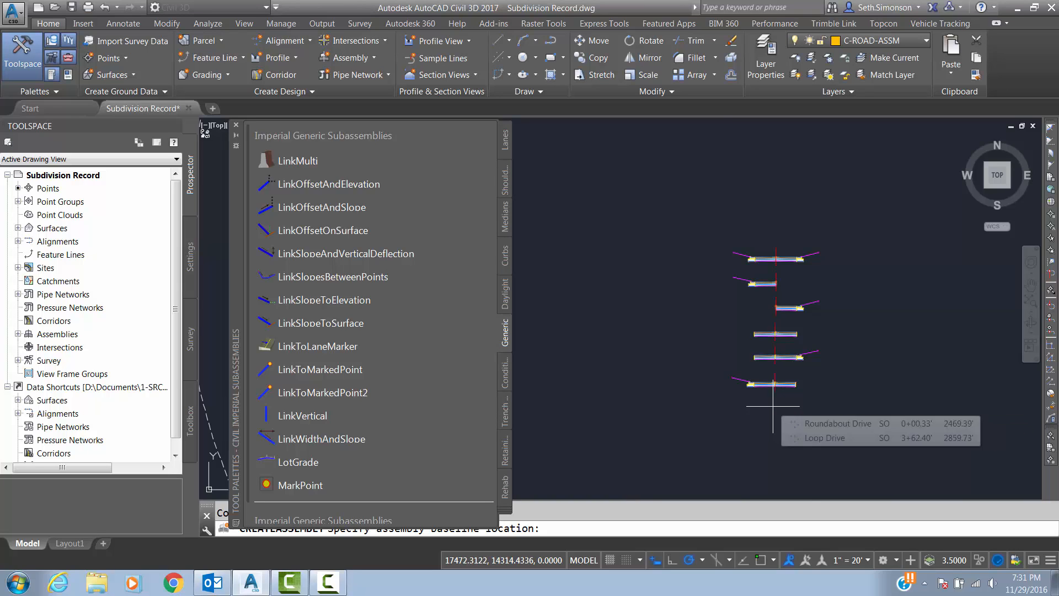
pyautogui.click(773, 406)
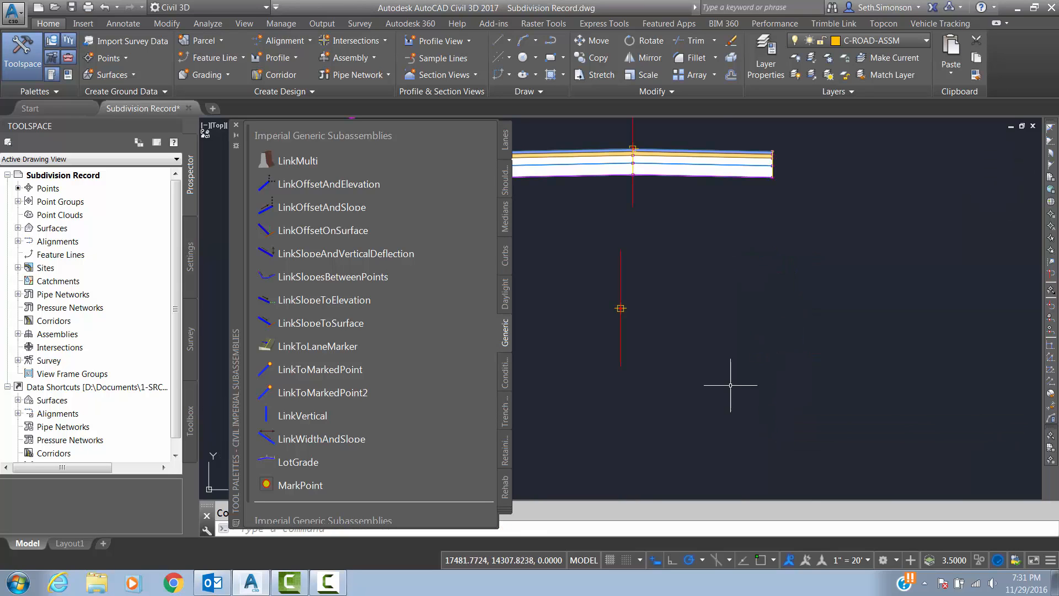
# - Copy only the full road's left lane subassembly onto the Curb Return baseline and clear the selection
pyautogui.scroll(-5, 687, 361)
pyautogui.moveTo(657, 318)
pyautogui.mouseDown(button='middle')
pyautogui.moveTo(650, 312)
pyautogui.moveTo(645, 335)
pyautogui.mouseUp(button='middle')
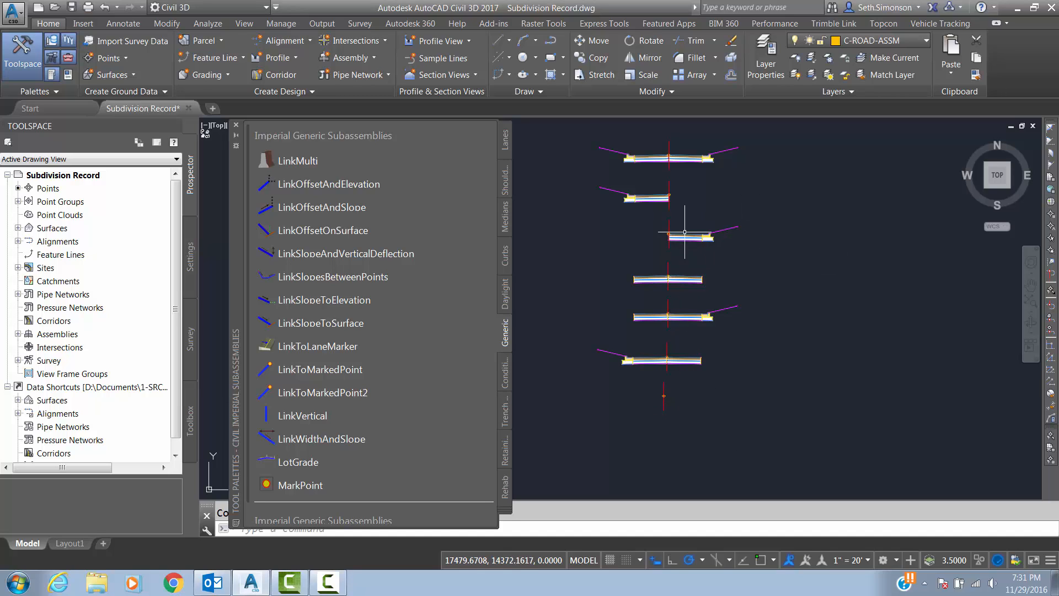
pyautogui.moveTo(655, 231)
pyautogui.scroll(2, 656, 398)
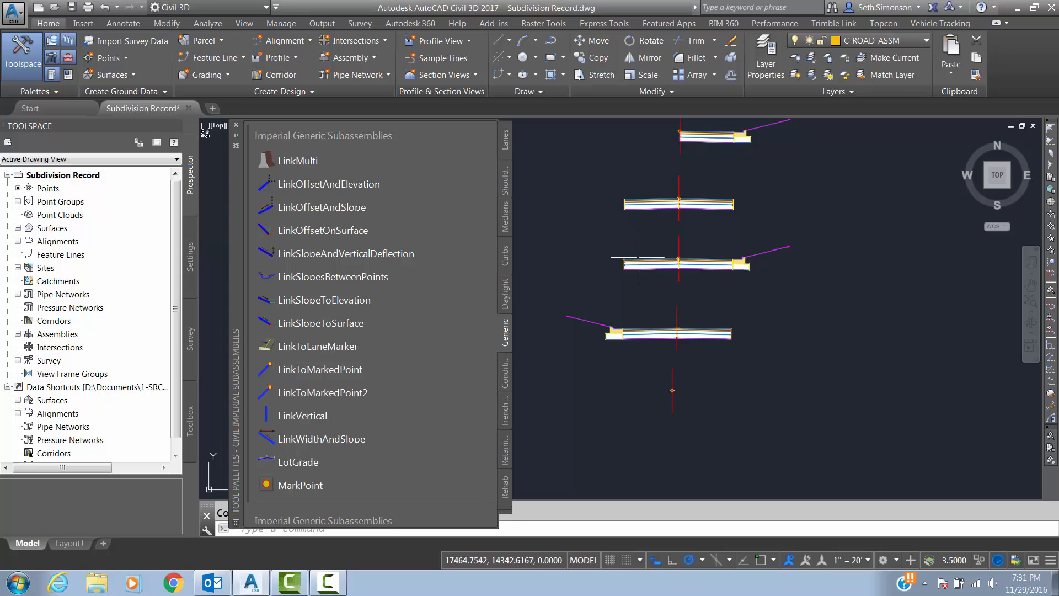
pyautogui.scroll(-4, 640, 231)
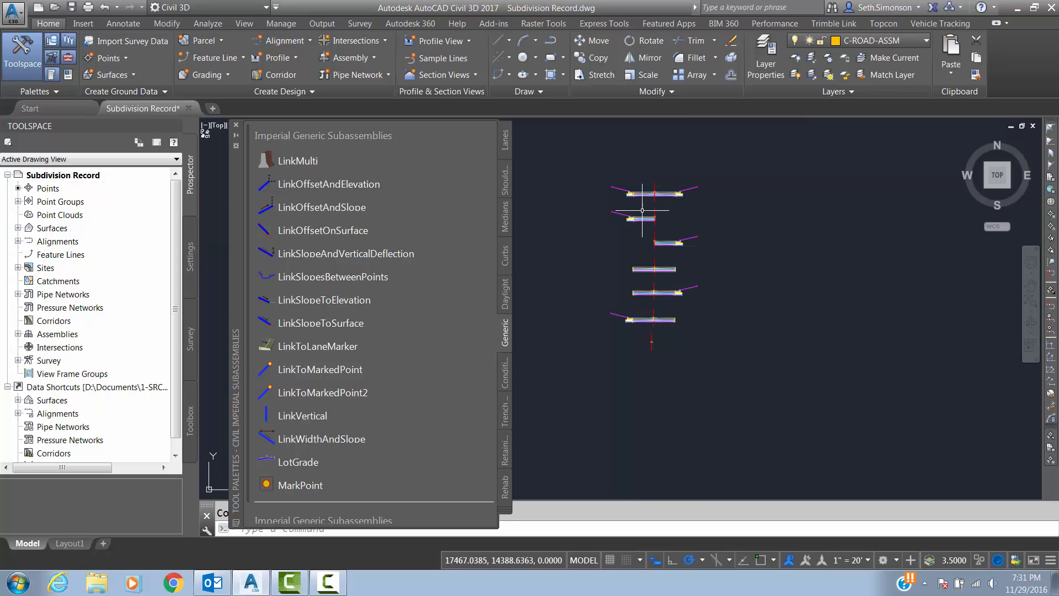
pyautogui.click(646, 193)
pyautogui.scroll(7, 644, 190)
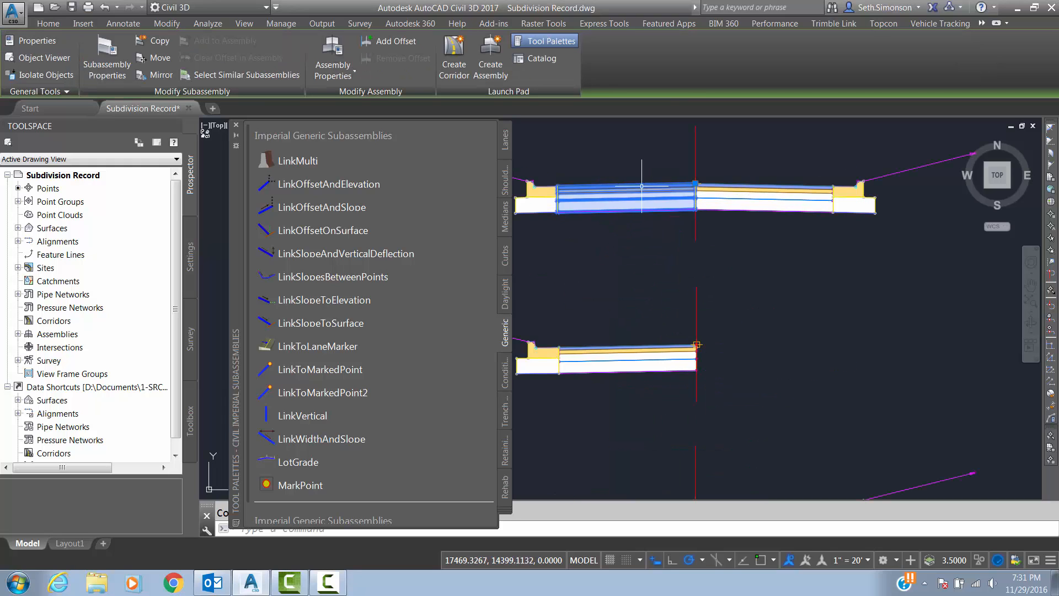
pyautogui.click(153, 41)
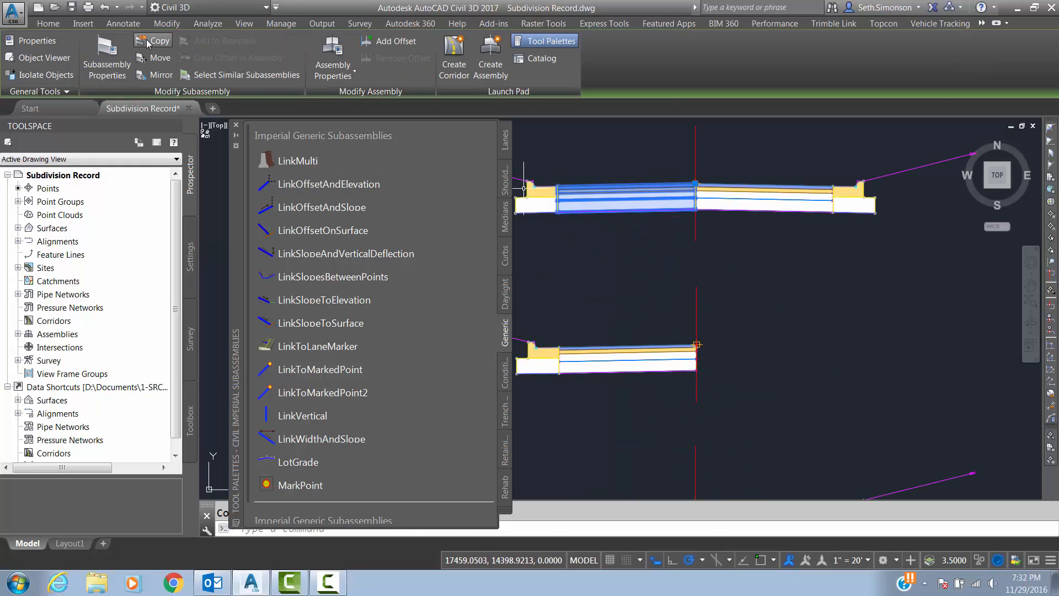
pyautogui.scroll(-5, 556, 398)
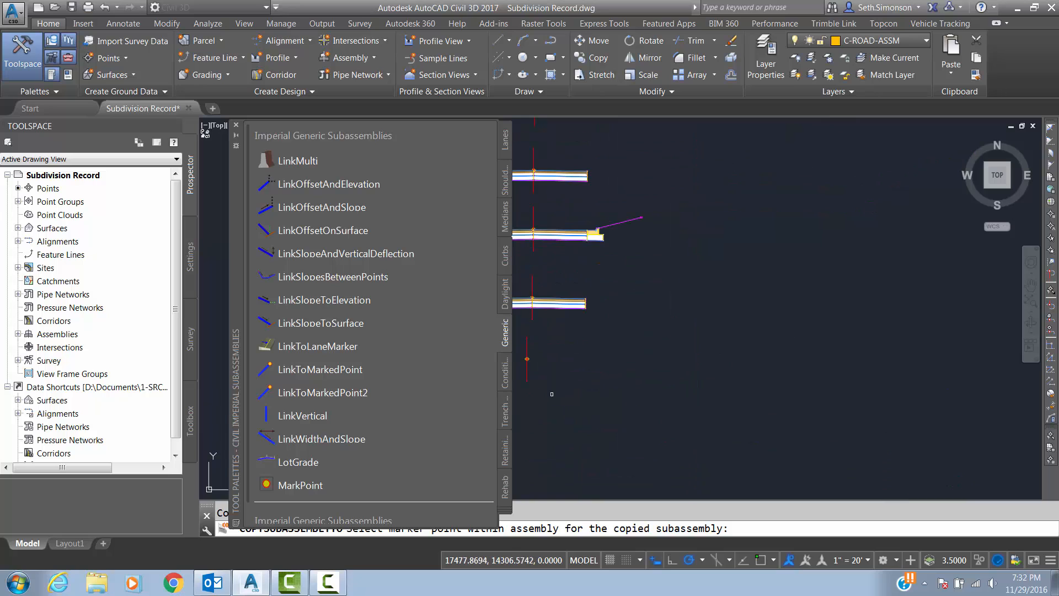
pyautogui.click(526, 359)
pyautogui.moveTo(557, 393); pyautogui.dragTo(707, 392, button='middle')
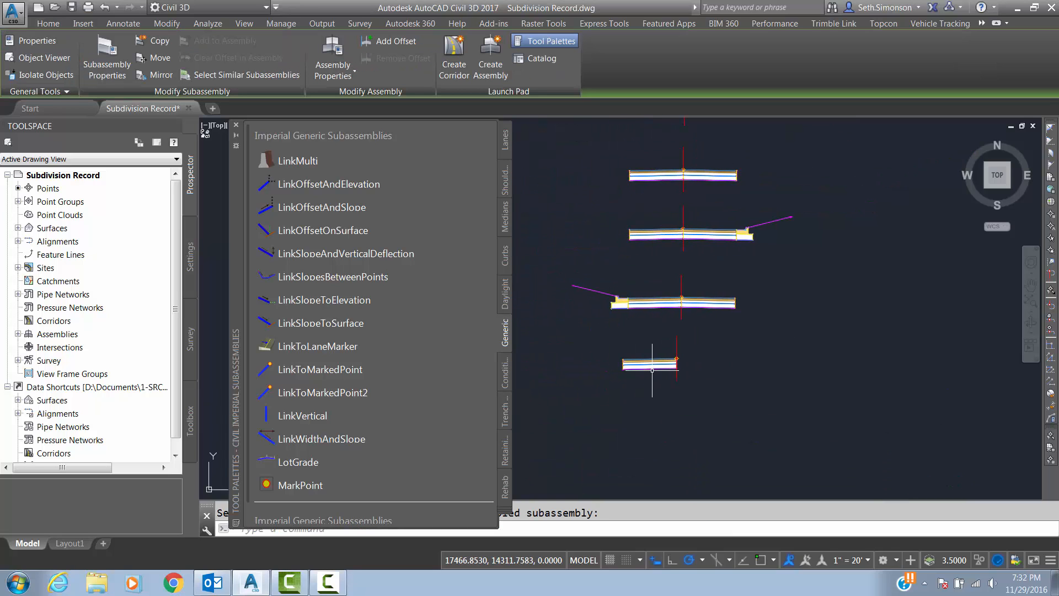
pyautogui.press('Escape')
# - Set the default slope of the Curb Return assembly's lane subassembly to 2% in its object properties
pyautogui.scroll(4, 653, 370)
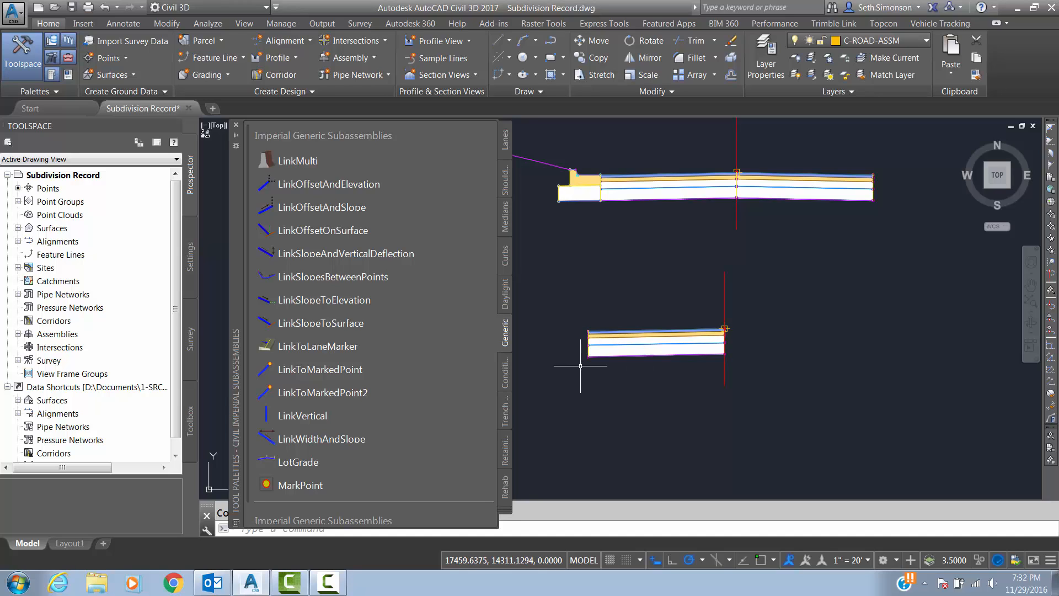
pyautogui.click(634, 333)
pyautogui.click(637, 349)
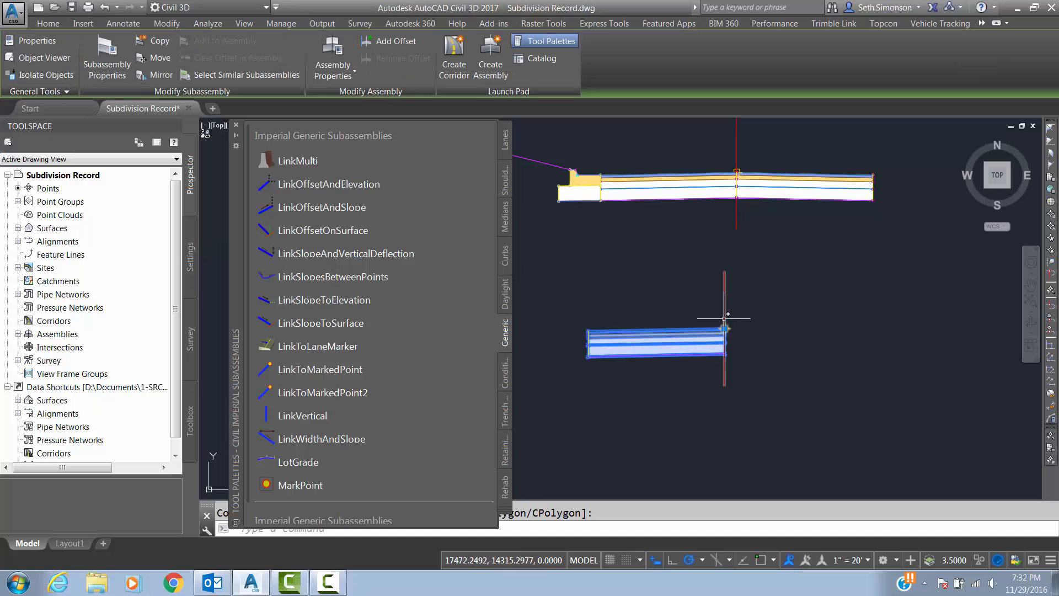
pyautogui.rightClick(599, 364)
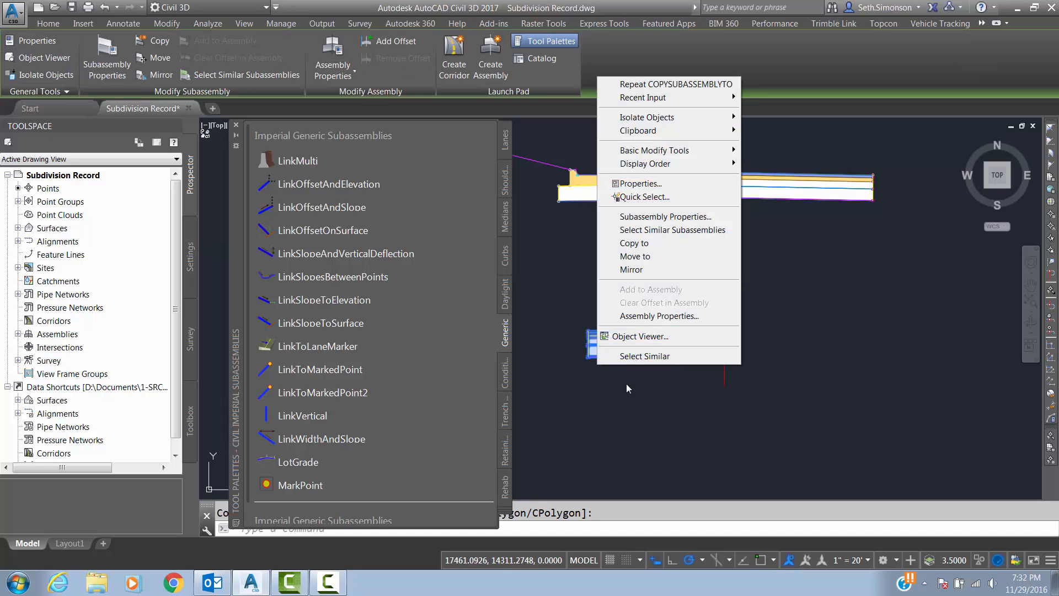
pyautogui.click(640, 184)
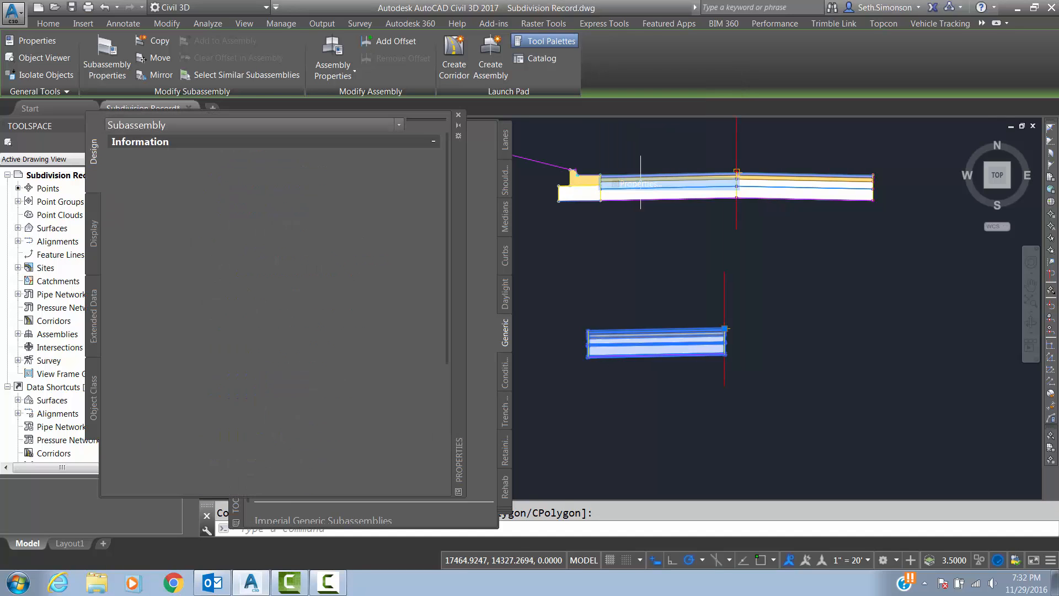
pyautogui.scroll(-3, 276, 331)
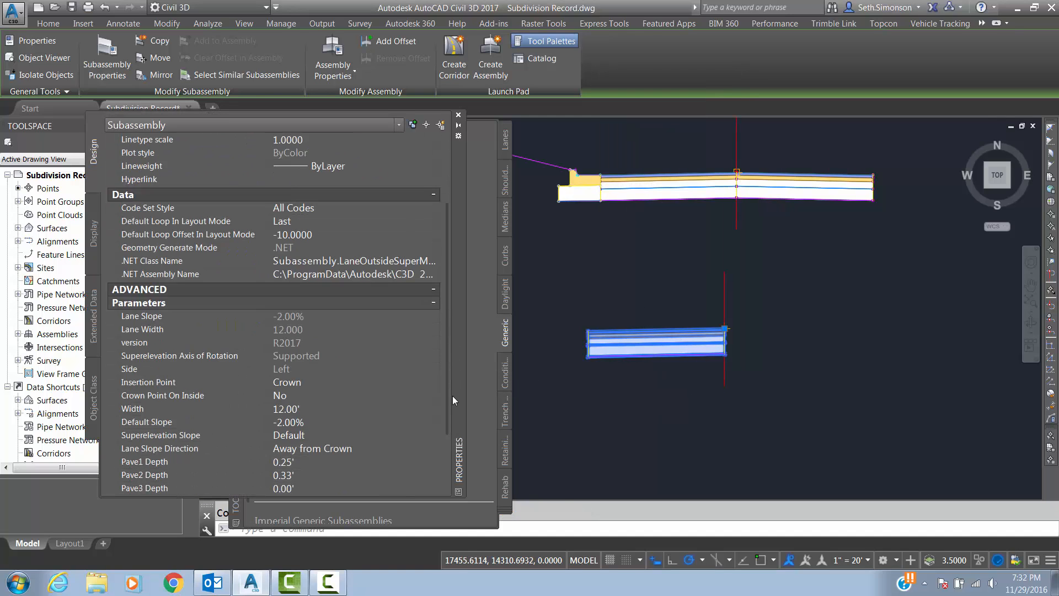
pyautogui.click(283, 423)
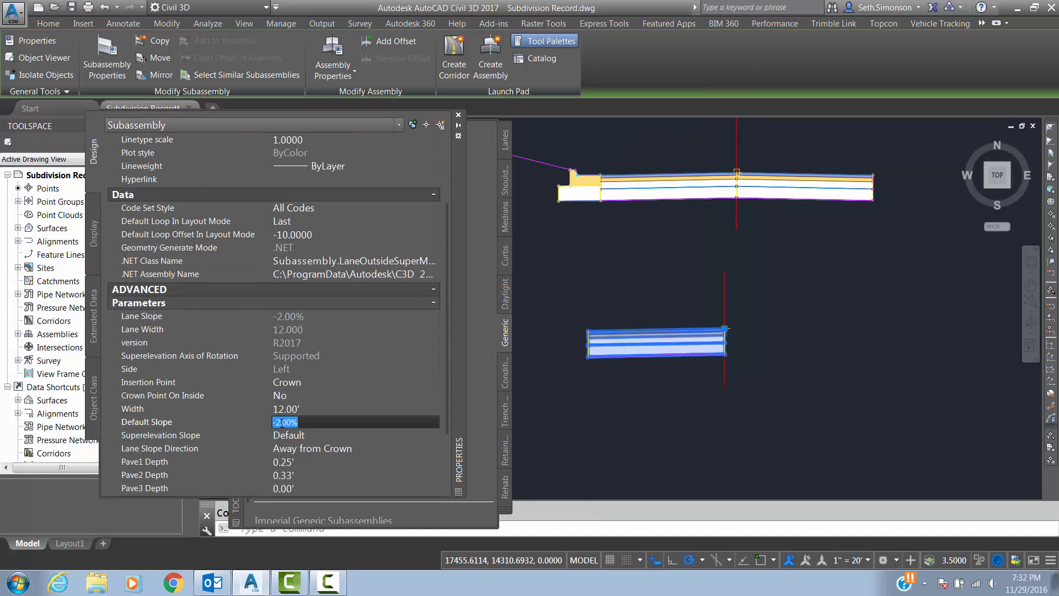
pyautogui.write('2')
pyautogui.press('Tab')
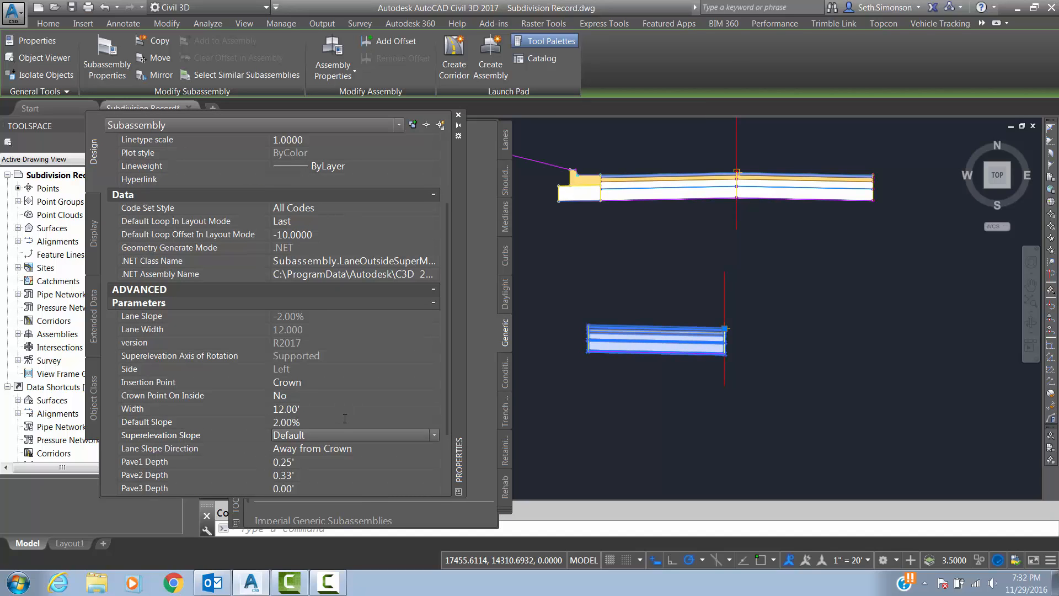
# - Close the lane properties and copy the right curb and daylight subassemblies from "Full Road - no curb no day left" onto the Curb Return baseline
pyautogui.click(459, 114)
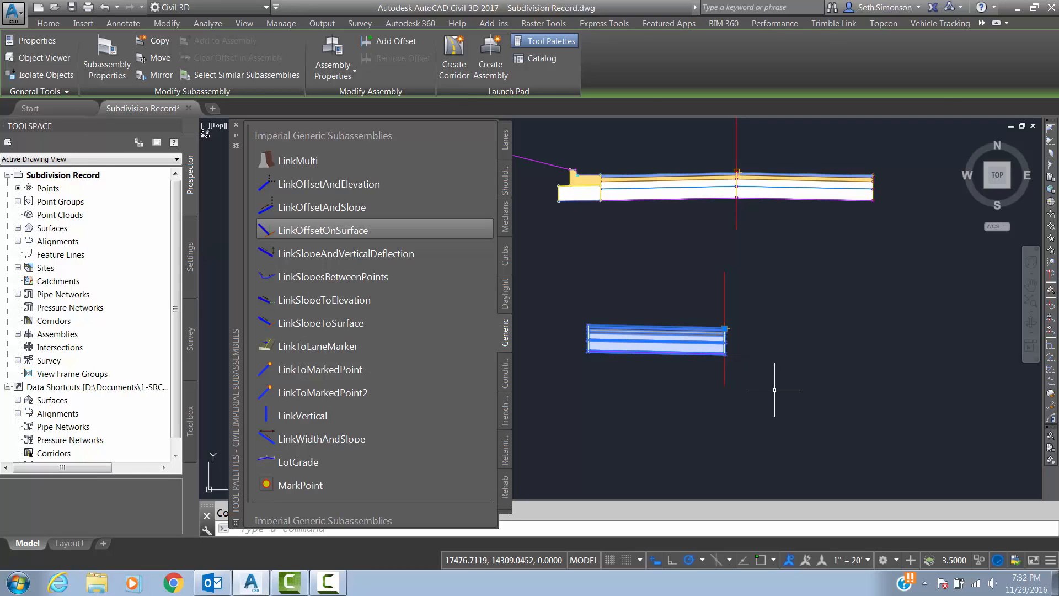
pyautogui.press('Escape')
pyautogui.scroll(-2, 653, 297)
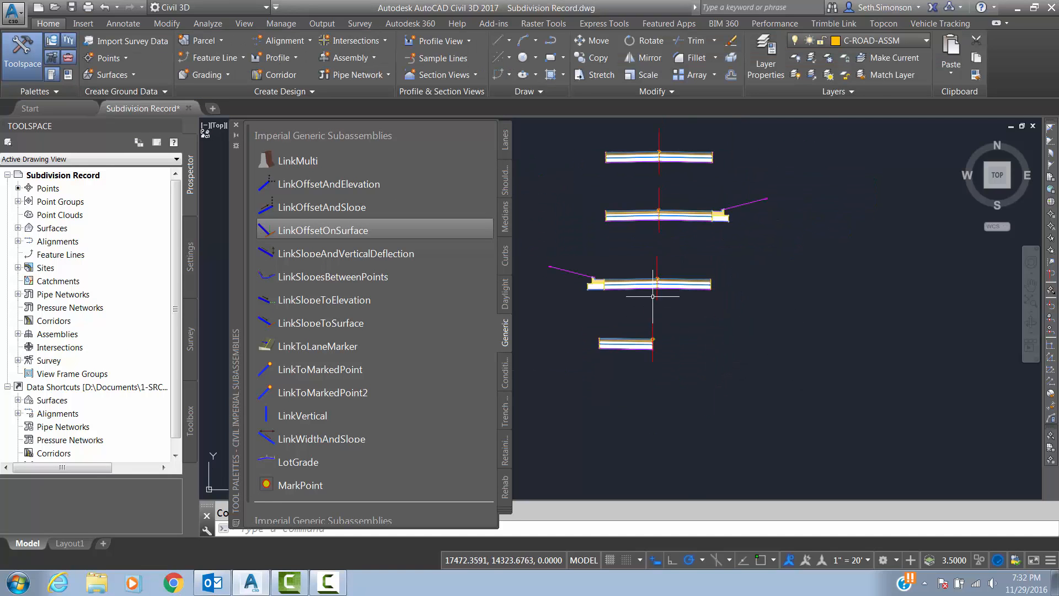
pyautogui.scroll(2, 721, 216)
pyautogui.click(721, 219)
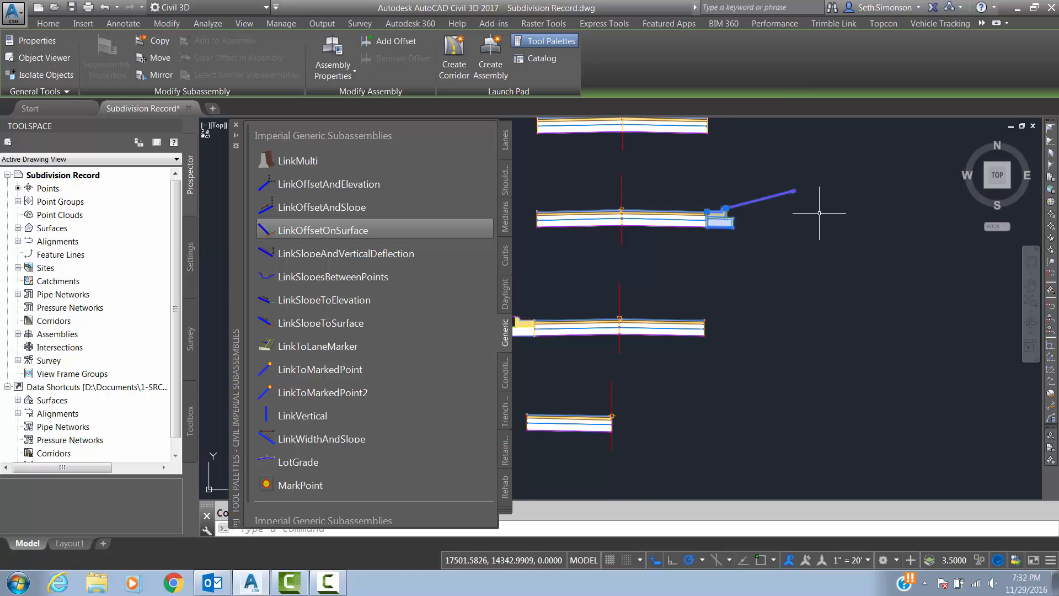
pyautogui.click(159, 39)
pyautogui.scroll(5, 620, 420)
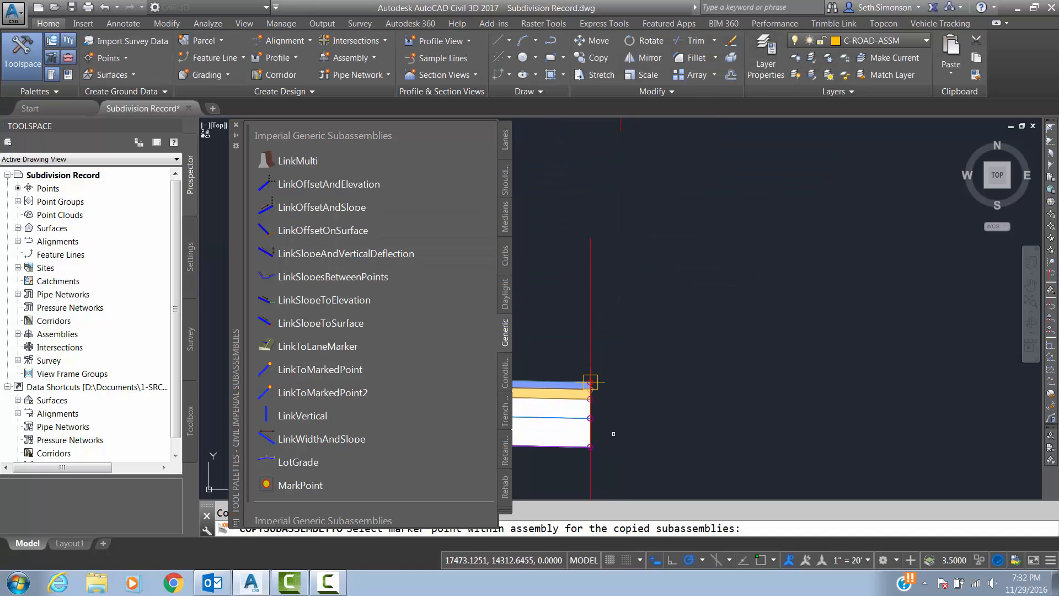
pyautogui.click(632, 377)
pyautogui.scroll(-4, 693, 334)
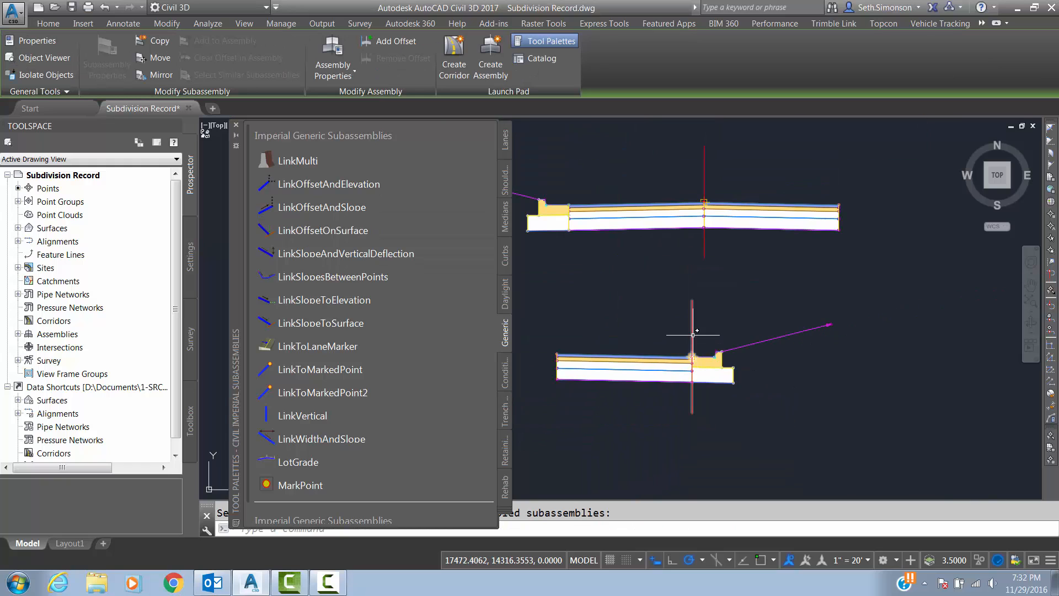
pyautogui.press('Escape')
# - Examine the Curb Return assembly and compare it with the other road assemblies in the column above
pyautogui.scroll(-2, 666, 340)
pyautogui.moveTo(655, 351); pyautogui.dragTo(767, 351, button='middle')
pyautogui.scroll(4, 742, 355)
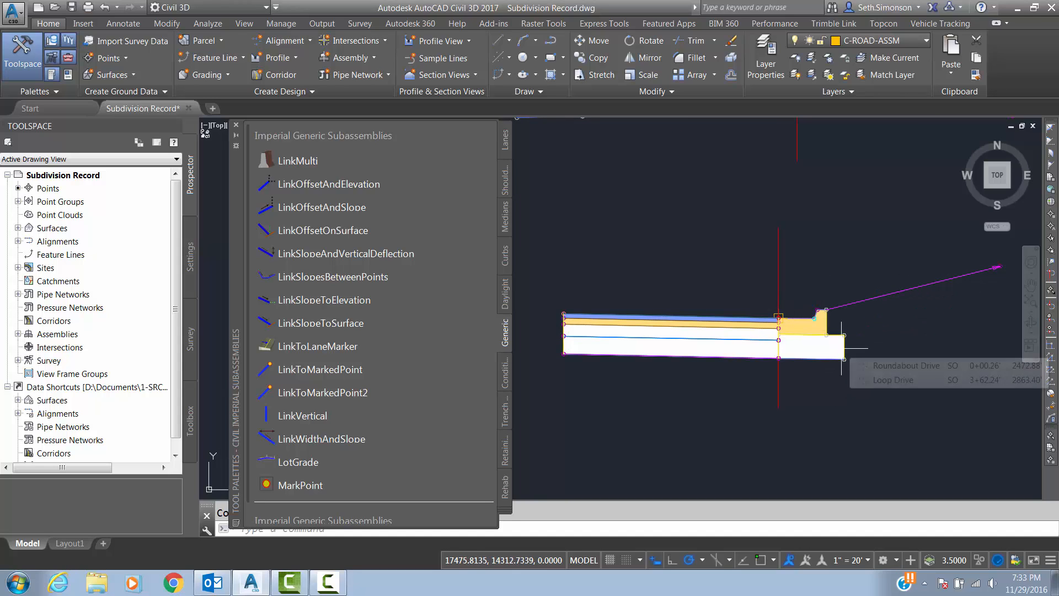
pyautogui.scroll(-5, 742, 269)
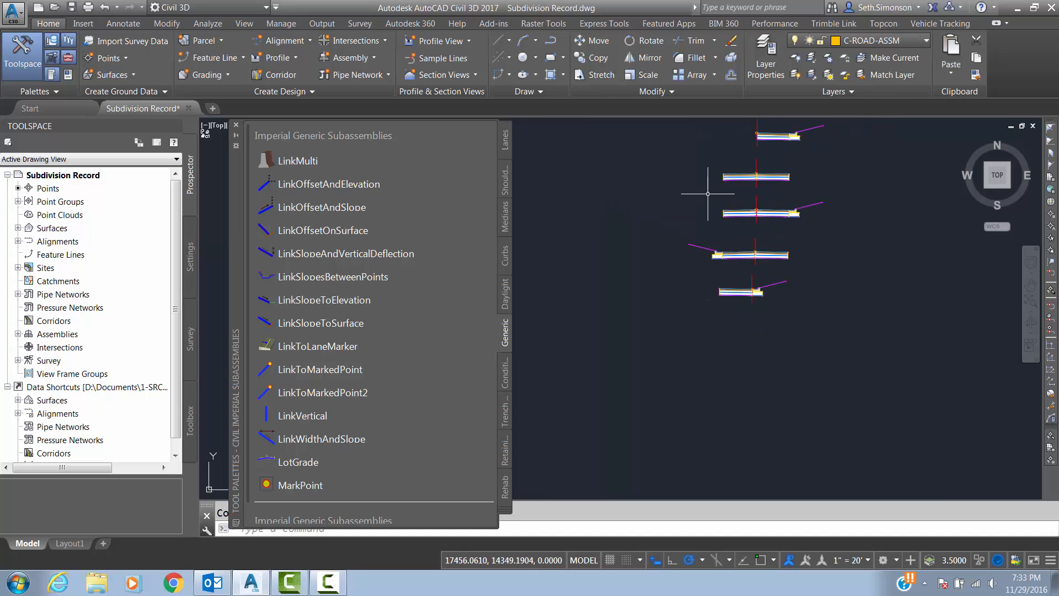
pyautogui.moveTo(707, 194); pyautogui.dragTo(698, 326, button='middle')
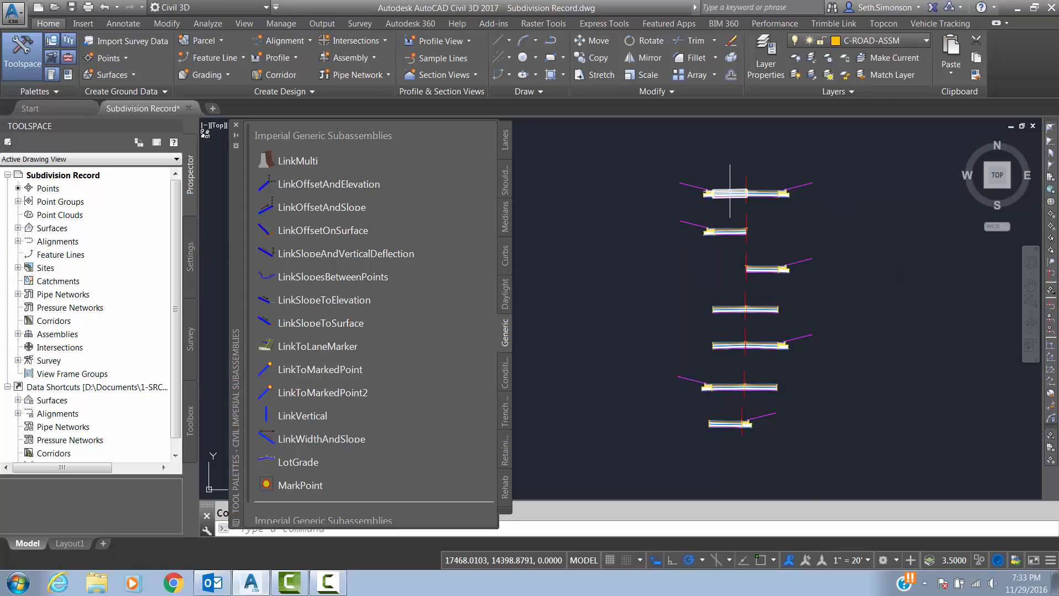
pyautogui.scroll(2, 739, 190)
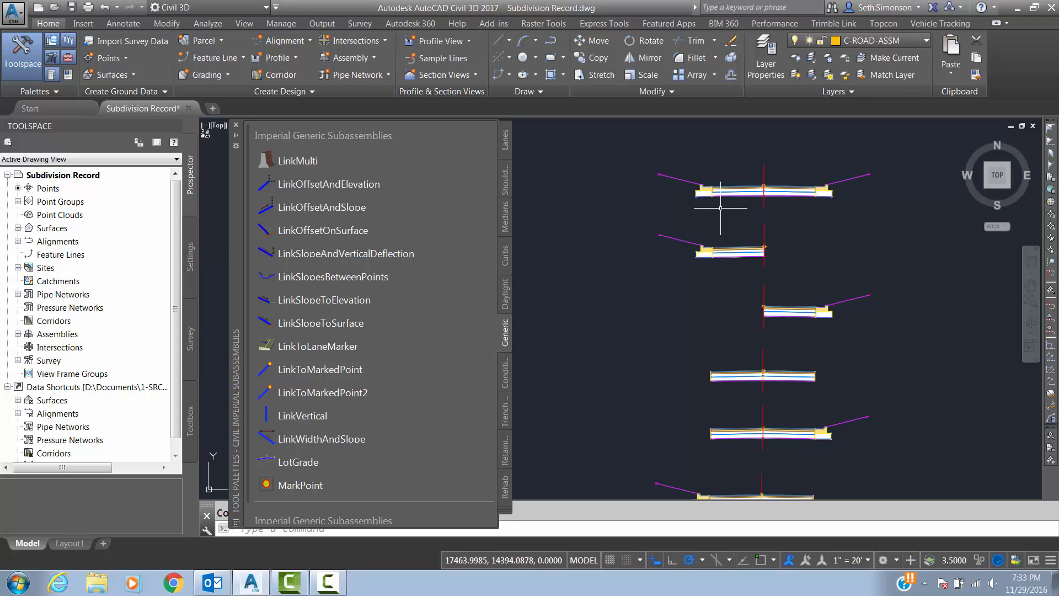
pyautogui.scroll(-2, 775, 238)
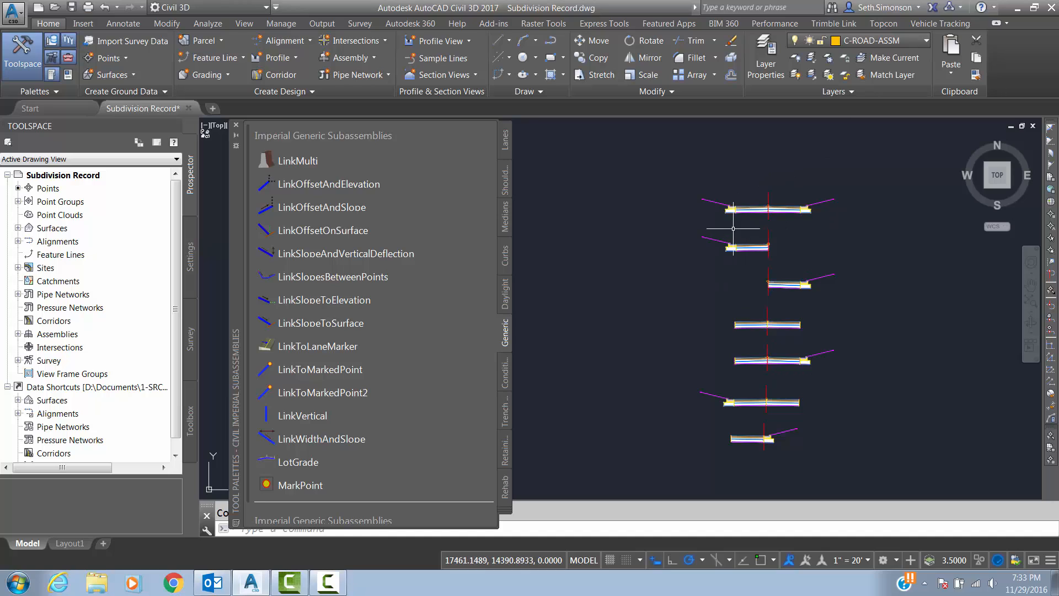
pyautogui.scroll(-1, 607, 309)
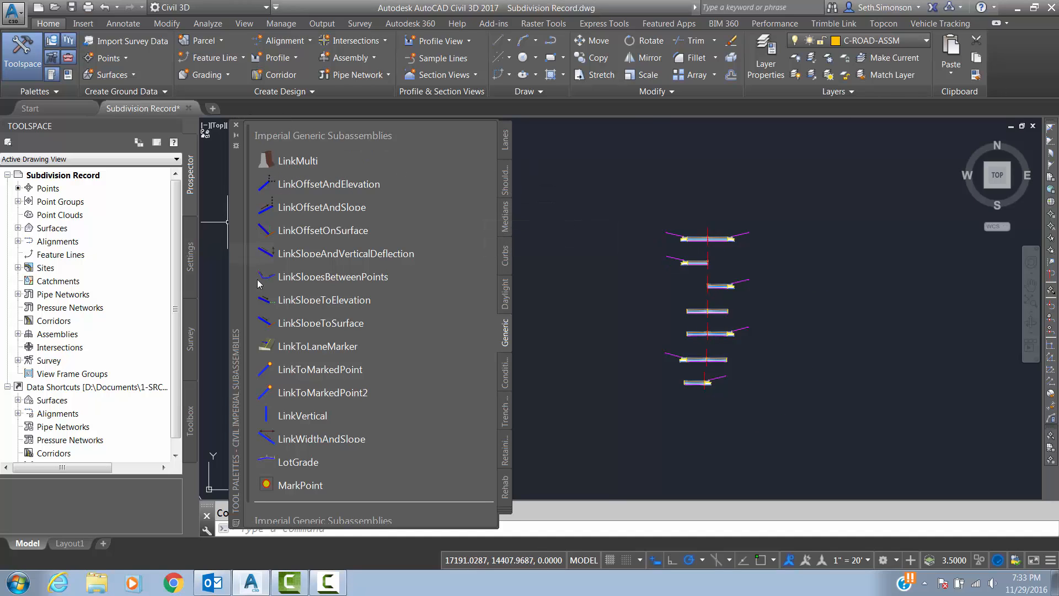
# - Close the subassembly tool palettes and return to the subdivision plan with its Loop Drive layout
pyautogui.click(234, 125)
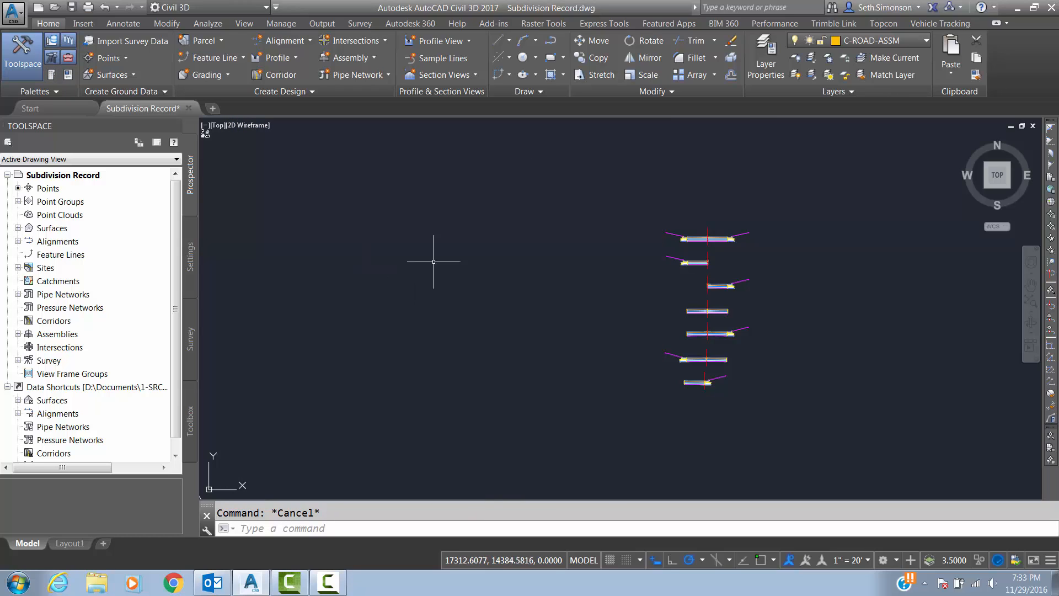
pyautogui.moveTo(414, 260); pyautogui.dragTo(437, 263, button='middle')
pyautogui.scroll(-5, 441, 262)
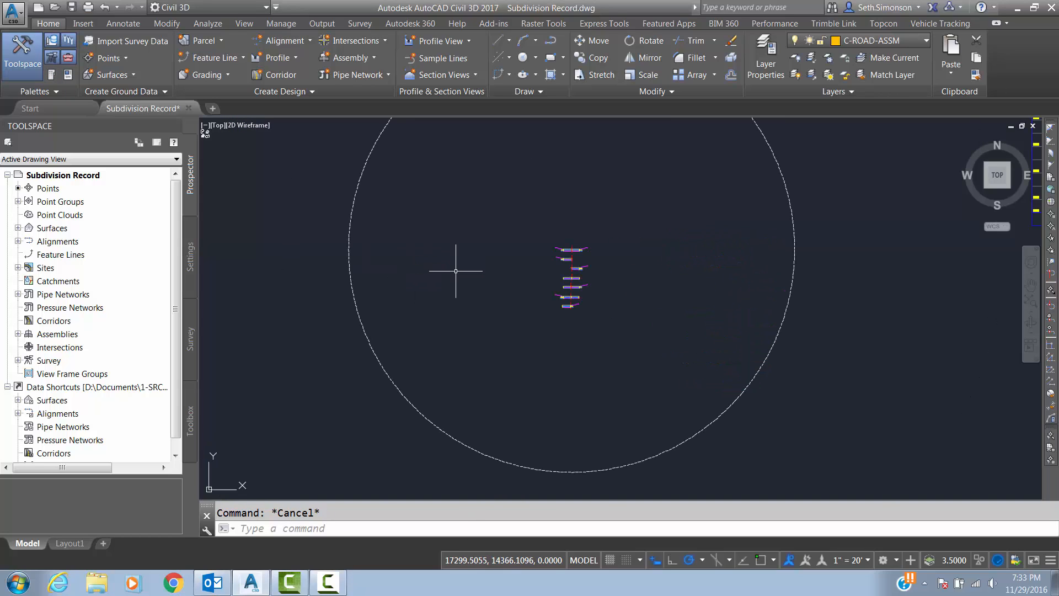
pyautogui.moveTo(469, 276); pyautogui.dragTo(604, 279, button='middle')
pyautogui.scroll(-2, 604, 279)
pyautogui.moveTo(452, 254); pyautogui.dragTo(664, 256, button='middle')
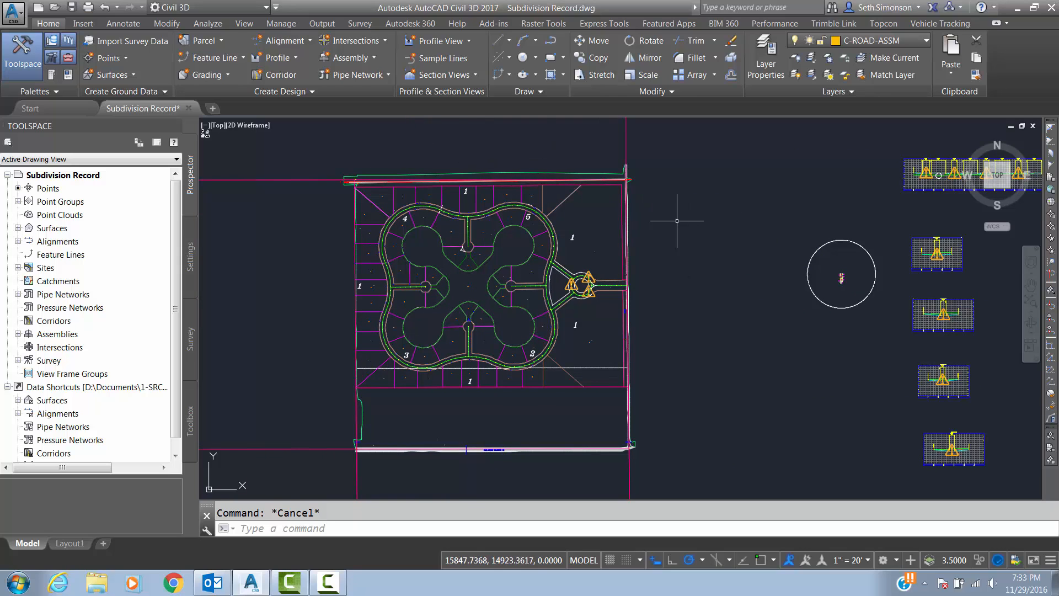
pyautogui.scroll(2, 523, 257)
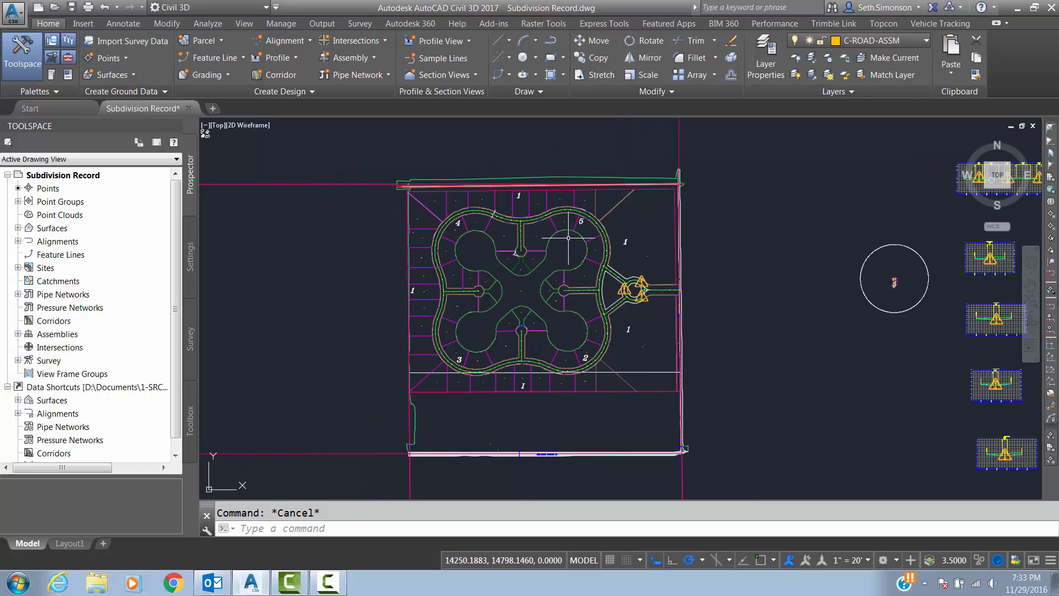
pyautogui.moveTo(533, 224); pyautogui.dragTo(539, 216, button='middle')
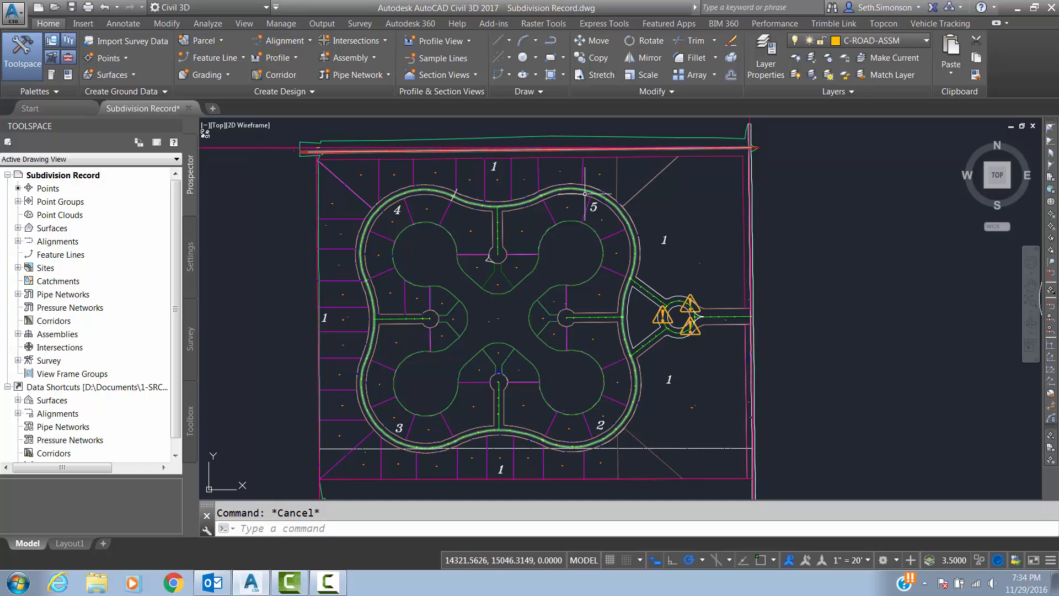
# - Start a new corridor and name it "Main Road"
pyautogui.moveTo(436, 228)
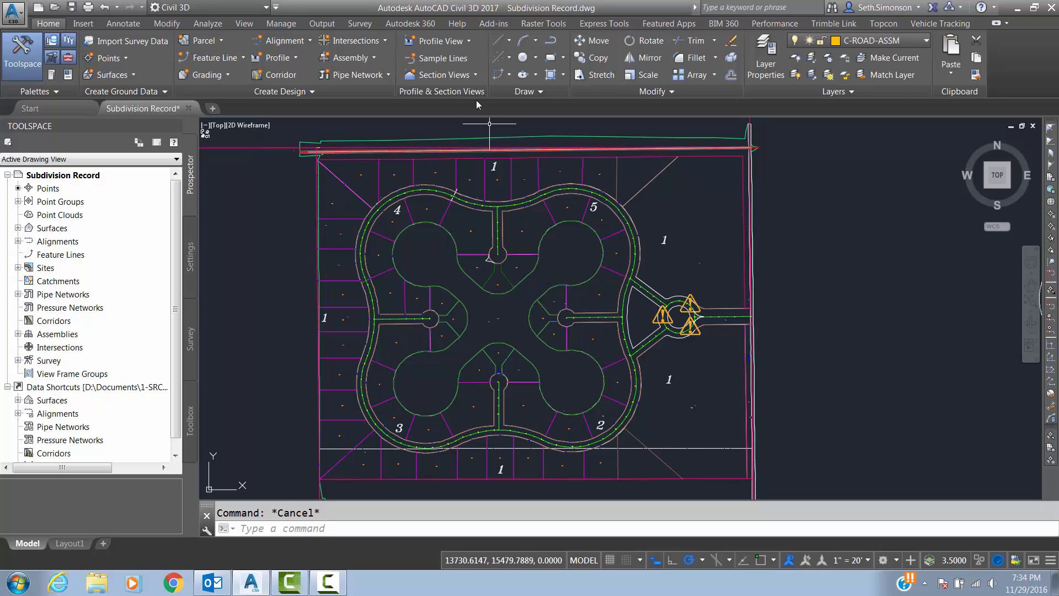
pyautogui.click(276, 74)
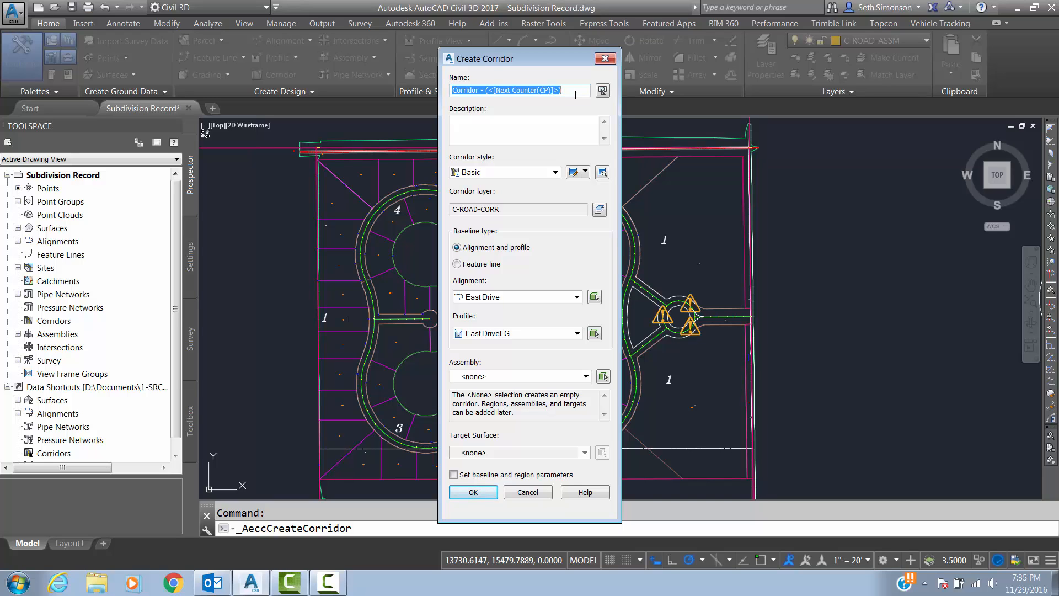
pyautogui.write('Main')
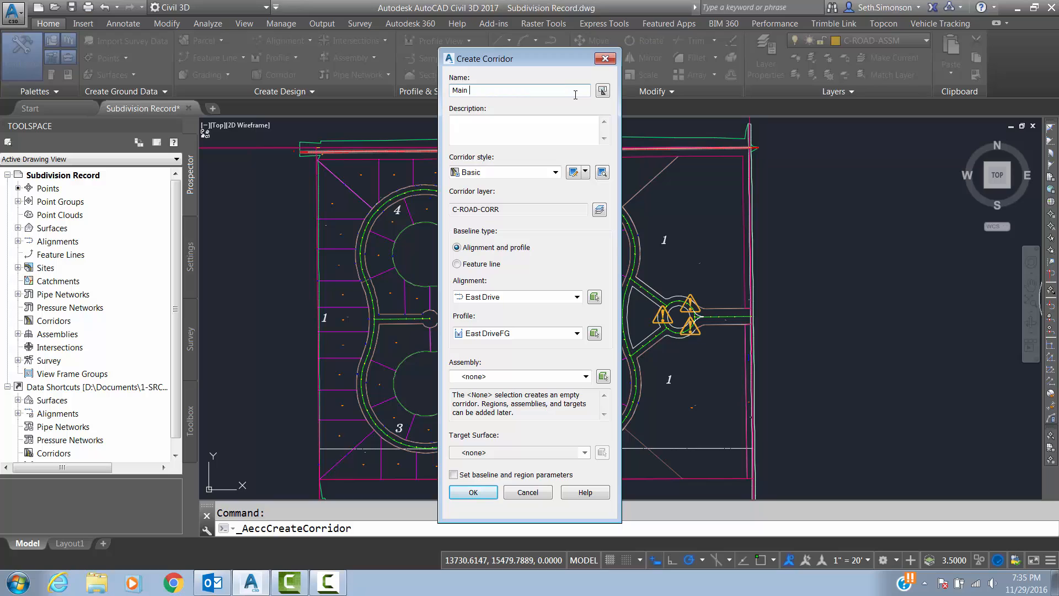
pyautogui.write(' Road')
# - Set the Main Road corridor's alignment to Loop Drive and its profile to Loop Drive FG
pyautogui.click(549, 298)
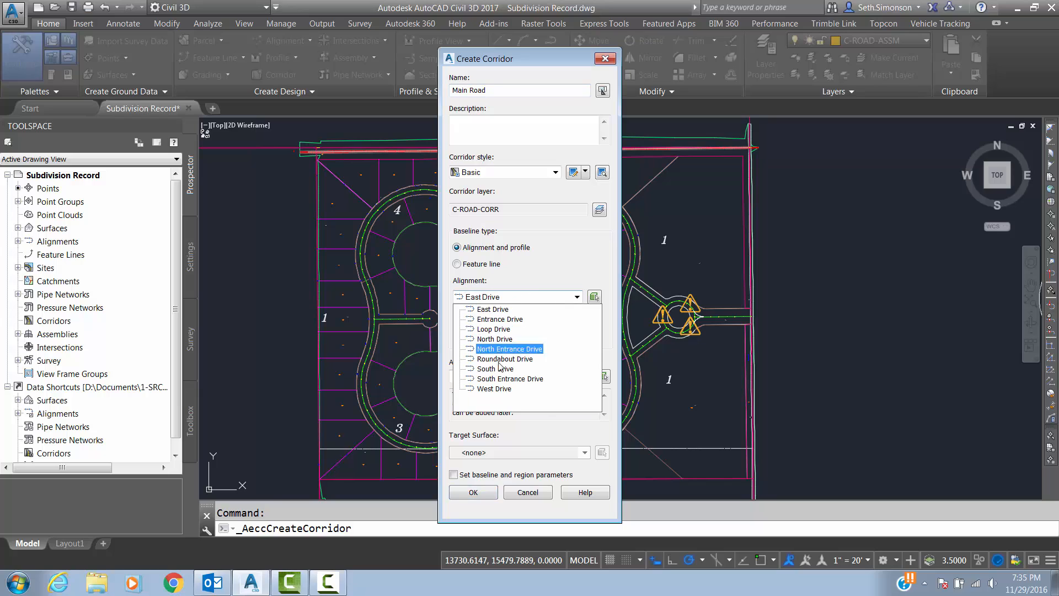
pyautogui.click(524, 284)
pyautogui.click(496, 297)
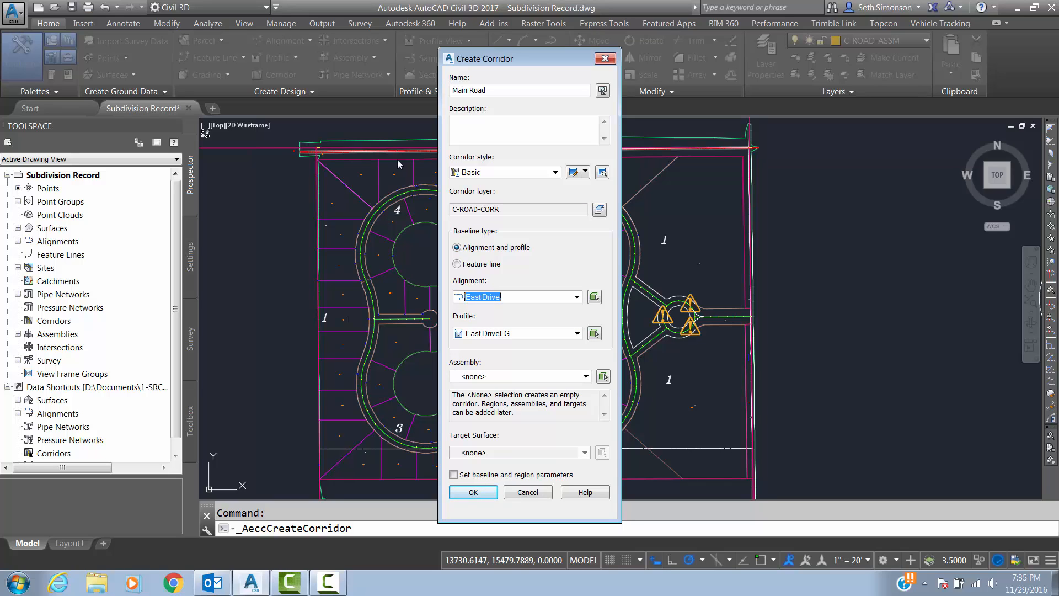
pyautogui.click(577, 298)
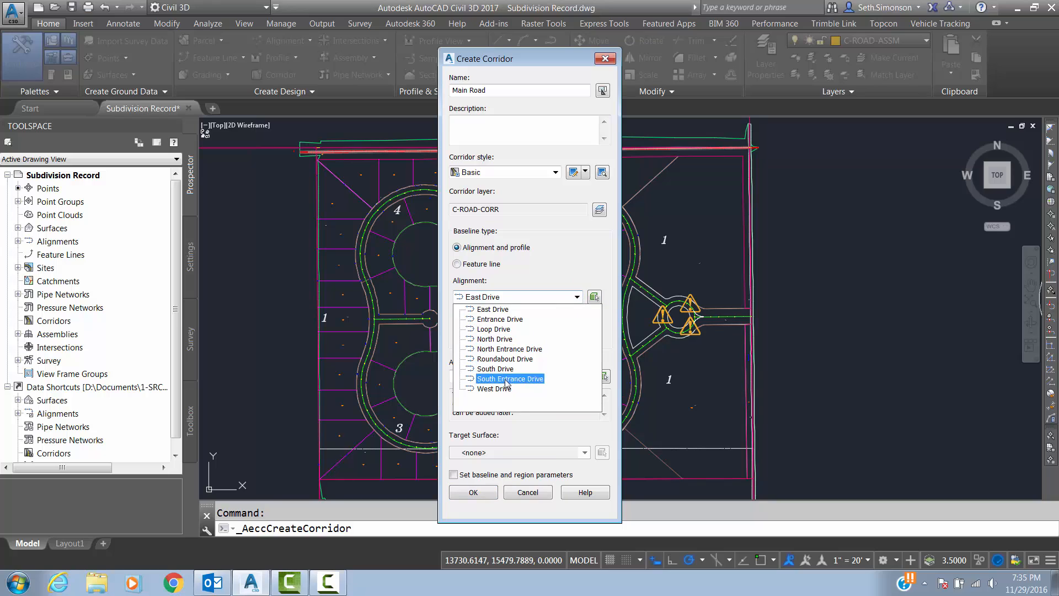
pyautogui.click(495, 319)
pyautogui.click(482, 330)
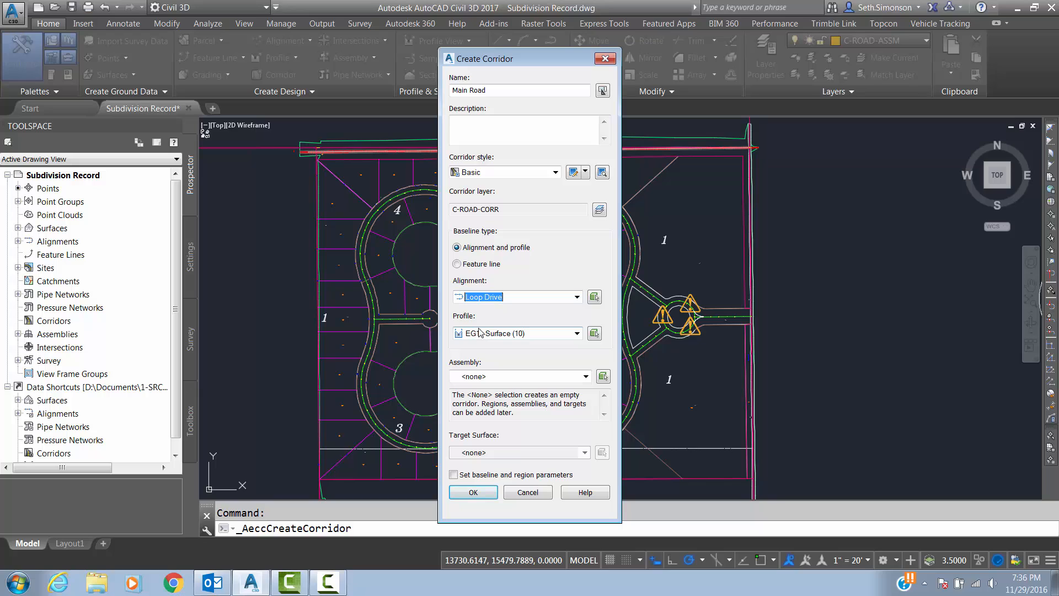
pyautogui.click(571, 333)
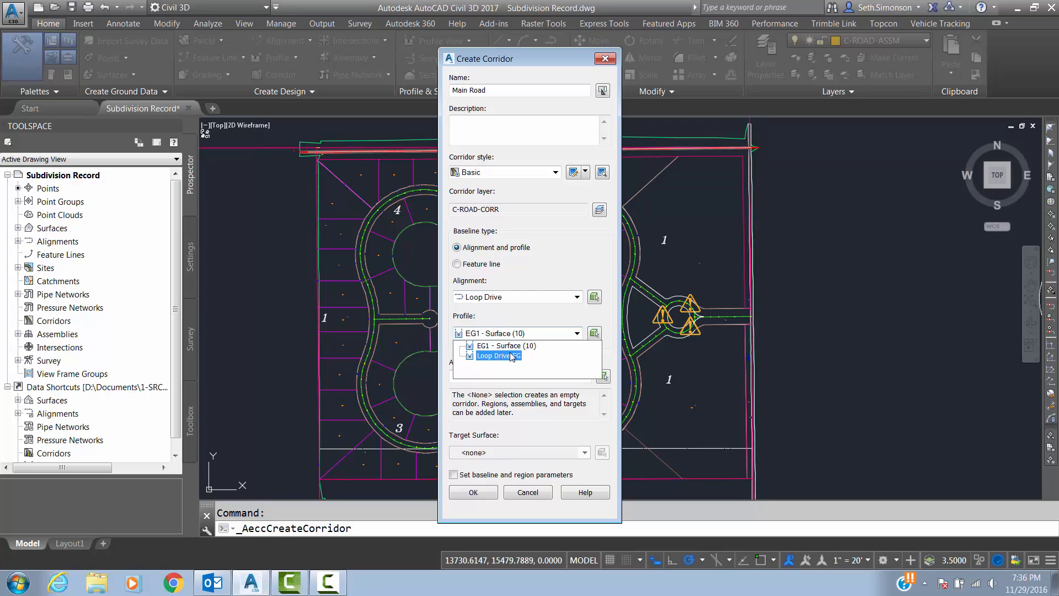
pyautogui.click(492, 356)
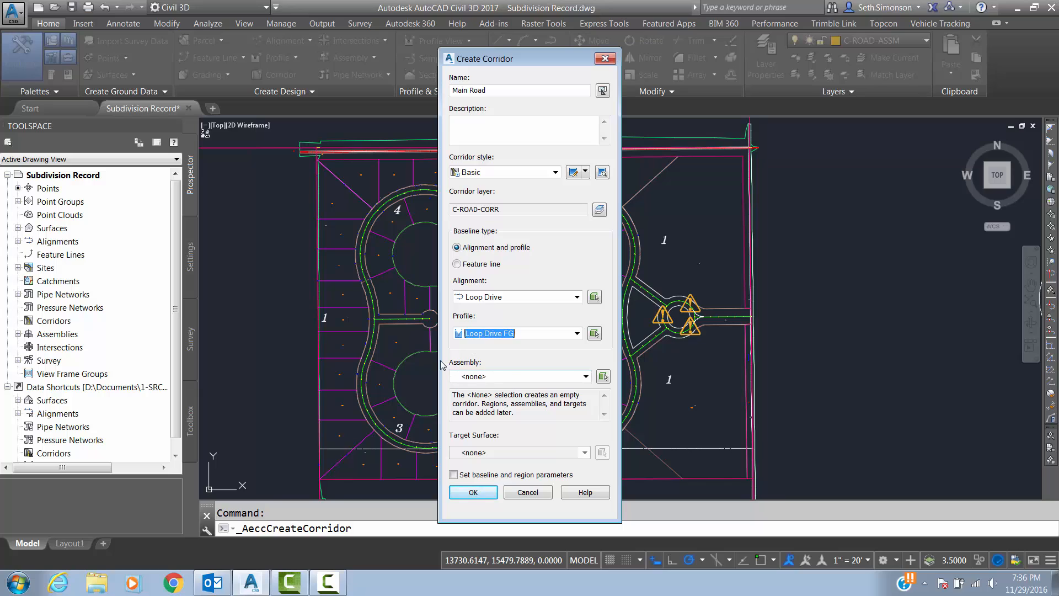
# - Create the corridor with the Full Road assembly and target surface EG1, without setting baseline and region parameters
pyautogui.click(493, 376)
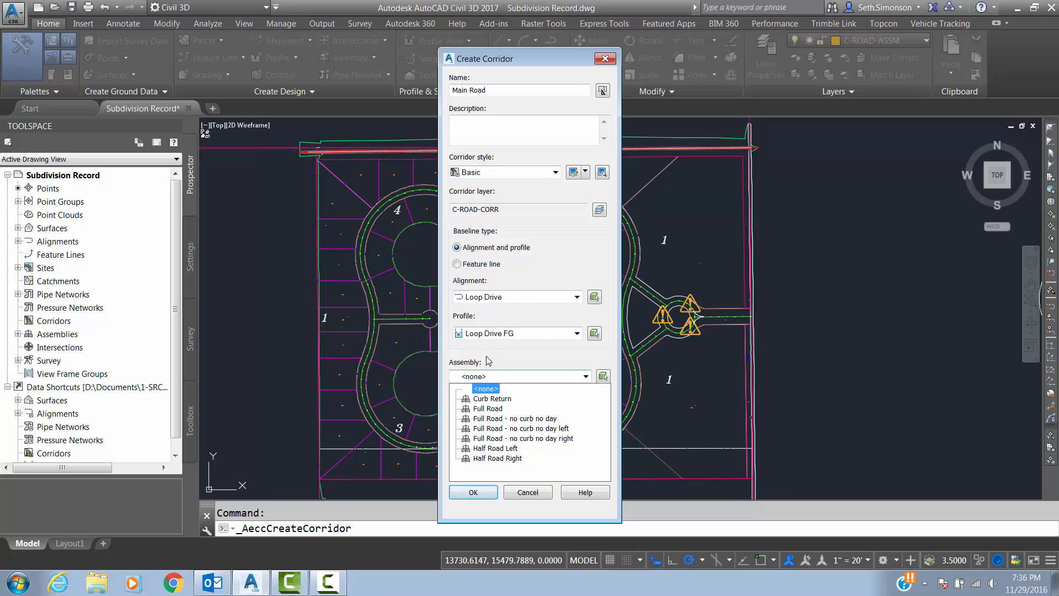
pyautogui.click(486, 408)
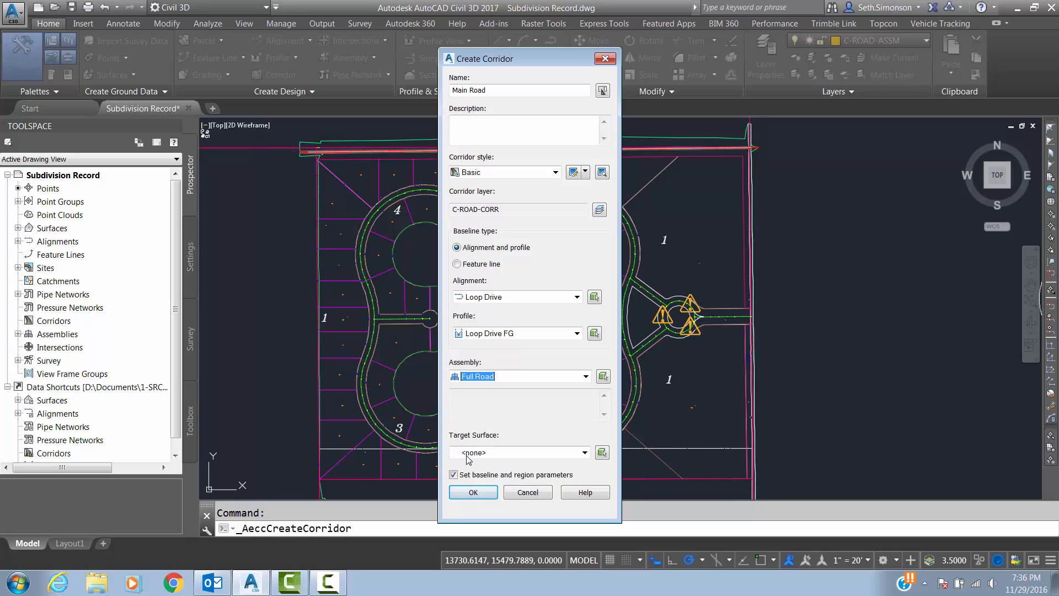
pyautogui.click(496, 453)
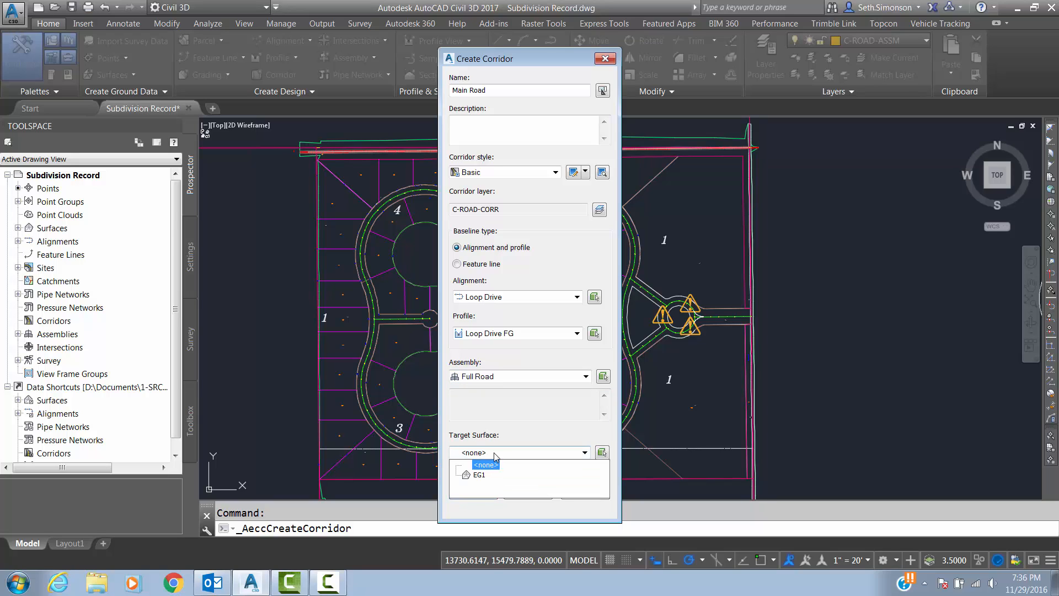
pyautogui.click(478, 475)
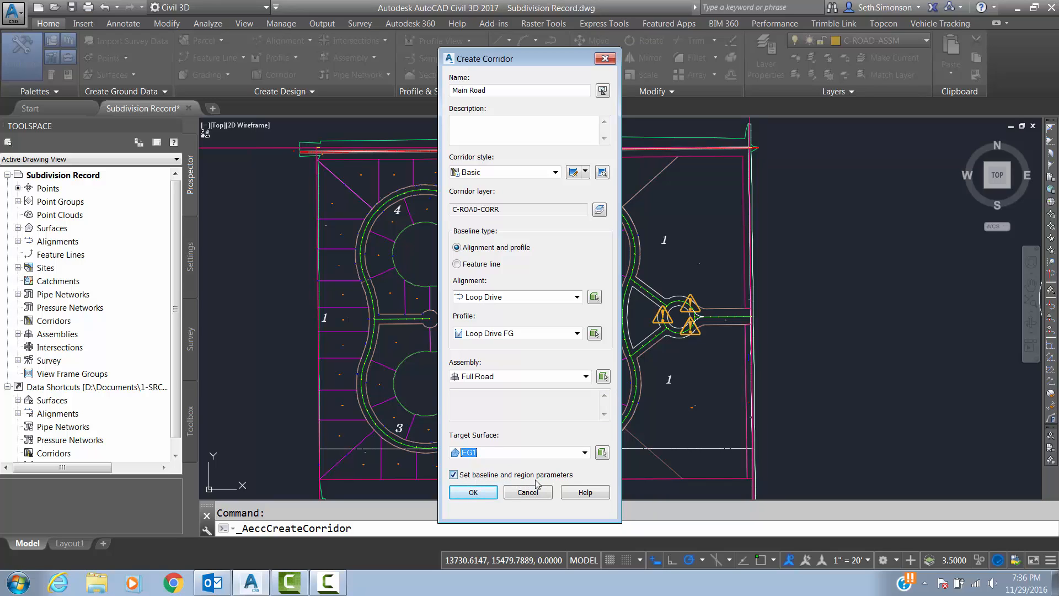
pyautogui.click(455, 476)
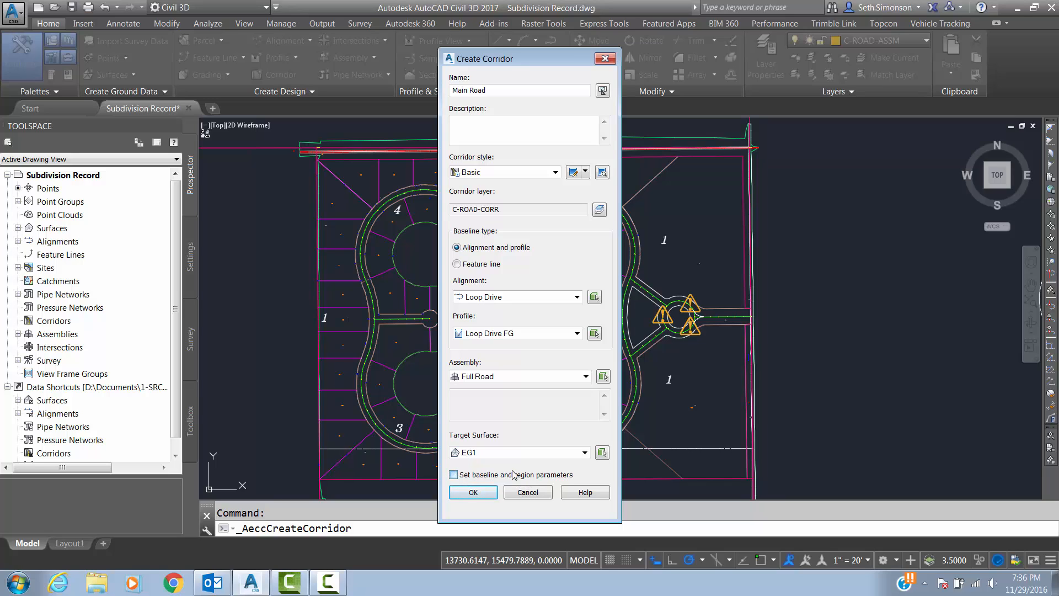
pyautogui.click(473, 494)
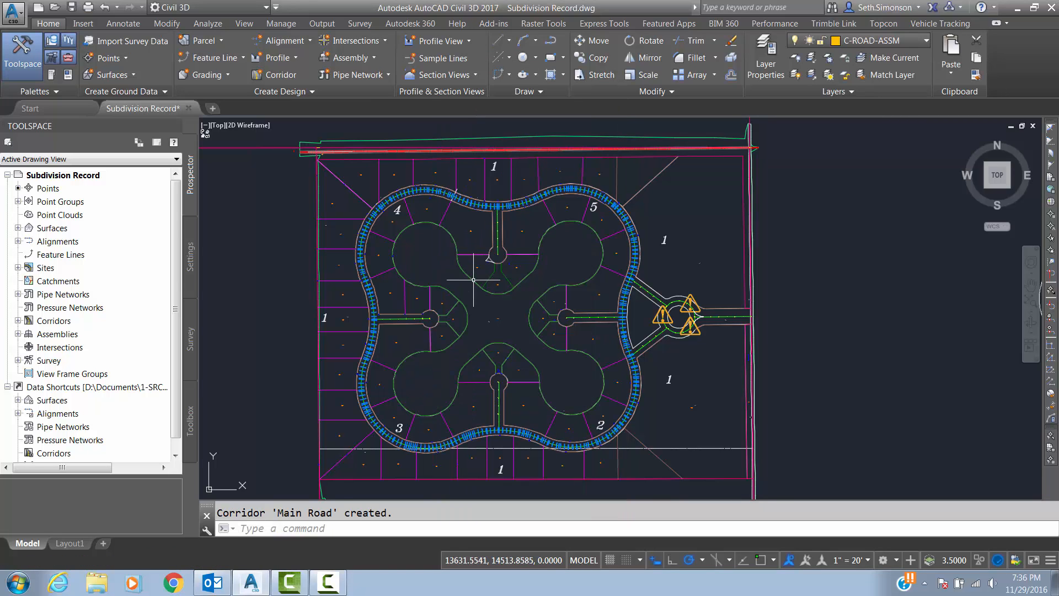
# - Check the new corridor along Loop Drive near West Drive and regenerate the whole drawing
pyautogui.scroll(2, 463, 315)
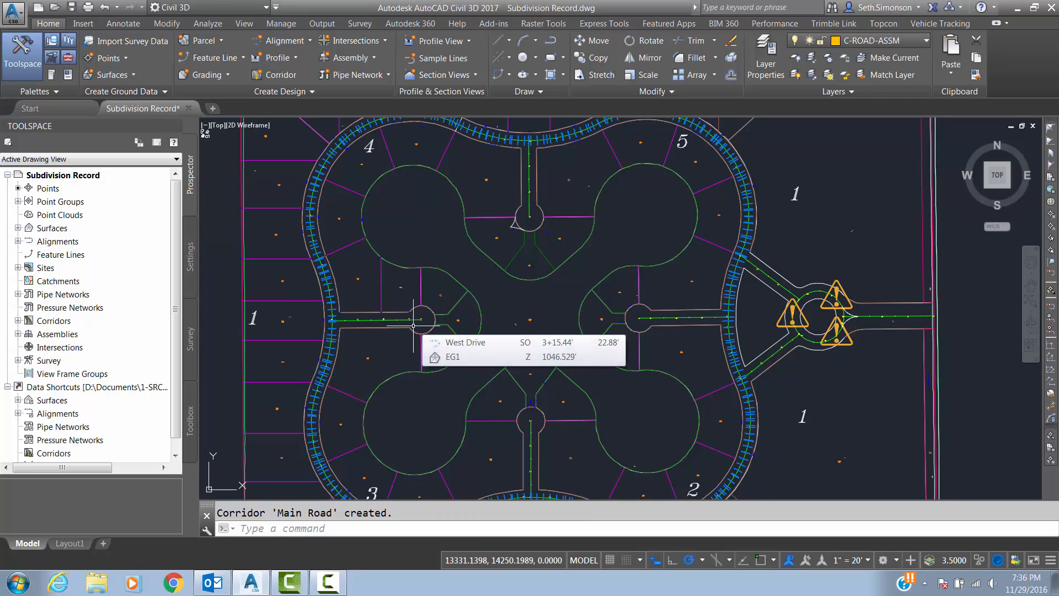
pyautogui.press('Escape')
pyautogui.moveTo(455, 331); pyautogui.dragTo(522, 322, button='middle')
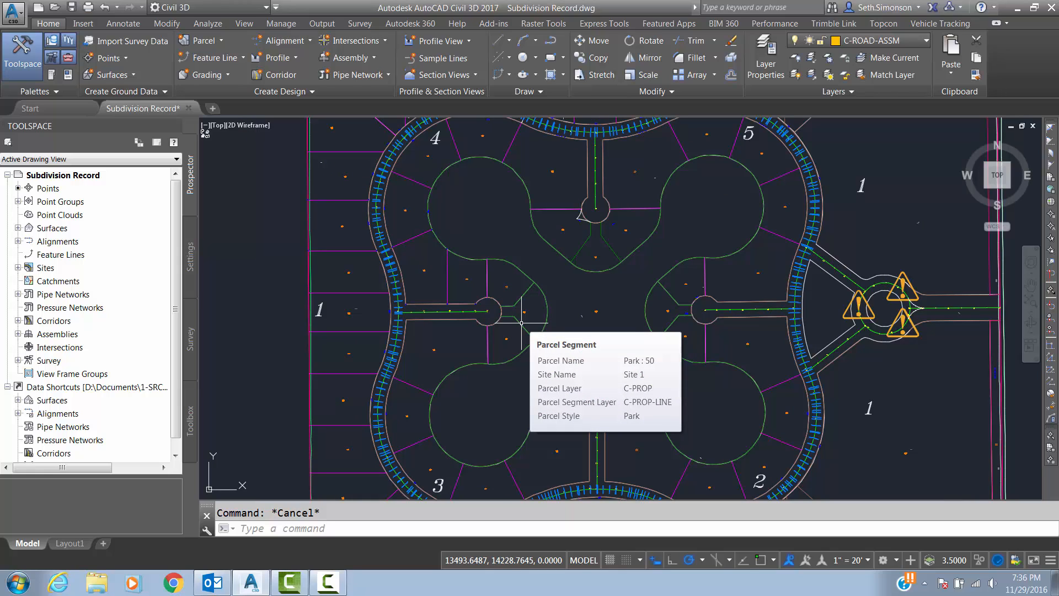
pyautogui.scroll(1, 413, 310)
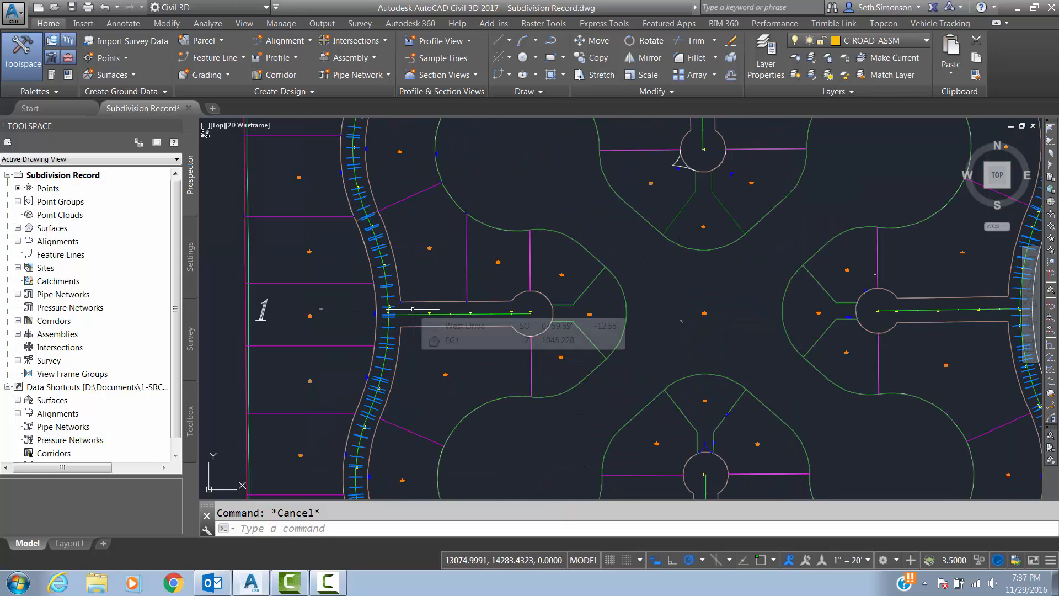
pyautogui.write('re')
pyautogui.press('Escape')
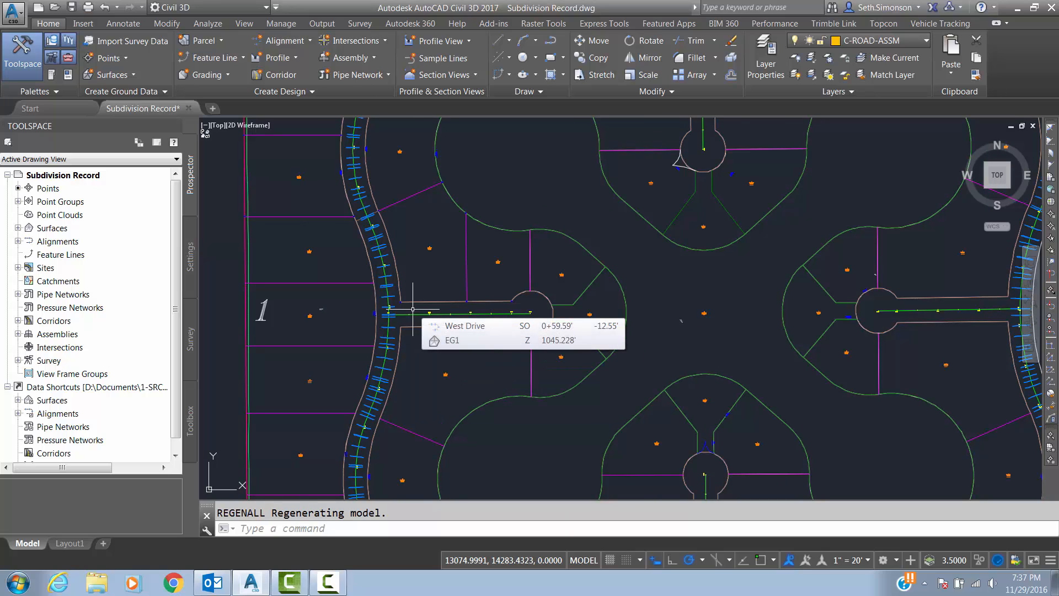
# - Sort the drawing's layers by freeze state to find the frozen one and thaw layer C-TOPO-FEAT
pyautogui.write('la')
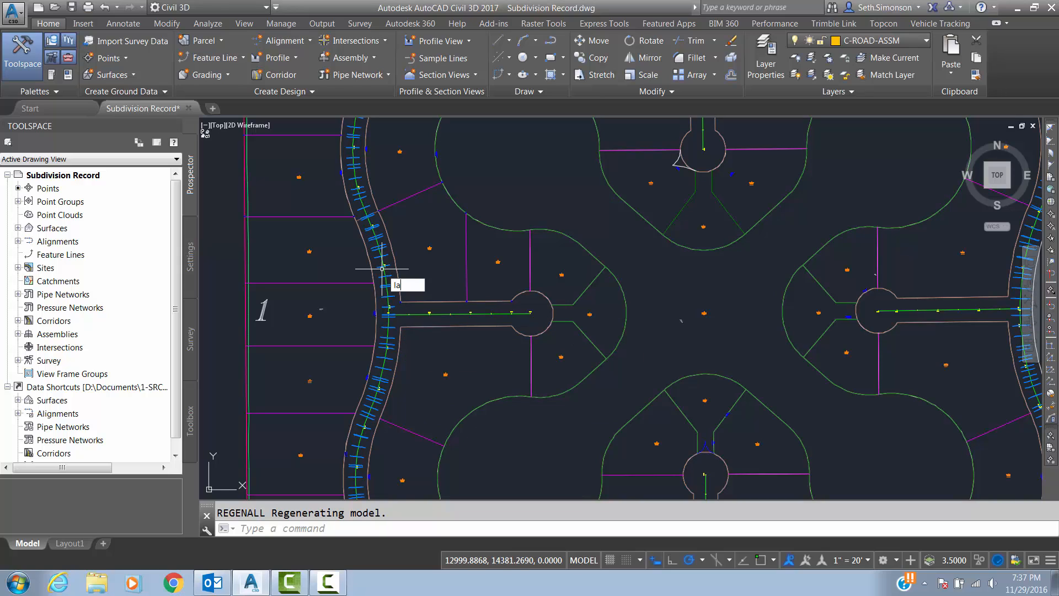
pyautogui.press('Return')
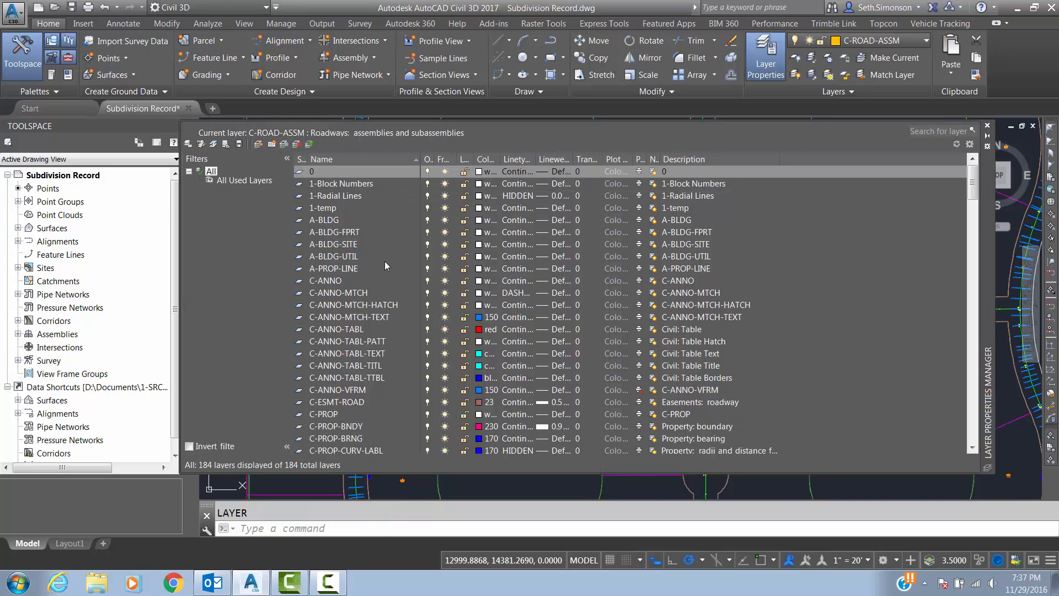
pyautogui.click(444, 160)
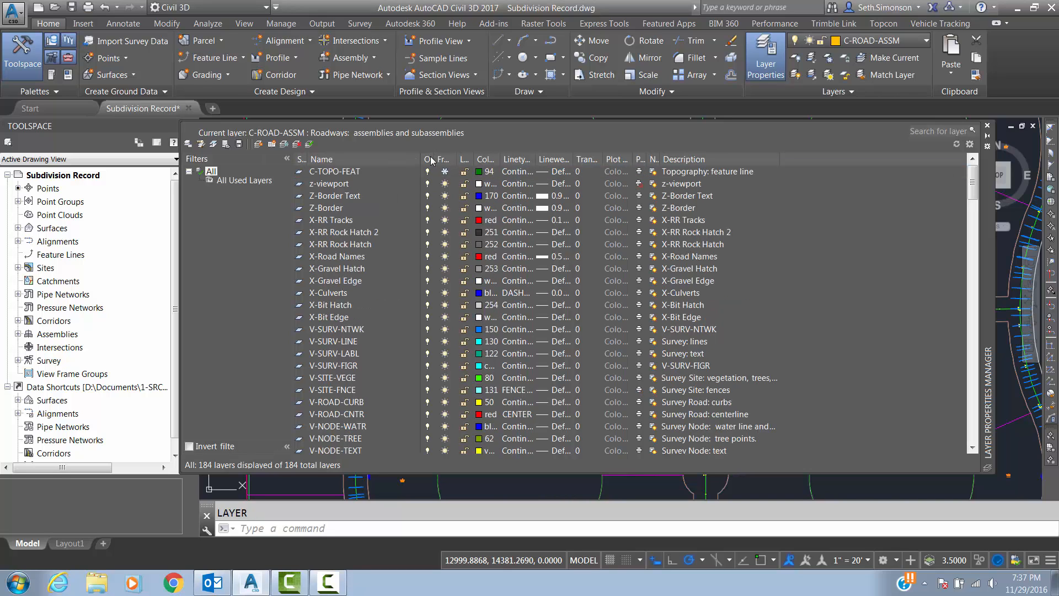
pyautogui.click(429, 160)
pyautogui.click(430, 160)
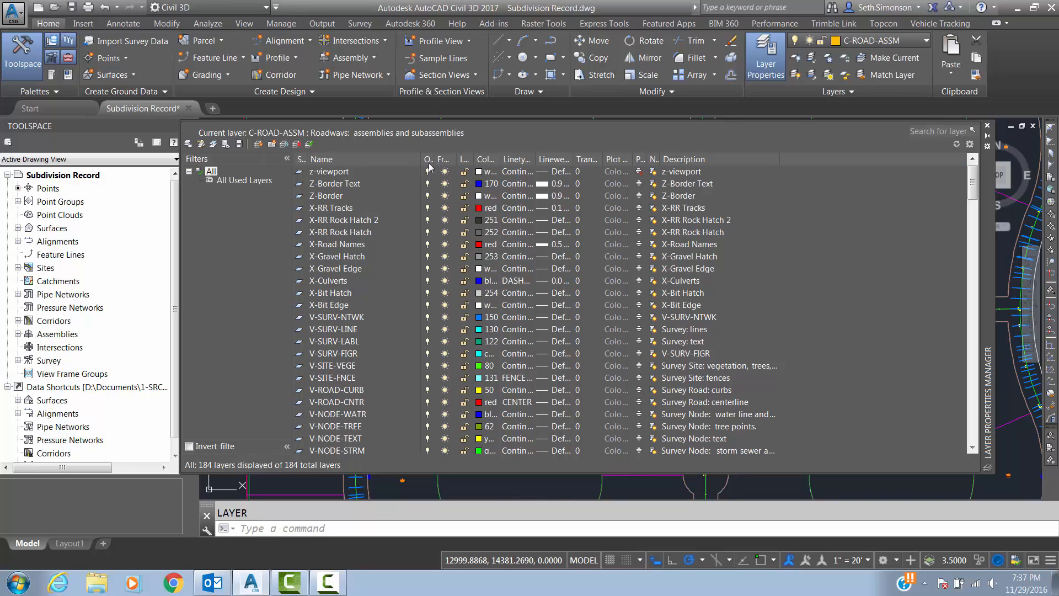
pyautogui.click(441, 161)
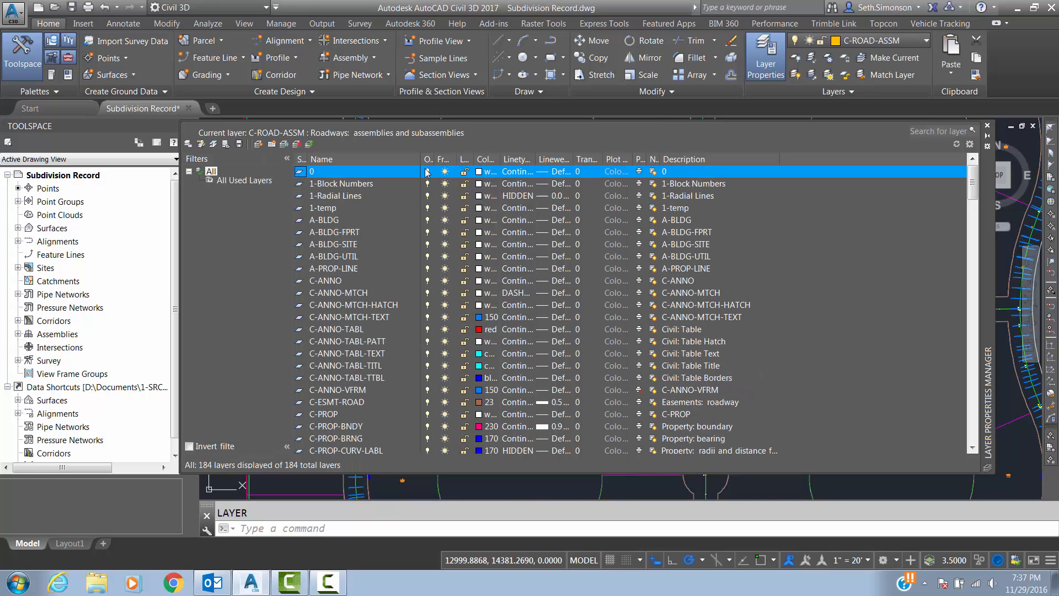
pyautogui.click(444, 161)
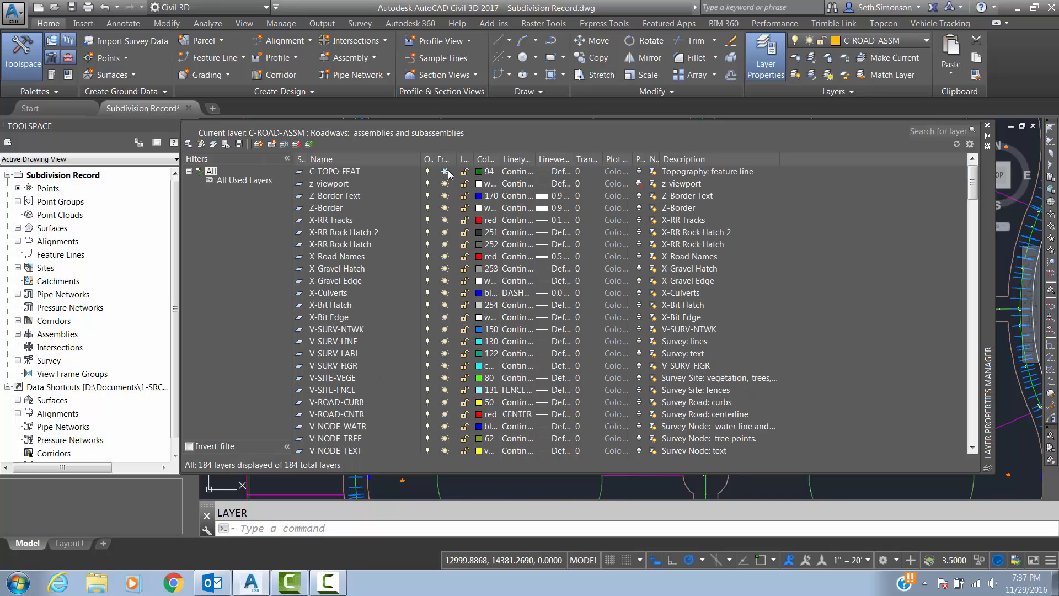
pyautogui.click(445, 172)
pyautogui.click(446, 172)
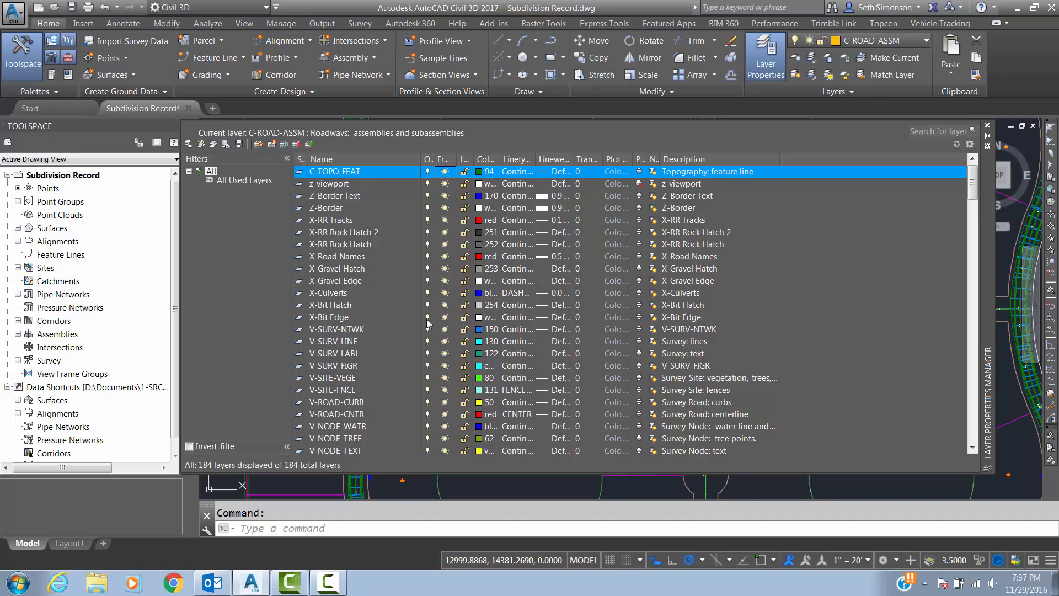
pyautogui.click(988, 128)
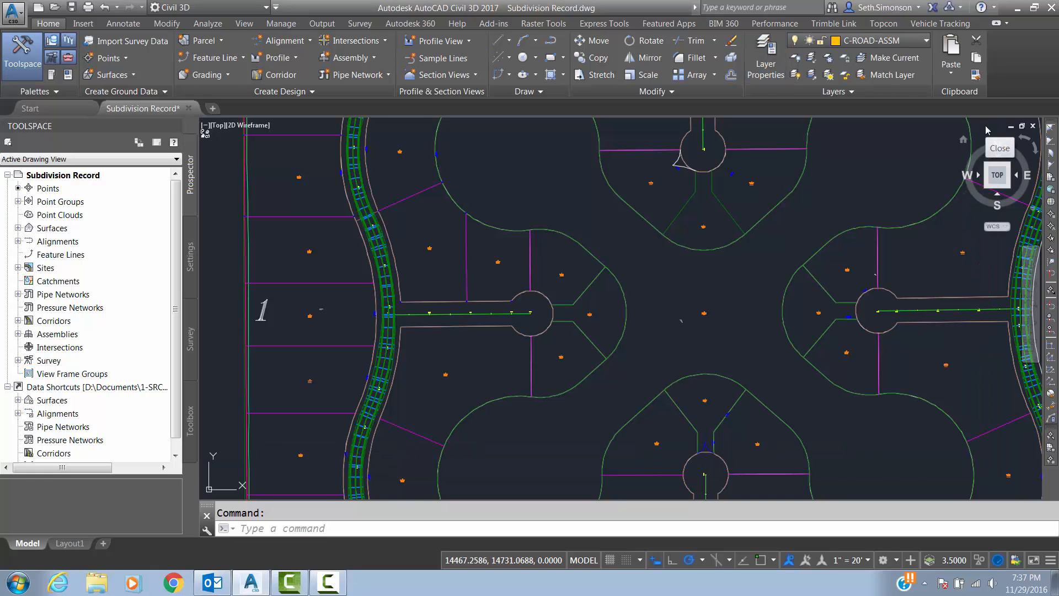
# - Inspect the Main Road corridor near West Drive and around the whole Loop Drive loop
pyautogui.scroll(3, 400, 319)
pyautogui.scroll(1, 355, 296)
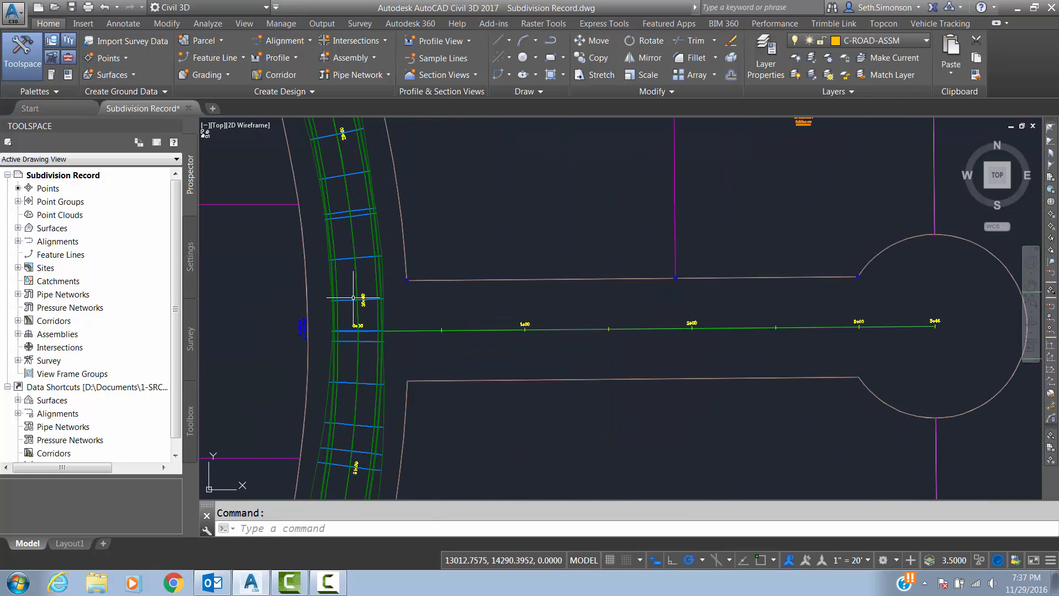
pyautogui.scroll(-4, 339, 283)
pyautogui.moveTo(377, 148); pyautogui.dragTo(292, 287, button='middle')
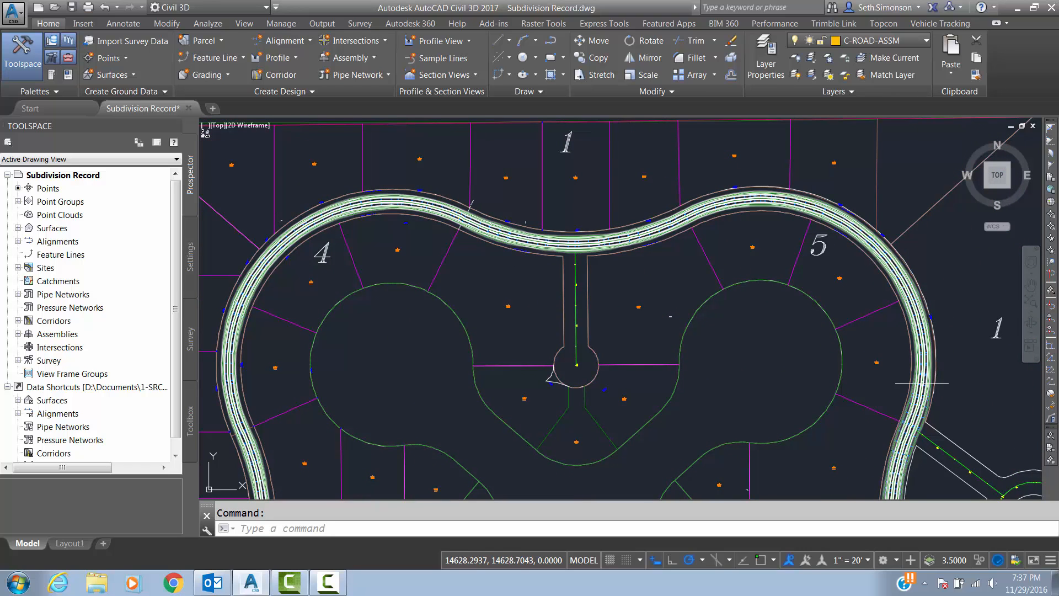
pyautogui.moveTo(831, 398); pyautogui.dragTo(785, 296, button='middle')
pyautogui.scroll(-3, 753, 312)
pyautogui.scroll(2, 742, 298)
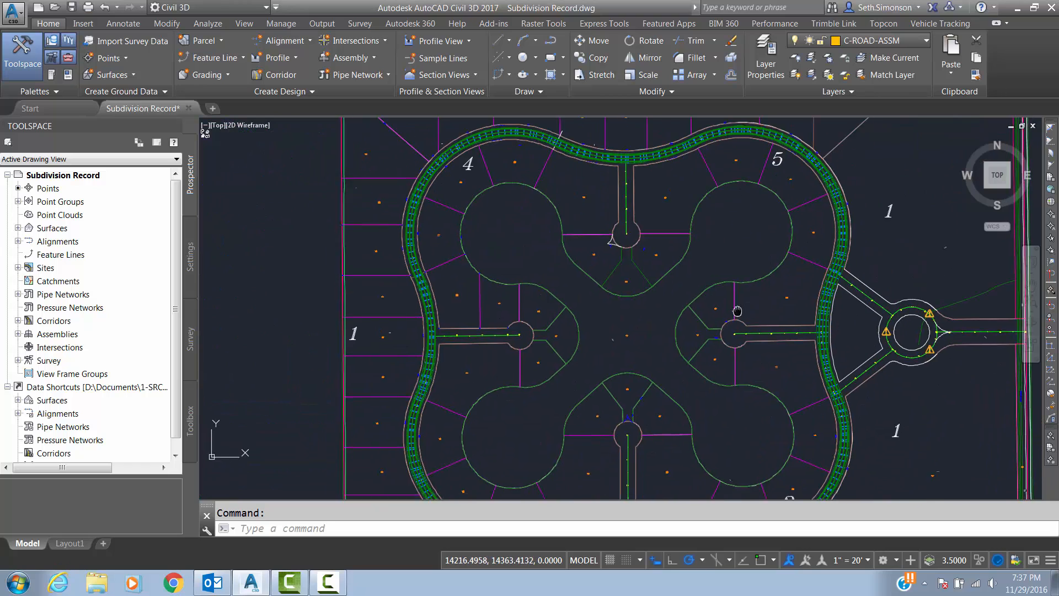
pyautogui.scroll(-3, 740, 291)
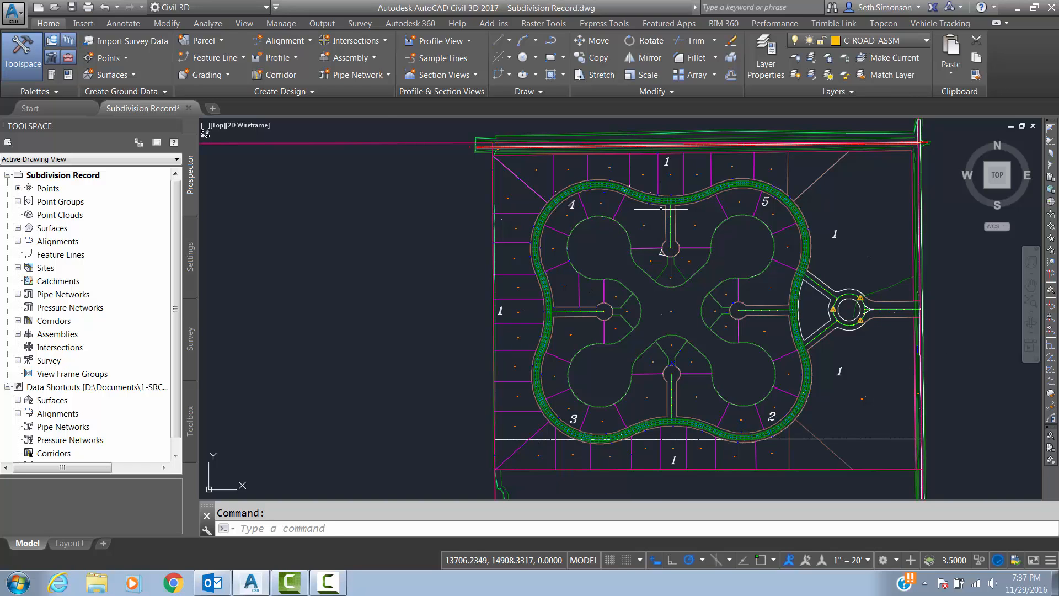
# - Examine the loop road corridor and where the cul-de-sac streets and roundabout legs meet it
pyautogui.scroll(2, 674, 200)
pyautogui.scroll(4, 674, 200)
pyautogui.scroll(-2, 669, 205)
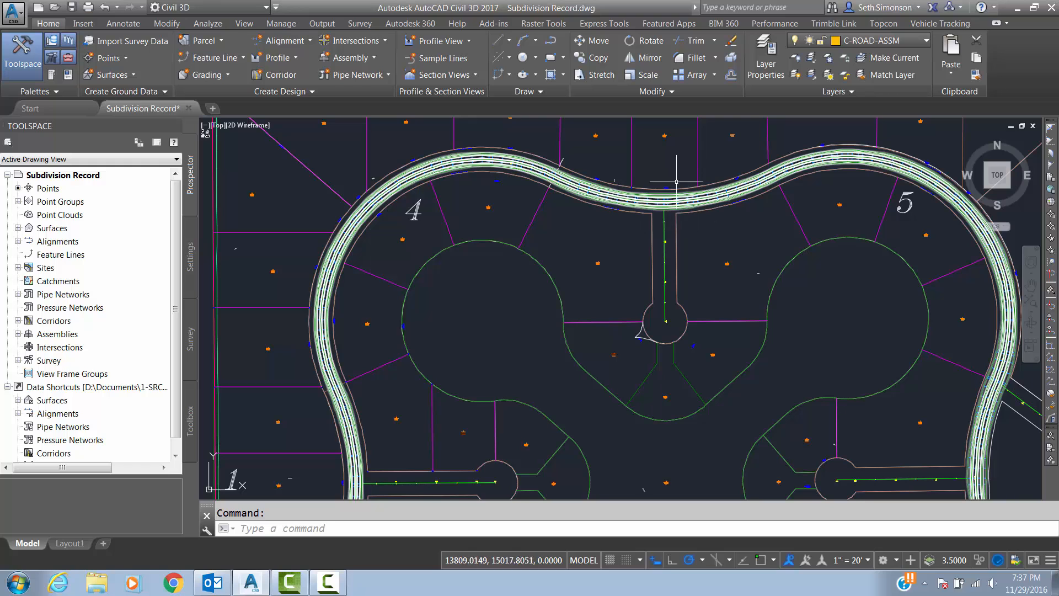
pyautogui.scroll(-3, 679, 193)
pyautogui.scroll(5, 483, 313)
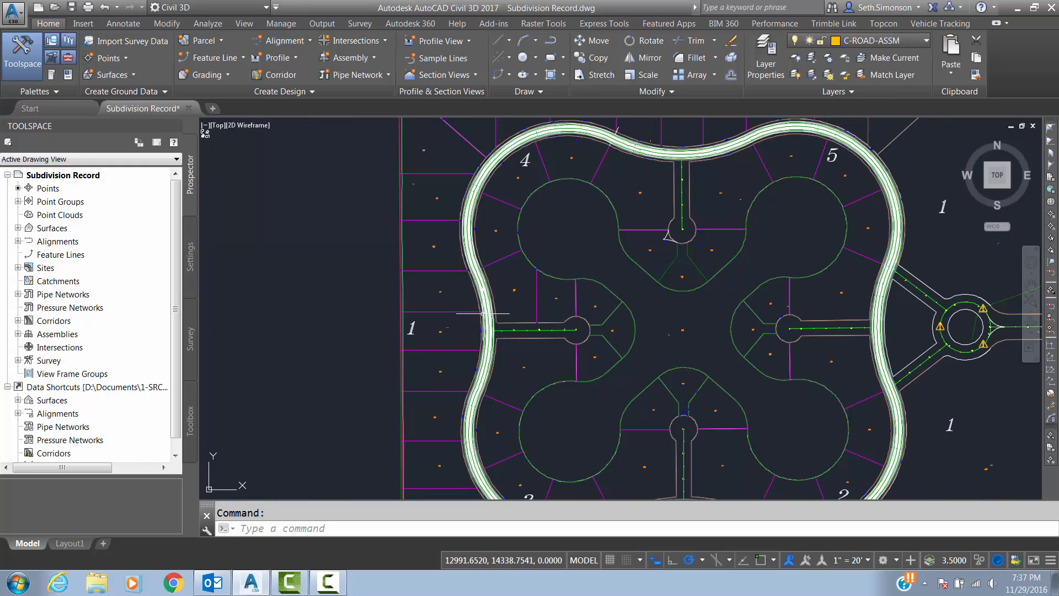
pyautogui.scroll(-4, 482, 313)
pyautogui.scroll(-4, 548, 232)
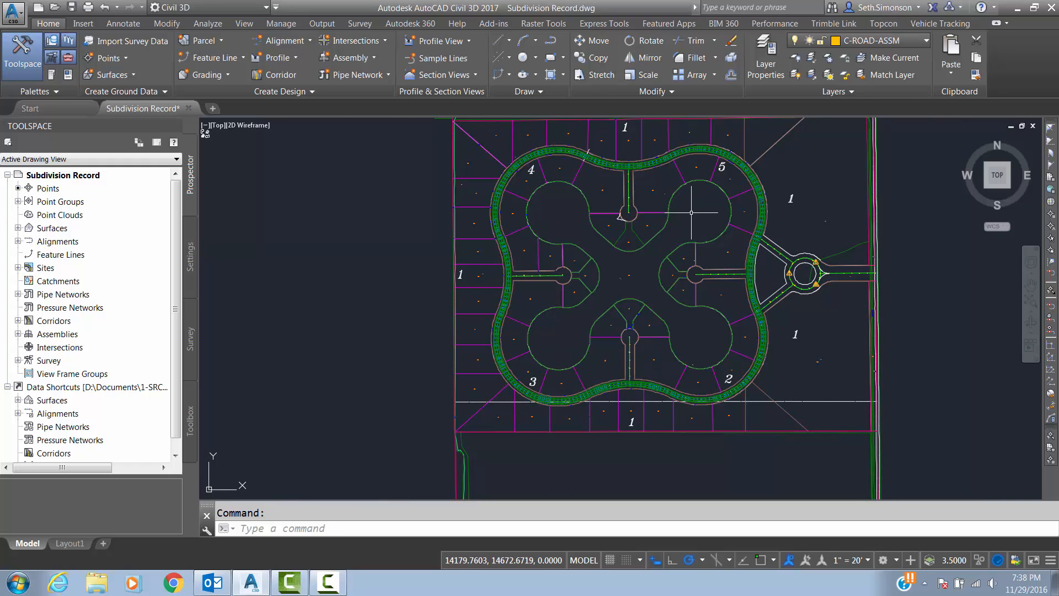
pyautogui.scroll(4, 618, 165)
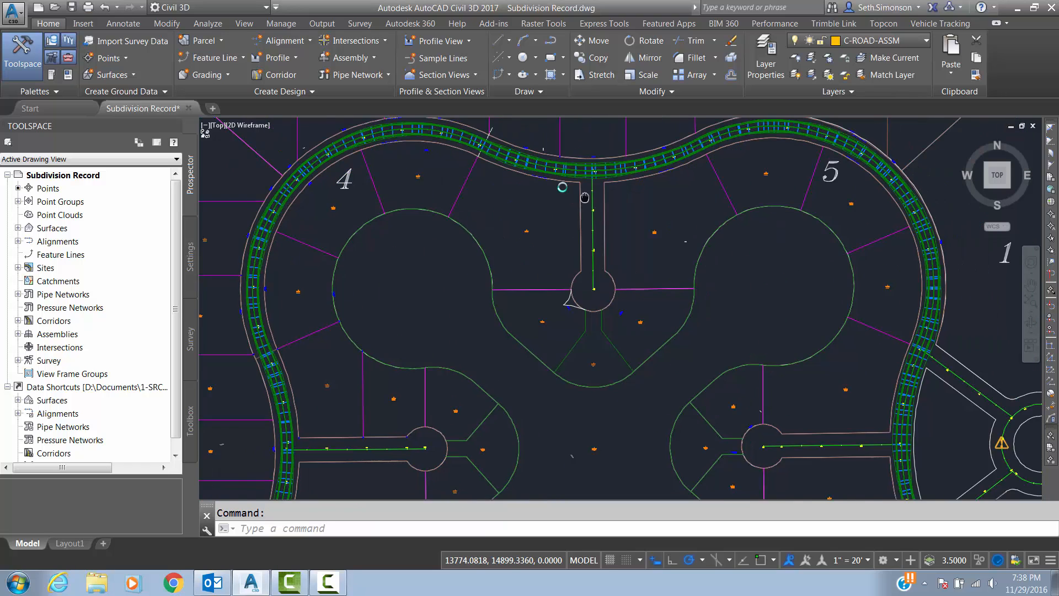
pyautogui.scroll(-2, 562, 167)
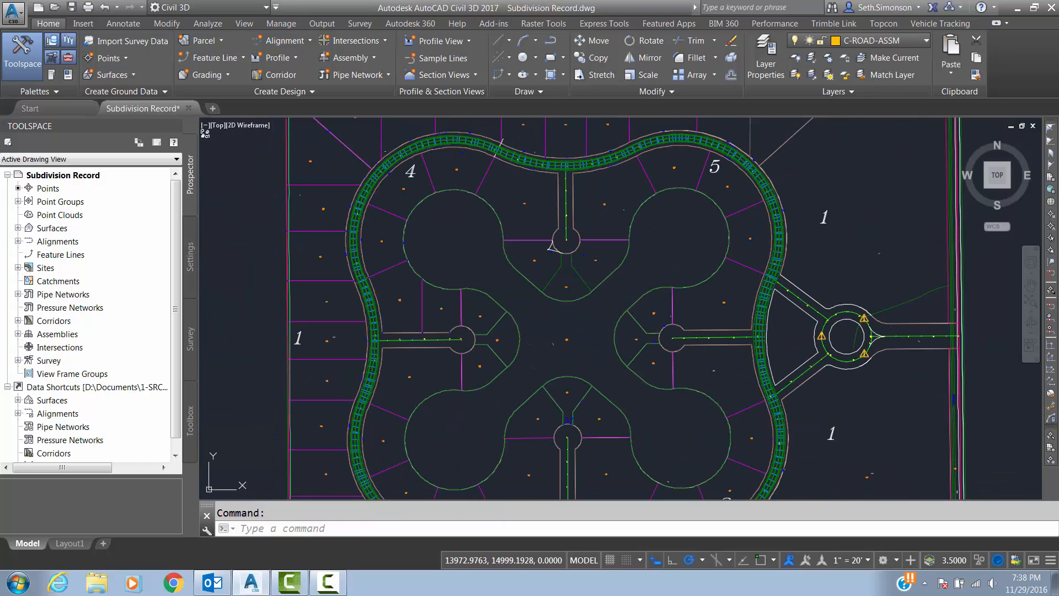
# - Select the loop road corridor, inspect where its start and end meet at the east cul-de-sac street, and open its corridor properties
pyautogui.click(612, 158)
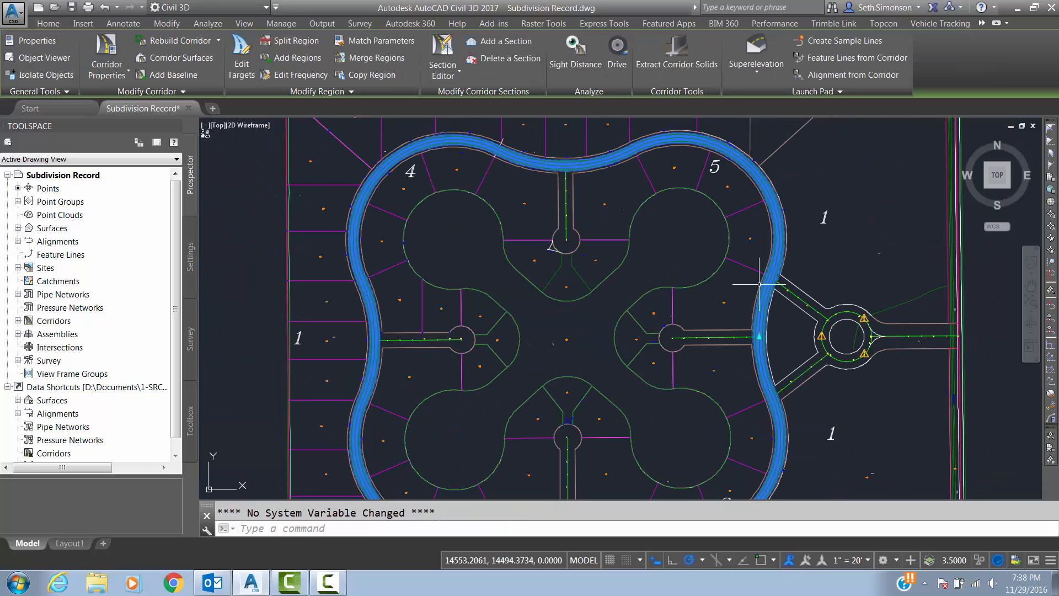
pyautogui.scroll(2, 695, 292)
pyautogui.scroll(6, 695, 292)
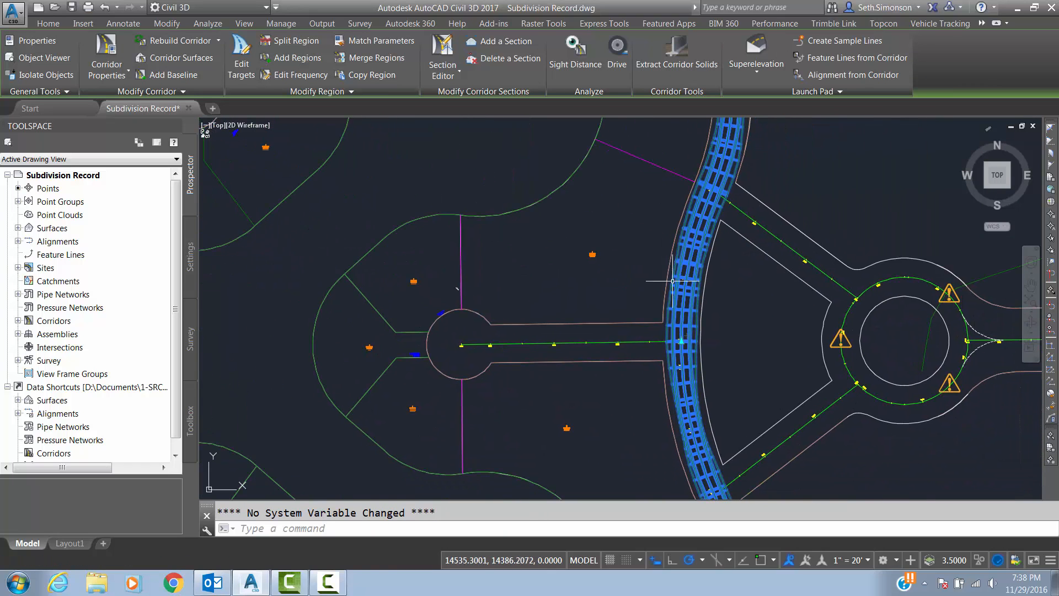
pyautogui.scroll(5, 672, 386)
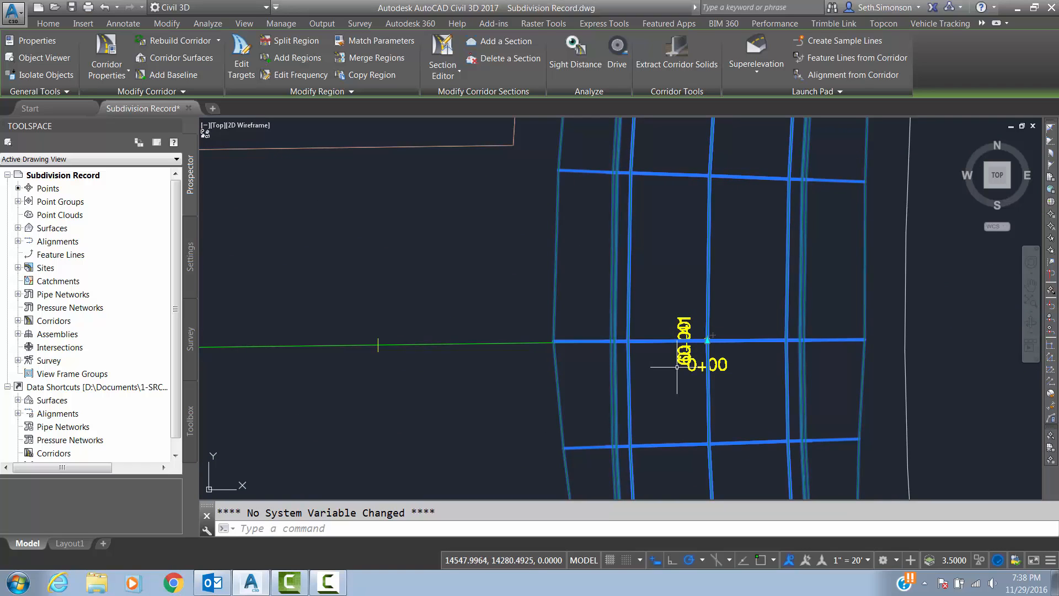
pyautogui.scroll(-6, 718, 302)
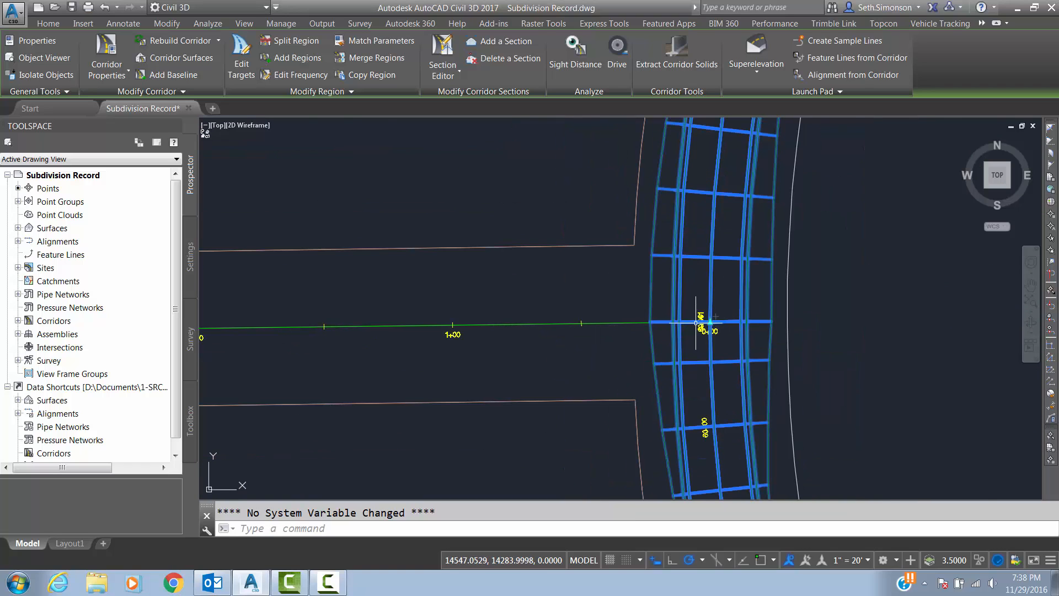
pyautogui.scroll(3, 698, 324)
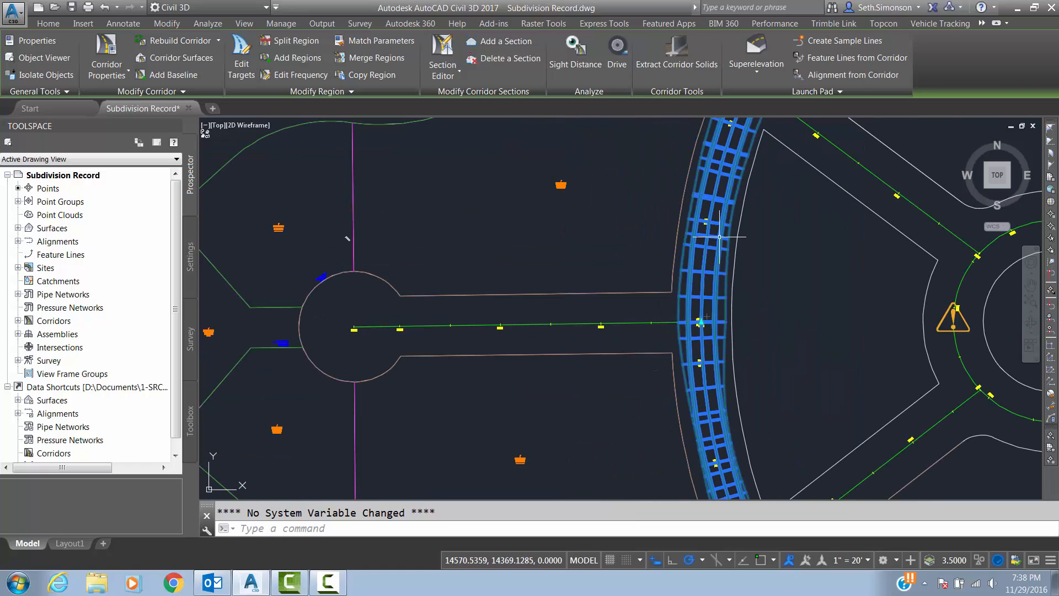
pyautogui.moveTo(720, 237)
pyautogui.click(99, 44)
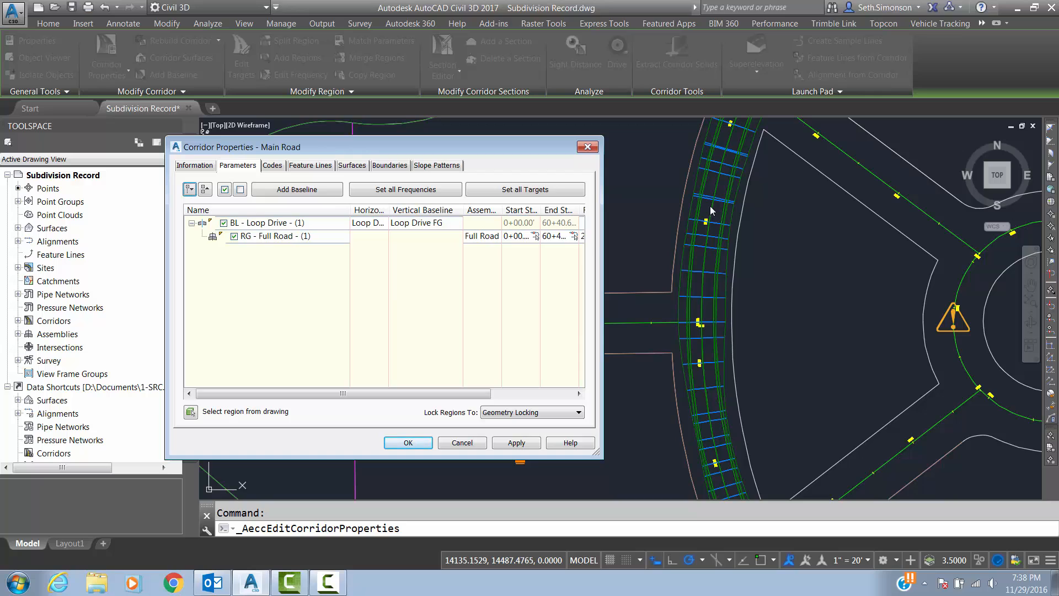
# - Set the start station of the RG - Full Road - (1) region to 0+80
pyautogui.click(271, 237)
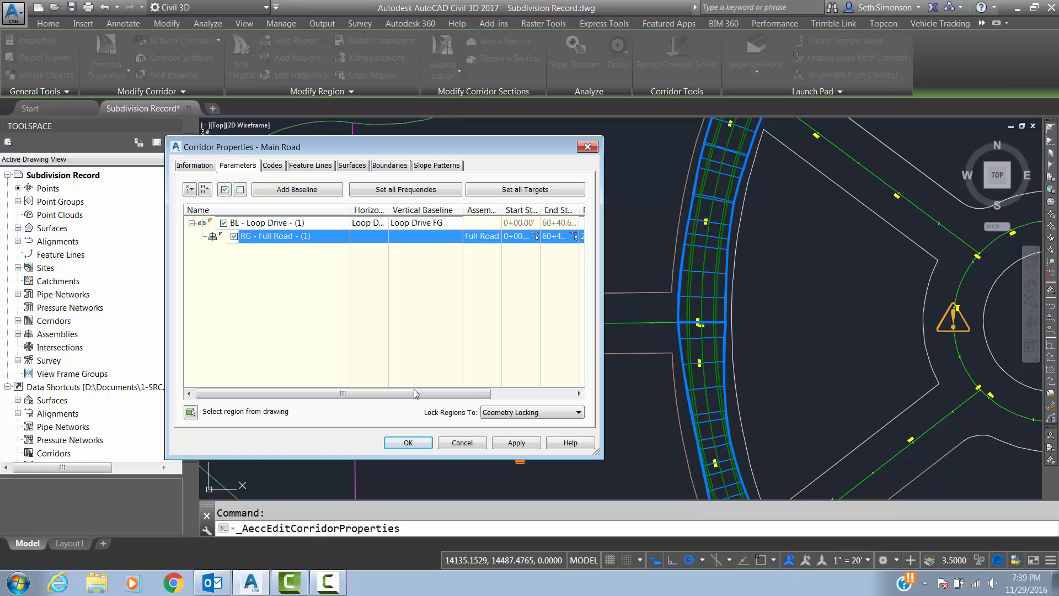
pyautogui.moveTo(418, 393); pyautogui.dragTo(468, 394)
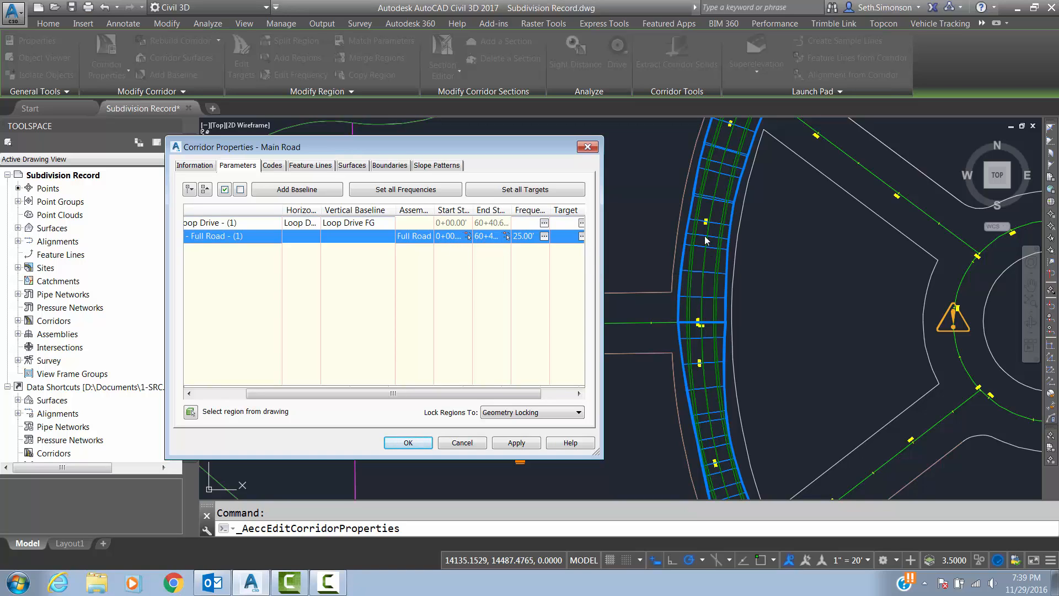
pyautogui.click(442, 236)
pyautogui.write('80')
pyautogui.press('Return')
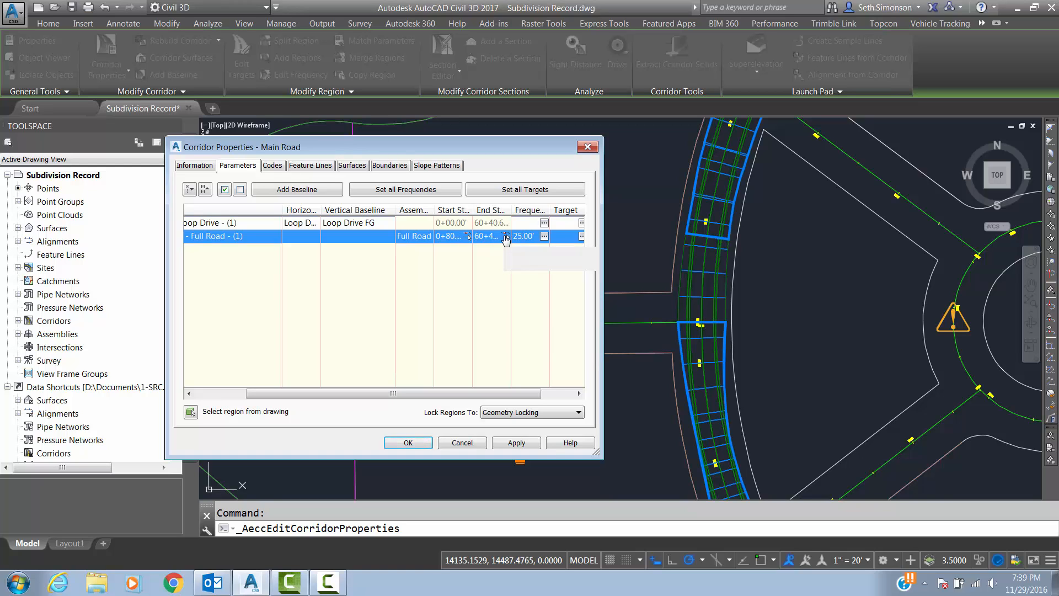
# - Pick the Full Road region's end station just south of the east cul-de-sac intersection, and rebuild the corridor with the changes
pyautogui.click(505, 237)
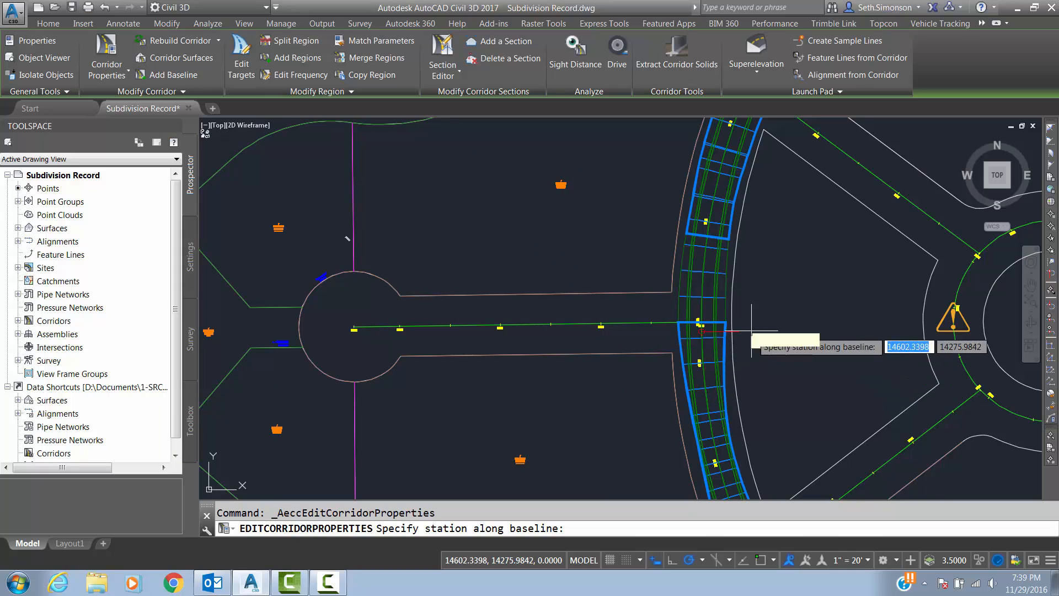
pyautogui.click(779, 394)
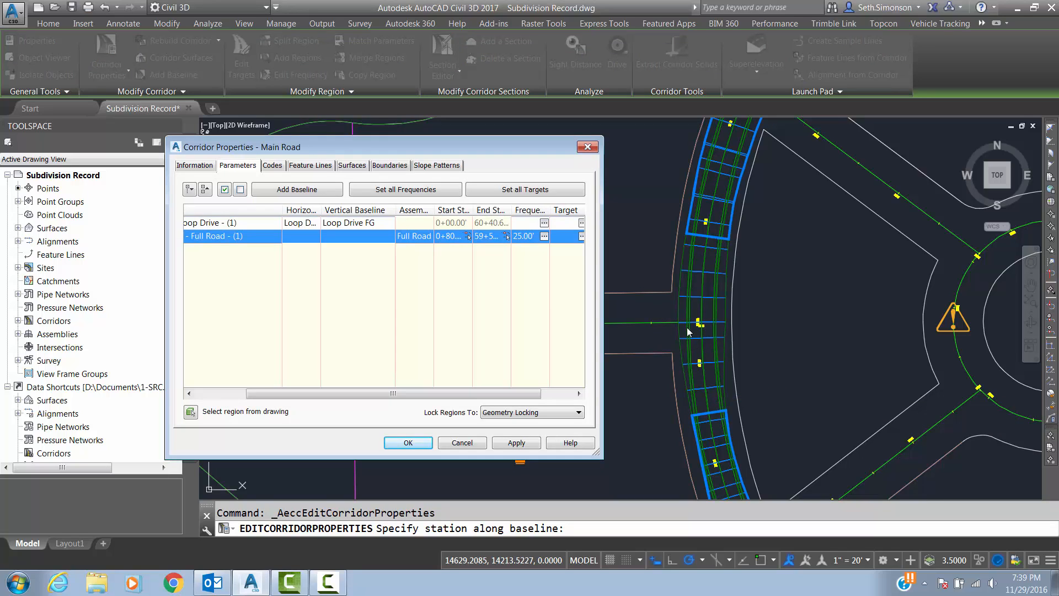
pyautogui.click(516, 442)
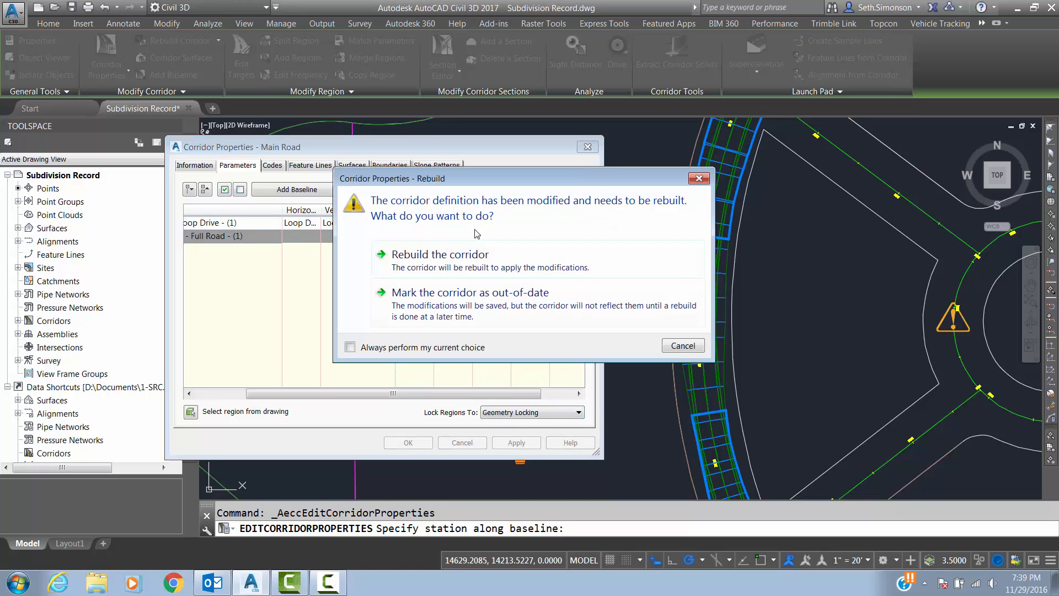
pyautogui.click(441, 263)
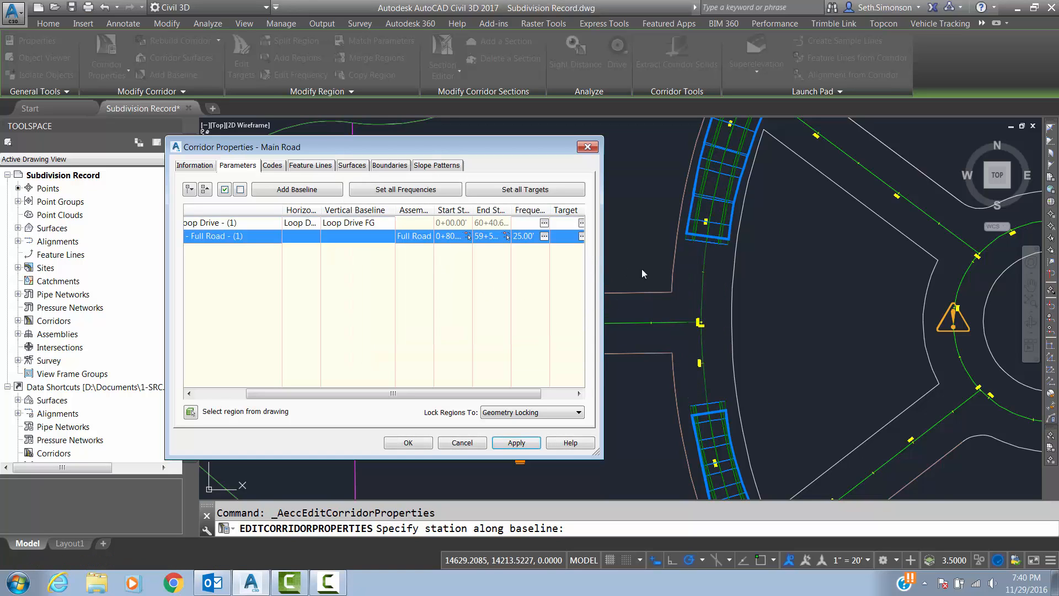
pyautogui.click(406, 443)
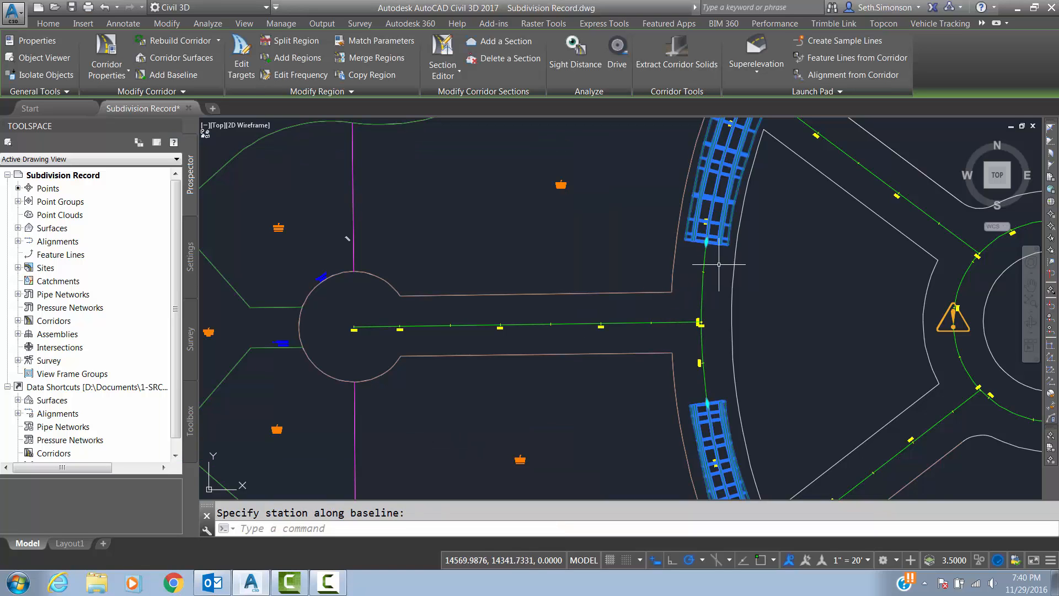
# - Split the corridor region on both sides of the northern roundabout leg's intersection, placing the northern split at about station 3+41
pyautogui.scroll(-5, 724, 272)
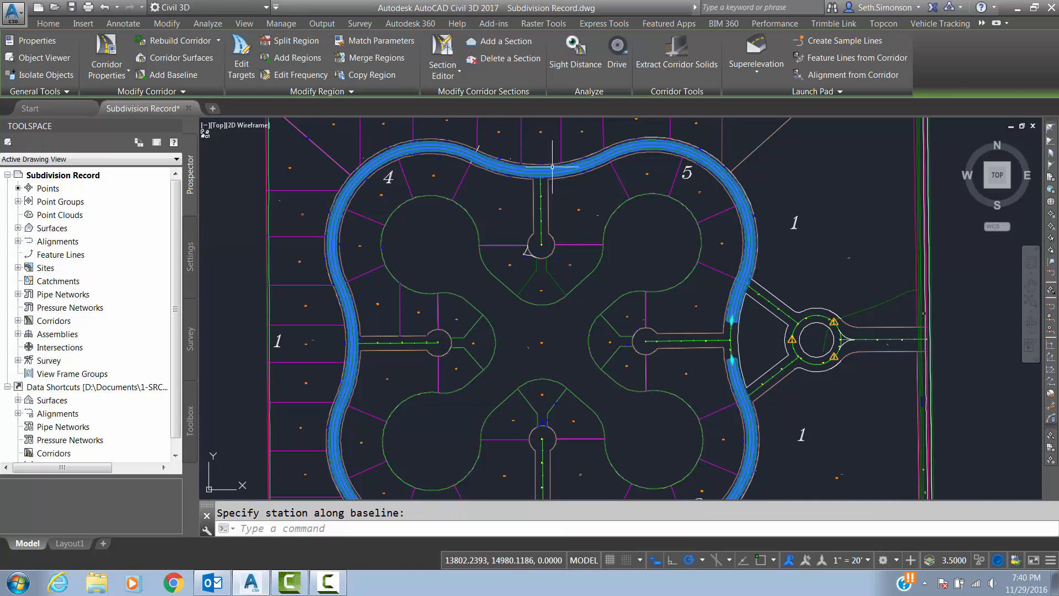
pyautogui.scroll(3, 756, 290)
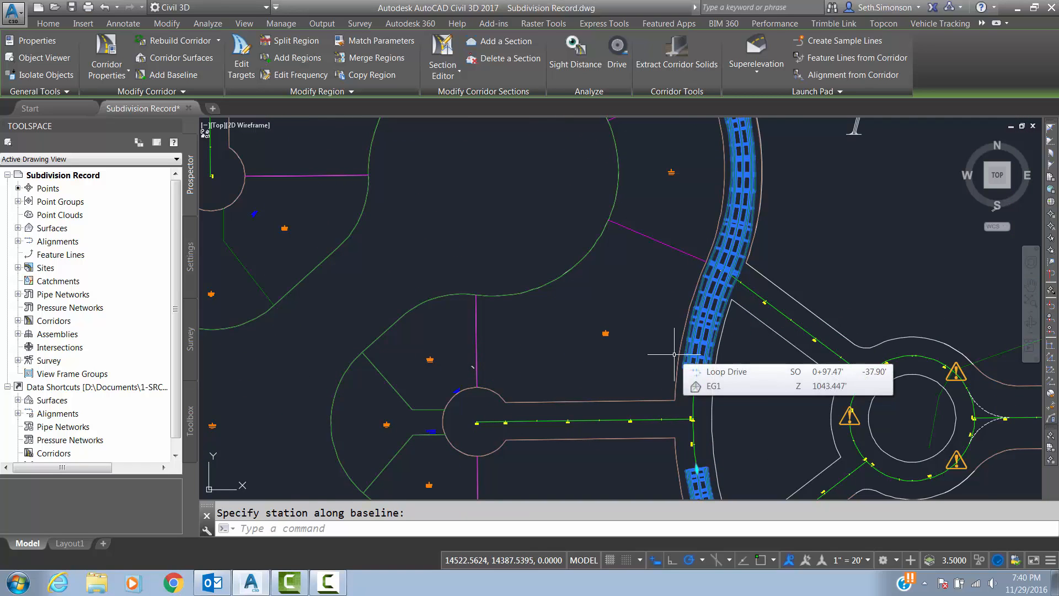
pyautogui.scroll(-4, 687, 385)
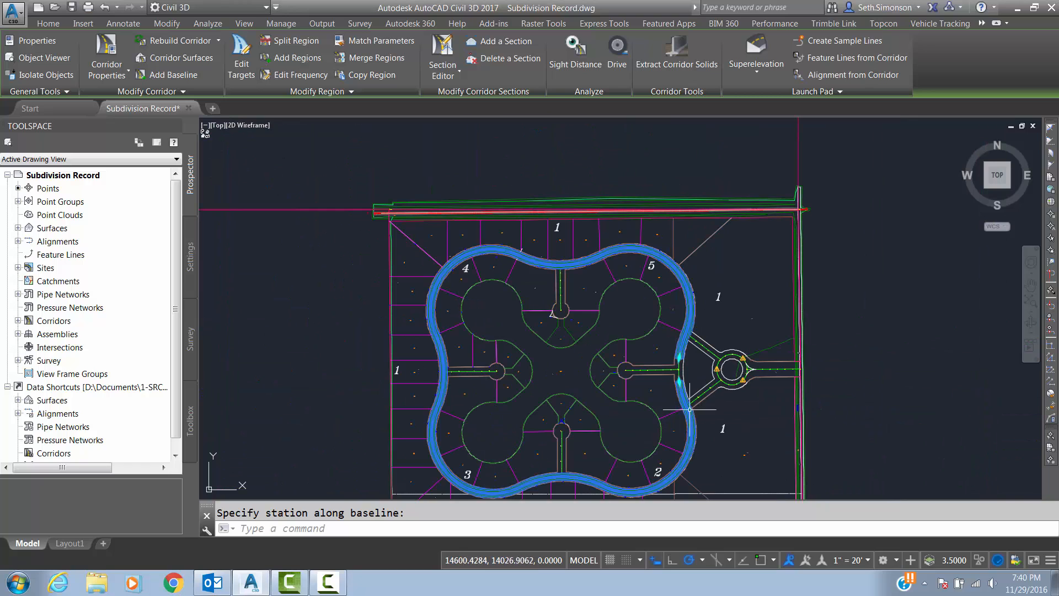
pyautogui.scroll(6, 692, 330)
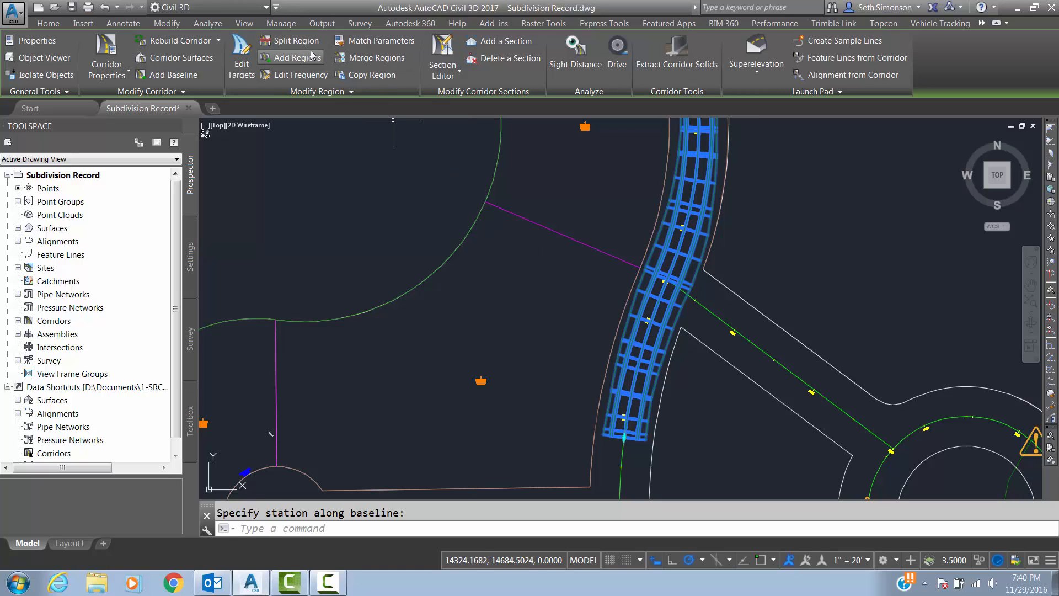
pyautogui.click(289, 41)
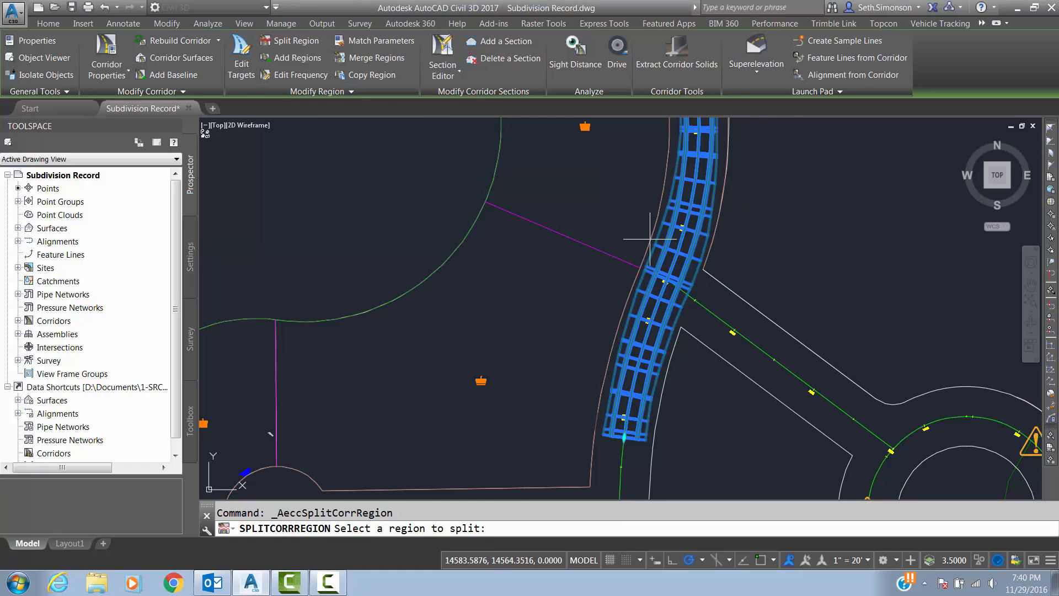
pyautogui.click(670, 290)
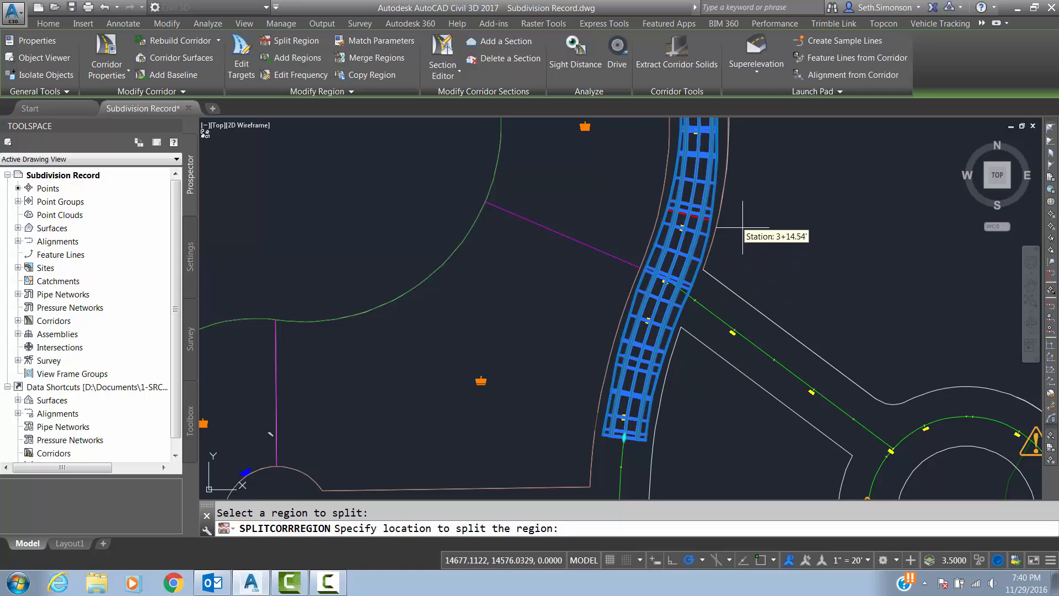
pyautogui.click(687, 370)
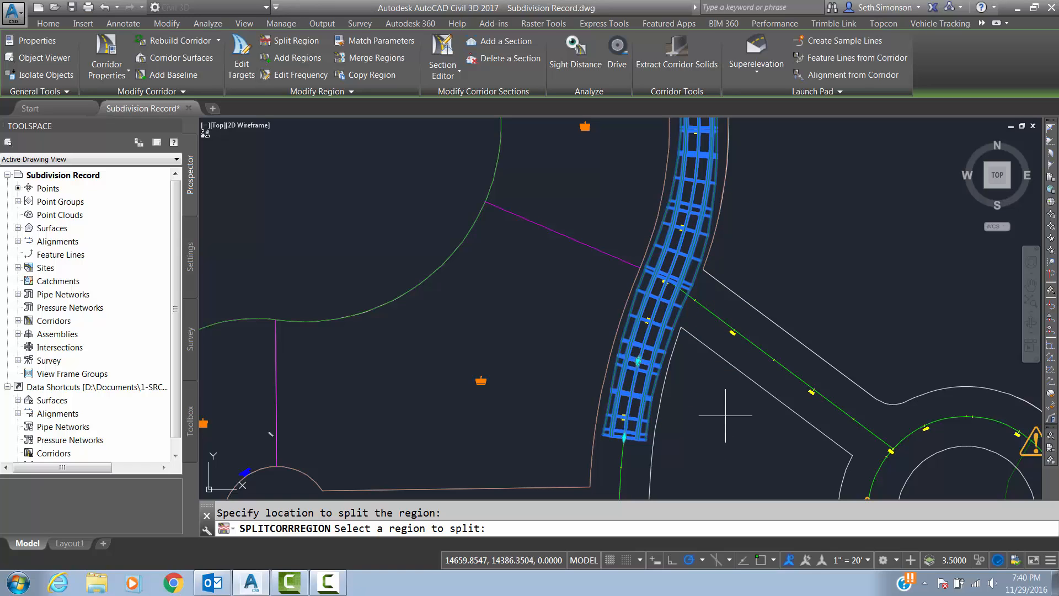
pyautogui.click(687, 251)
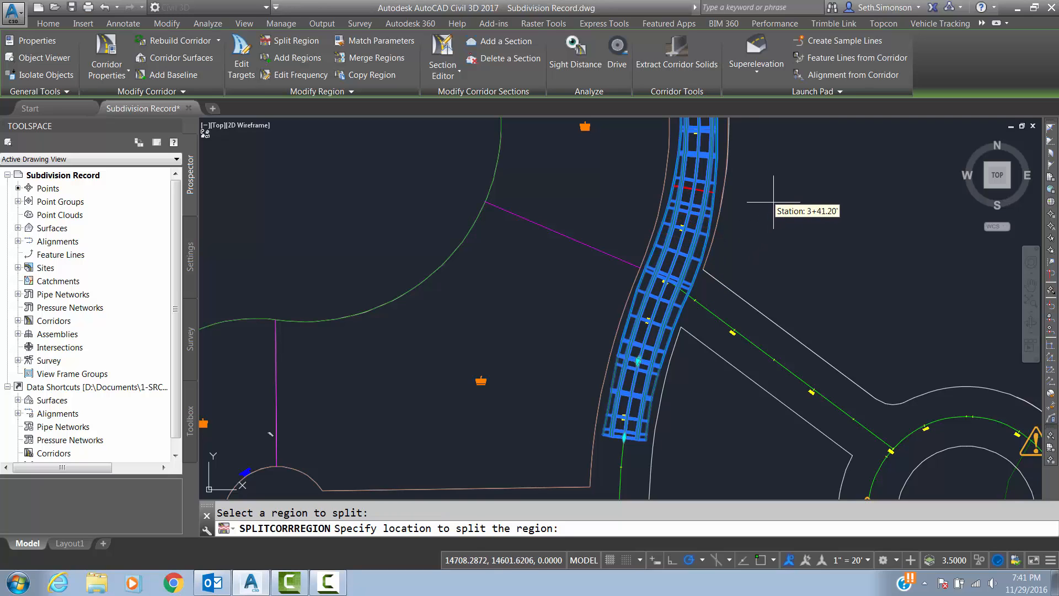
pyautogui.click(773, 202)
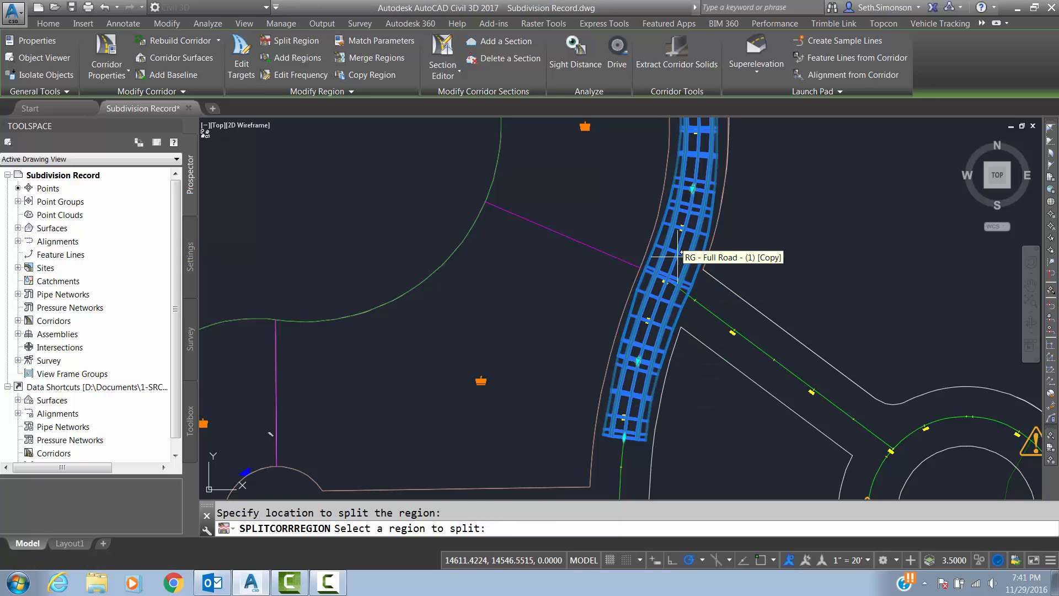
# - Split the corridor region just east and just west of the north cul-de-sac street's intersection with the loop road
pyautogui.scroll(-3, 686, 265)
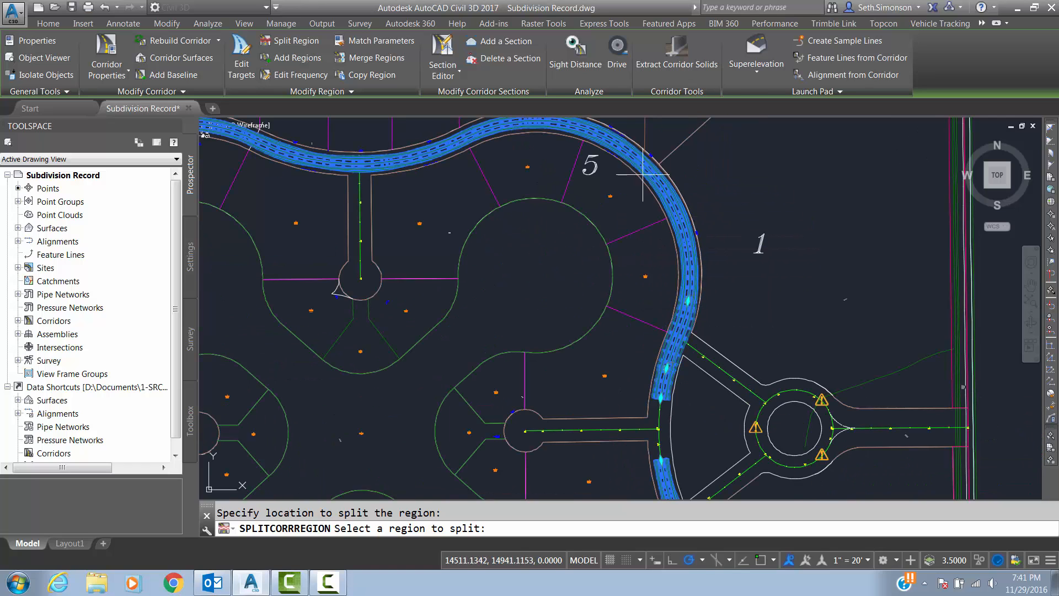
pyautogui.moveTo(334, 259); pyautogui.dragTo(436, 314, button='middle')
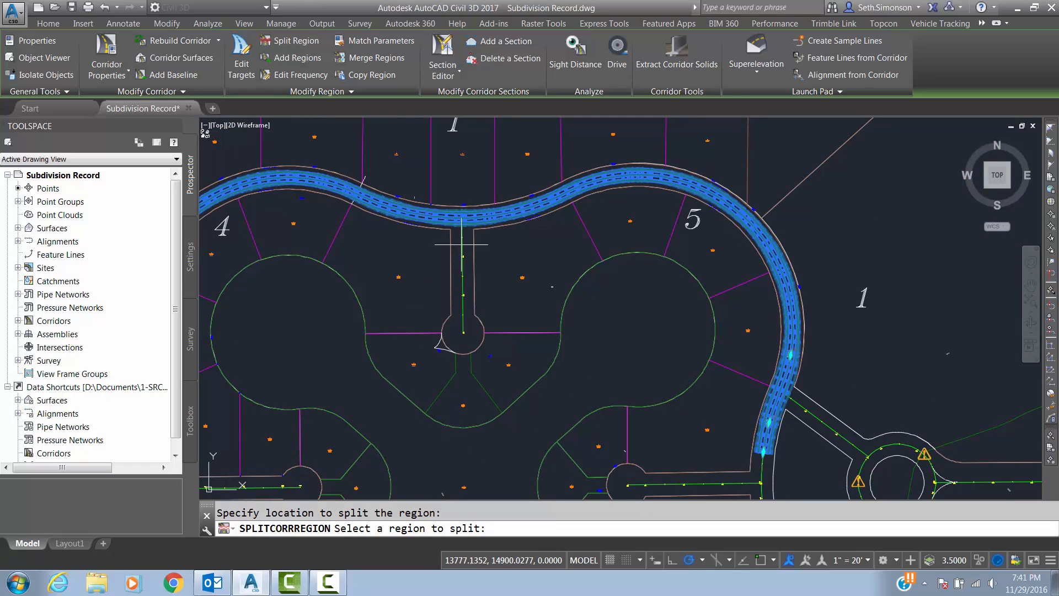
pyautogui.scroll(4, 461, 244)
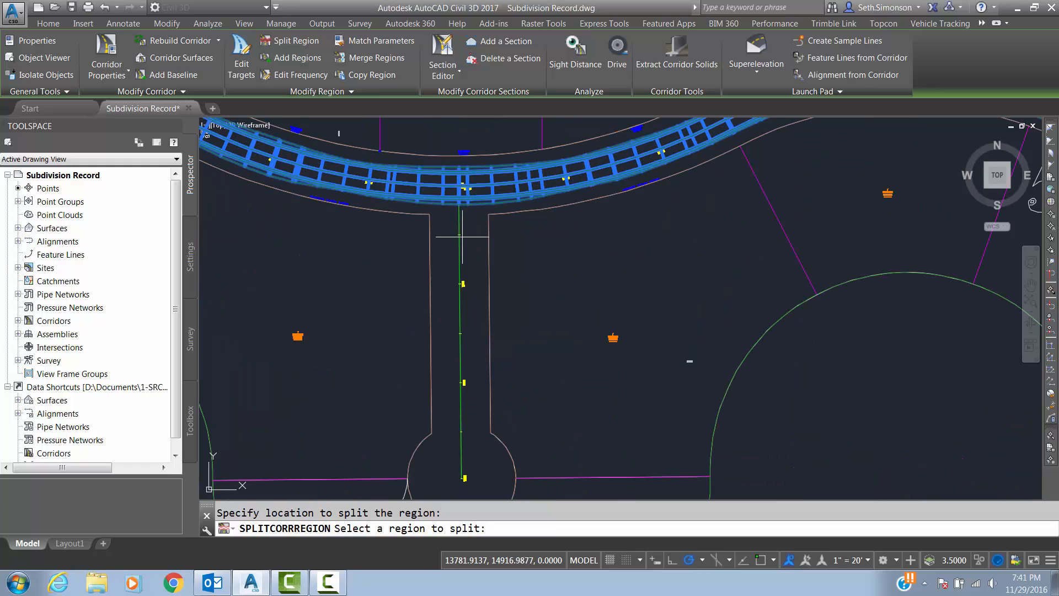
pyautogui.click(510, 181)
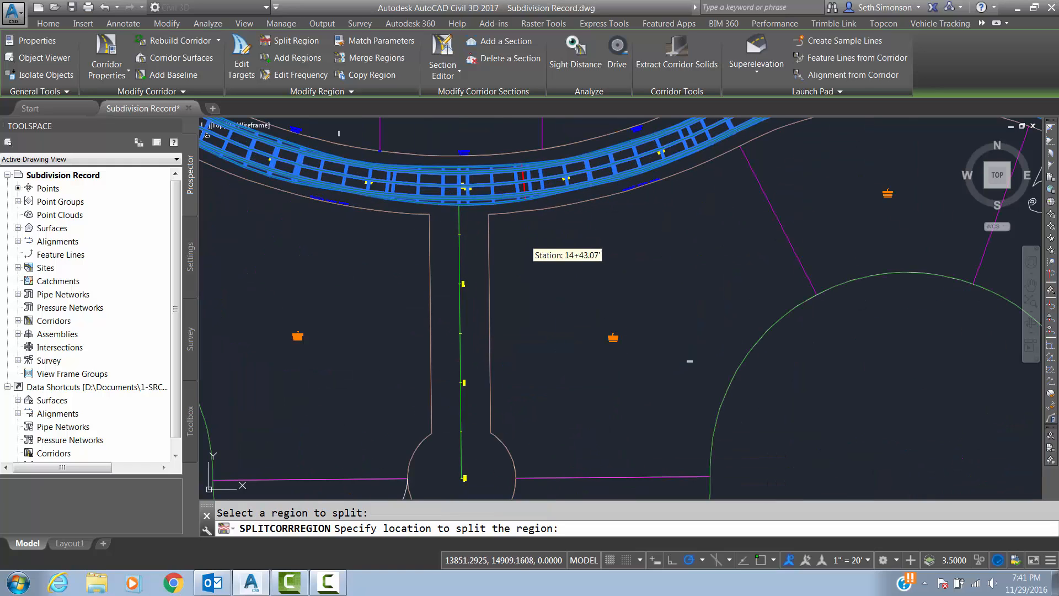
pyautogui.click(554, 255)
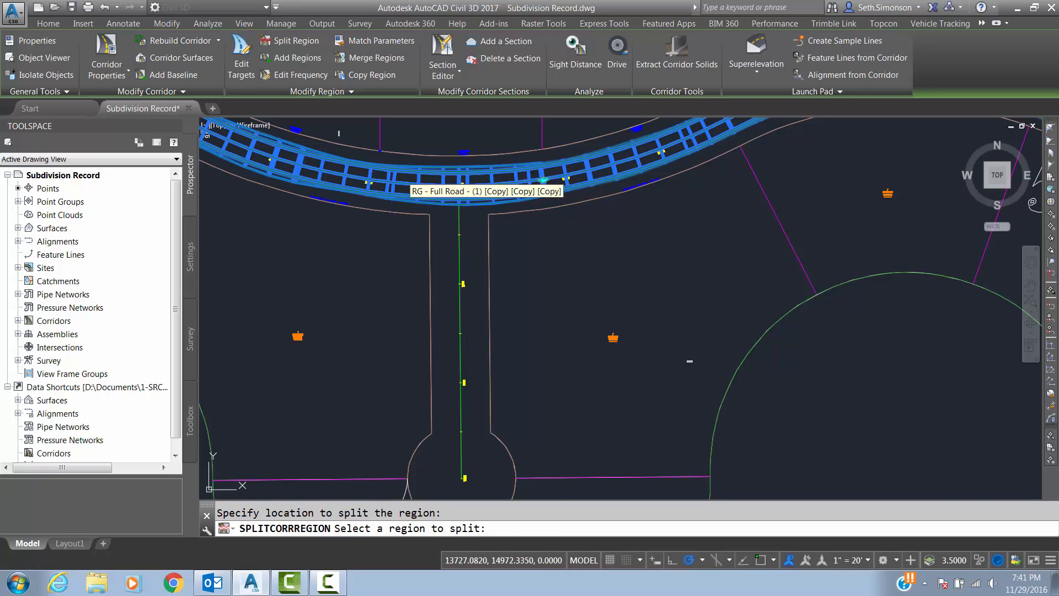
pyautogui.click(415, 189)
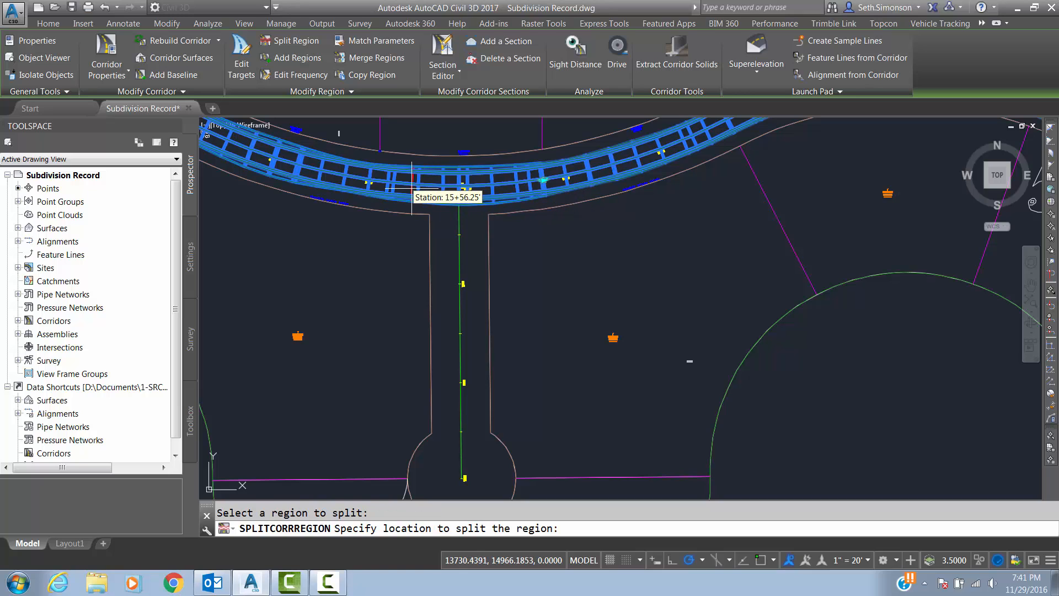
pyautogui.click(374, 259)
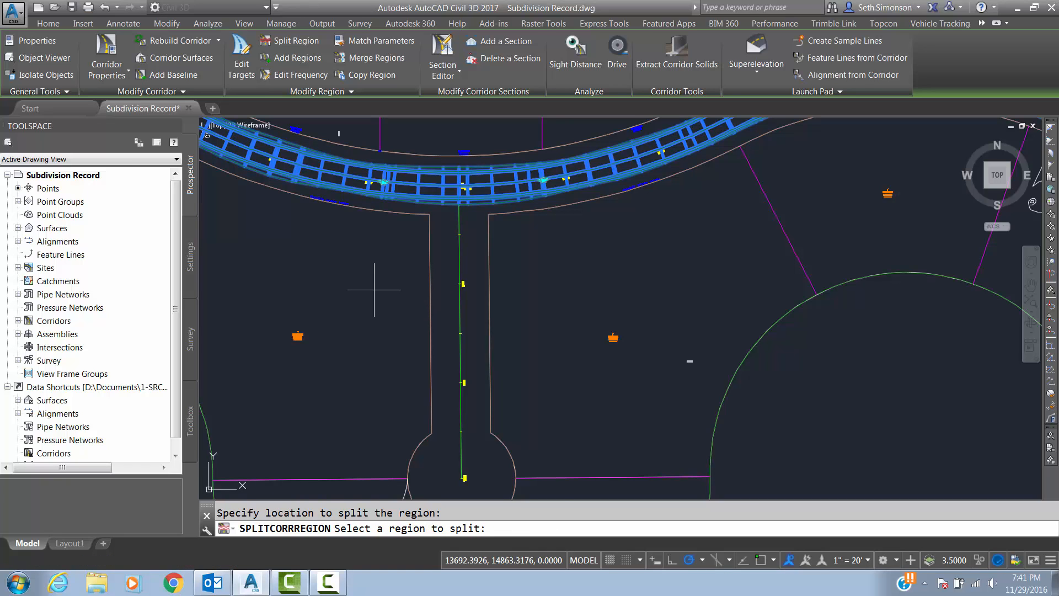
# - Split the corridor region just north of the west cul-de-sac street's intersection, at about station 29+47, and just south of it
pyautogui.moveTo(387, 264); pyautogui.dragTo(463, 272, button='middle')
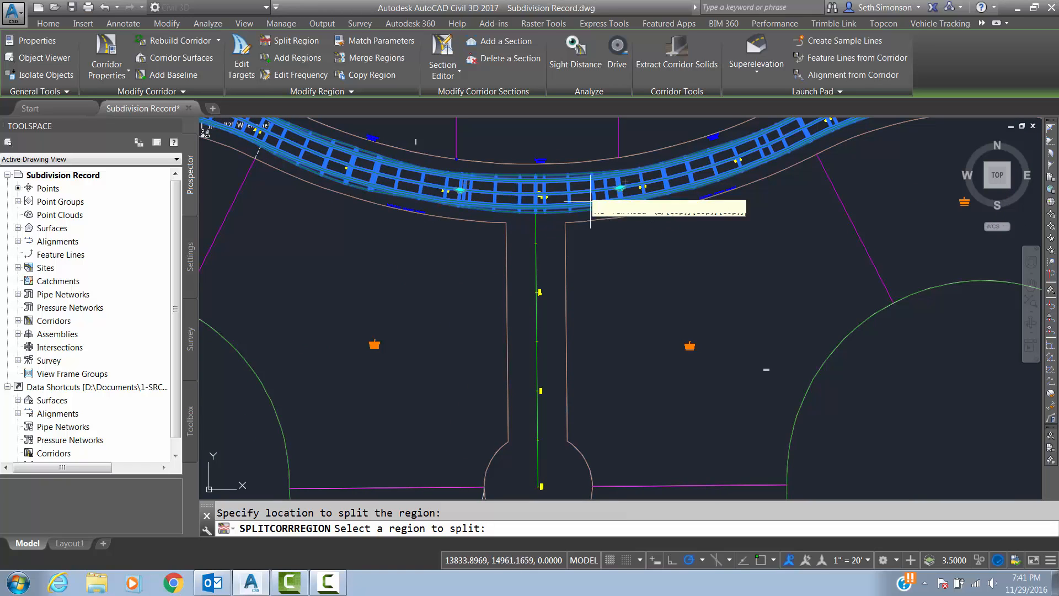
pyautogui.moveTo(428, 254)
pyautogui.mouseDown(button='middle')
pyautogui.moveTo(662, 268)
pyautogui.moveTo(692, 257)
pyautogui.mouseUp(button='middle')
pyautogui.moveTo(570, 259); pyautogui.dragTo(703, 251, button='middle')
pyautogui.scroll(-2, 703, 247)
pyautogui.moveTo(572, 236); pyautogui.dragTo(630, 133, button='middle')
pyautogui.moveTo(519, 295); pyautogui.dragTo(583, 180, button='middle')
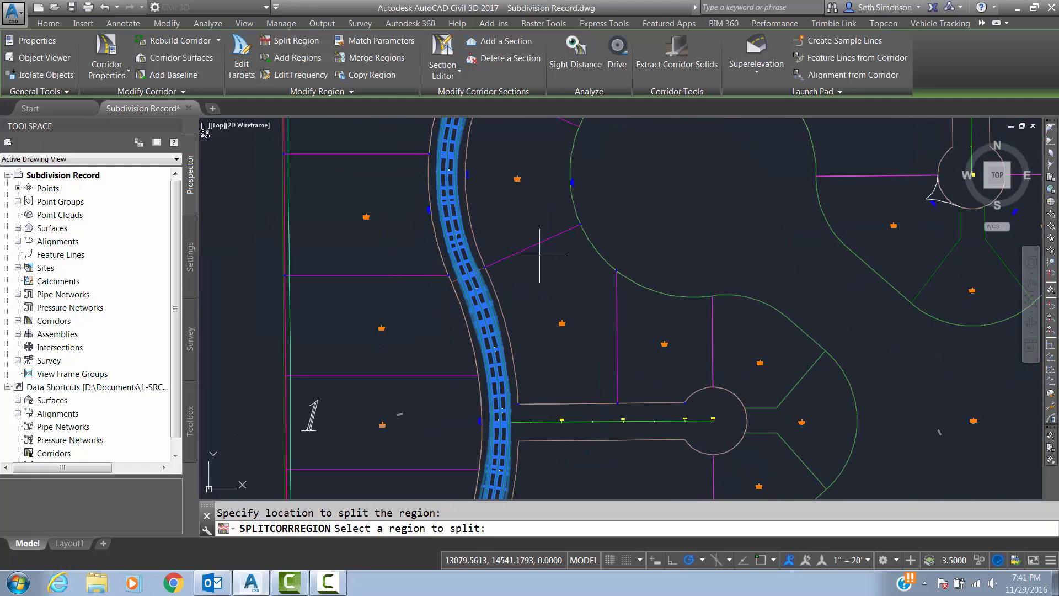
pyautogui.moveTo(539, 255); pyautogui.dragTo(572, 182, button='middle')
pyautogui.scroll(5, 541, 335)
pyautogui.moveTo(538, 367); pyautogui.dragTo(542, 281, button='middle')
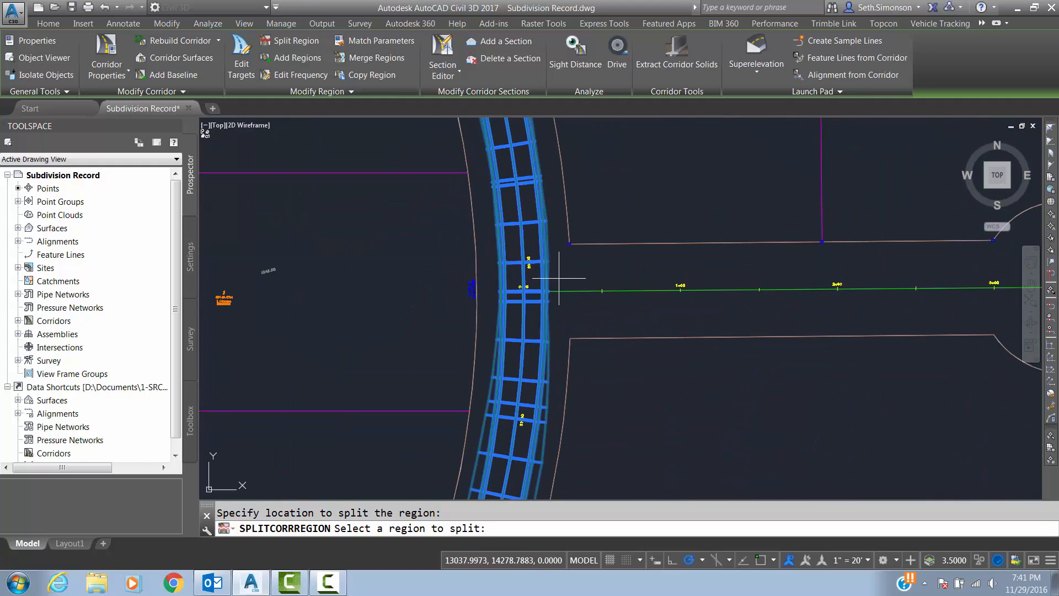
pyautogui.click(543, 287)
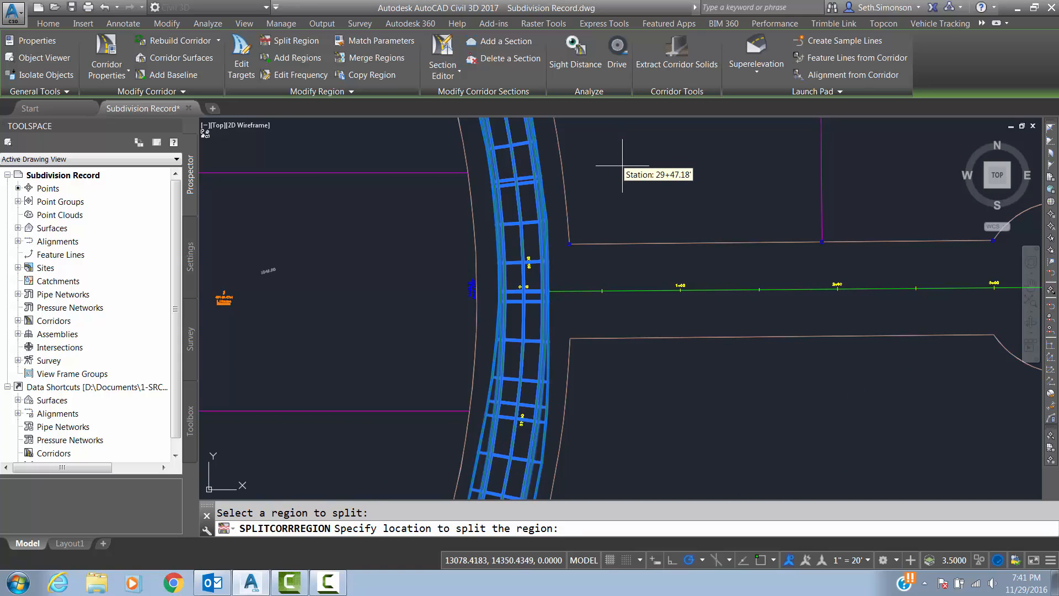
pyautogui.click(622, 165)
pyautogui.click(526, 316)
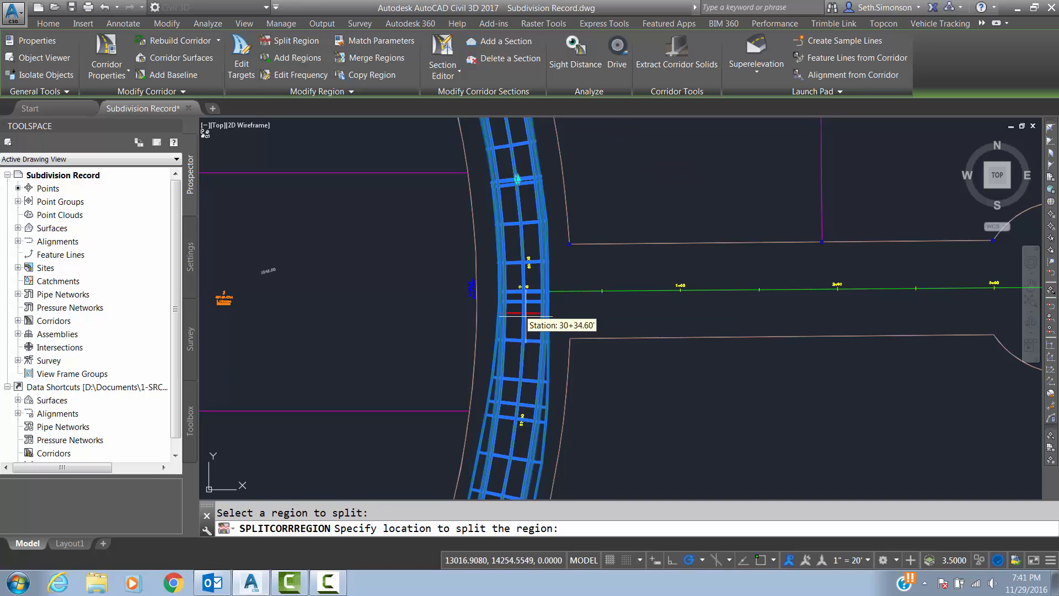
pyautogui.click(604, 400)
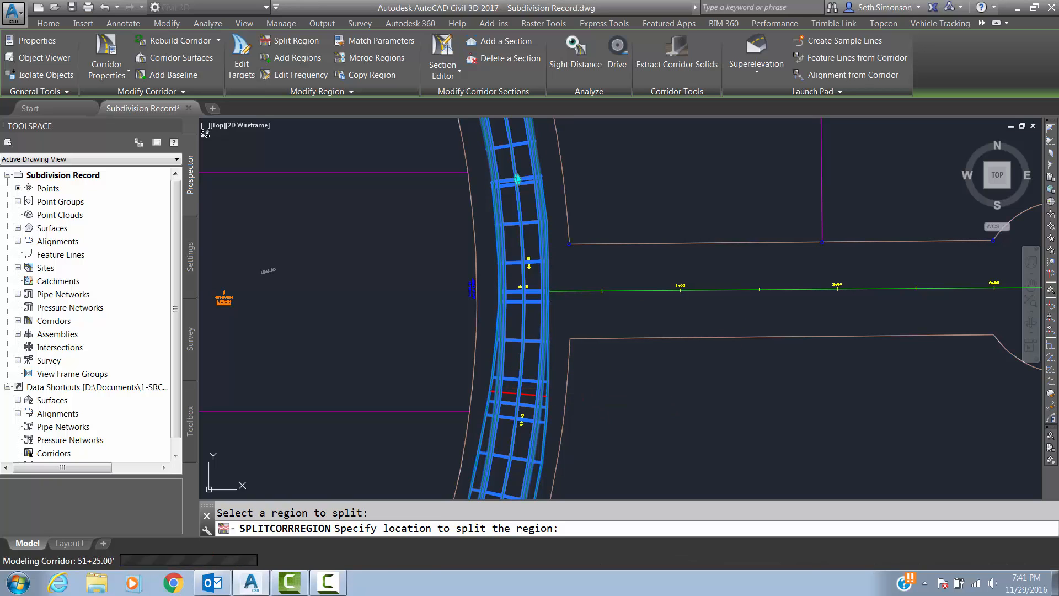
# - Split the corridor region just west of the south cul-de-sac street's intersection and just east of it, at about station 45+96
pyautogui.scroll(-5, 626, 374)
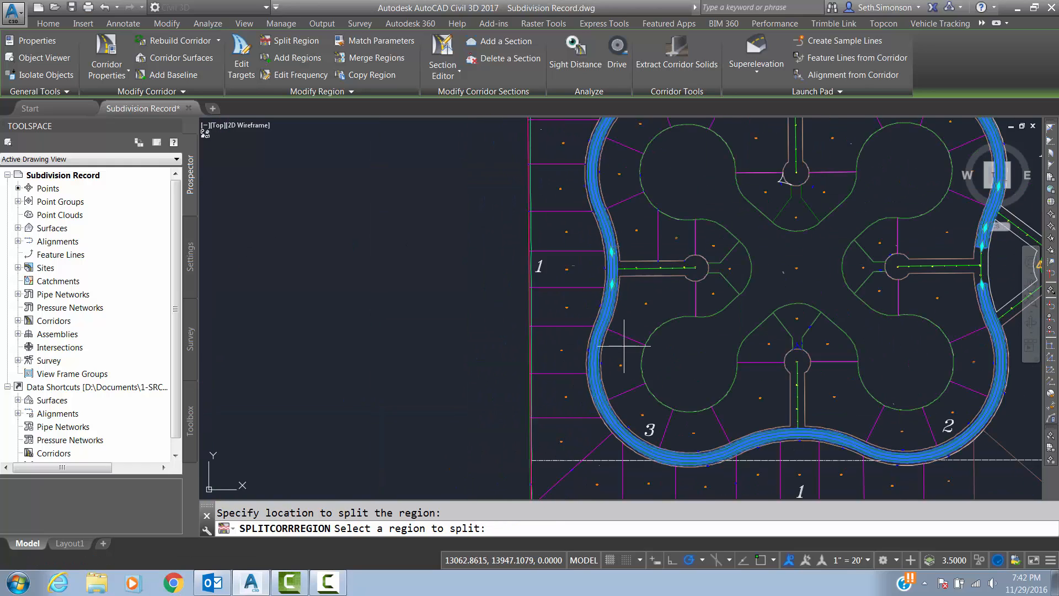
pyautogui.scroll(6, 753, 367)
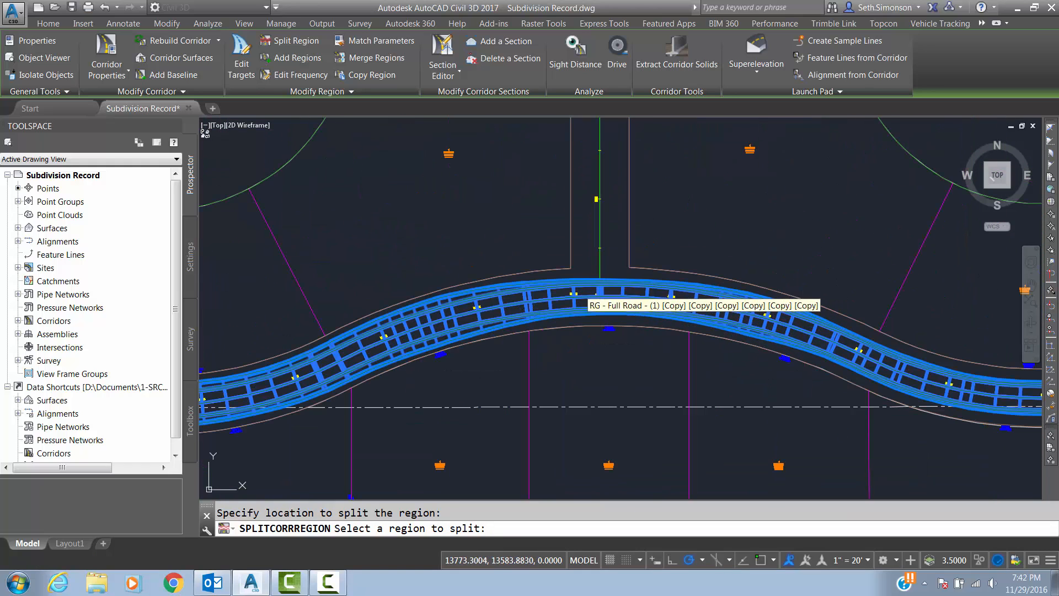
pyautogui.click(586, 295)
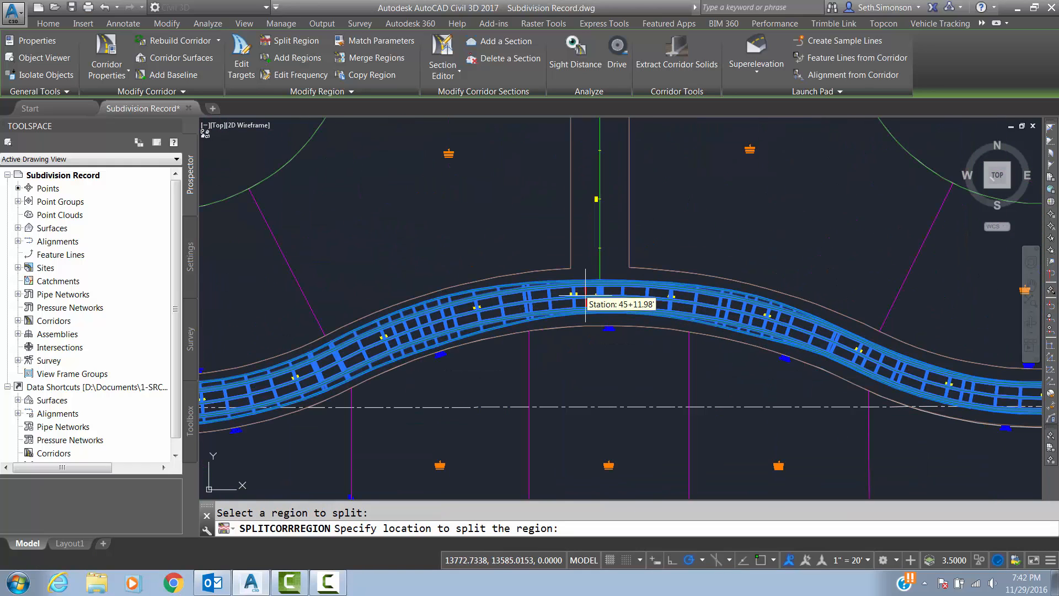
pyautogui.click(529, 236)
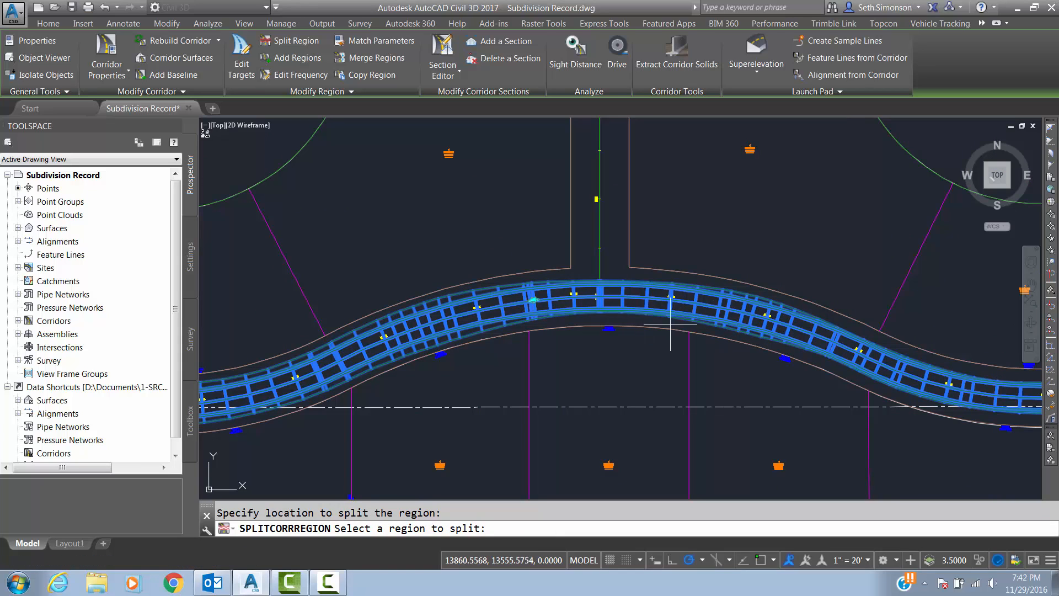
pyautogui.click(643, 299)
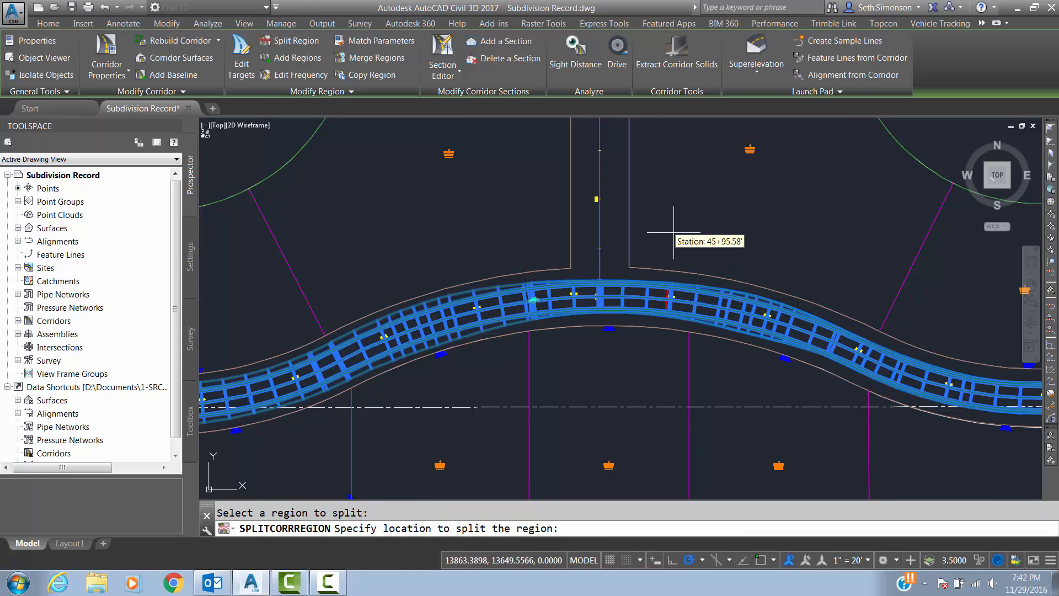
pyautogui.click(676, 232)
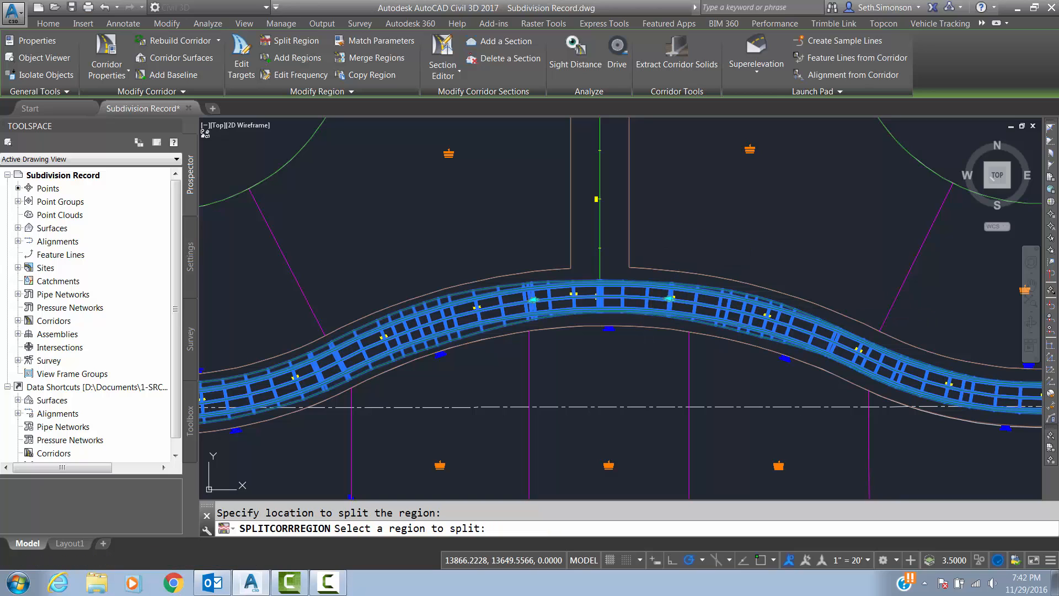
# - Split the corridor region south of the southern roundabout leg's intersection, at about station 57+23, and north of it, and finish splitting
pyautogui.moveTo(775, 255); pyautogui.dragTo(522, 253, button='middle')
pyautogui.scroll(-3, 557, 230)
pyautogui.moveTo(643, 236); pyautogui.dragTo(496, 275, button='middle')
pyautogui.moveTo(561, 220); pyautogui.dragTo(552, 300, button='middle')
pyautogui.scroll(5, 620, 206)
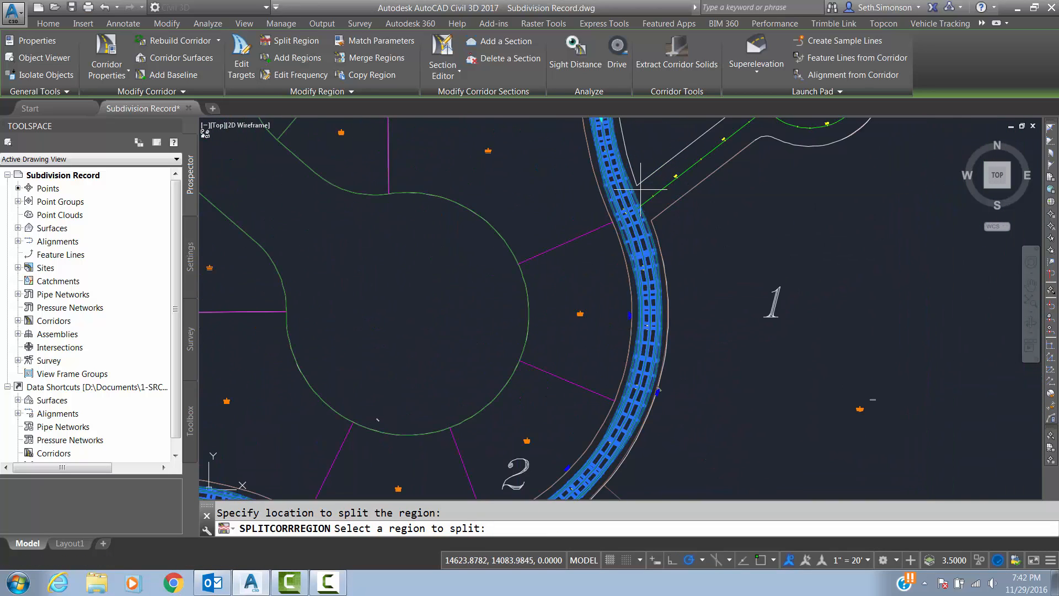
pyautogui.click(628, 255)
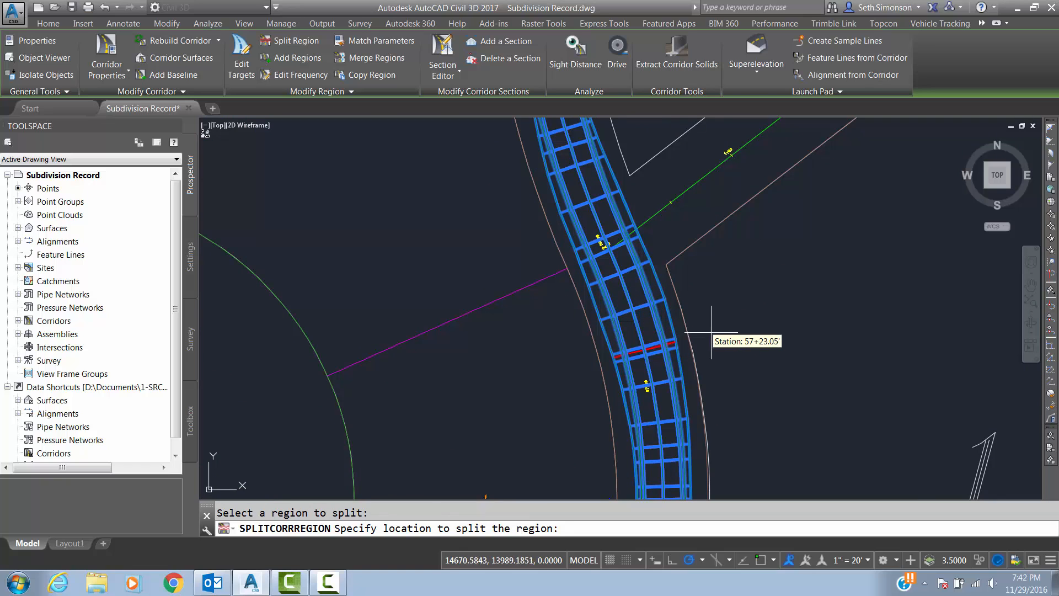
pyautogui.click(678, 354)
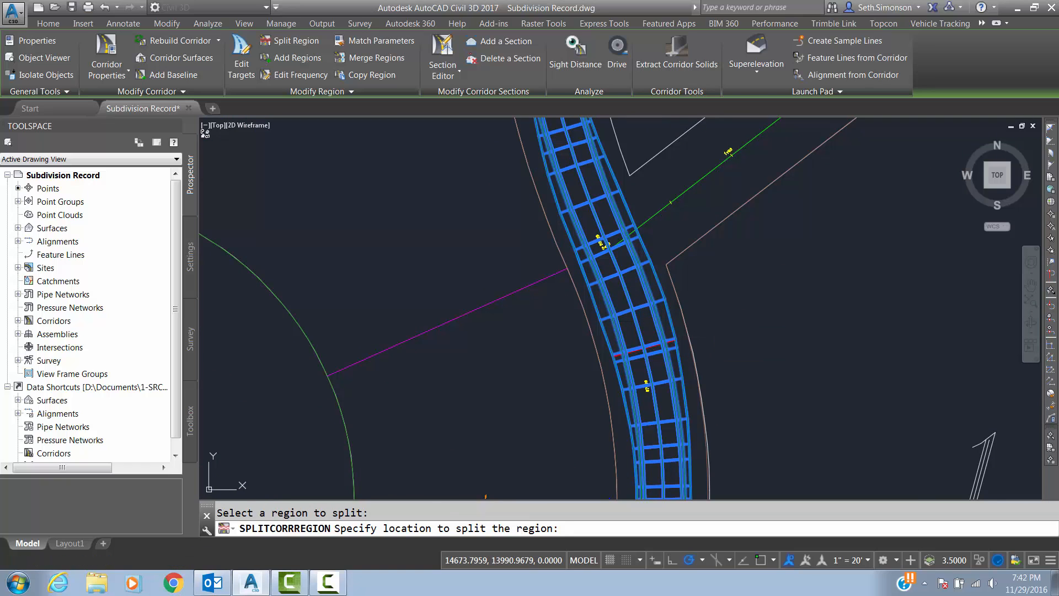
pyautogui.click(602, 224)
pyautogui.moveTo(603, 146); pyautogui.dragTo(605, 228, button='middle')
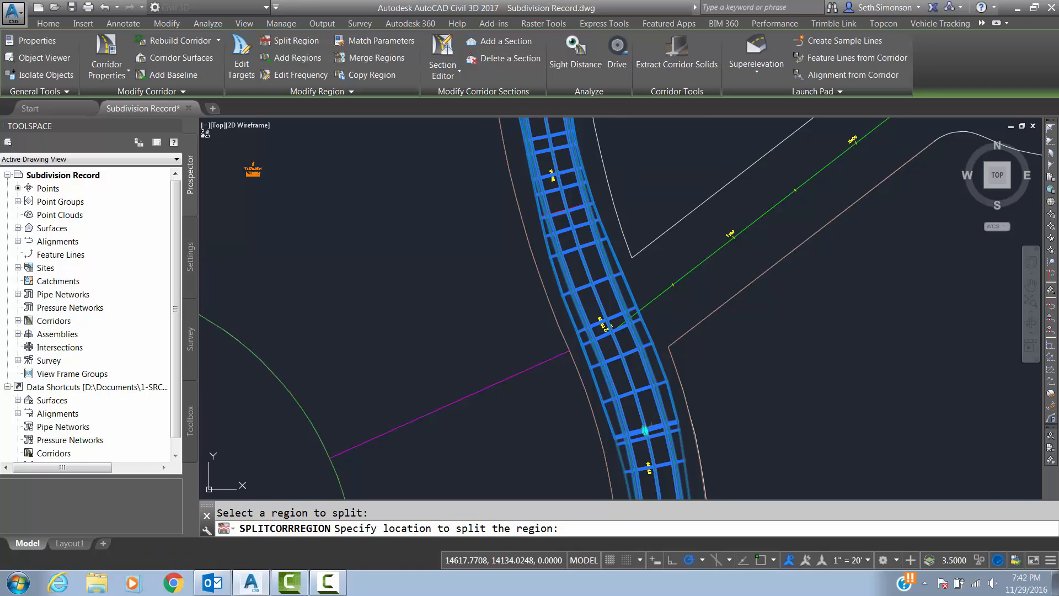
pyautogui.click(633, 189)
pyautogui.press('Return')
# - Delete the corridor region at the northern roundabout leg's intersection with the loop road
pyautogui.scroll(-4, 671, 254)
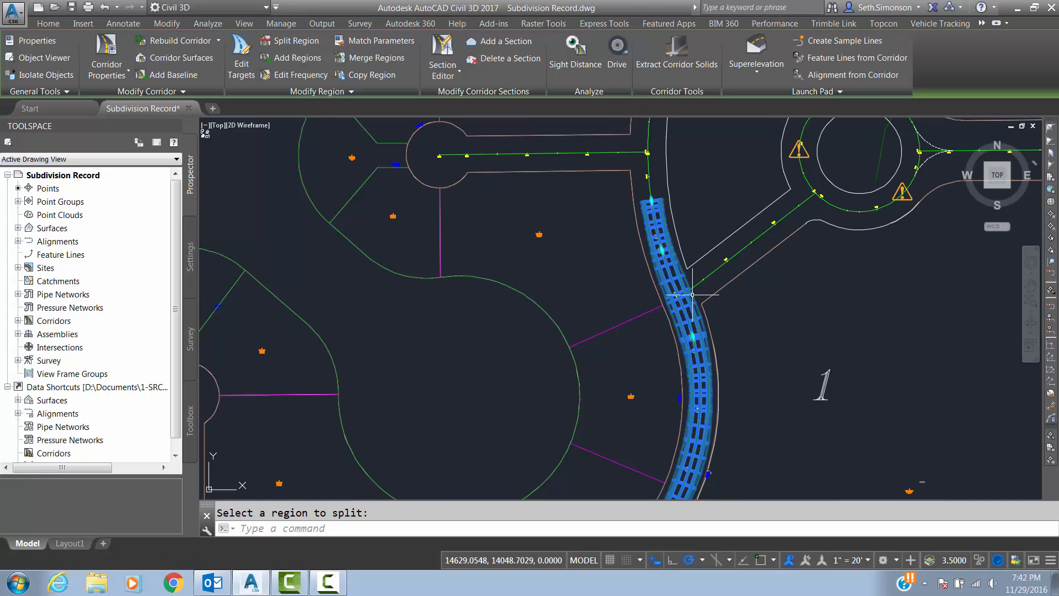
pyautogui.moveTo(682, 127); pyautogui.dragTo(648, 321, button='middle')
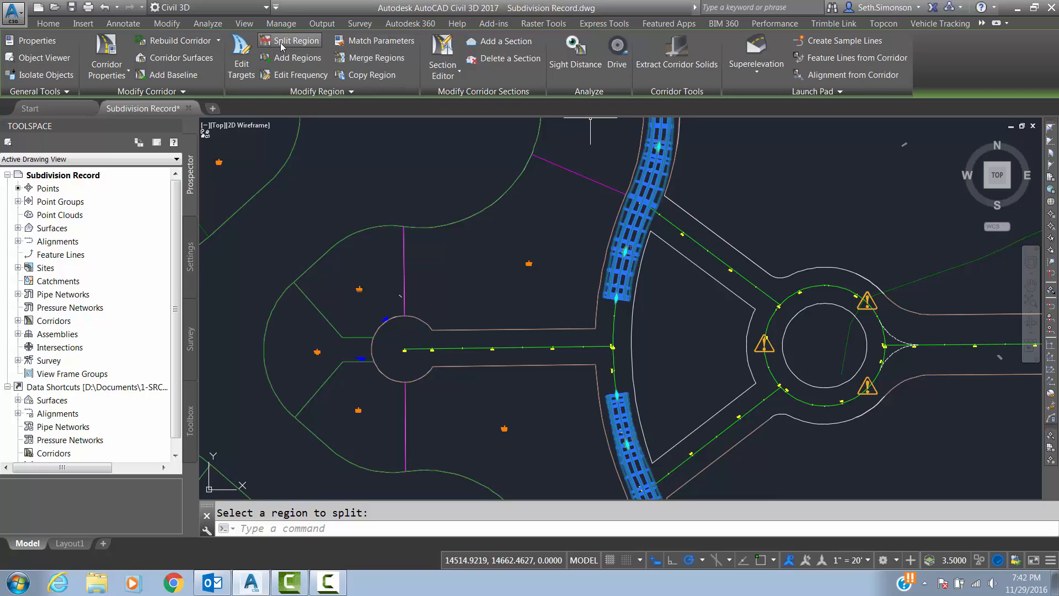
pyautogui.click(320, 92)
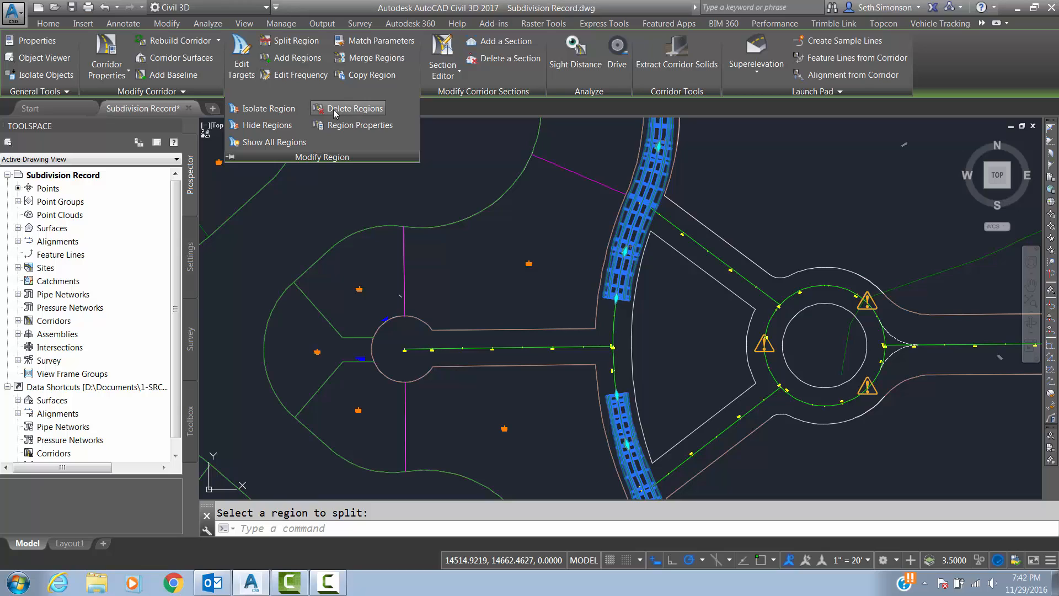
pyautogui.click(334, 110)
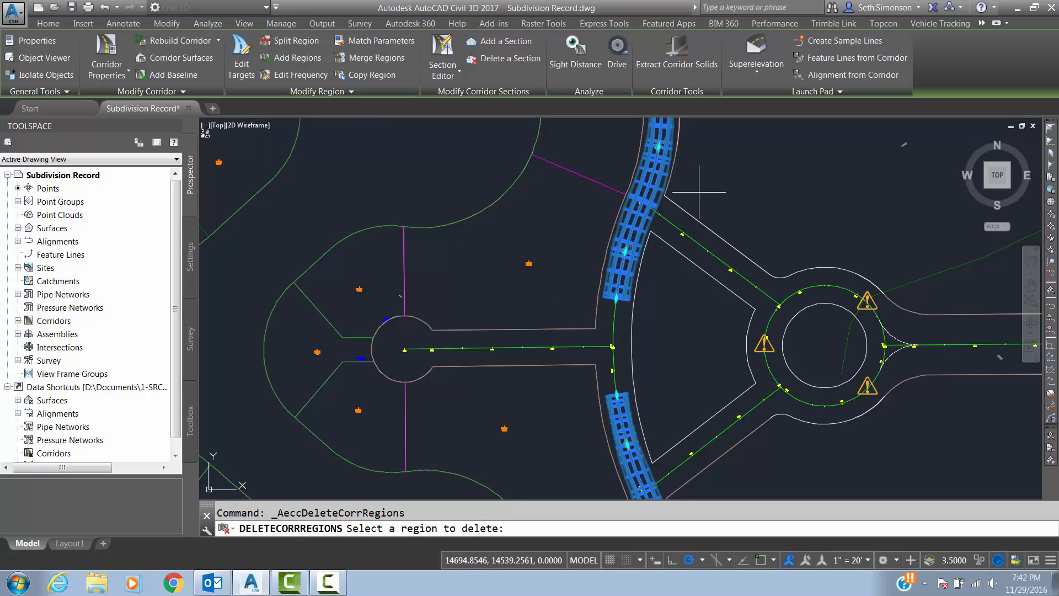
pyautogui.click(650, 196)
# - Delete the corridor regions at the north and west cul-de-sac streets' intersections with the loop road
pyautogui.scroll(-4, 650, 196)
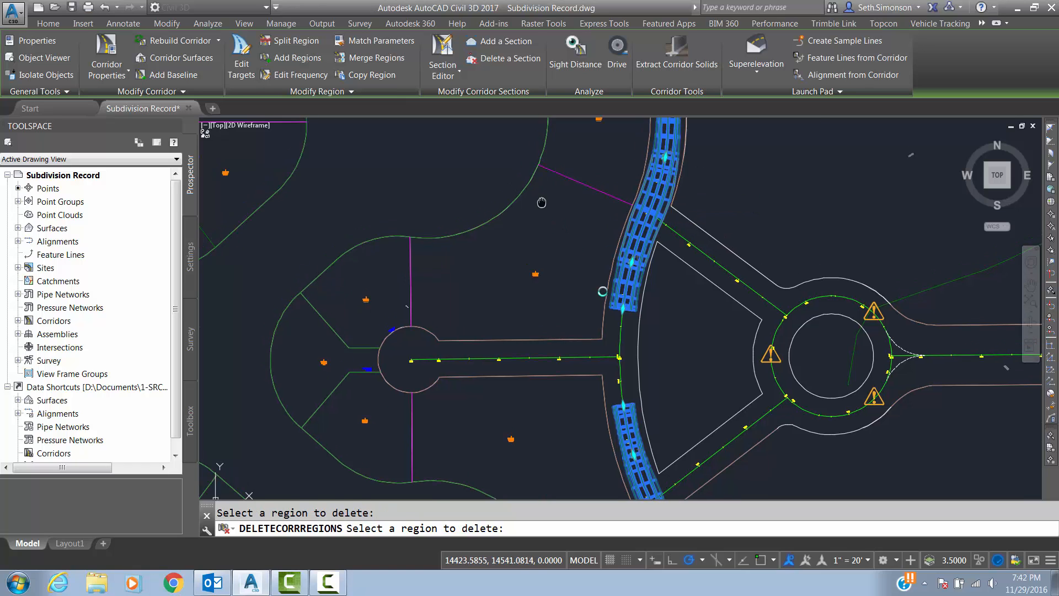
pyautogui.scroll(5, 574, 236)
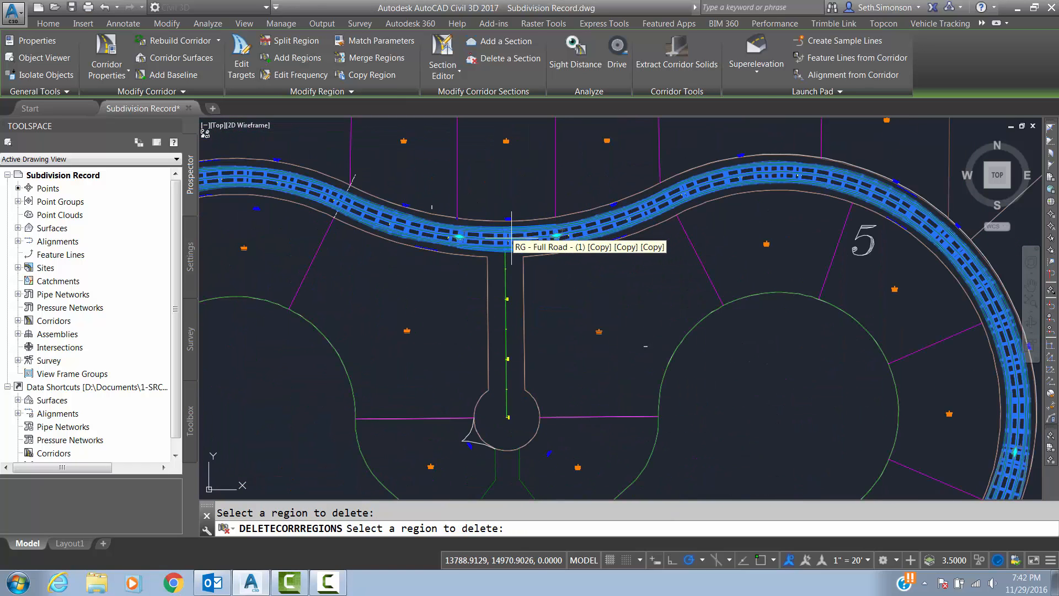
pyautogui.moveTo(460, 265); pyautogui.dragTo(634, 246, button='middle')
pyautogui.scroll(-5, 634, 246)
pyautogui.scroll(2, 571, 252)
pyautogui.moveTo(568, 252); pyautogui.dragTo(589, 160, button='middle')
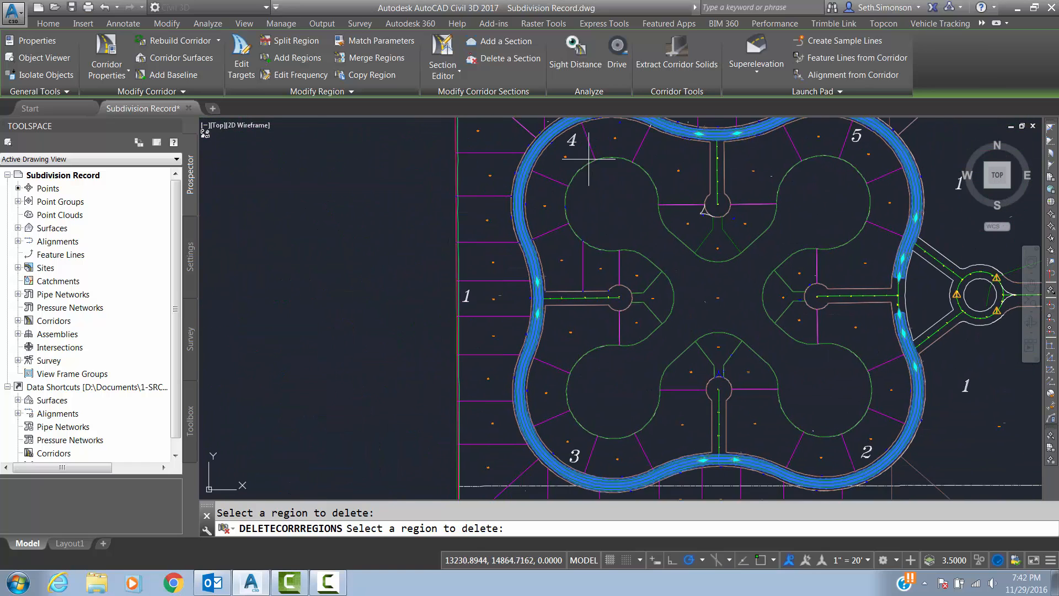
pyautogui.scroll(4, 547, 294)
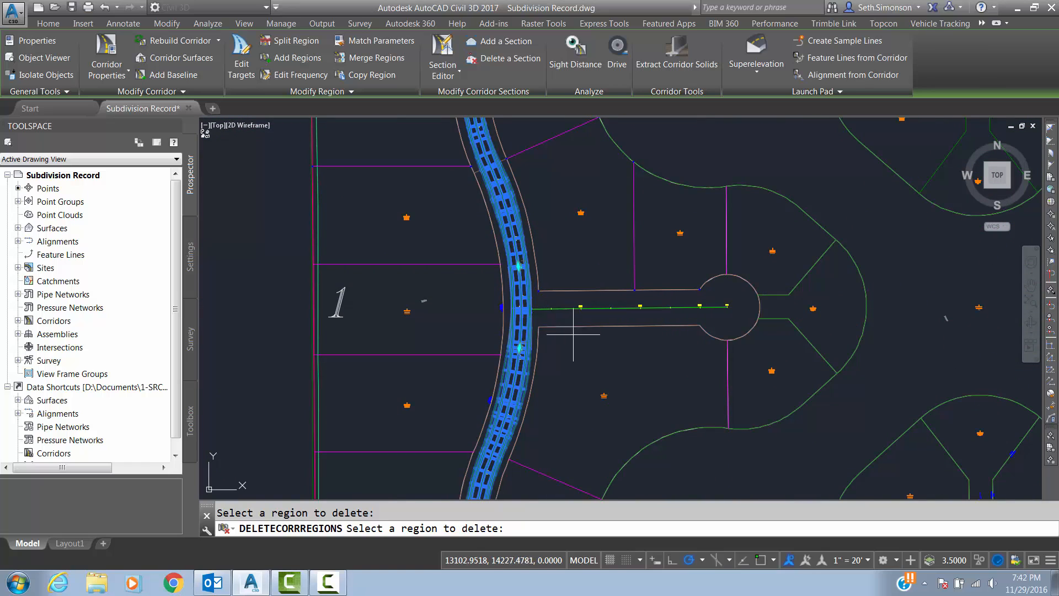
# - Delete the corridor regions at the south cul-de-sac and southern roundabout leg intersections, and finish deleting regions
pyautogui.scroll(-4, 573, 334)
pyautogui.moveTo(604, 390); pyautogui.dragTo(620, 267, button='middle')
pyautogui.moveTo(651, 322); pyautogui.dragTo(547, 262, button='middle')
pyautogui.scroll(5, 626, 301)
pyautogui.scroll(4, 698, 290)
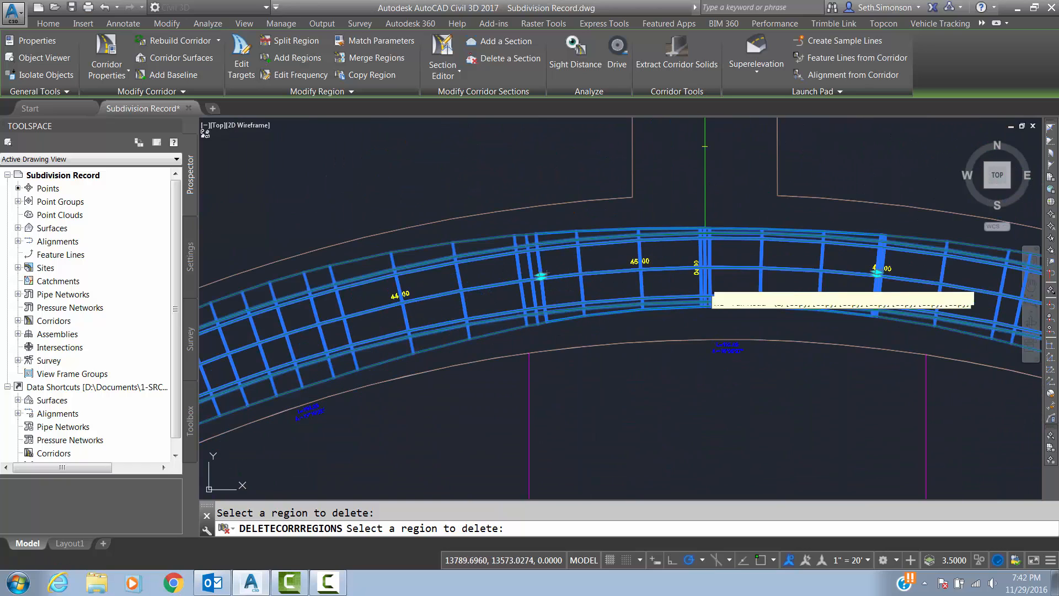
pyautogui.moveTo(770, 183)
pyautogui.mouseDown(button='middle')
pyautogui.moveTo(544, 284)
pyautogui.moveTo(444, 288)
pyautogui.mouseUp(button='middle')
pyautogui.scroll(-6, 444, 288)
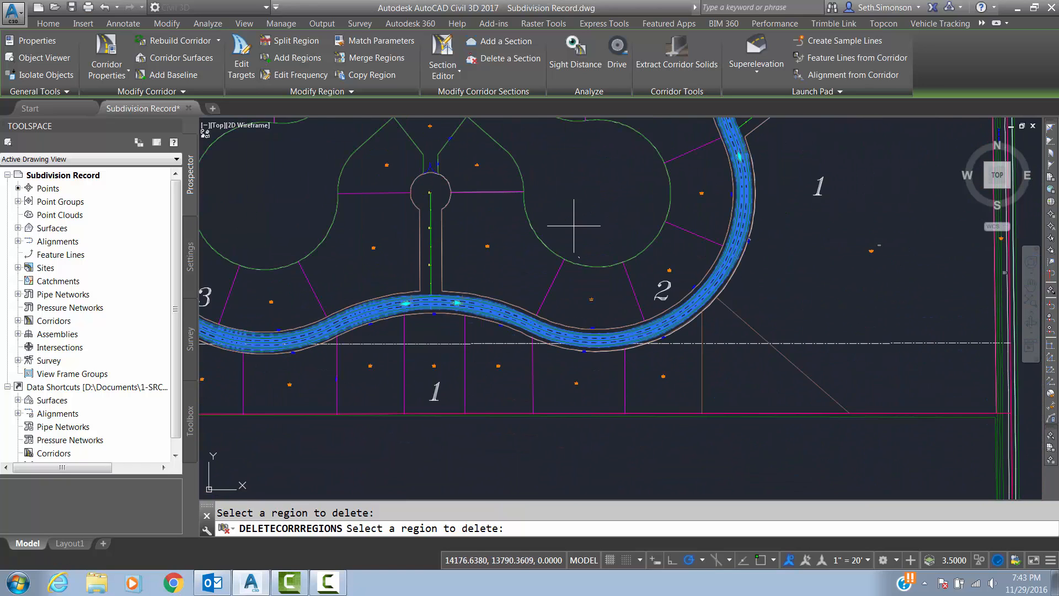
pyautogui.moveTo(573, 225); pyautogui.dragTo(500, 208, button='middle')
pyautogui.scroll(4, 535, 203)
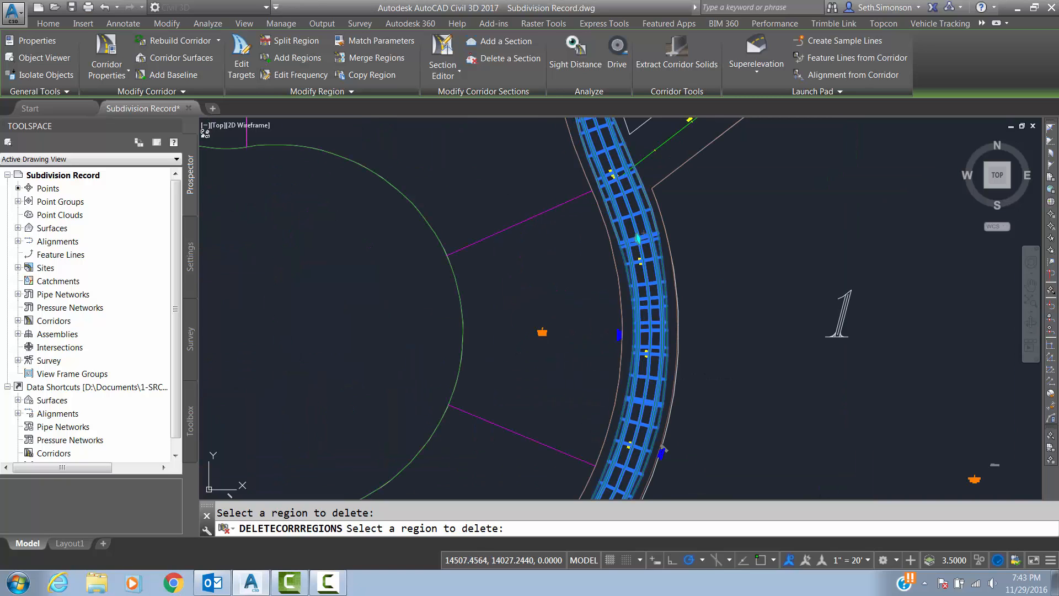
pyautogui.press('Return')
# - Deselect the corridor and examine the intersection gaps around the whole loop, including the one at the east cul-de-sac street
pyautogui.moveTo(502, 166); pyautogui.dragTo(535, 255, button='middle')
pyautogui.scroll(-6, 534, 255)
pyautogui.moveTo(503, 215); pyautogui.dragTo(585, 230, button='middle')
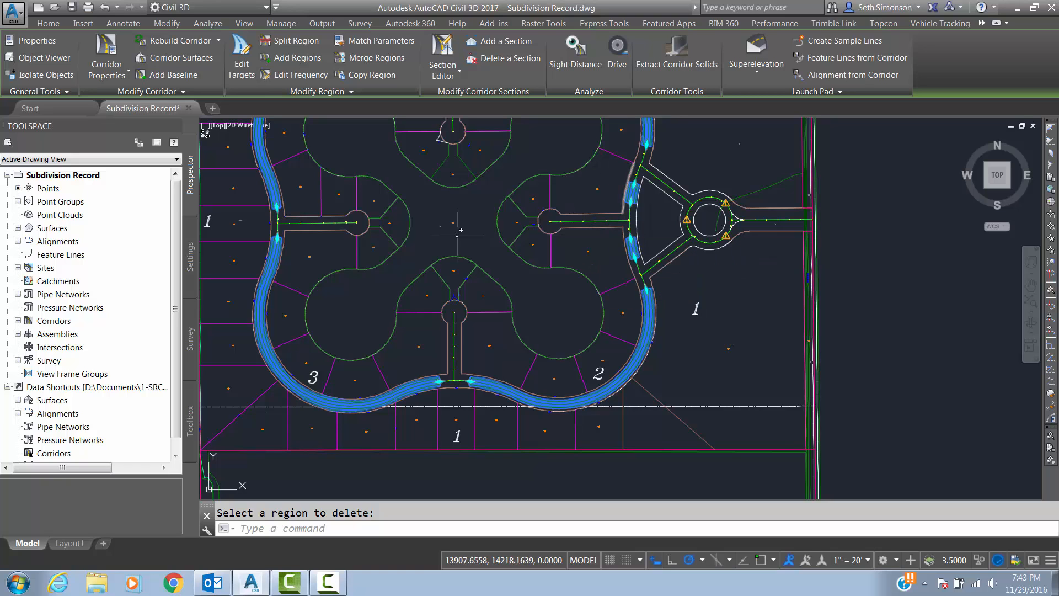
pyautogui.moveTo(390, 219); pyautogui.dragTo(404, 320, button='middle')
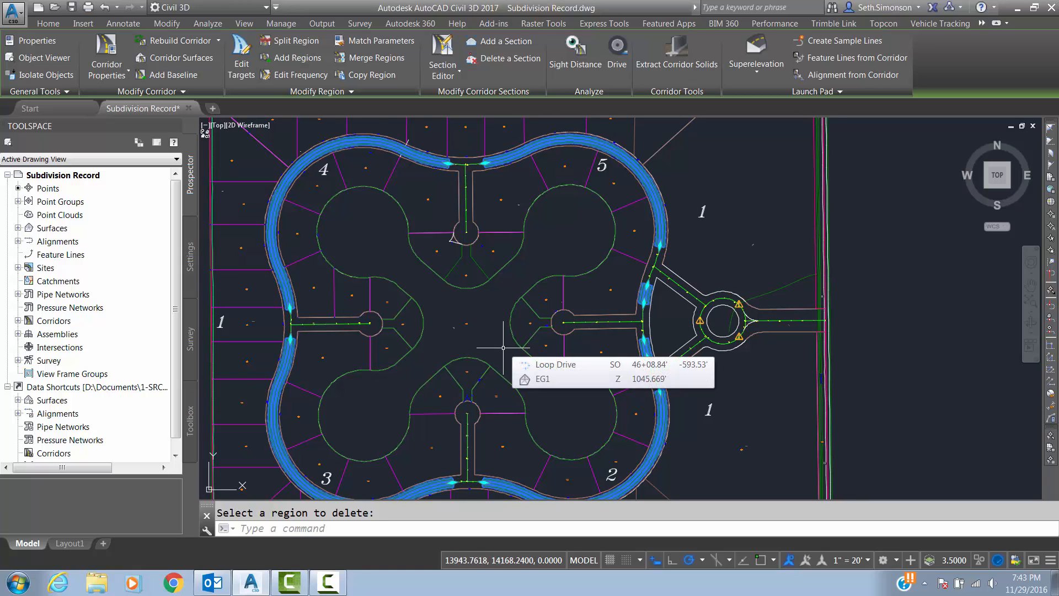
pyautogui.moveTo(464, 354); pyautogui.dragTo(487, 326, button='middle')
pyautogui.press('Escape')
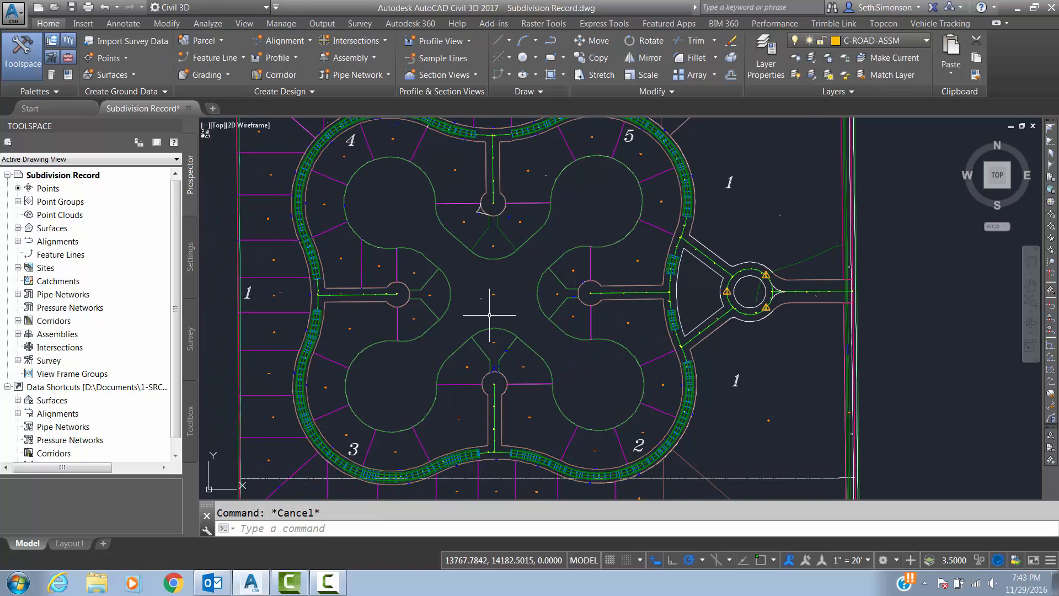
pyautogui.moveTo(484, 370); pyautogui.dragTo(541, 324, button='middle')
pyautogui.moveTo(589, 269); pyautogui.dragTo(640, 324, button='middle')
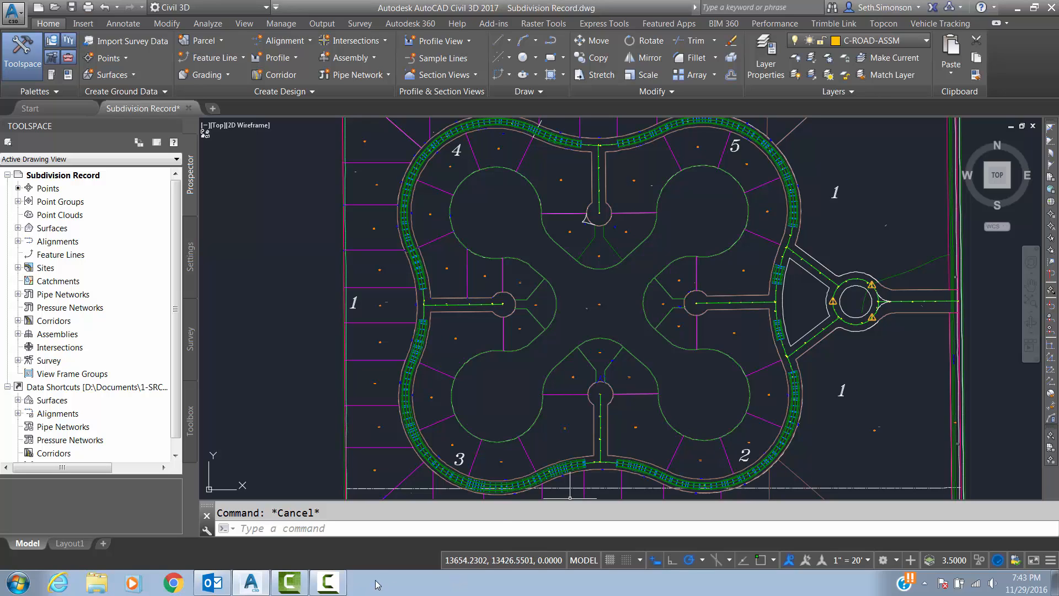
pyautogui.moveTo(345, 589)
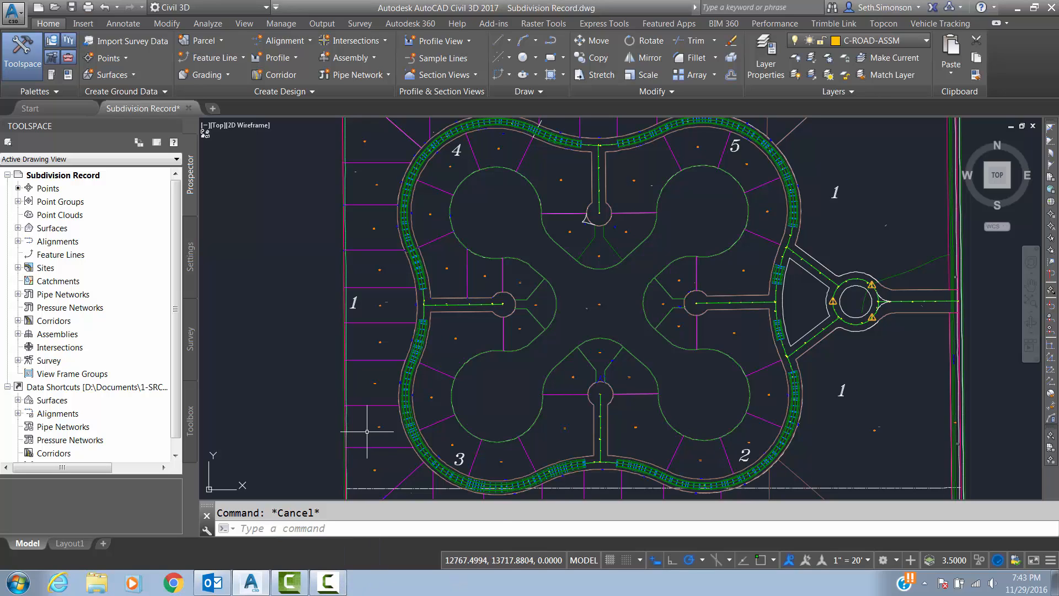
pyautogui.moveTo(367, 431)
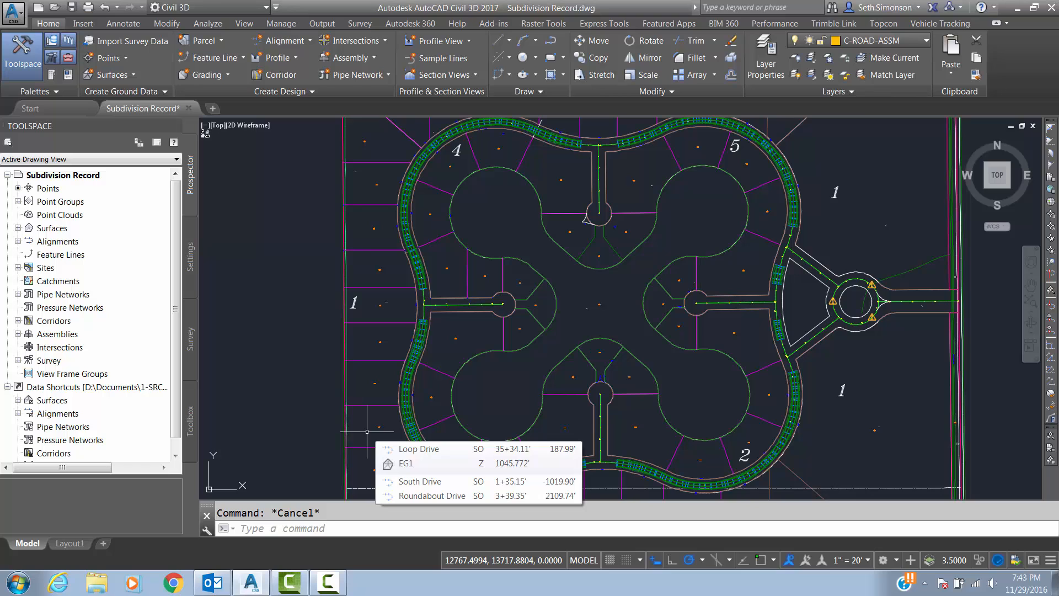
pyautogui.scroll(4, 782, 297)
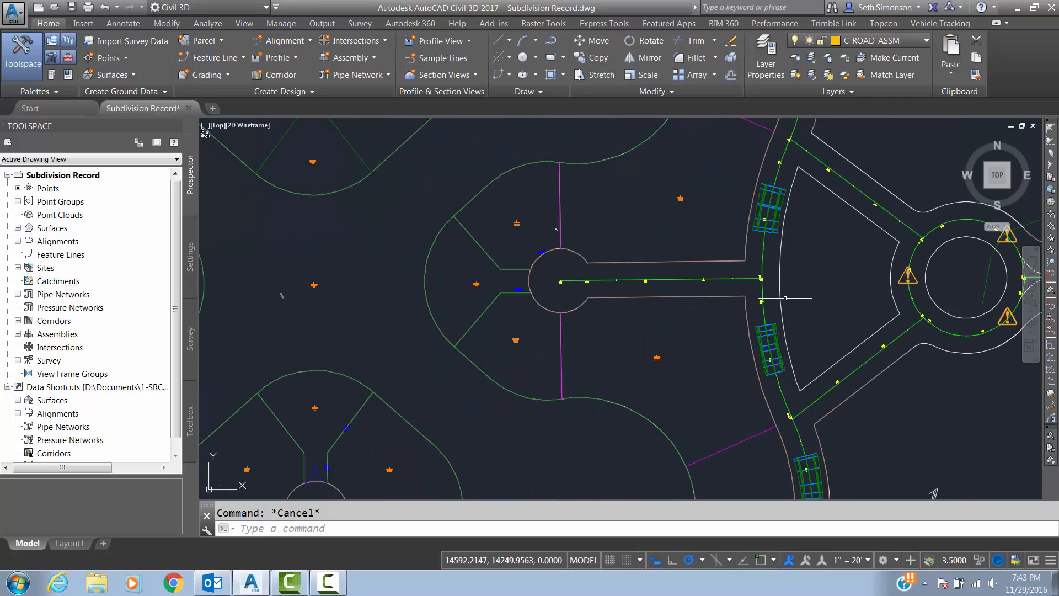
pyautogui.scroll(2, 785, 297)
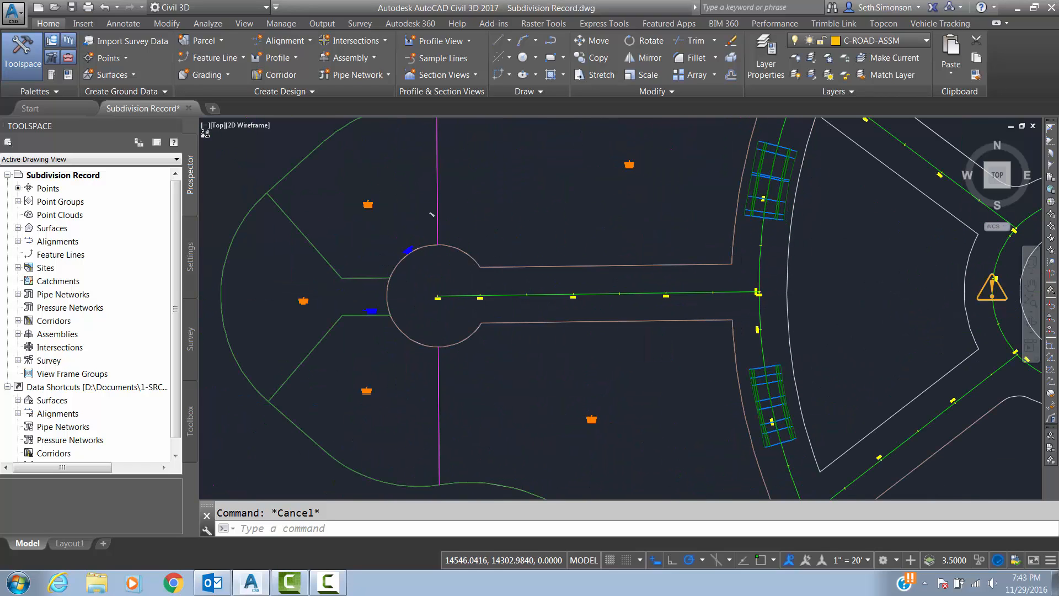
# - Examine the corridor gaps at the east, south and north cul-de-sac streets and along the whole loop road
pyautogui.scroll(2, 760, 293)
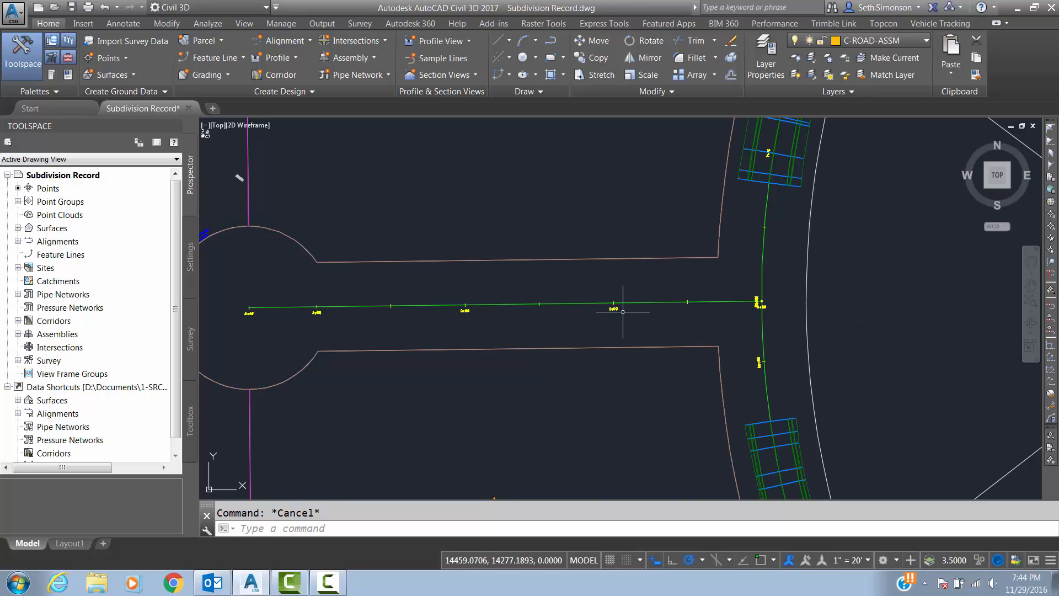
pyautogui.scroll(-10, 474, 348)
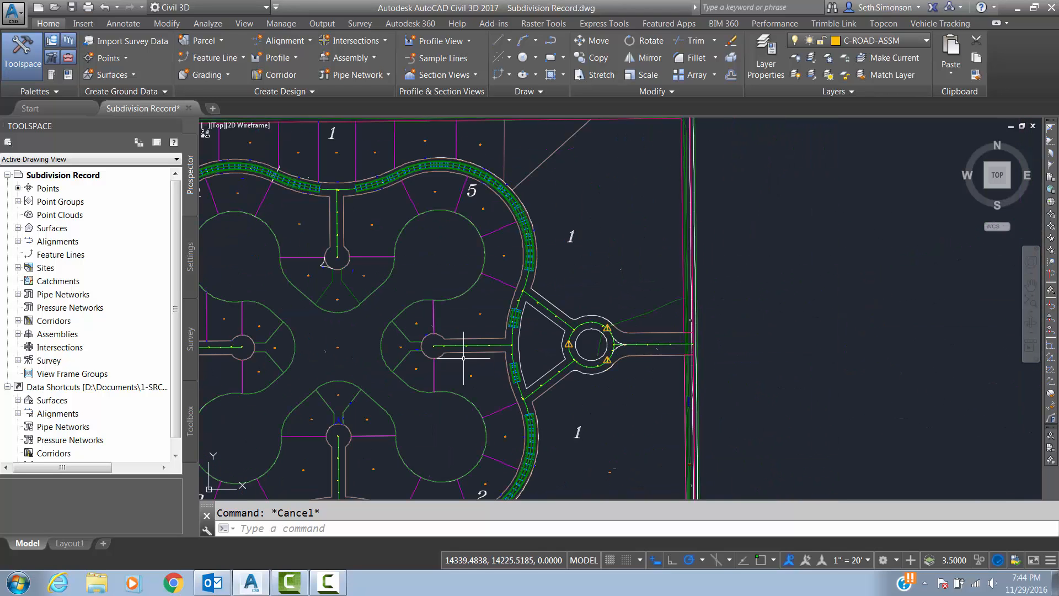
pyautogui.scroll(8, 504, 361)
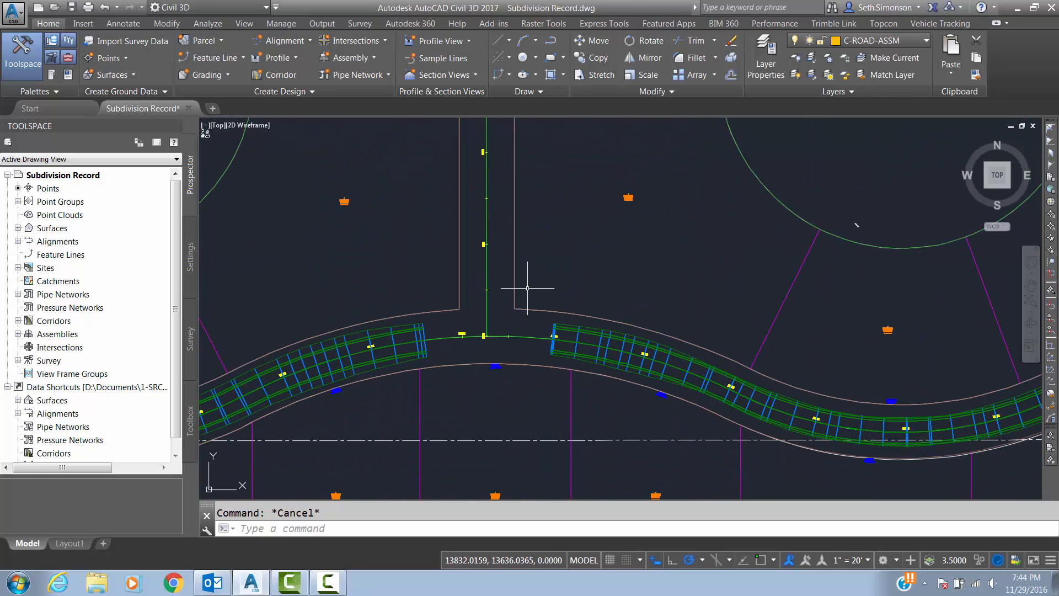
pyautogui.moveTo(472, 295); pyautogui.dragTo(518, 256, button='middle')
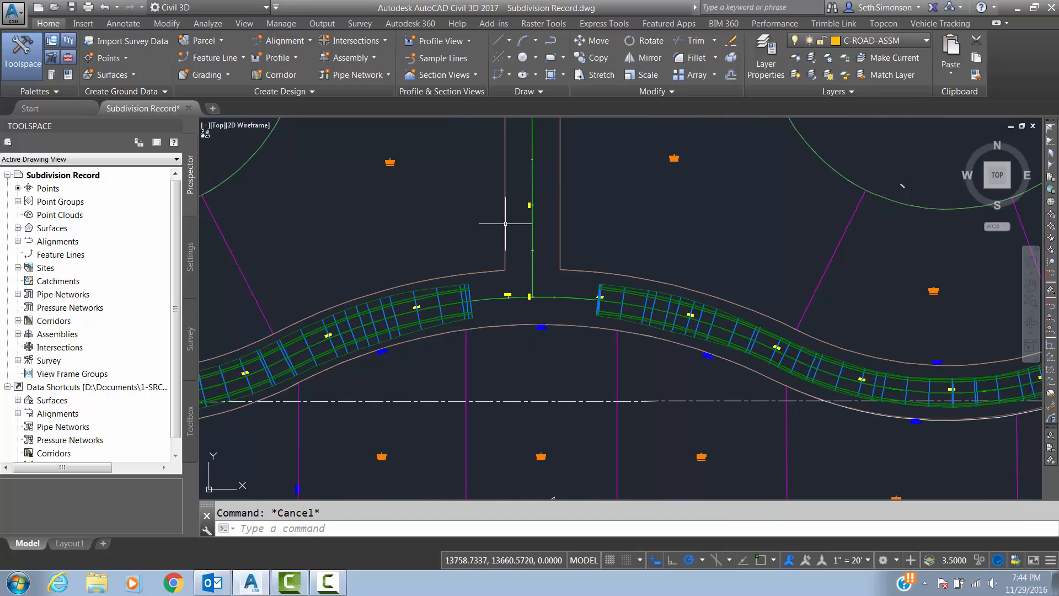
pyautogui.scroll(-5, 538, 263)
pyautogui.moveTo(544, 260)
pyautogui.mouseDown(button='middle')
pyautogui.moveTo(544, 279)
pyautogui.moveTo(561, 288)
pyautogui.mouseUp(button='middle')
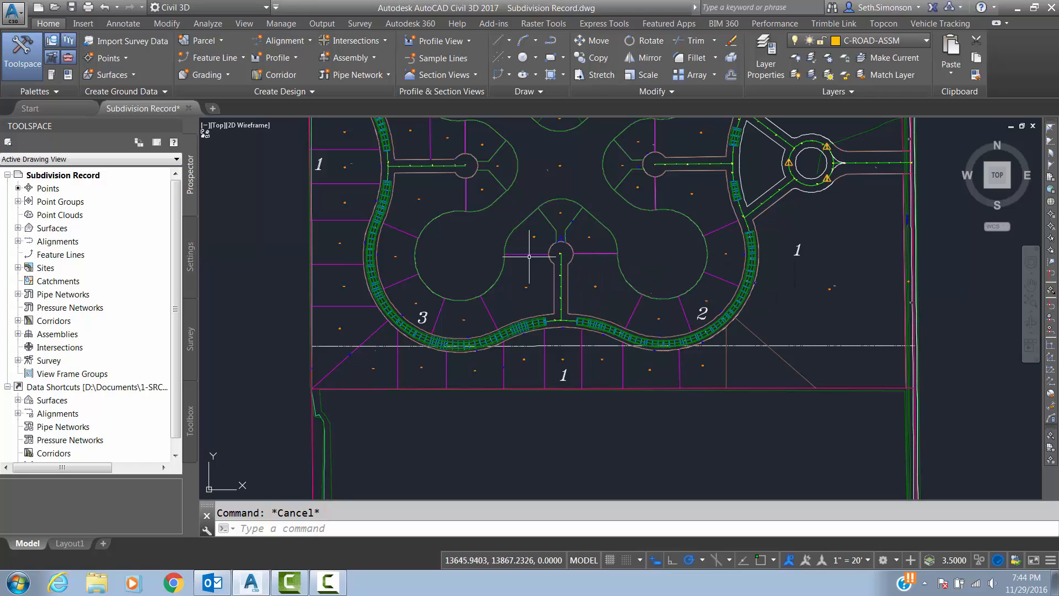
pyautogui.moveTo(523, 214); pyautogui.dragTo(522, 238, button='middle')
pyautogui.scroll(-2, 523, 238)
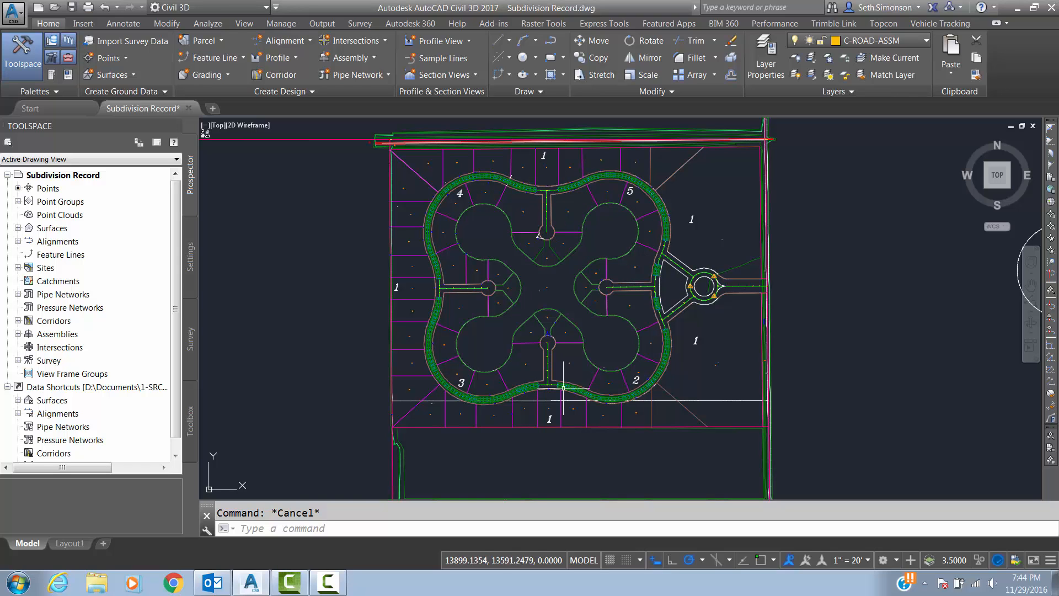
pyautogui.scroll(4, 543, 186)
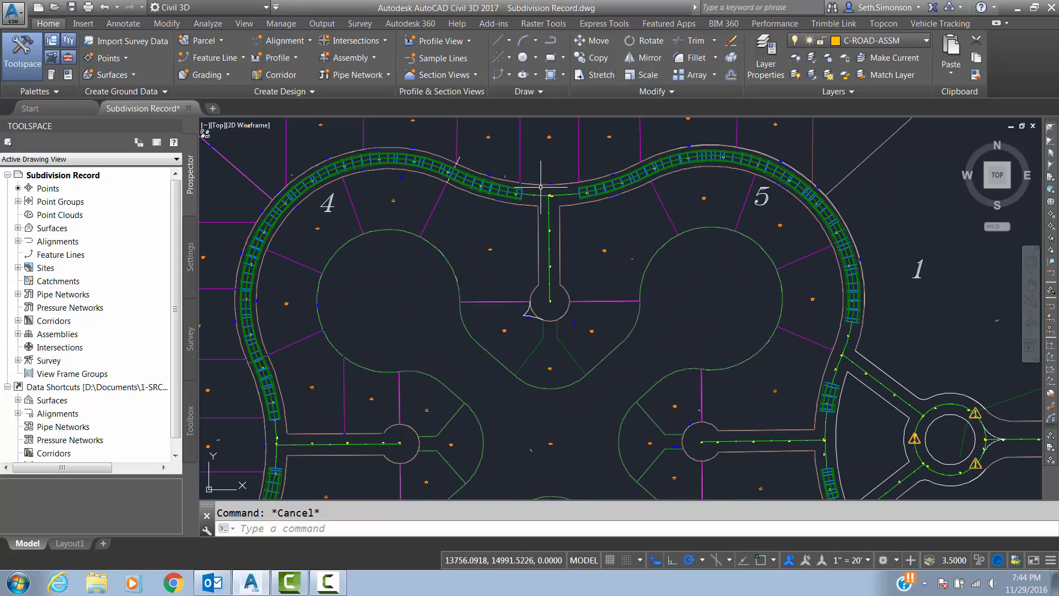
pyautogui.scroll(-2, 529, 177)
pyautogui.scroll(2, 639, 231)
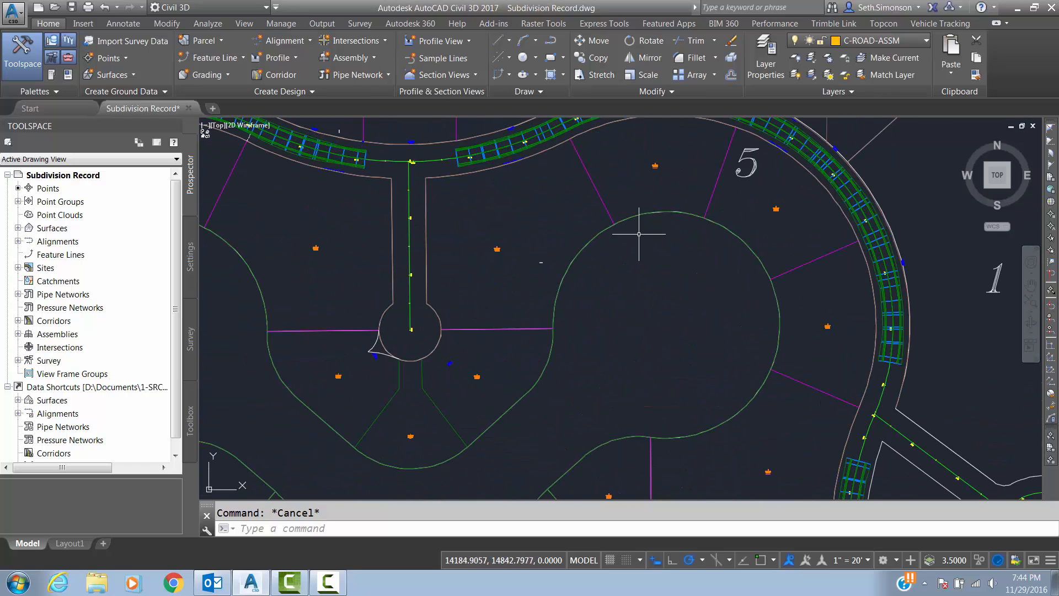
# - Start the Create Intersection wizard at the point where the north cul-de-sac street's centerline meets the loop road centerline
pyautogui.scroll(4, 538, 166)
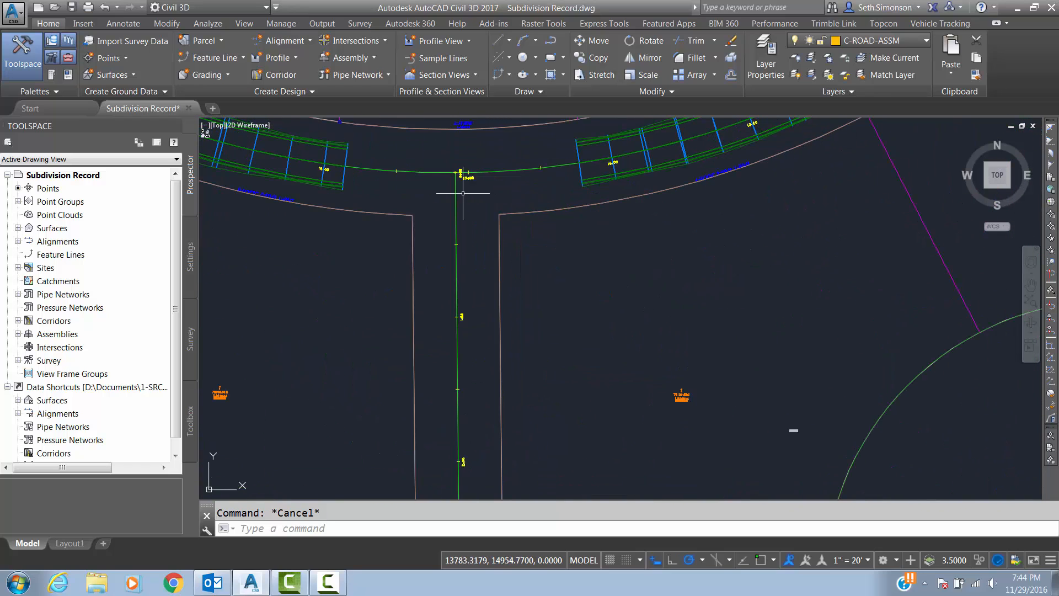
pyautogui.scroll(4, 521, 231)
pyautogui.moveTo(492, 254); pyautogui.dragTo(506, 231, button='middle')
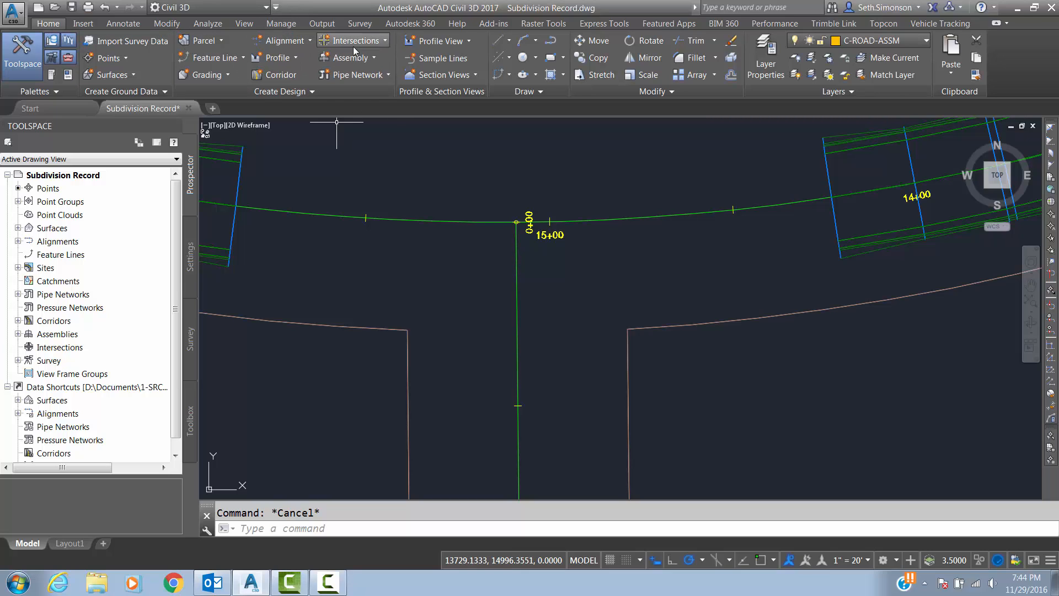
pyautogui.click(381, 42)
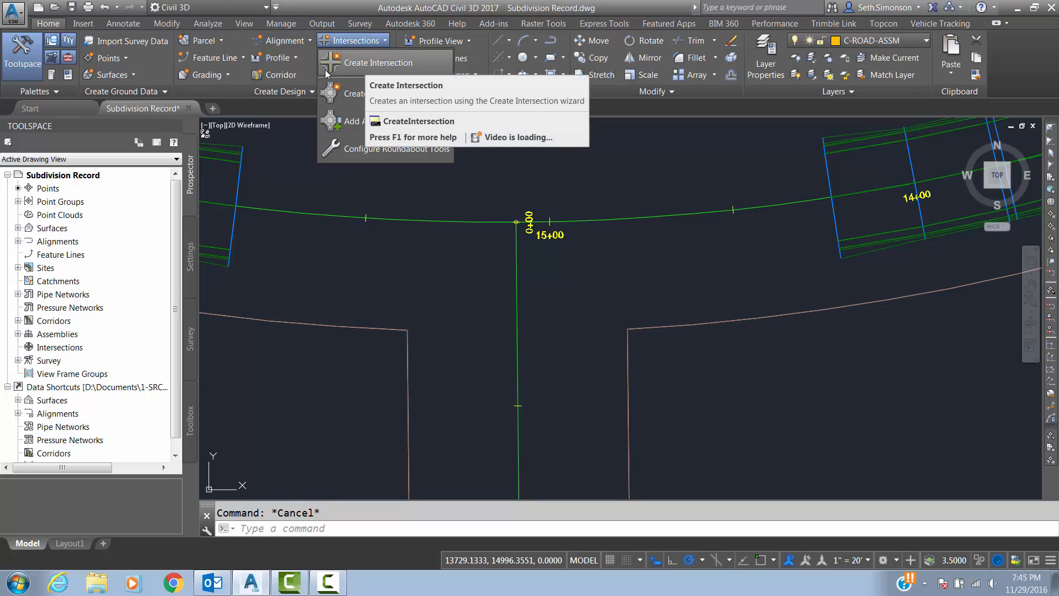
pyautogui.click(372, 63)
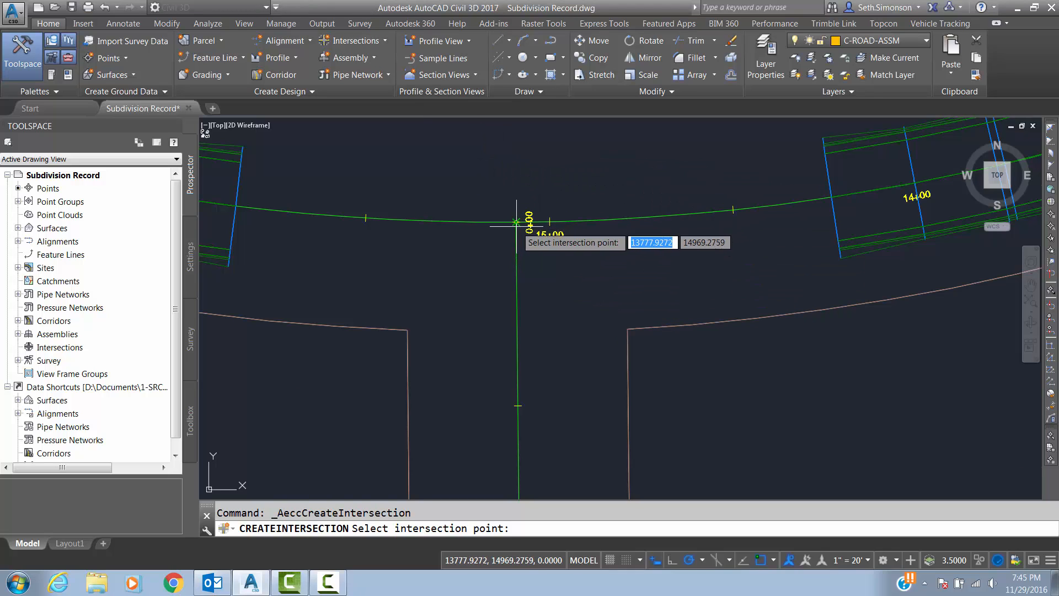
pyautogui.scroll(3, 515, 222)
pyautogui.scroll(-3, 514, 214)
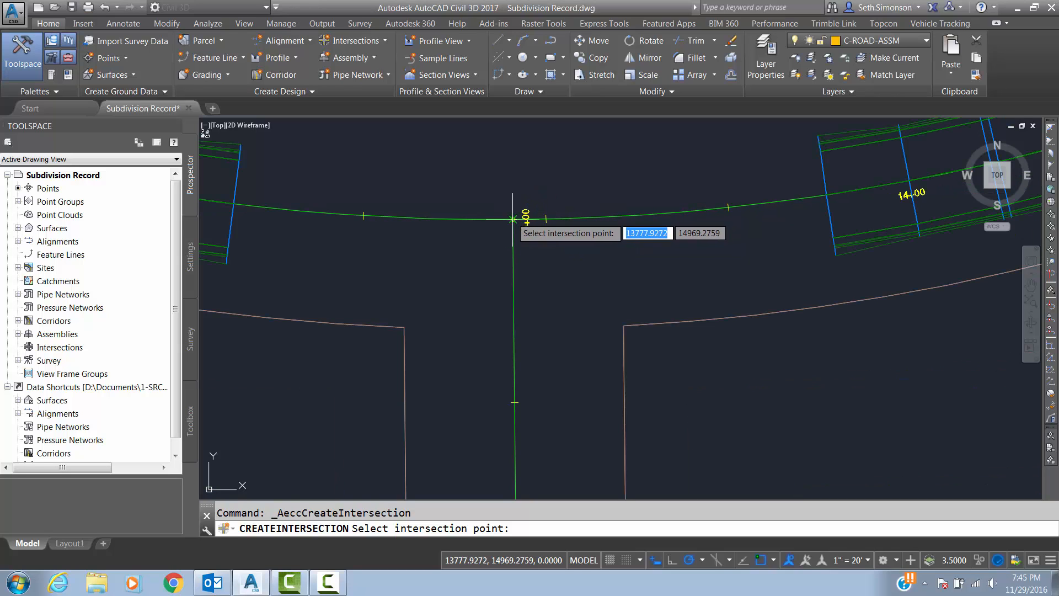
pyautogui.click(513, 220)
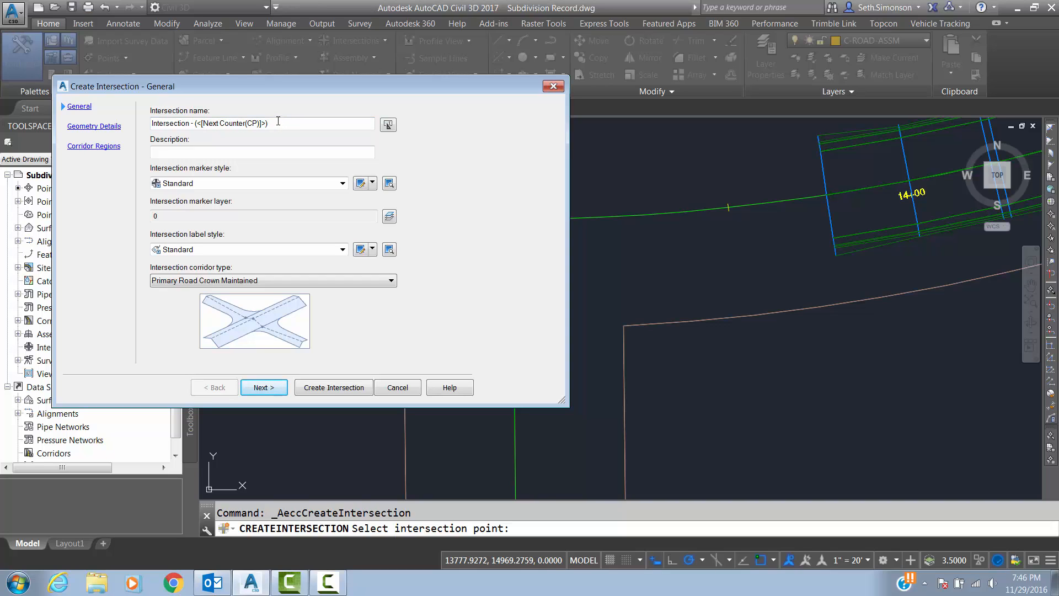
# - Name the intersection "Intersection - Loop and North"
pyautogui.moveTo(279, 124); pyautogui.dragTo(198, 117)
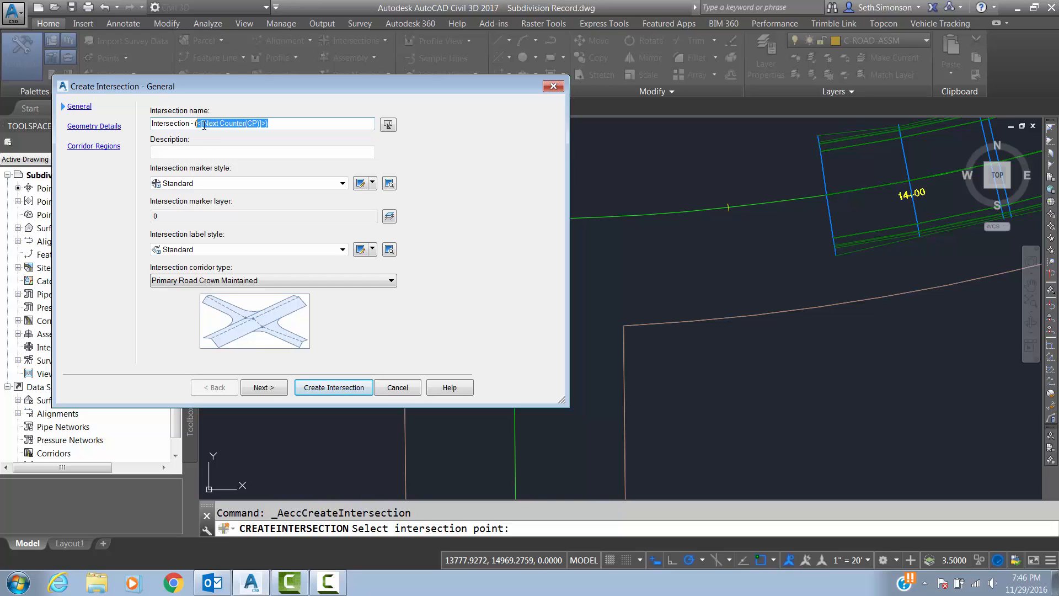
pyautogui.press('Delete')
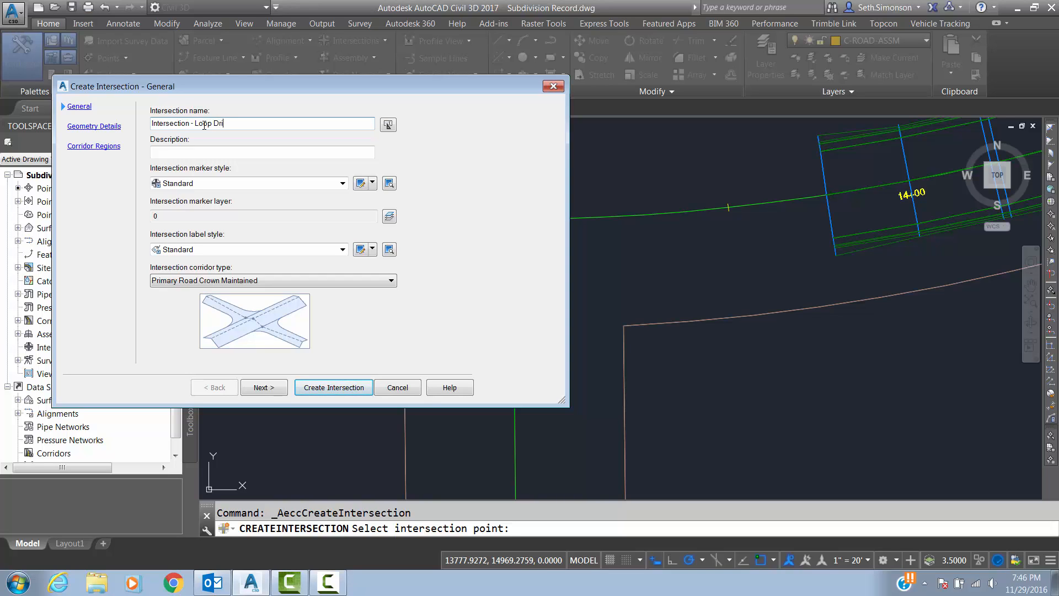
pyautogui.write('and North Drive')
pyautogui.press('BackSpace')
pyautogui.press('BackSpace')
pyautogui.press('BackSpace')
pyautogui.press('BackSpace')
pyautogui.press('BackSpace')
pyautogui.press('BackSpace')
# - Set the intersection marker style to Intersection Marker and the intersection label style to Basic
pyautogui.click(209, 183)
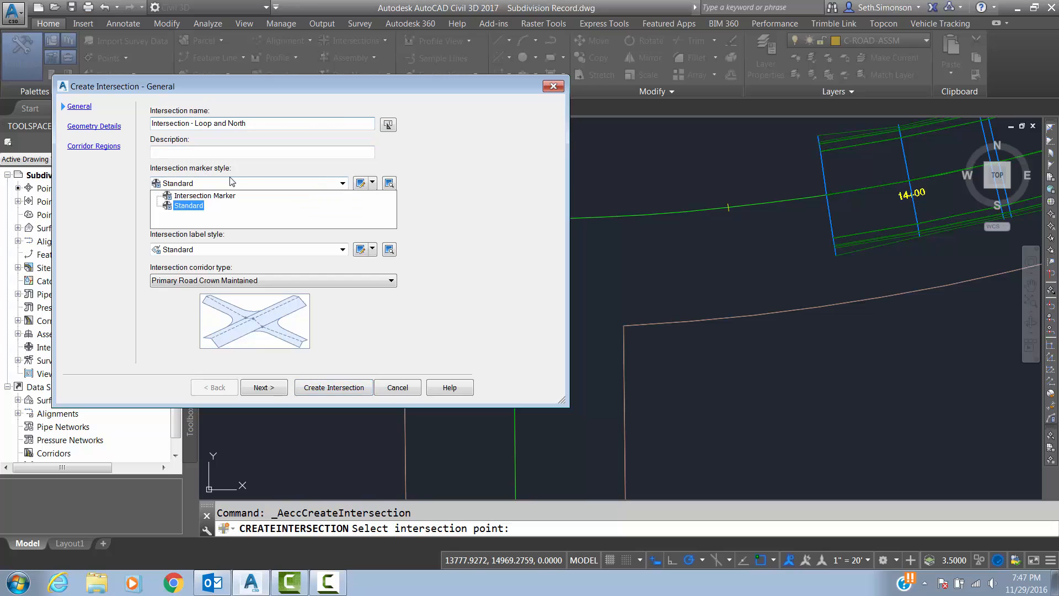
pyautogui.click(204, 195)
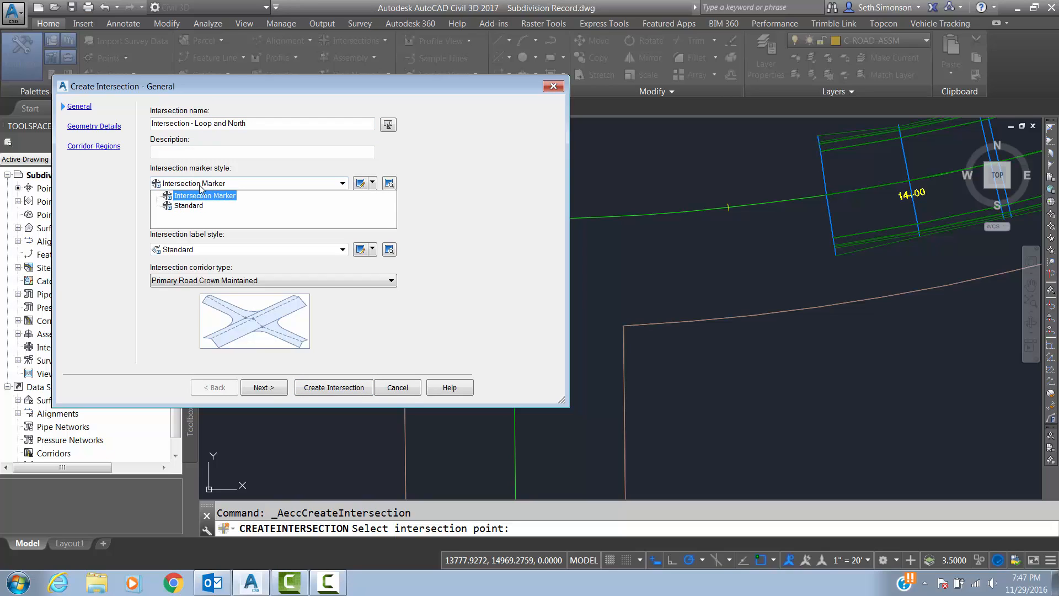
pyautogui.click(202, 205)
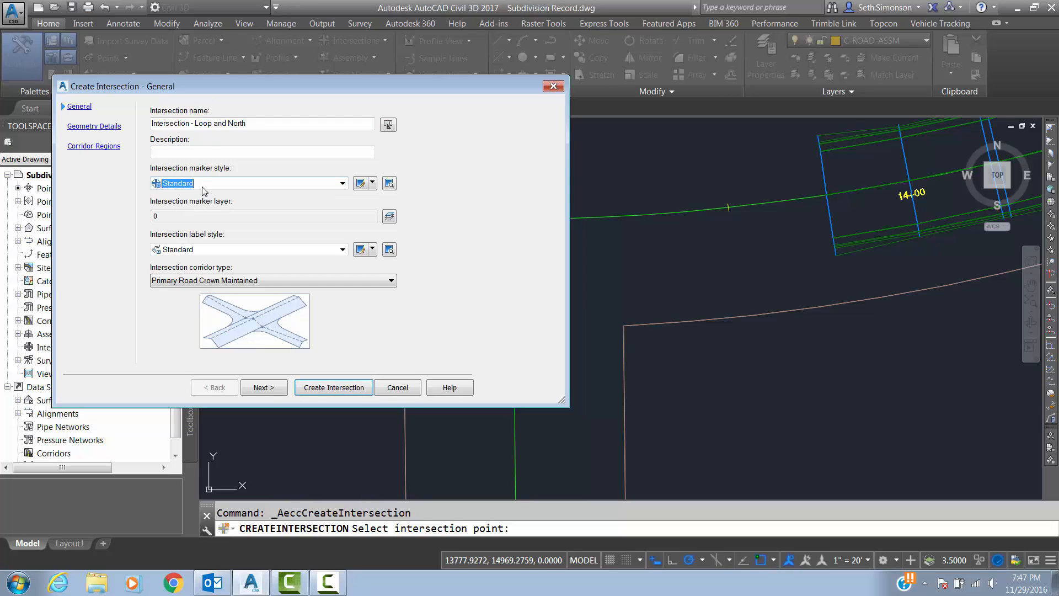
pyautogui.click(214, 186)
pyautogui.click(214, 185)
pyautogui.click(219, 184)
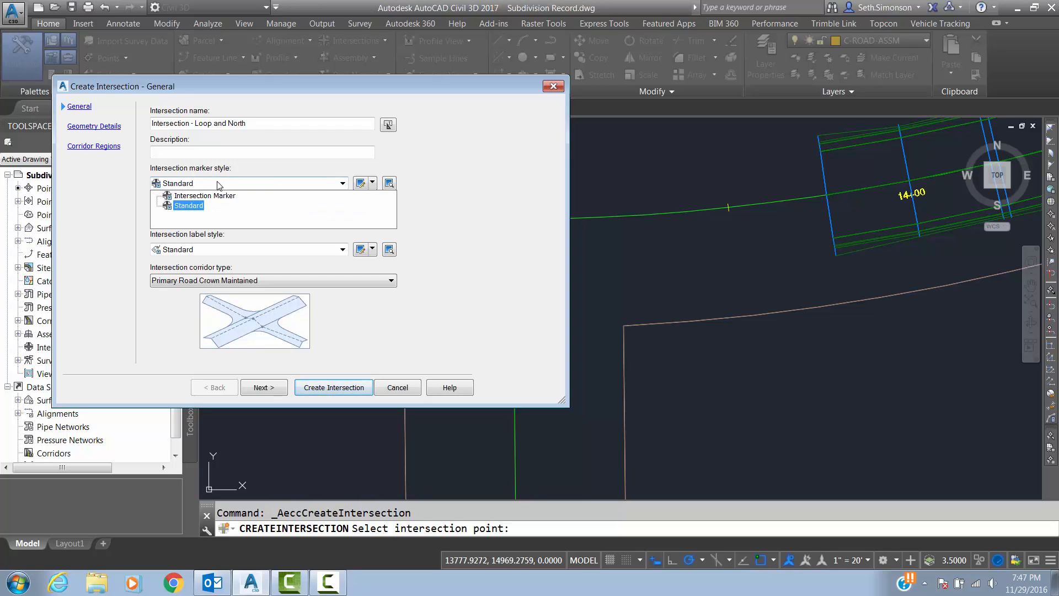
pyautogui.click(205, 195)
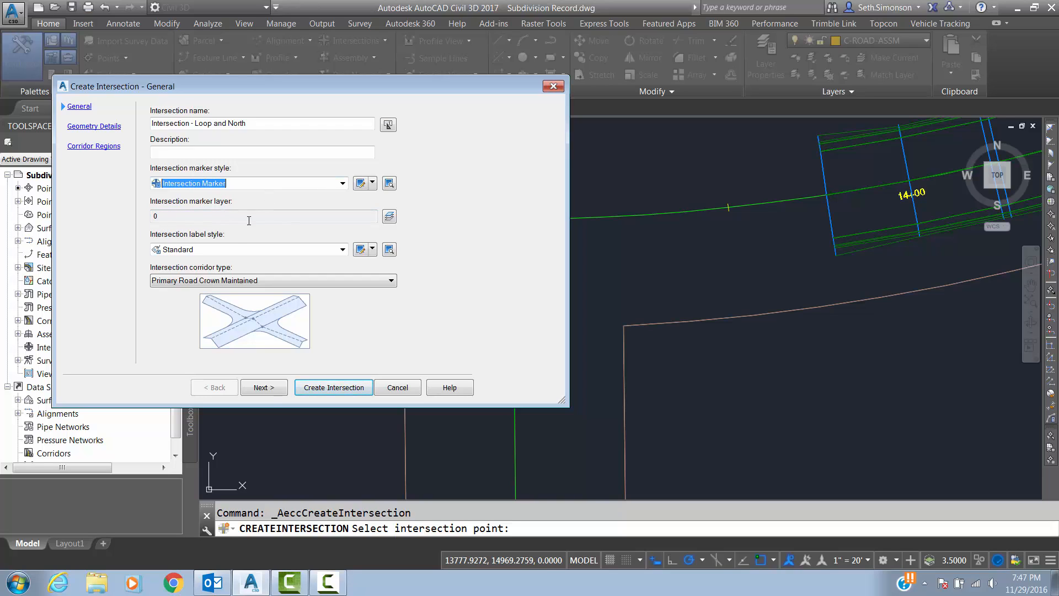
pyautogui.scroll(-1, 222, 237)
pyautogui.scroll(1, 220, 236)
pyautogui.click(202, 249)
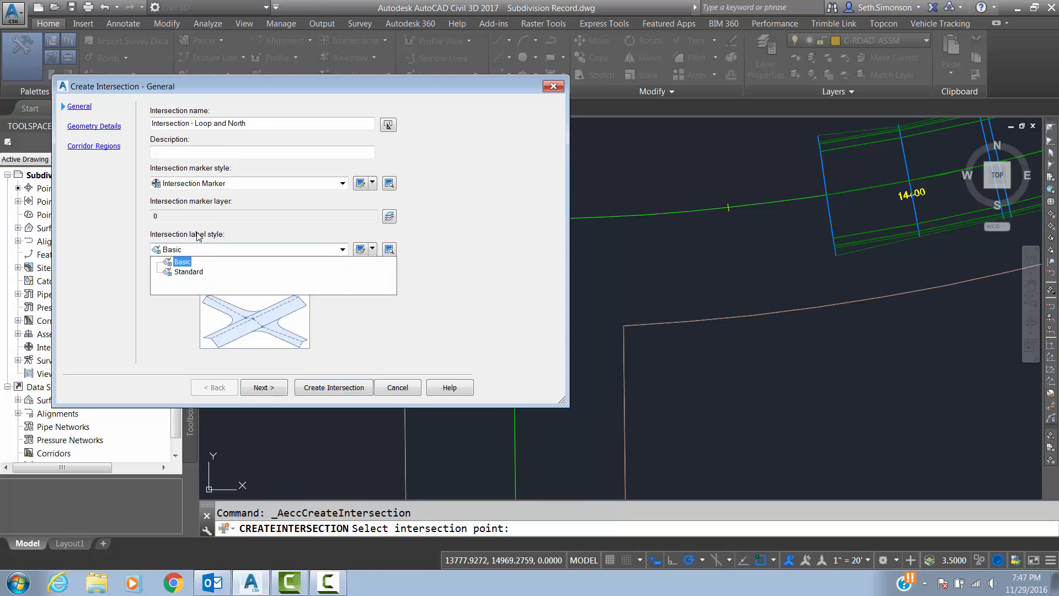
pyautogui.click(186, 263)
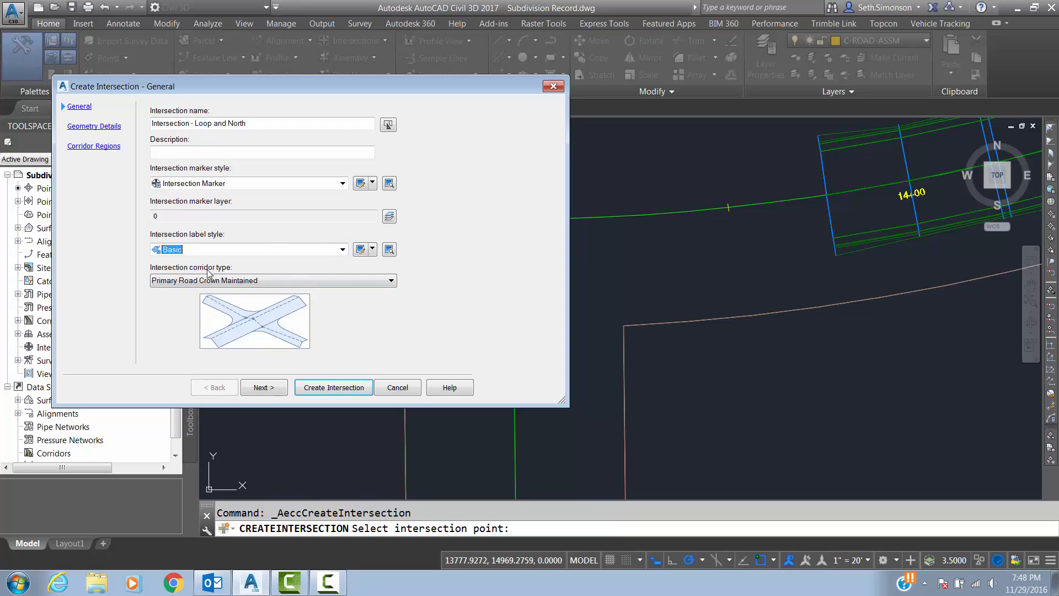
# - Compare the All Crowns Maintained and Primary Road Crown Maintained corridor types, ending on Primary Road Crown Maintained
pyautogui.click(196, 282)
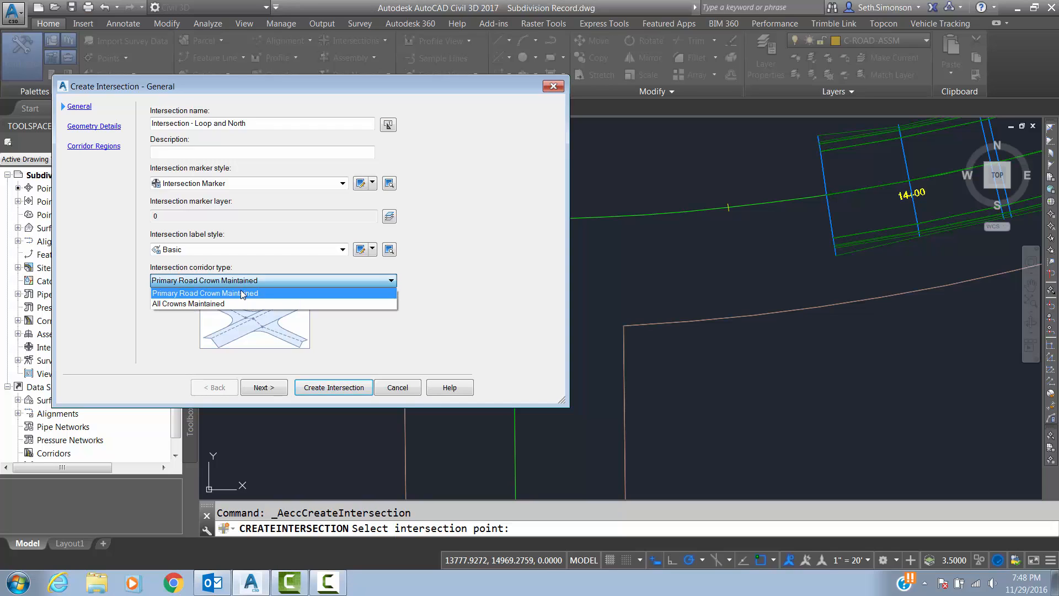
pyautogui.click(173, 304)
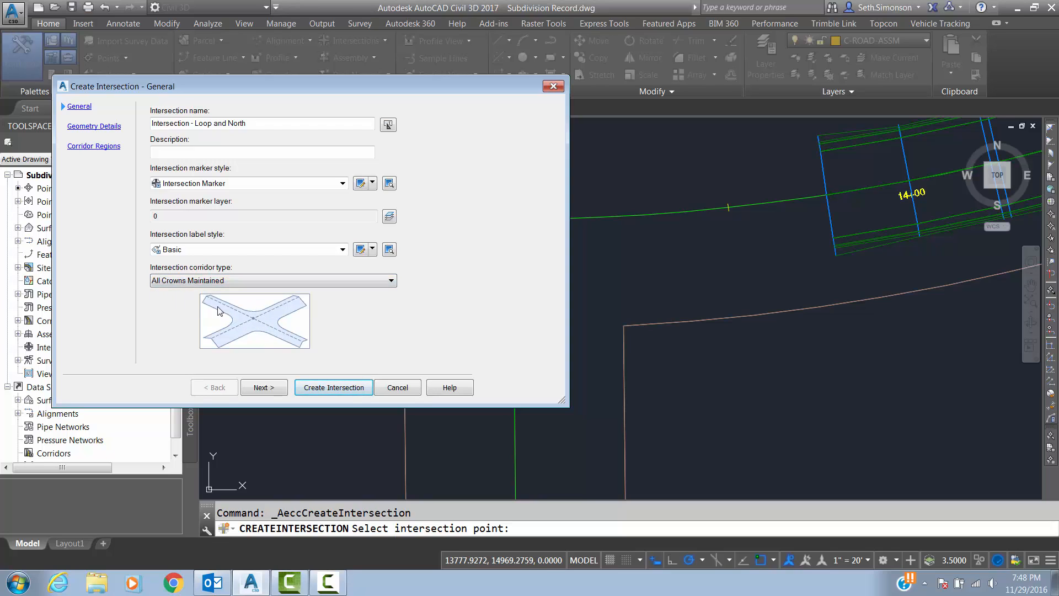
pyautogui.click(196, 282)
pyautogui.click(195, 294)
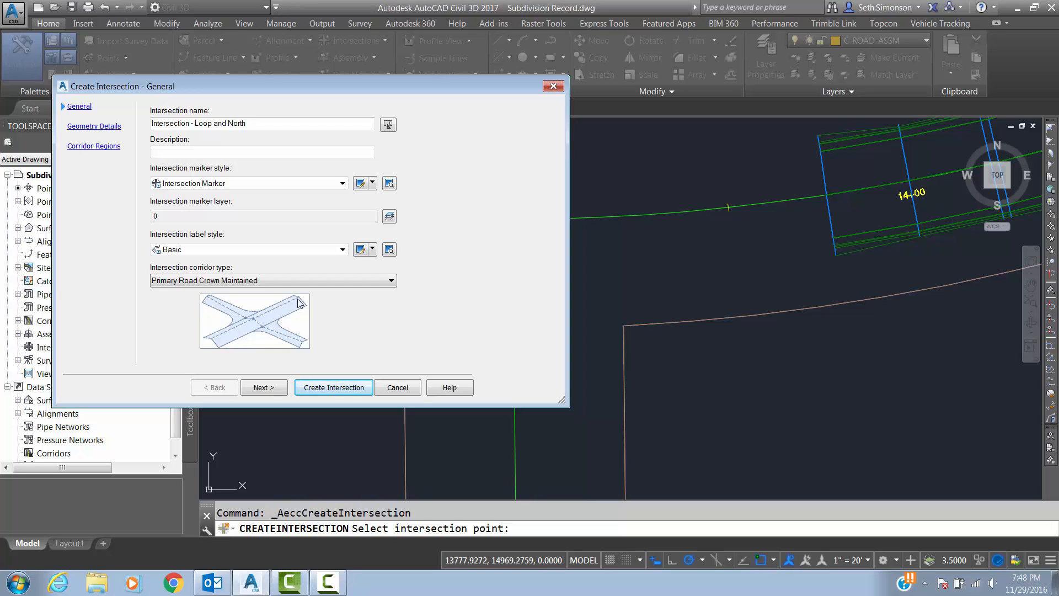
pyautogui.click(300, 280)
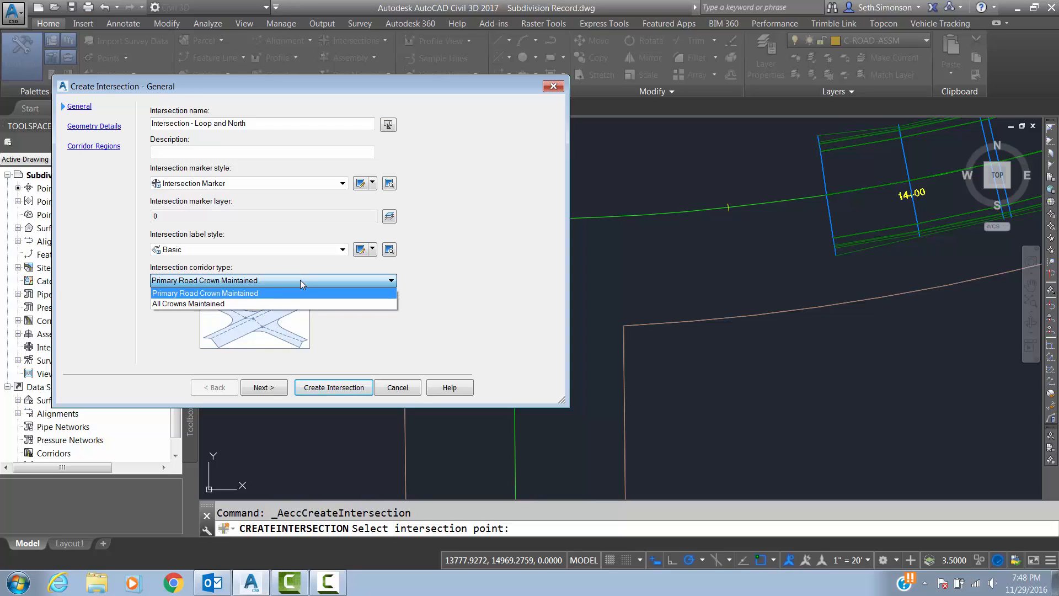
pyautogui.click(258, 305)
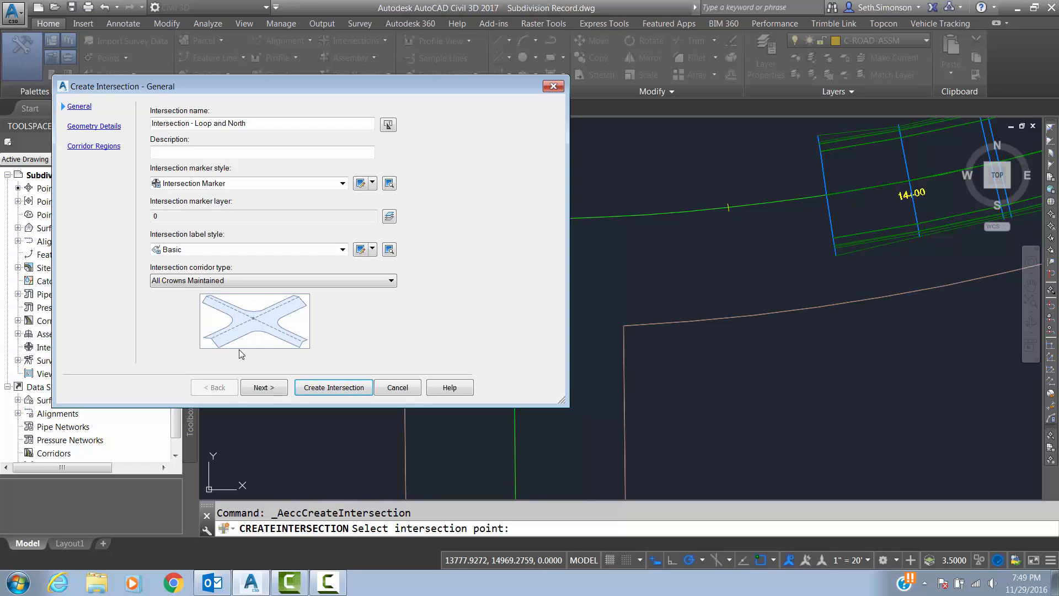
pyautogui.click(245, 281)
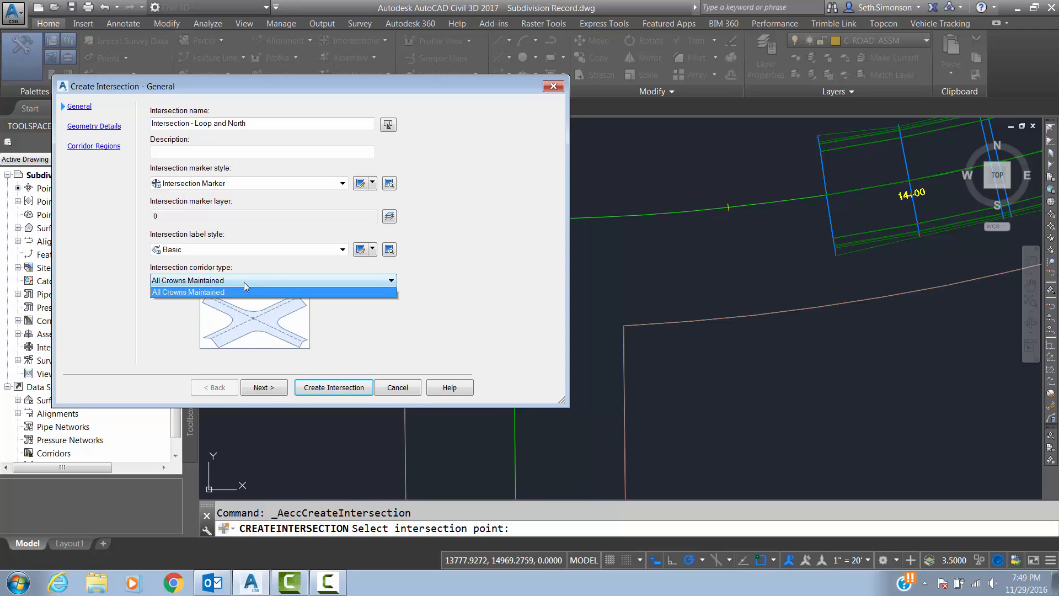
pyautogui.click(212, 293)
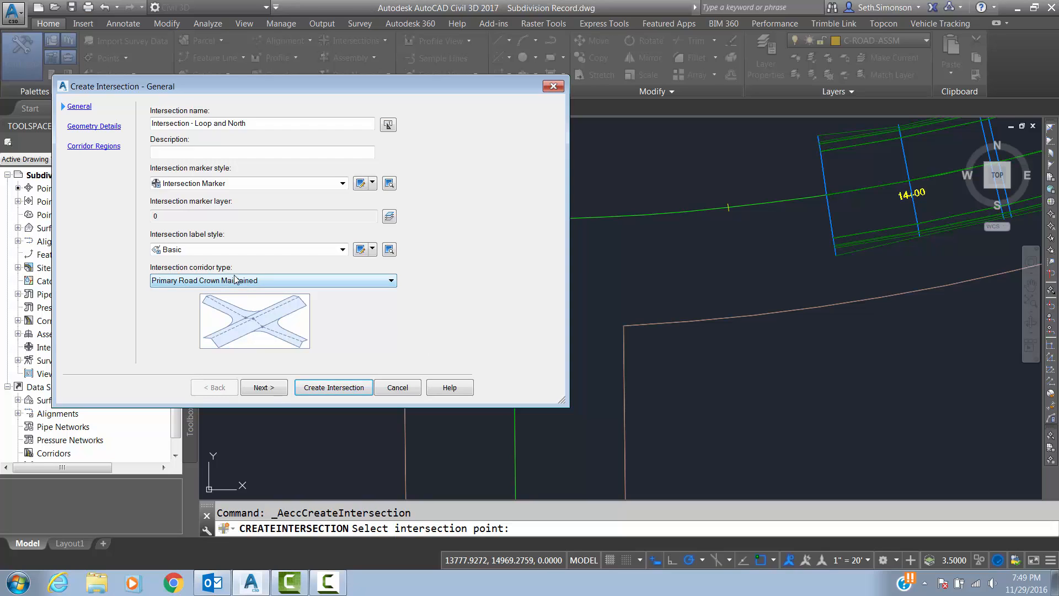
# - Continue to the geometry details, then review and accept the 12.00' left and right offsets for Loop Drive and North Drive
pyautogui.click(264, 387)
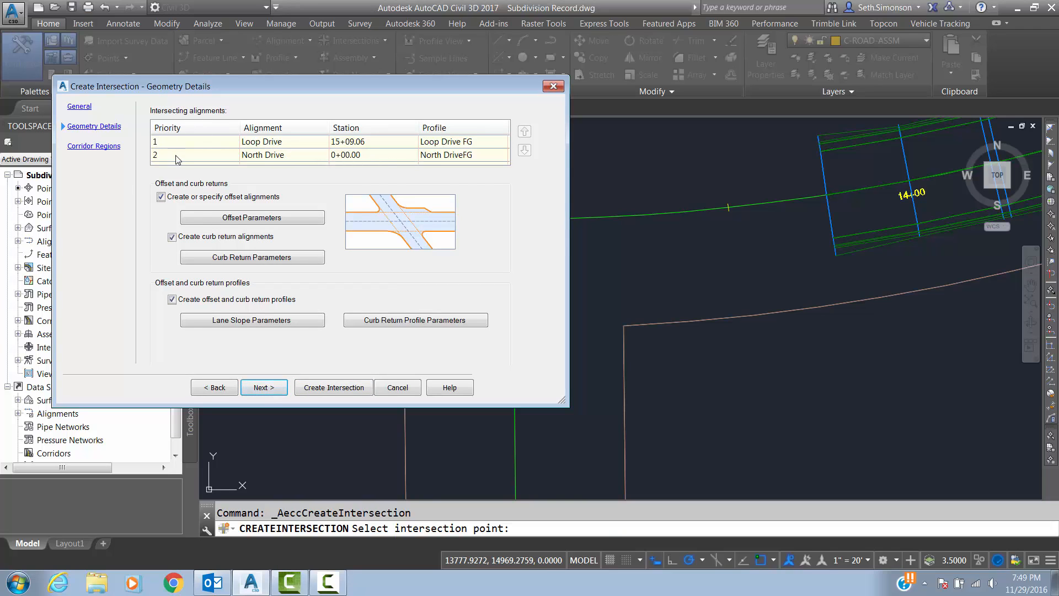
pyautogui.click(259, 144)
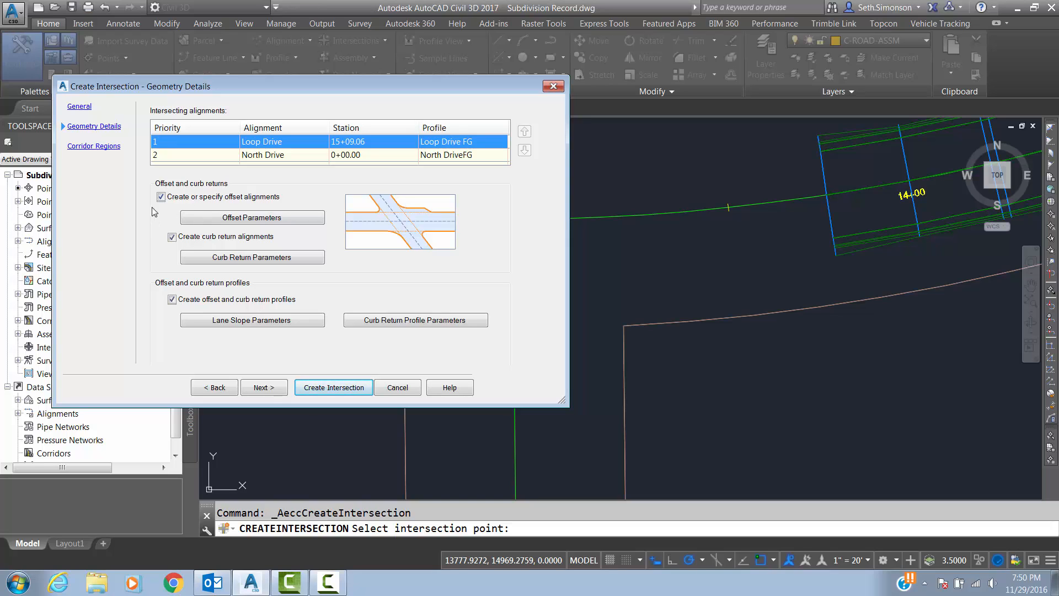
pyautogui.click(252, 220)
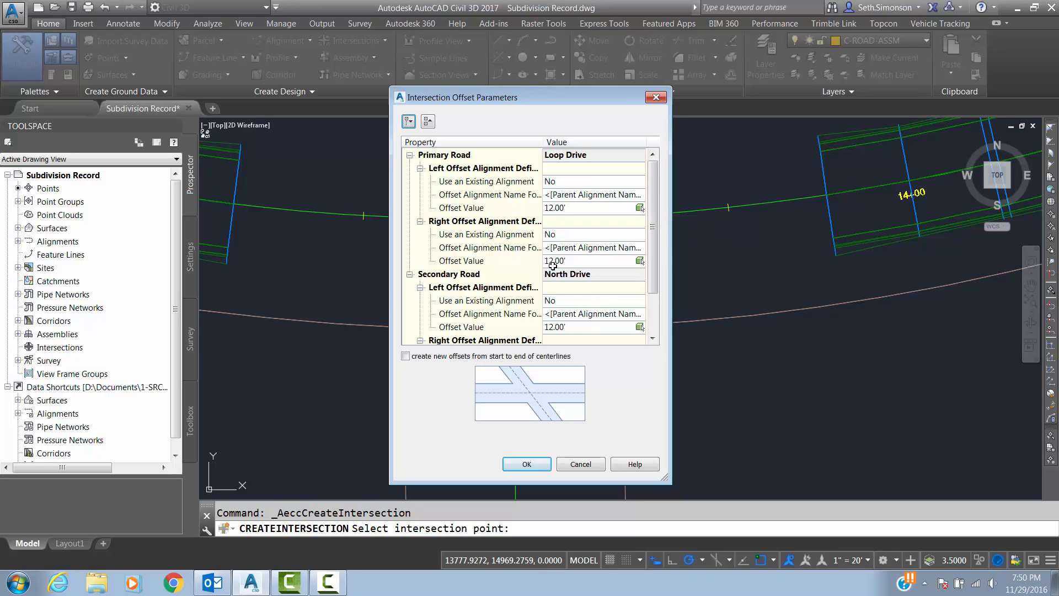
pyautogui.moveTo(651, 221); pyautogui.dragTo(662, 269)
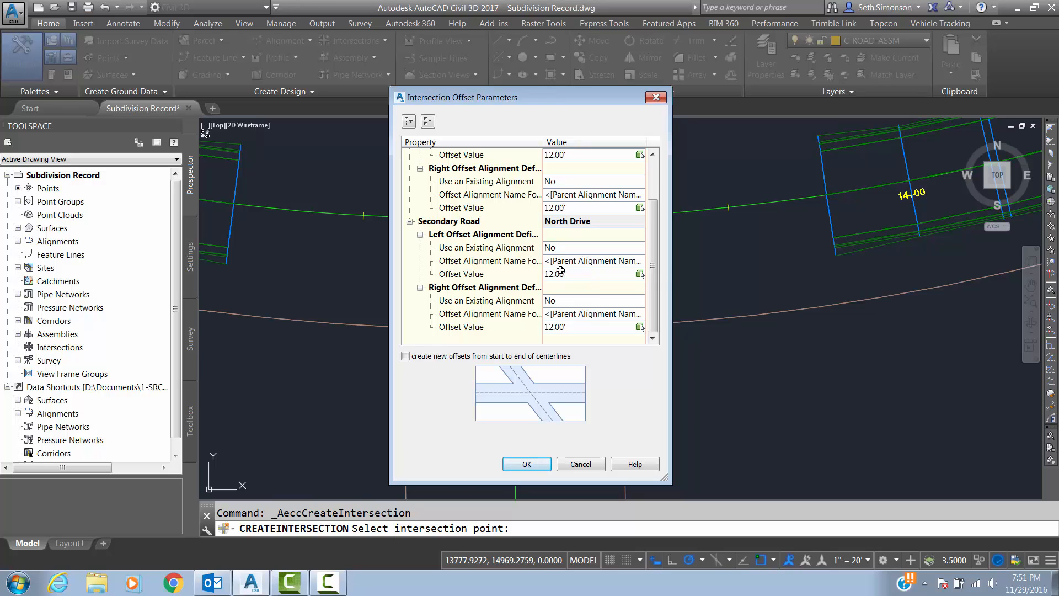
pyautogui.click(526, 463)
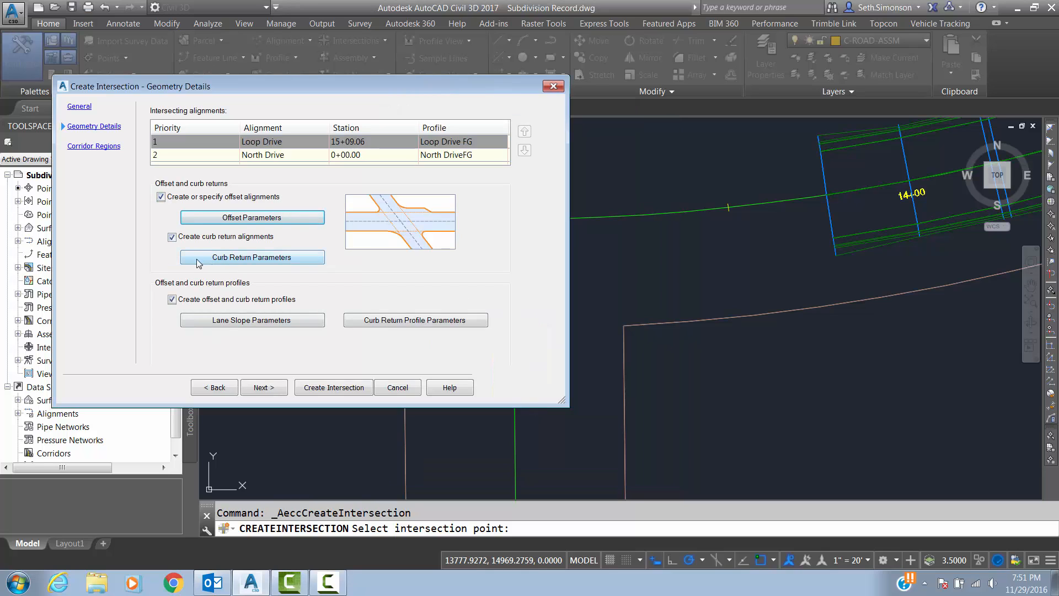
# - Set the curb return radius to 30 for the SE quadrant, keeping the Circular Fillet type
pyautogui.click(239, 262)
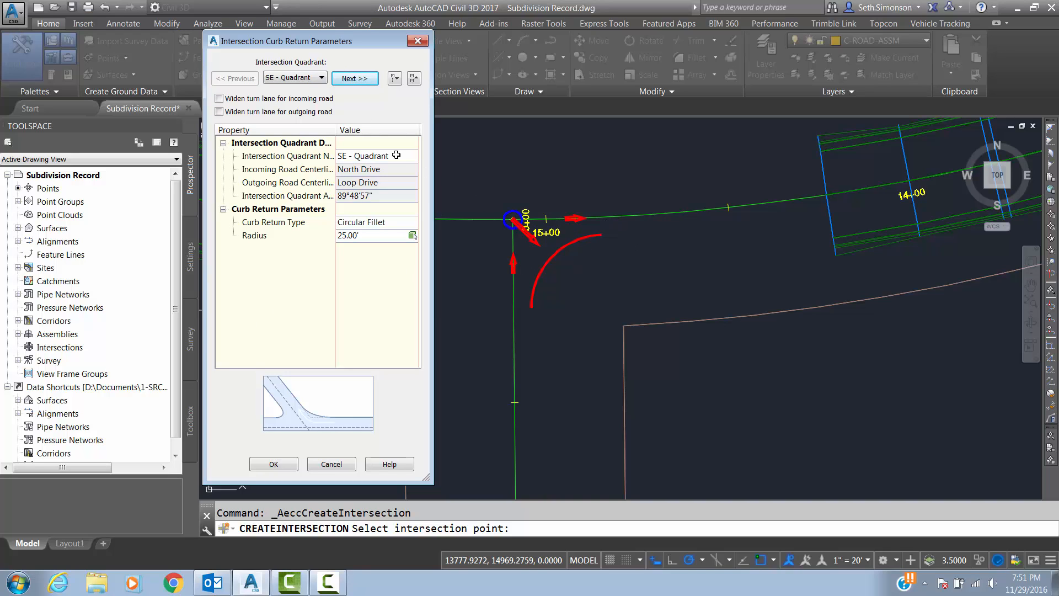
pyautogui.click(355, 79)
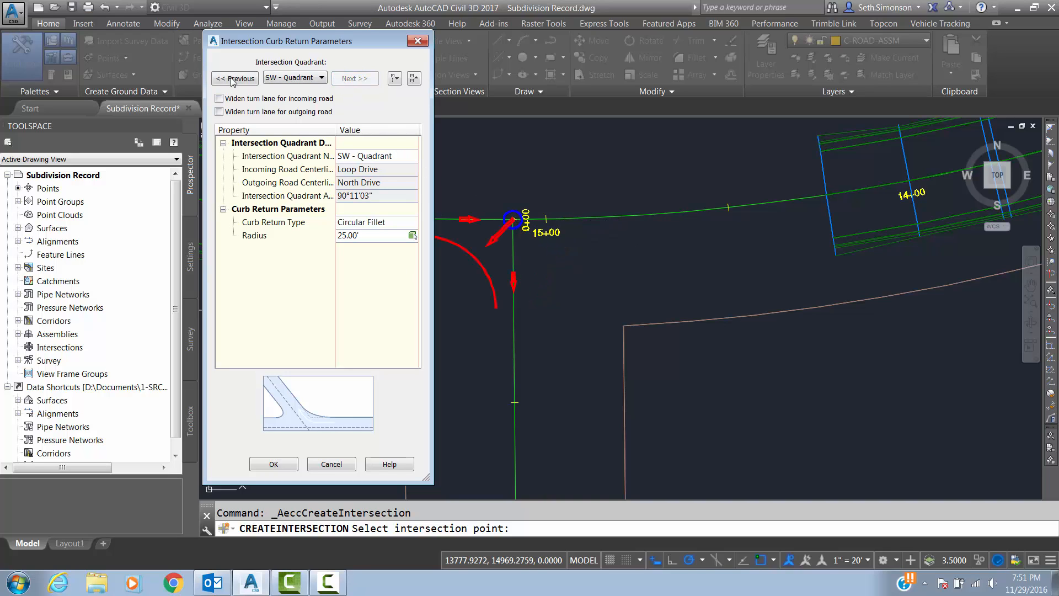
pyautogui.click(232, 79)
pyautogui.click(351, 79)
pyautogui.click(235, 79)
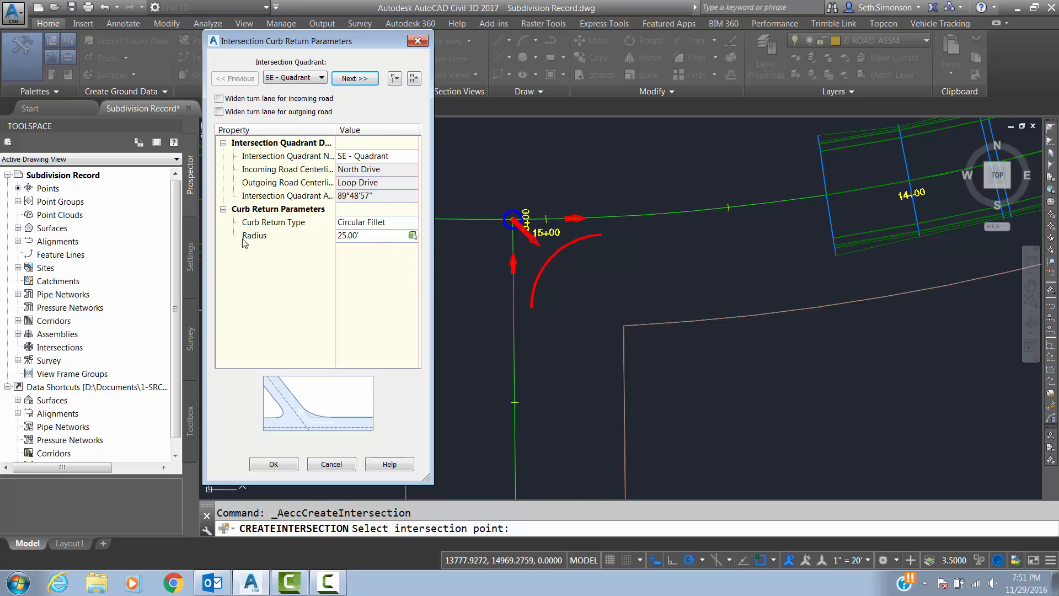
pyautogui.click(377, 235)
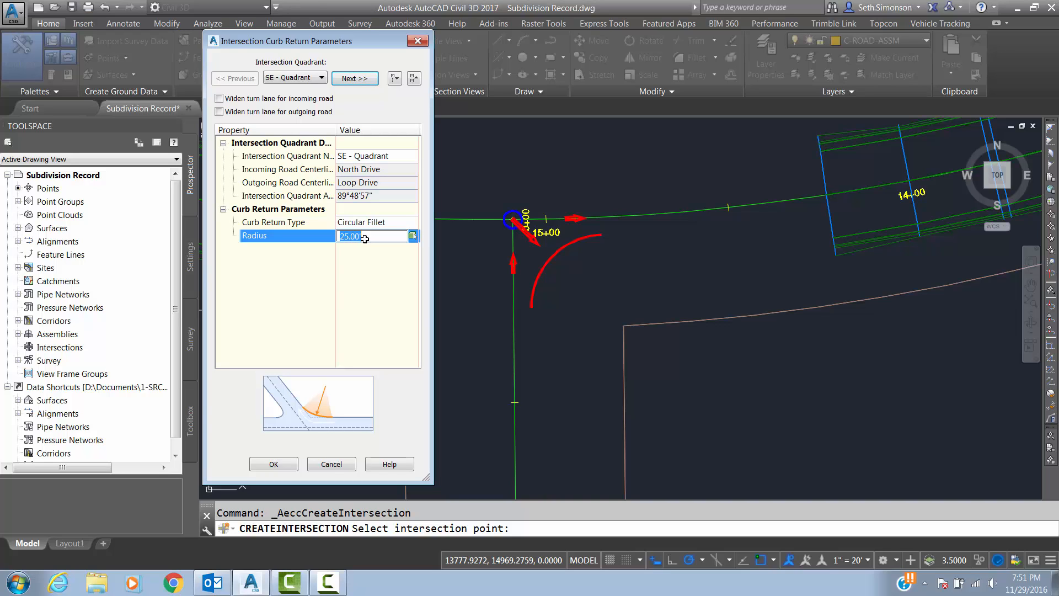
pyautogui.write('30')
# - Set the curb return radius to 30 for the SW quadrant, then check both quadrants and accept the curb return parameters
pyautogui.click(353, 77)
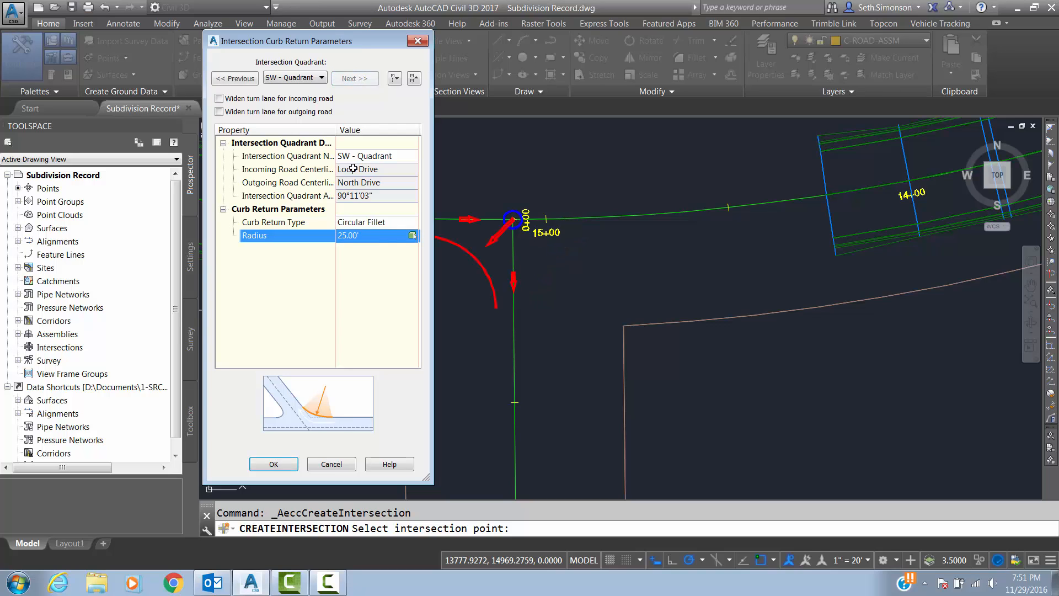
pyautogui.click(354, 237)
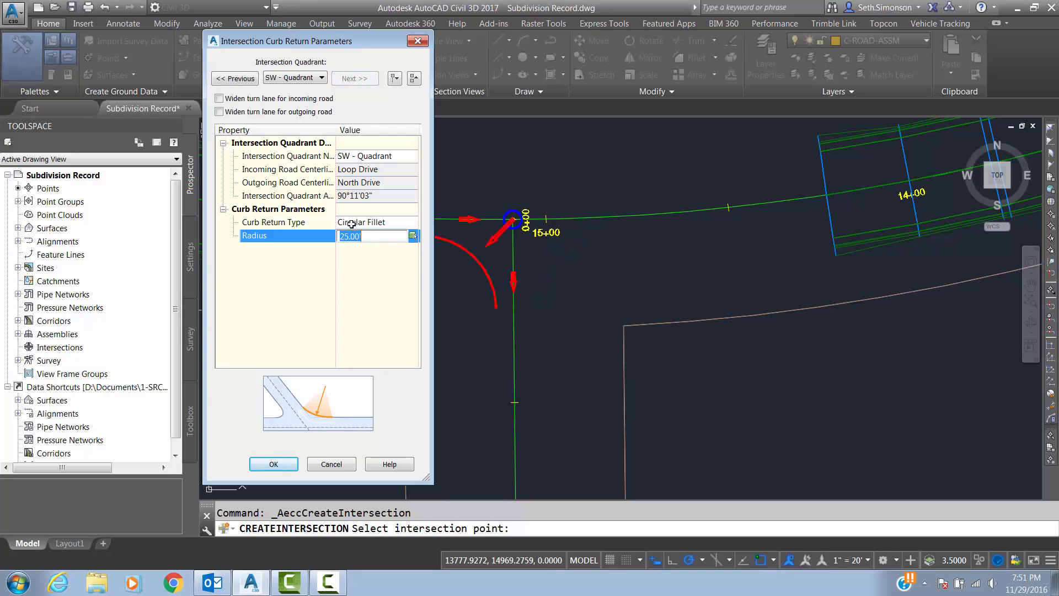
pyautogui.write('30')
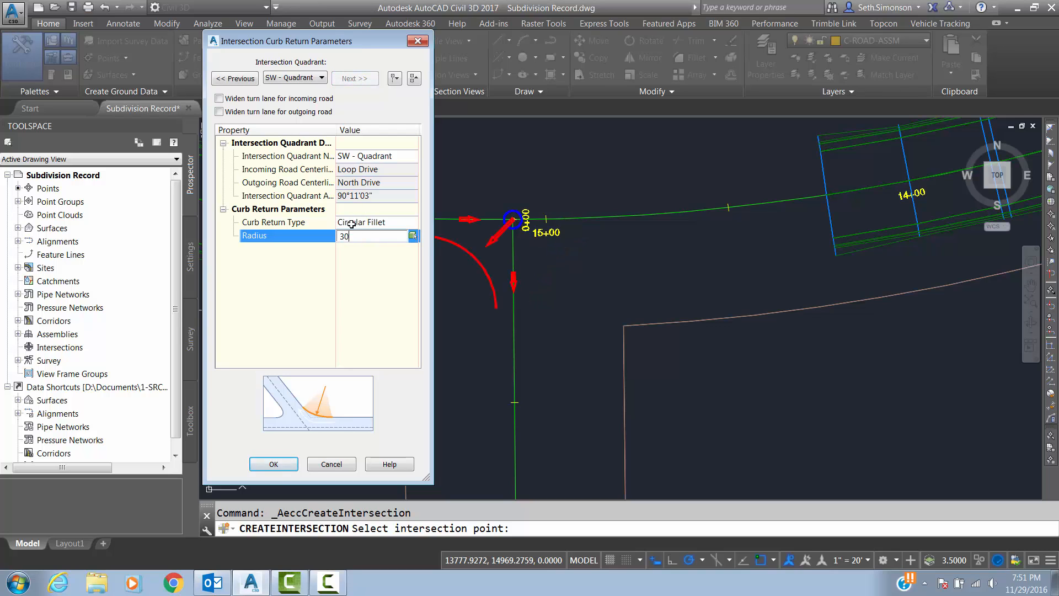
pyautogui.click(258, 81)
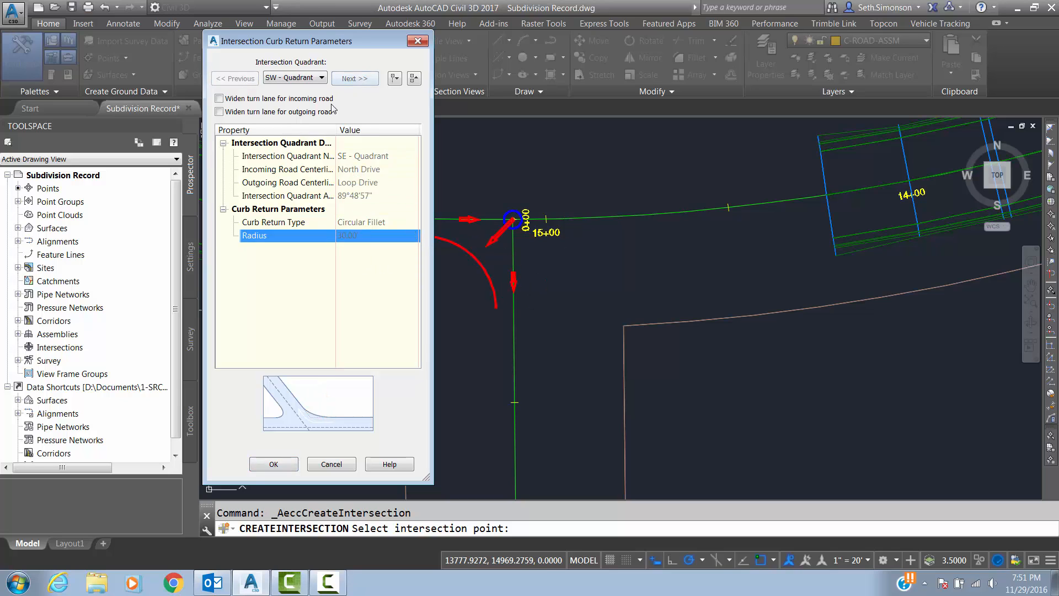
pyautogui.click(355, 78)
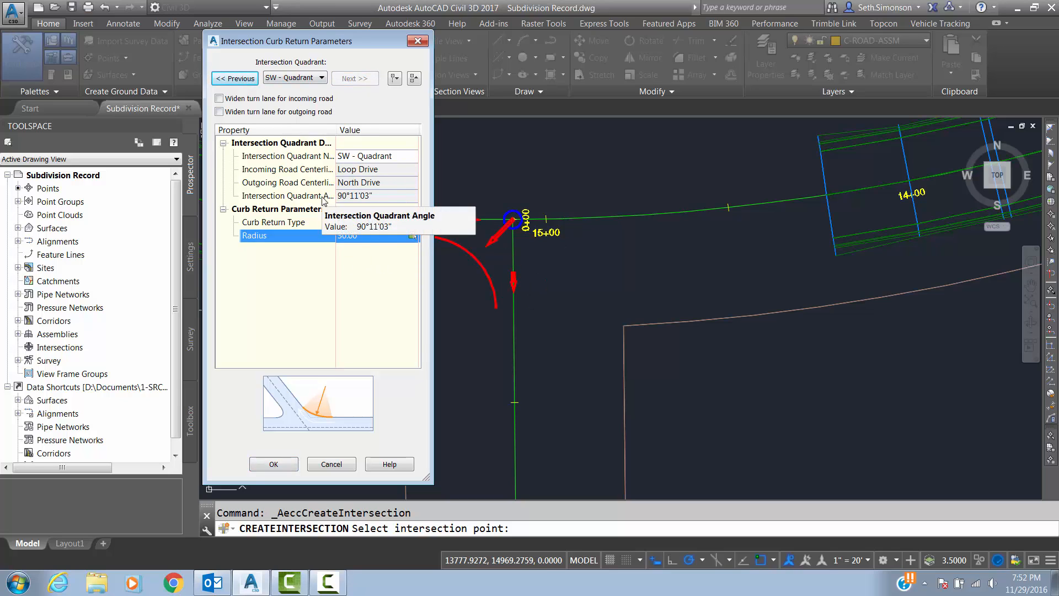
pyautogui.click(273, 464)
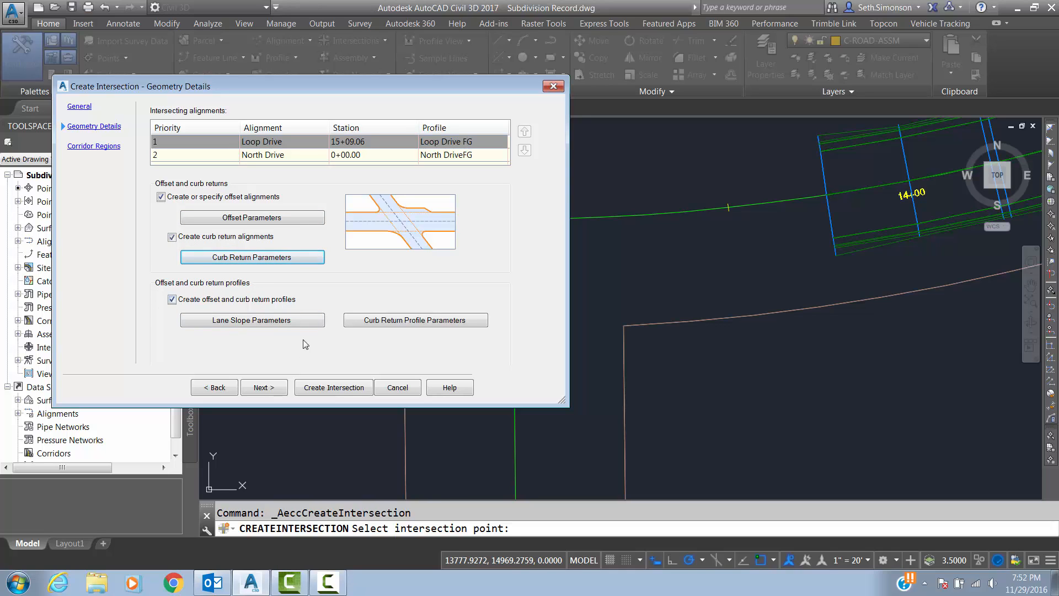
# - Review the lane slope parameters for Loop Drive and North Drive and accept the -2.00% cross falls
pyautogui.click(243, 321)
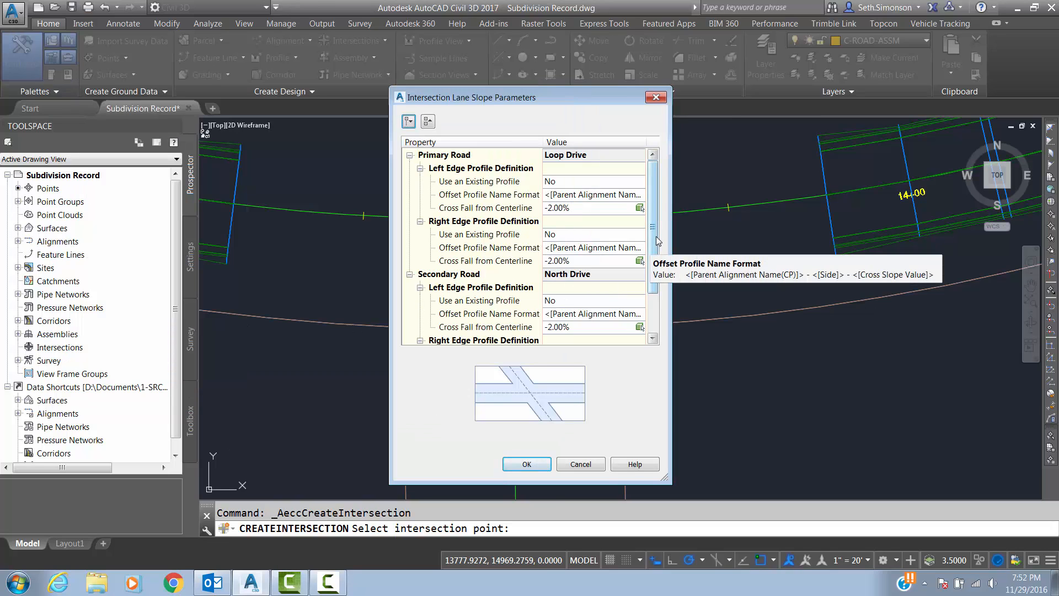
pyautogui.scroll(-2, 657, 242)
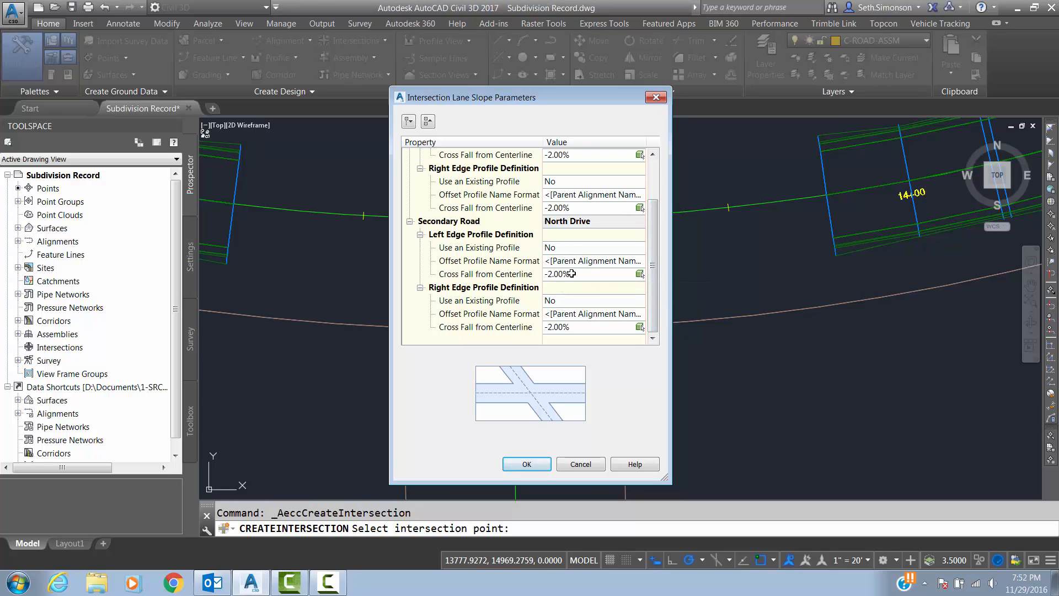
pyautogui.scroll(2, 653, 259)
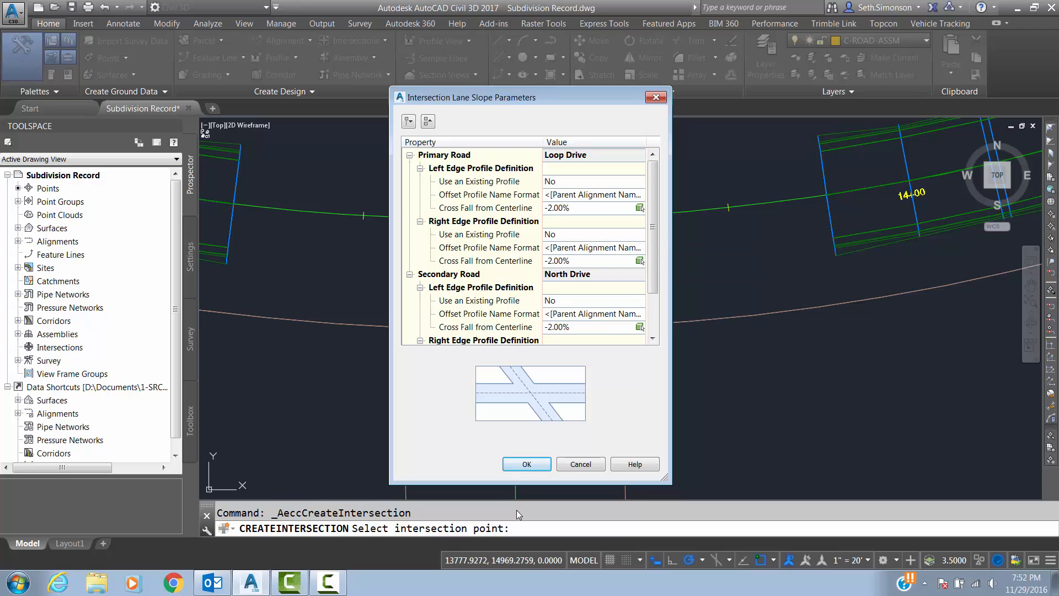
pyautogui.click(526, 466)
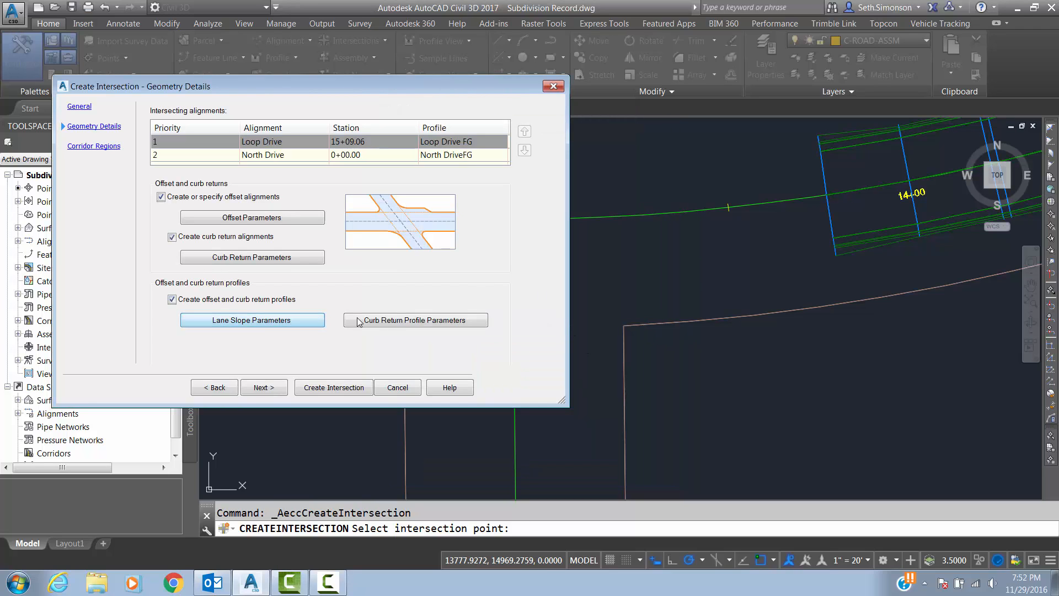
# - Set the SE quadrant's curb return profile extension lengths to 5 along both the incoming and outgoing lanes
pyautogui.click(412, 322)
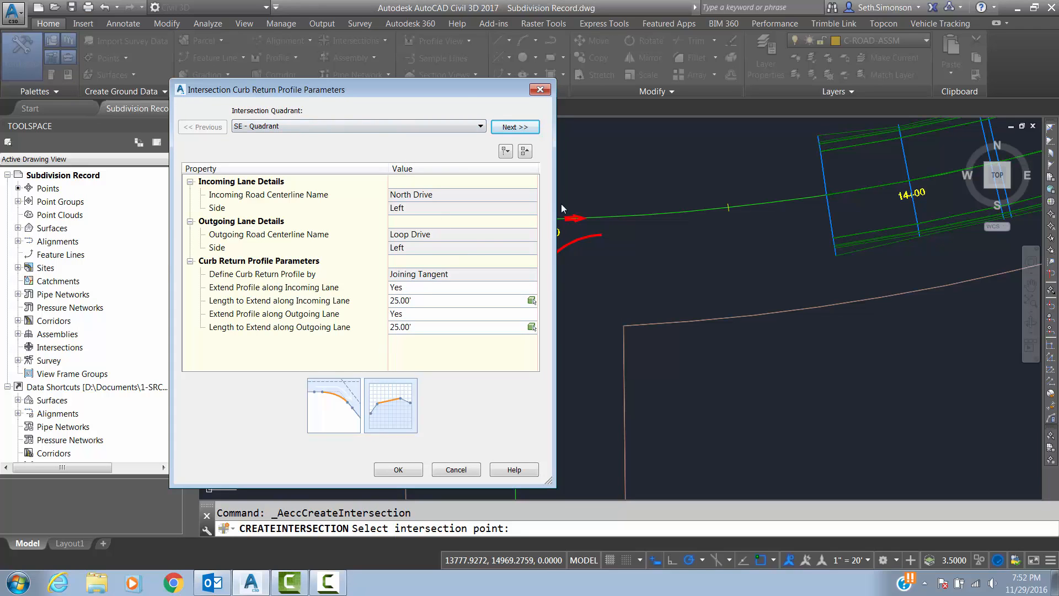
pyautogui.moveTo(421, 86); pyautogui.dragTo(329, 86)
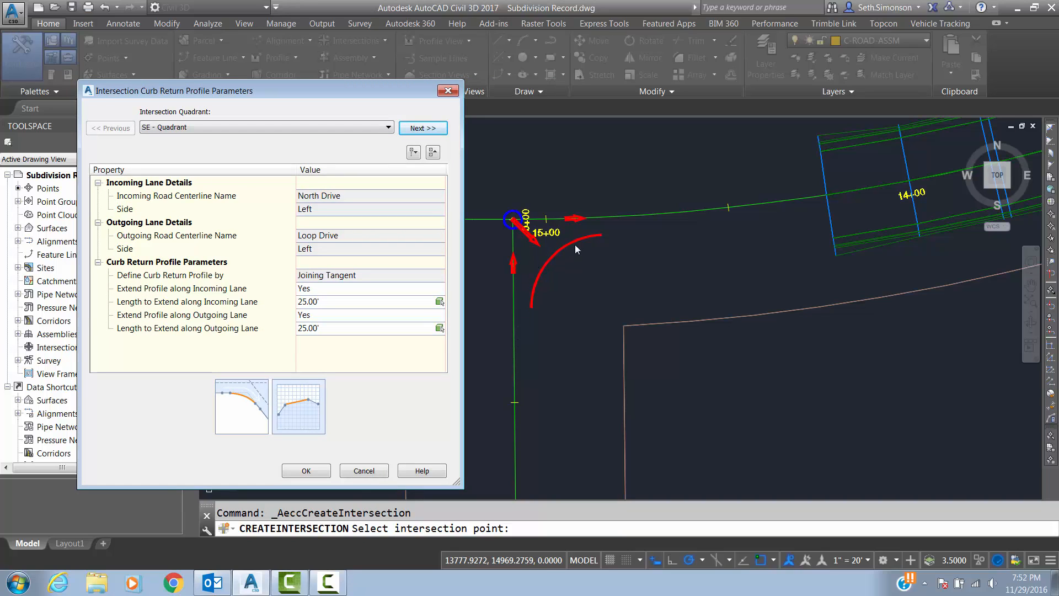
pyautogui.click(284, 126)
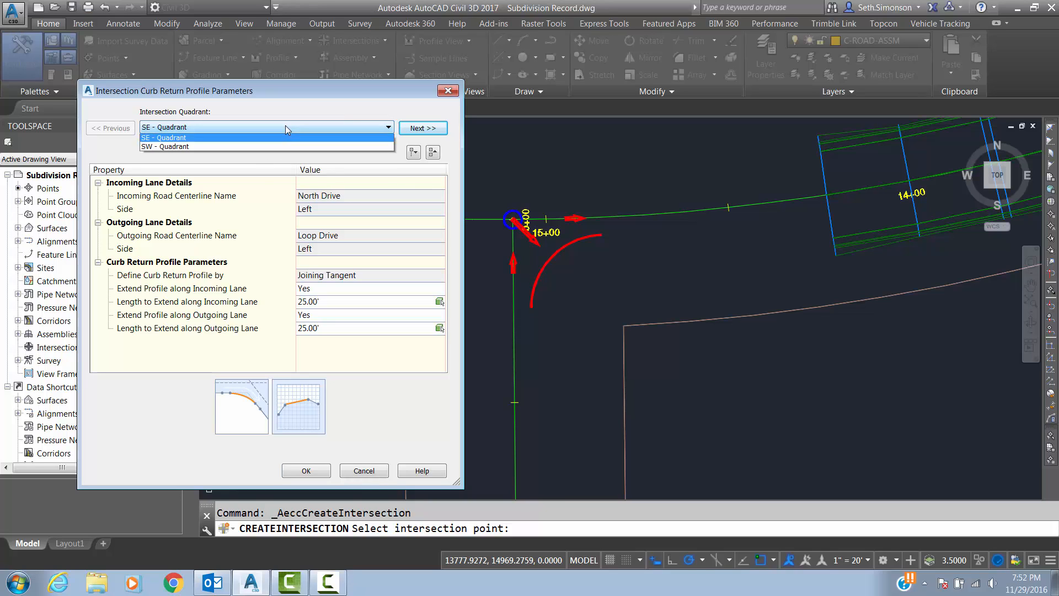
pyautogui.click(206, 126)
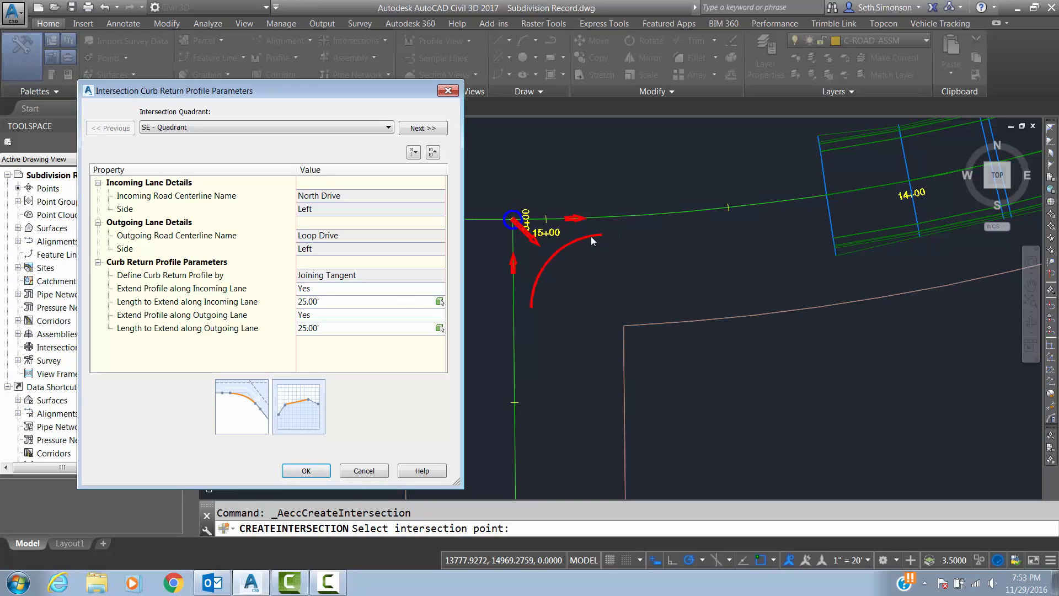
pyautogui.click(341, 301)
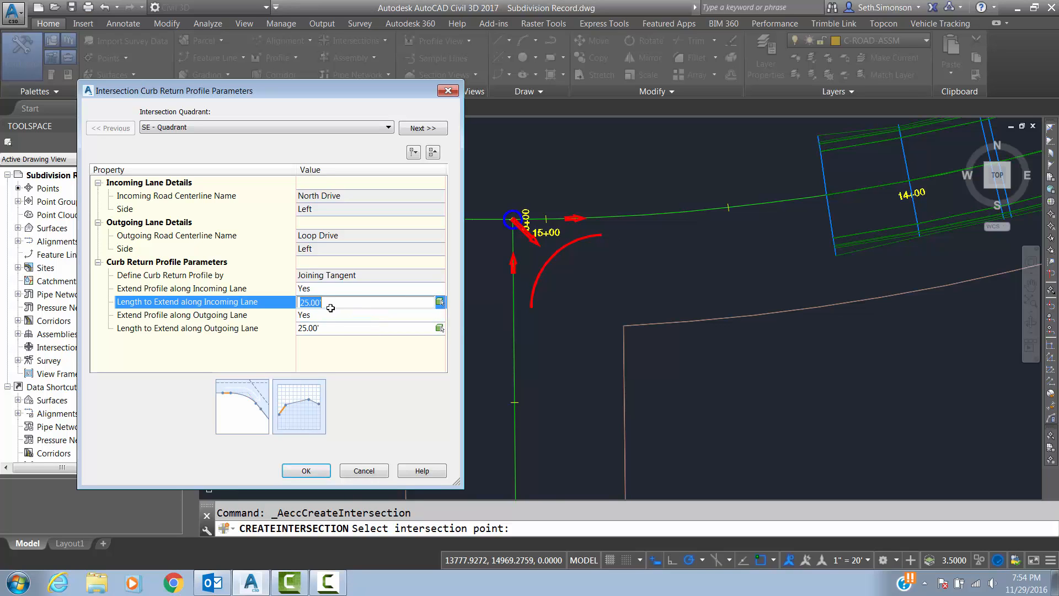
pyautogui.write('5')
pyautogui.click(331, 333)
pyautogui.write('5')
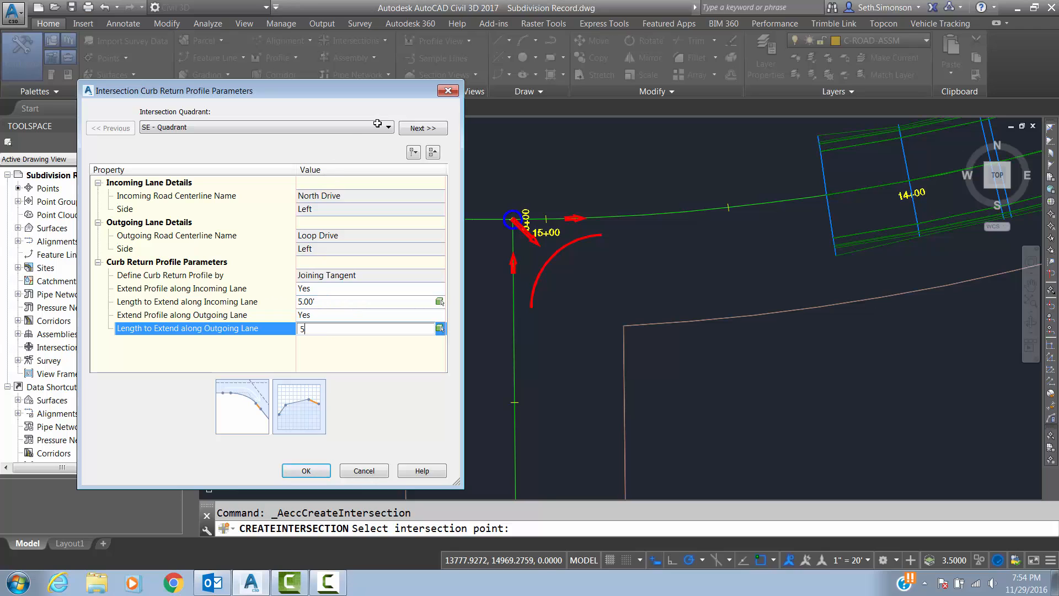
# - Set the SW quadrant's curb return profile extension lengths to 5 along both lanes and accept the profile parameters
pyautogui.click(418, 125)
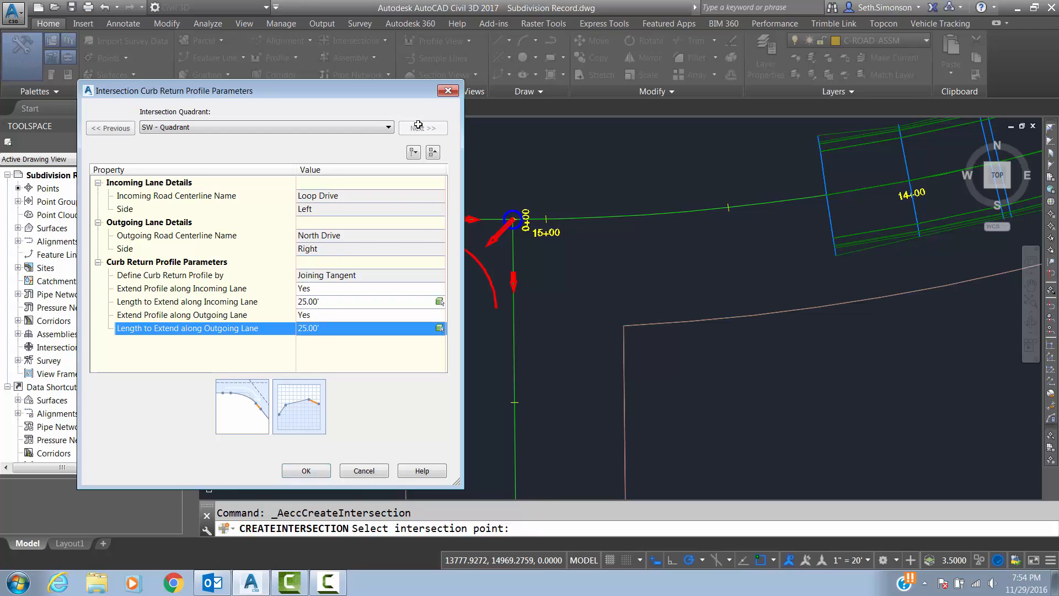
pyautogui.click(318, 299)
pyautogui.write('5')
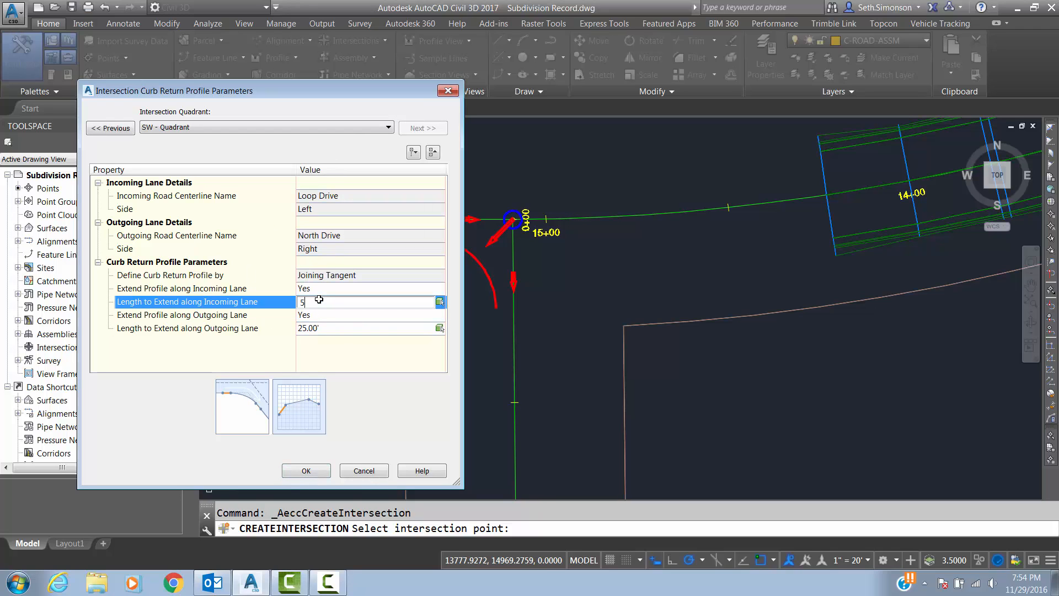
pyautogui.click(309, 331)
pyautogui.write('5')
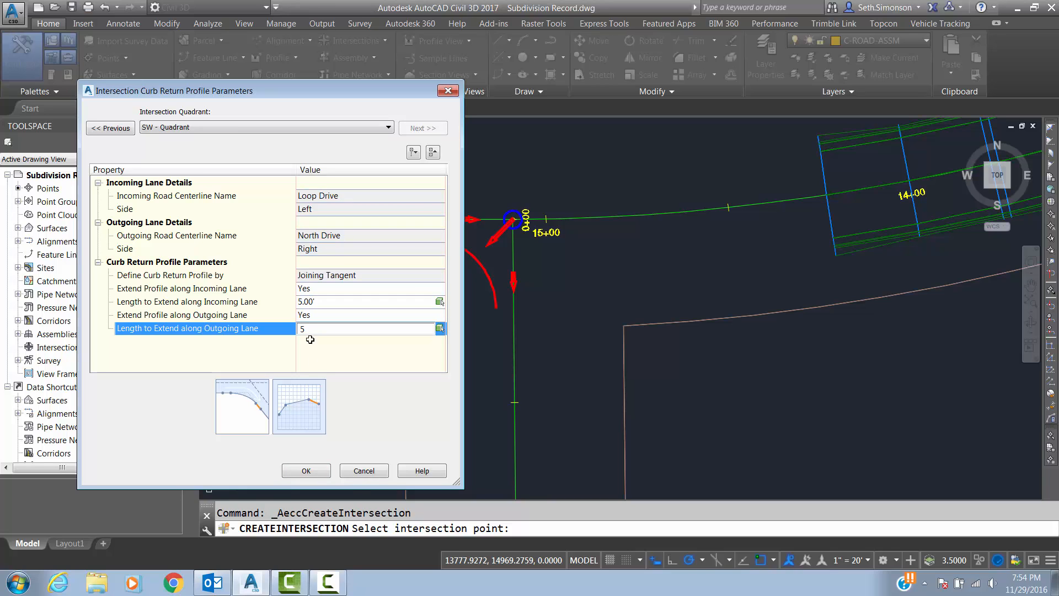
pyautogui.click(305, 470)
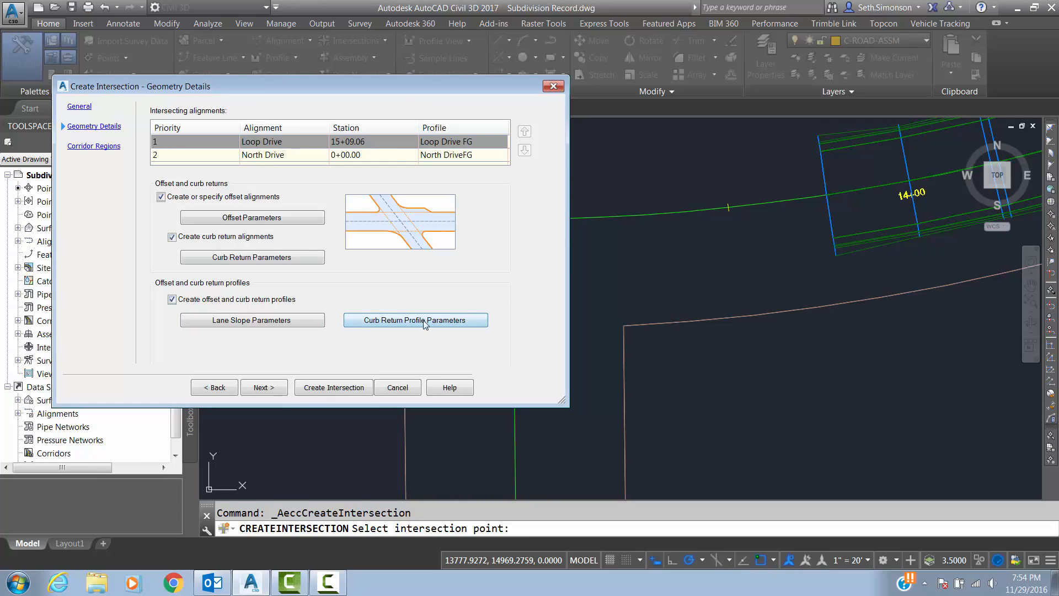
# - Continue to the corridor regions and add the intersection to the existing Main Road corridor, with EG1 as the daylight surface
pyautogui.click(264, 388)
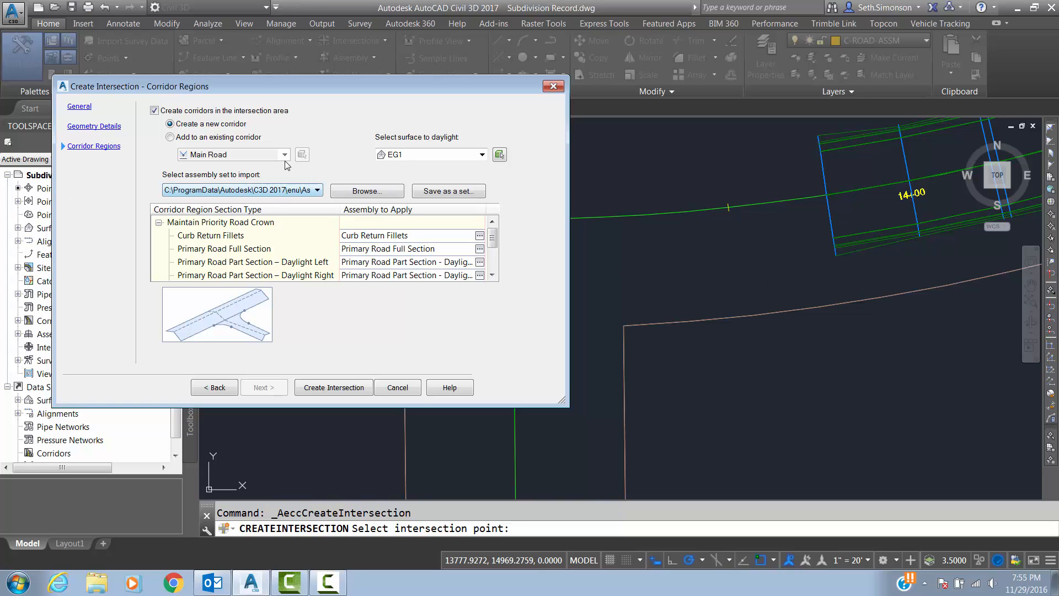
pyautogui.click(170, 138)
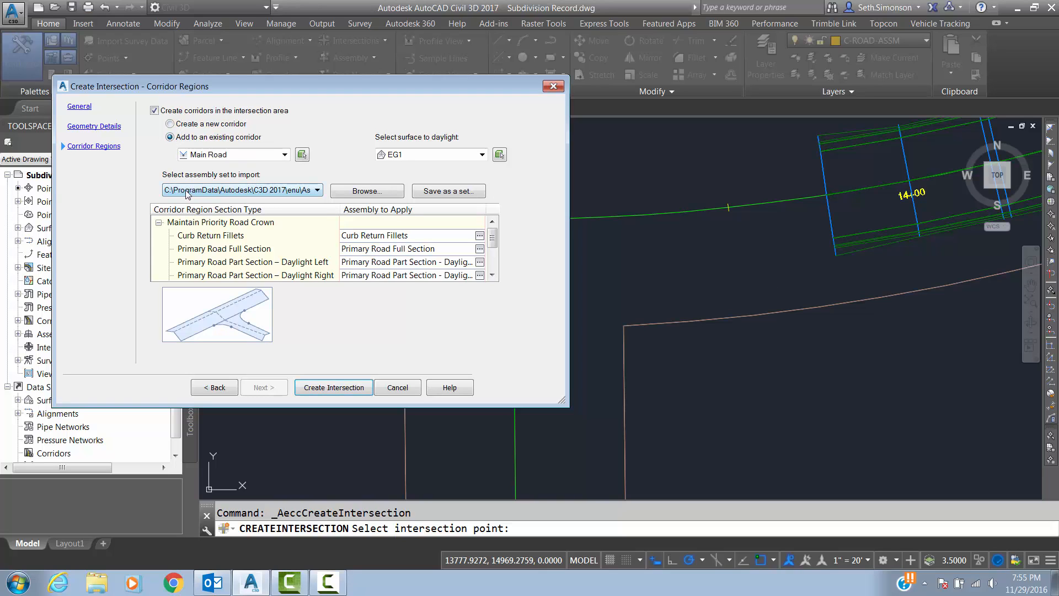
pyautogui.click(216, 155)
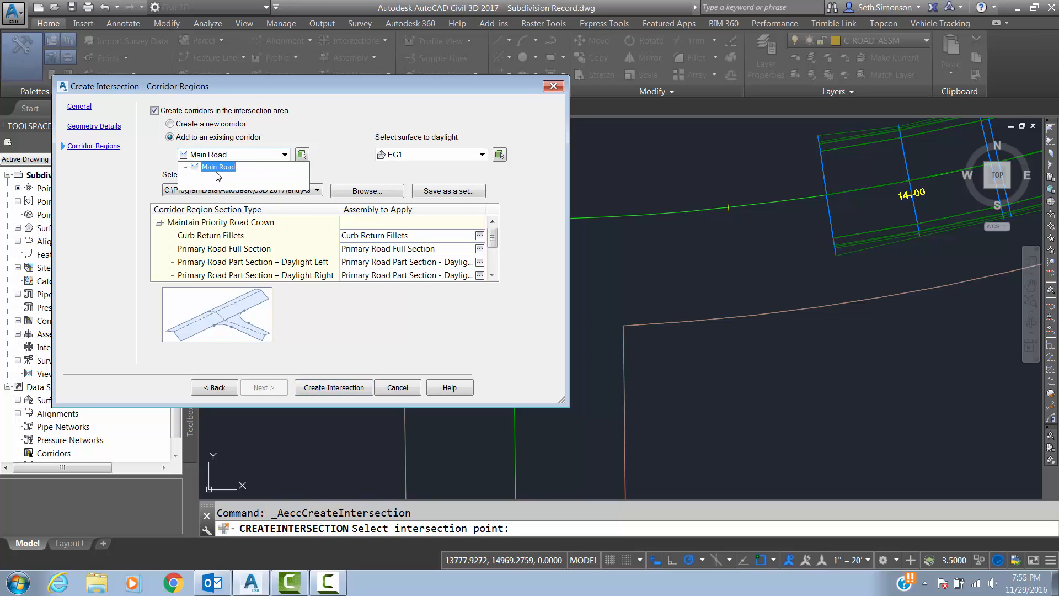
pyautogui.click(218, 175)
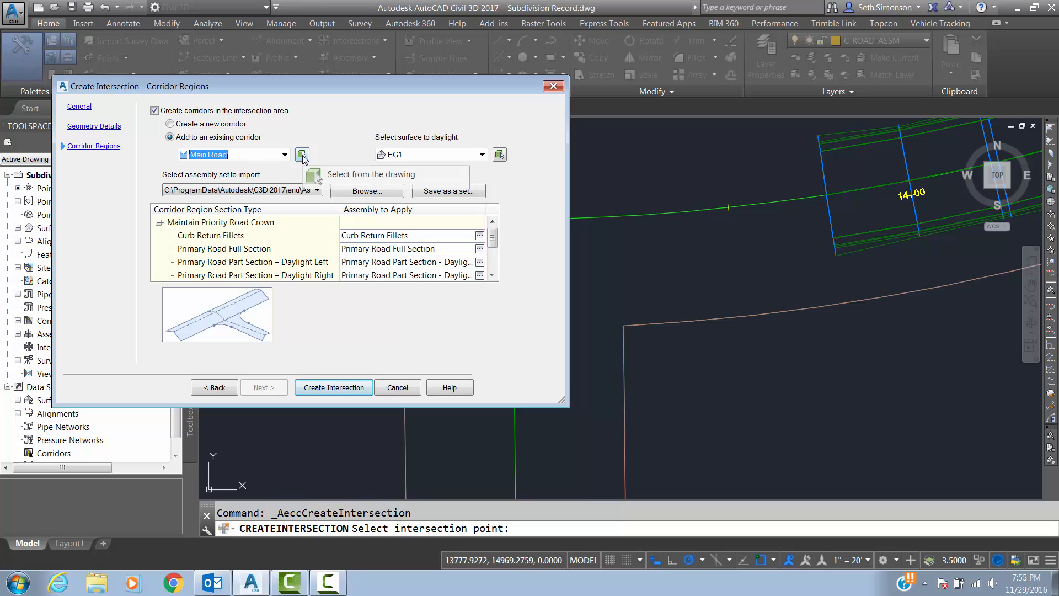
pyautogui.click(428, 155)
pyautogui.click(409, 178)
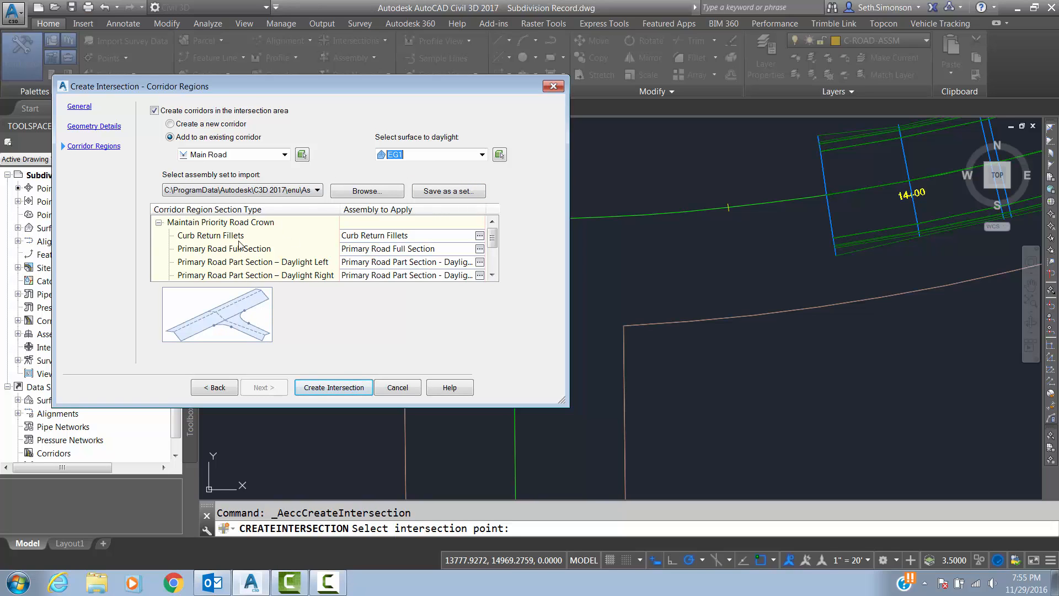
# - Assign the Curb Return assembly to the Curb Return Fillets region section
pyautogui.scroll(-4, 494, 238)
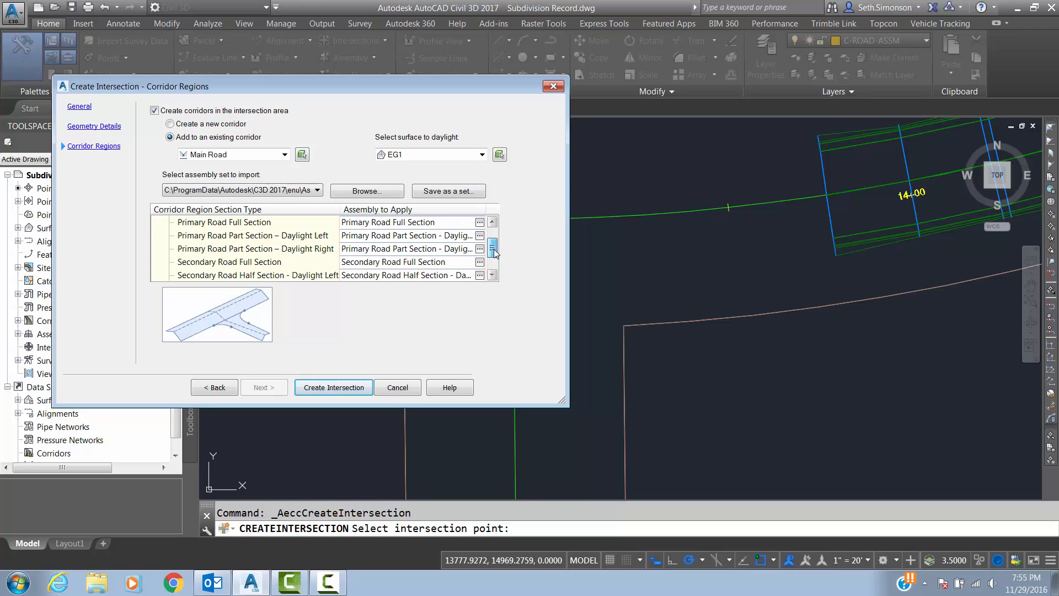
pyautogui.scroll(4, 497, 236)
pyautogui.scroll(-1, 496, 243)
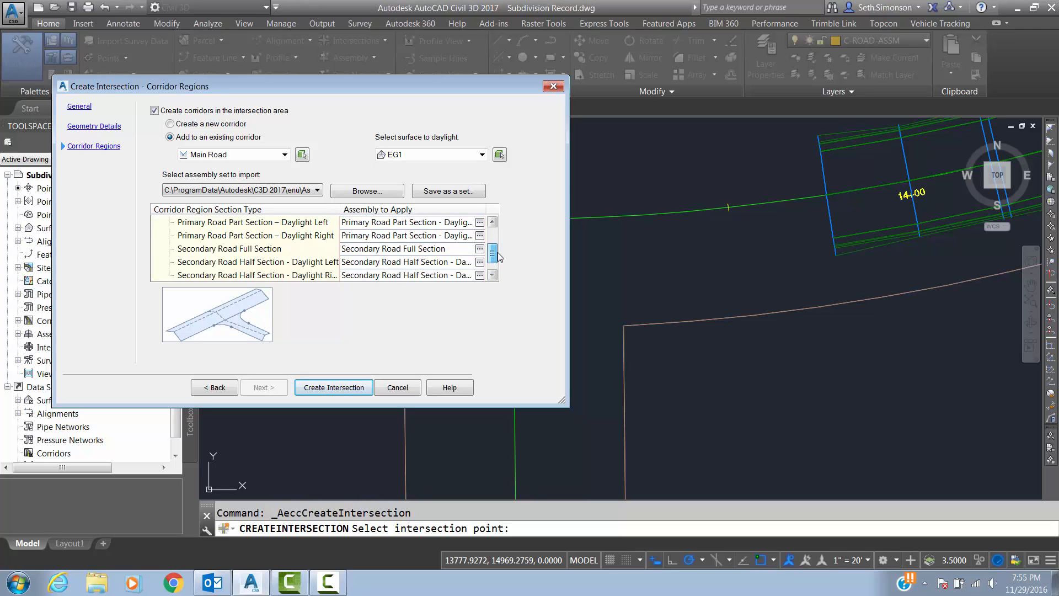
pyautogui.scroll(1, 498, 237)
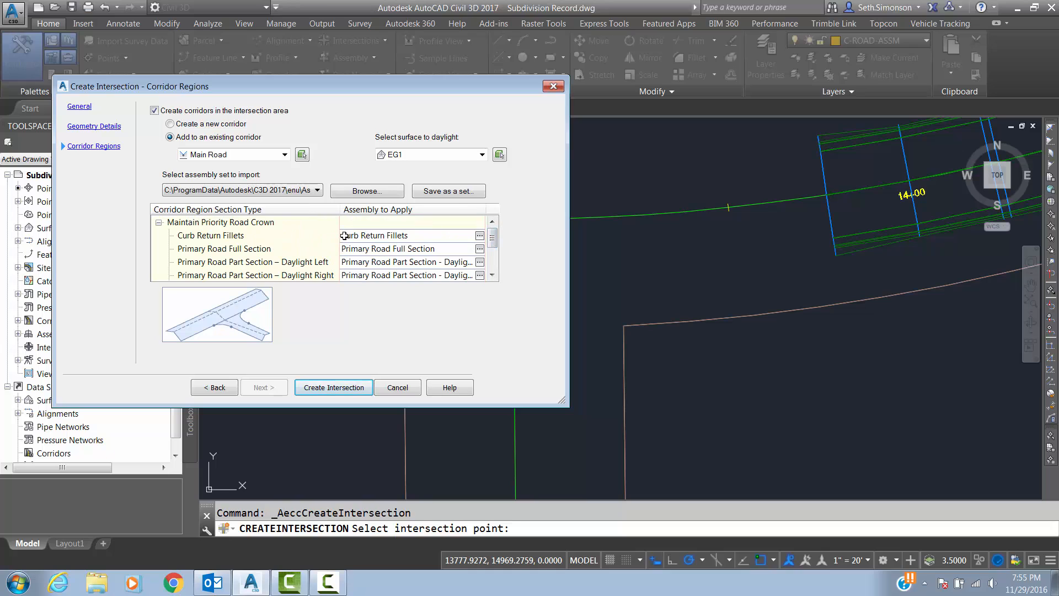
pyautogui.click(212, 237)
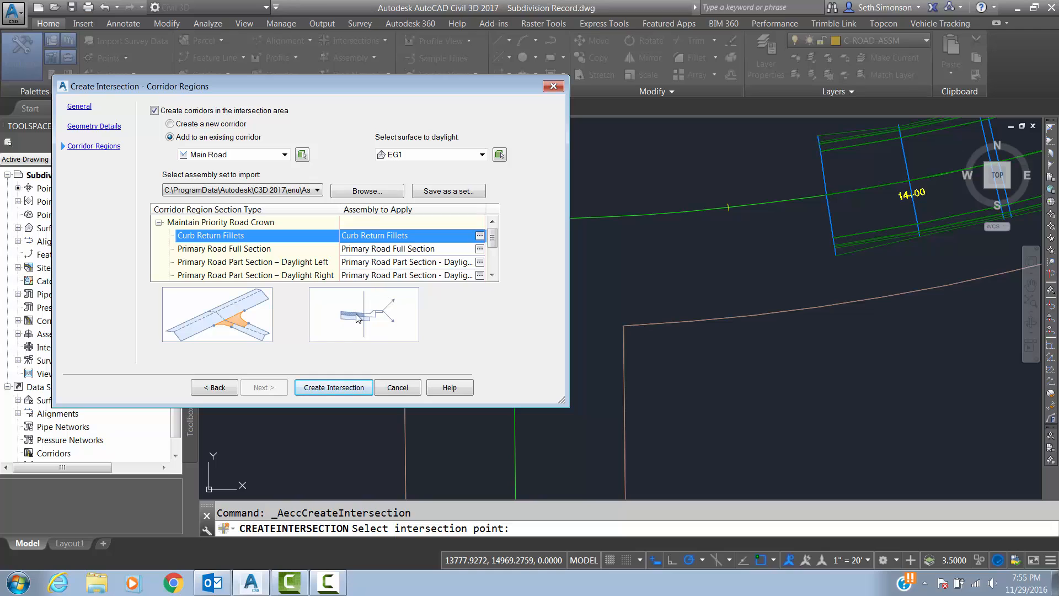
pyautogui.click(479, 235)
pyautogui.click(486, 283)
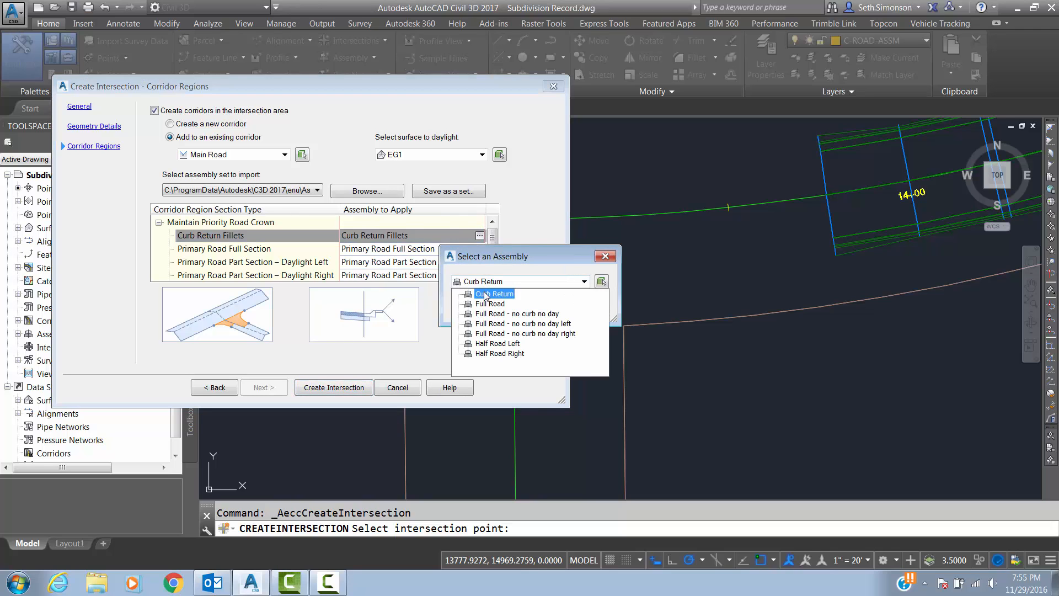
pyautogui.click(486, 294)
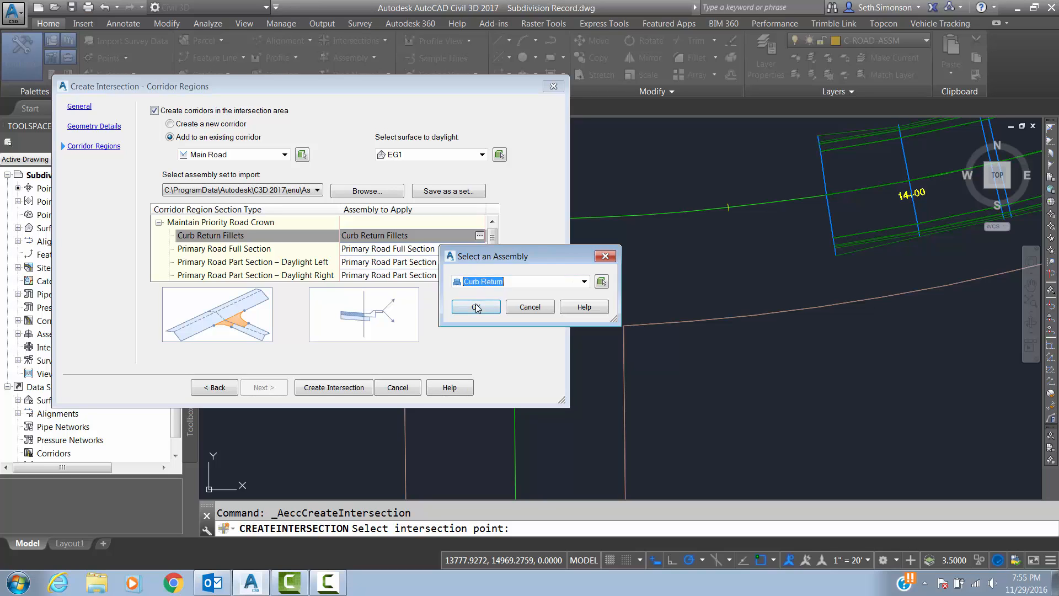
pyautogui.click(475, 306)
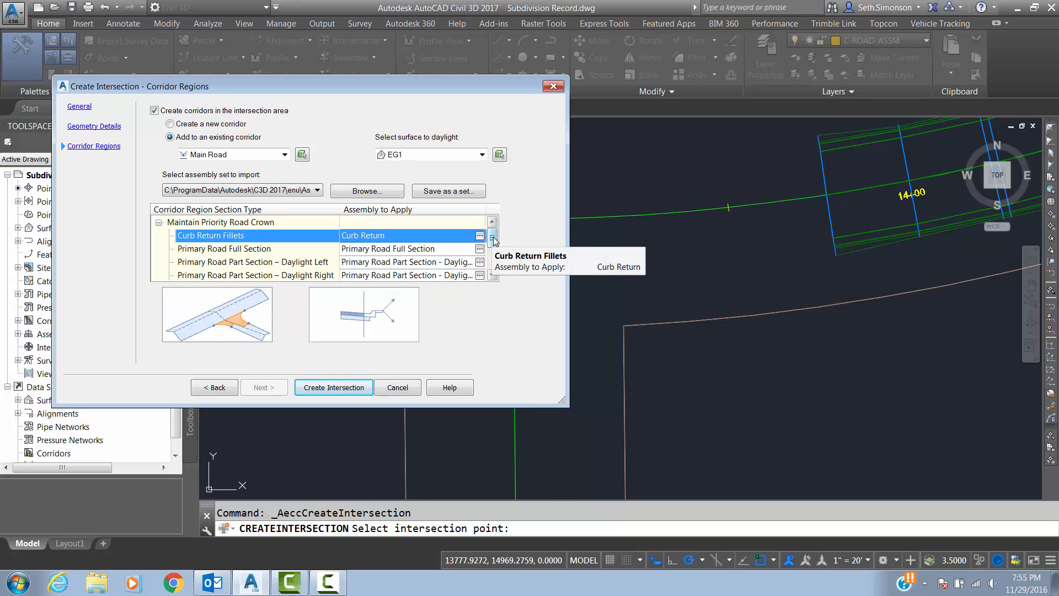
# - Assign the Full Road assembly to the Primary Road Full Section
pyautogui.click(392, 249)
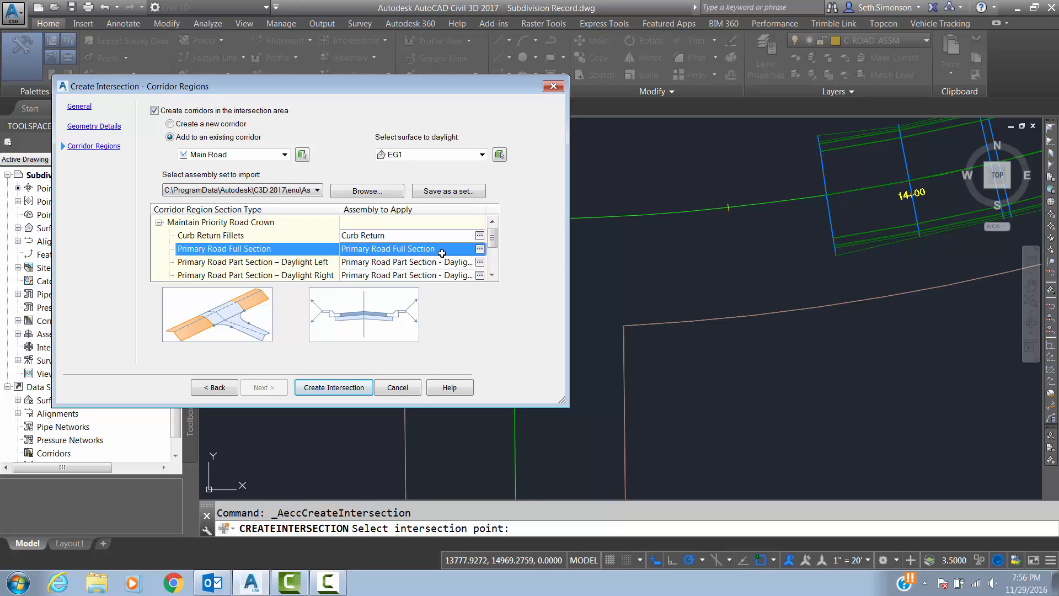
pyautogui.click(480, 249)
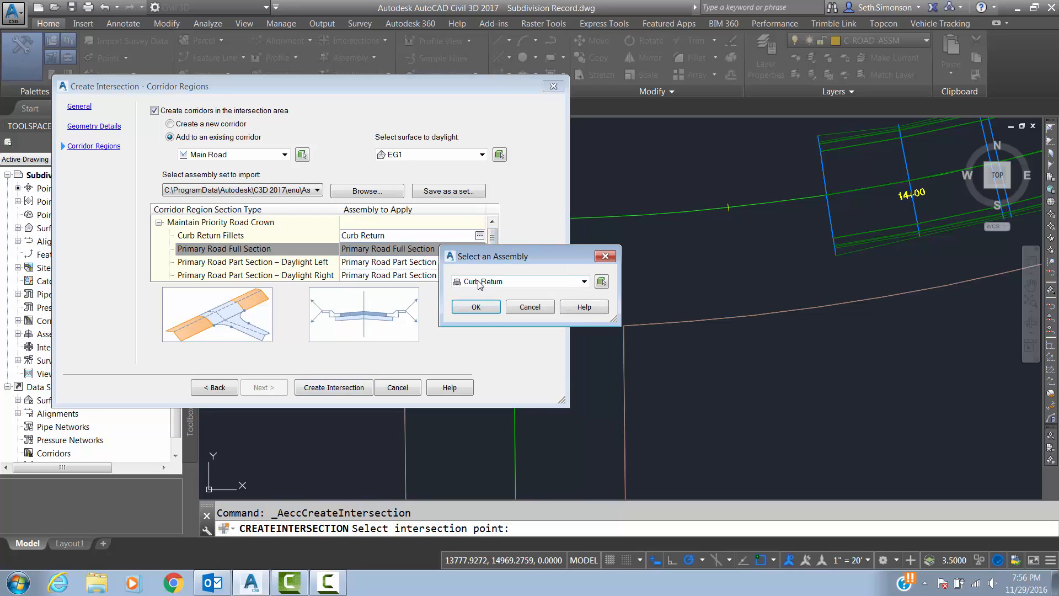
pyautogui.click(479, 281)
pyautogui.click(485, 304)
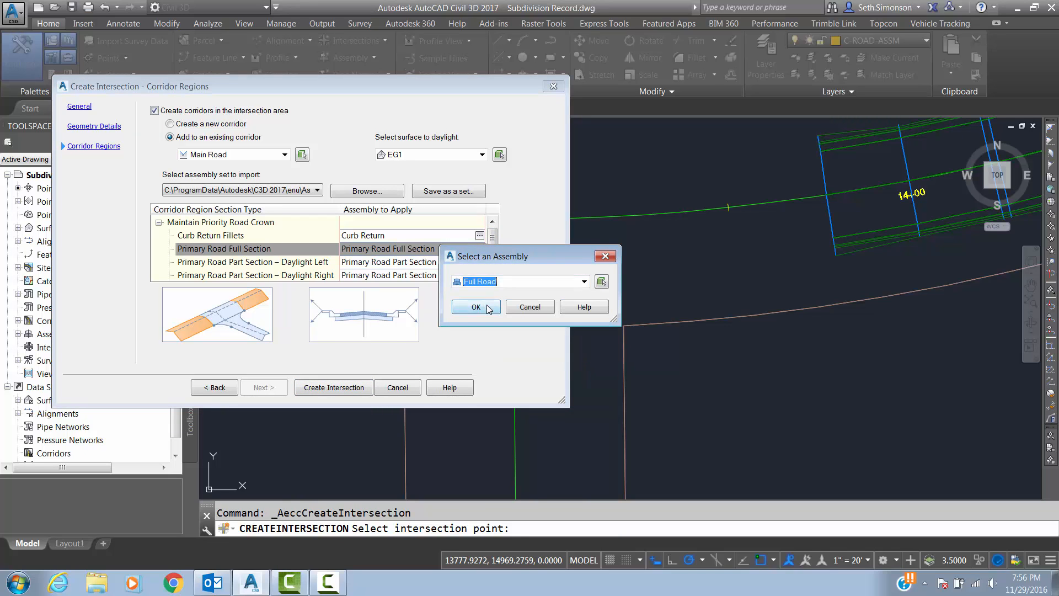
pyautogui.click(488, 309)
# - Assign the "Full Road - no curb no day right" assembly to the Primary Road Part Section – Daylight Left
pyautogui.click(392, 264)
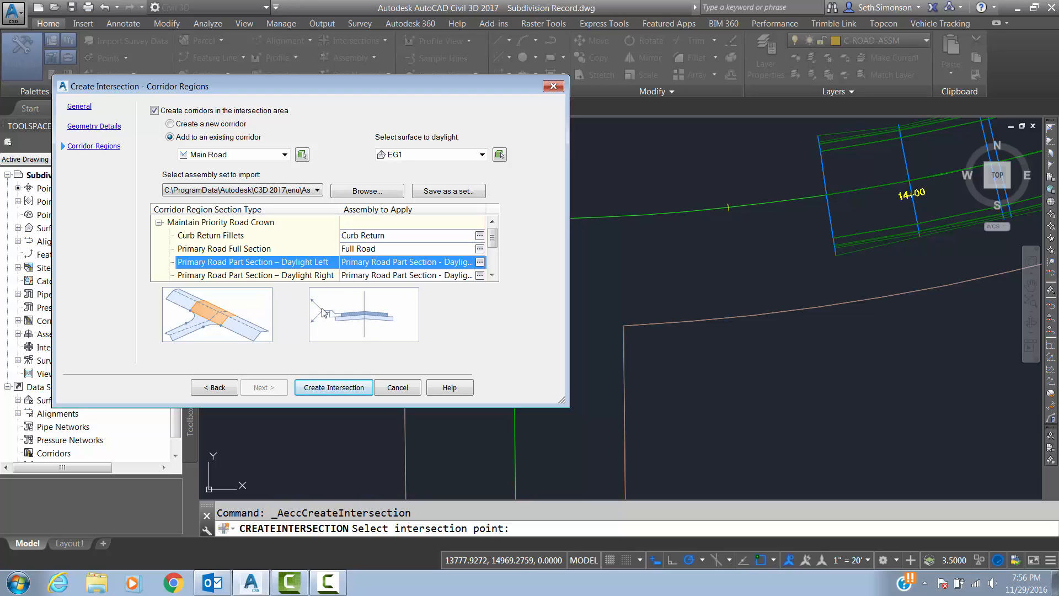
pyautogui.click(480, 262)
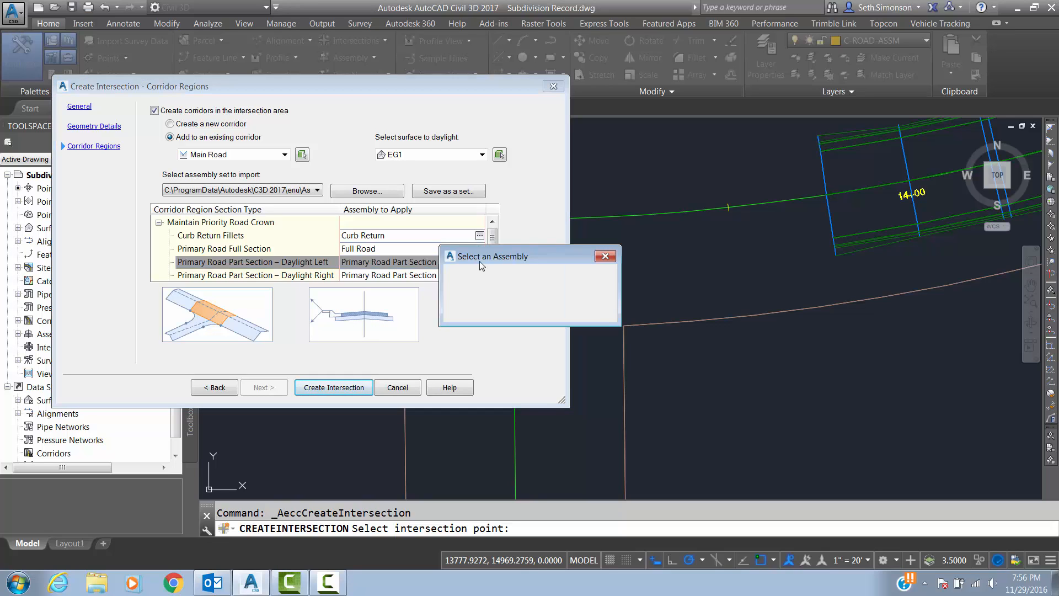
pyautogui.click(548, 283)
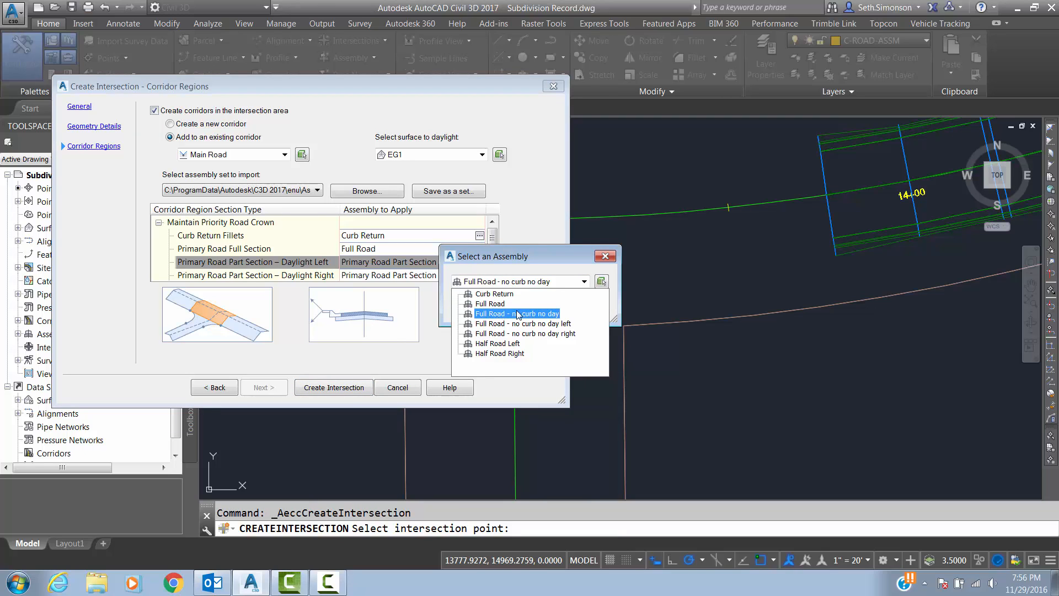
pyautogui.click(543, 326)
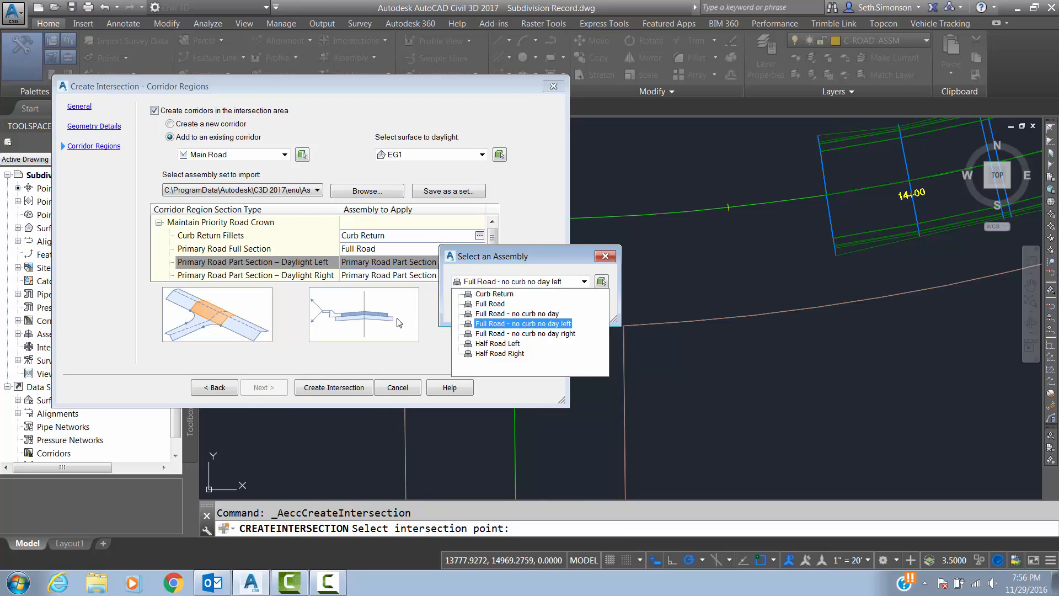
pyautogui.click(510, 336)
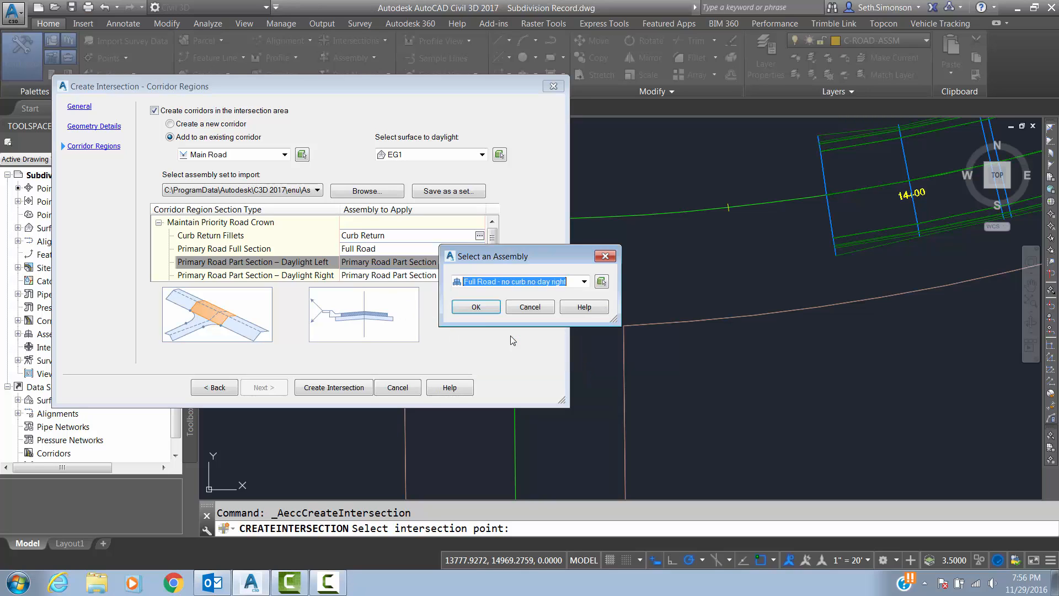
pyautogui.click(476, 306)
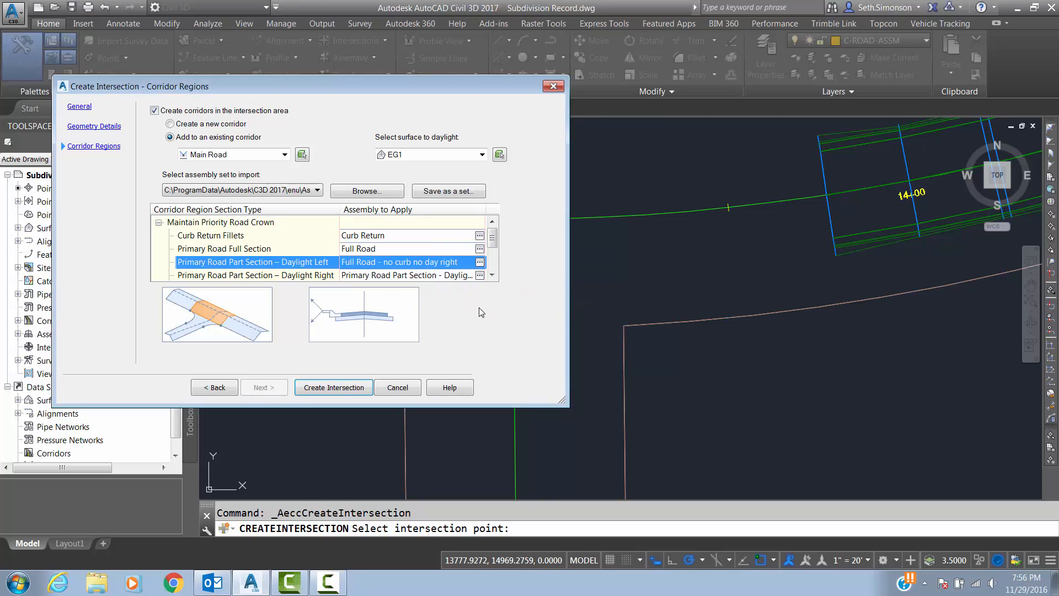
# - Assign the "Full Road - no curb no day left" assembly to the Primary Road Part Section – Daylight Right
pyautogui.click(405, 275)
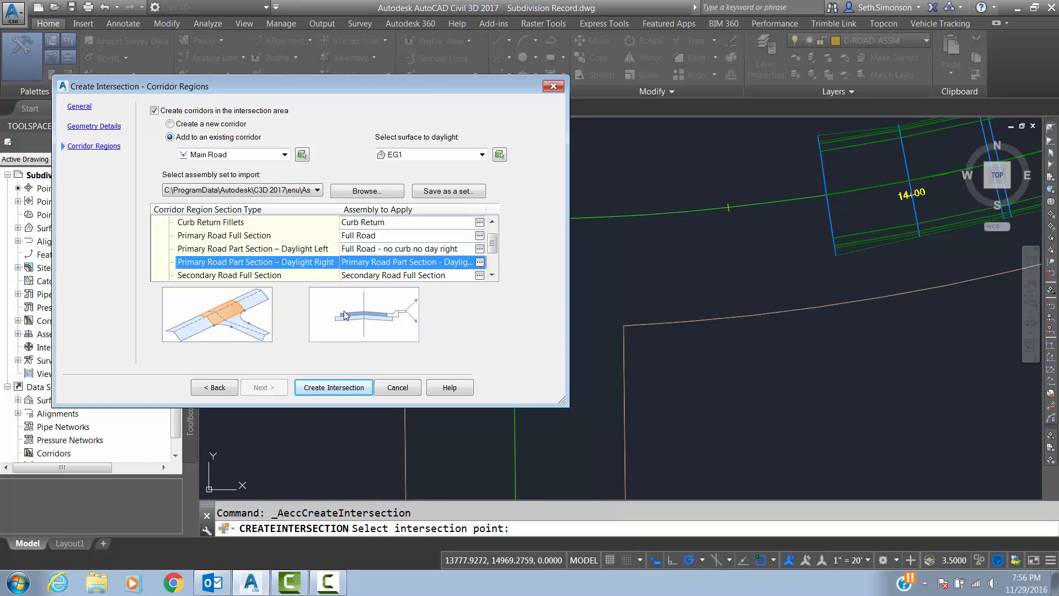
pyautogui.click(480, 261)
pyautogui.click(513, 281)
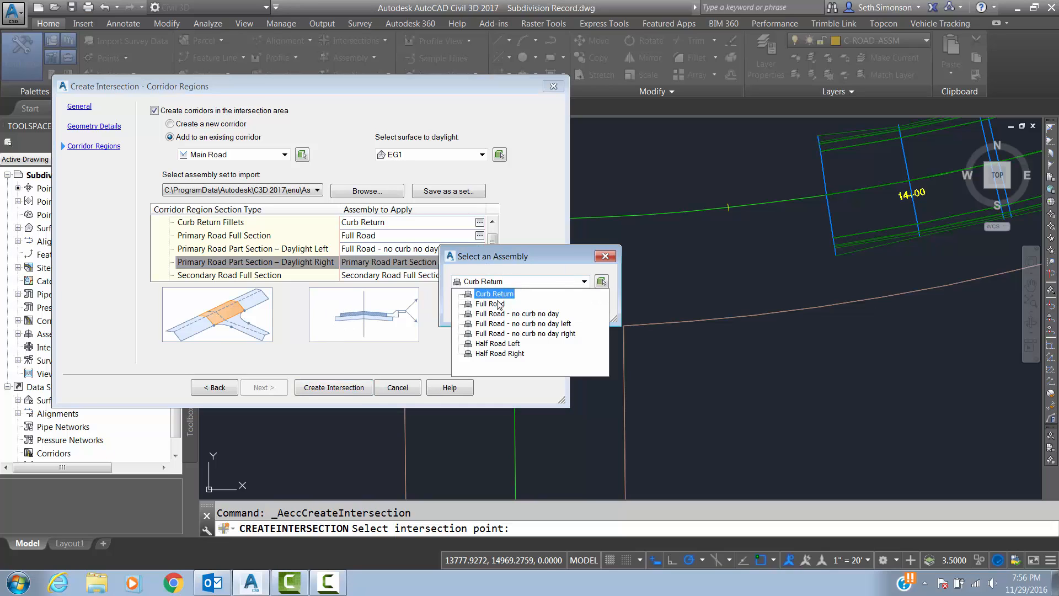
pyautogui.click(549, 323)
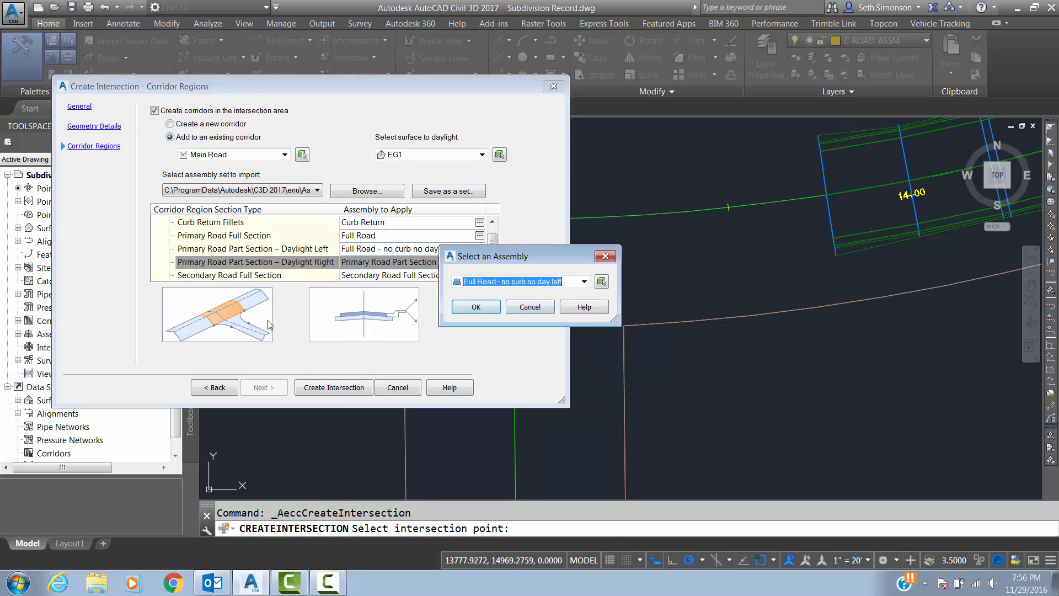
pyautogui.click(457, 308)
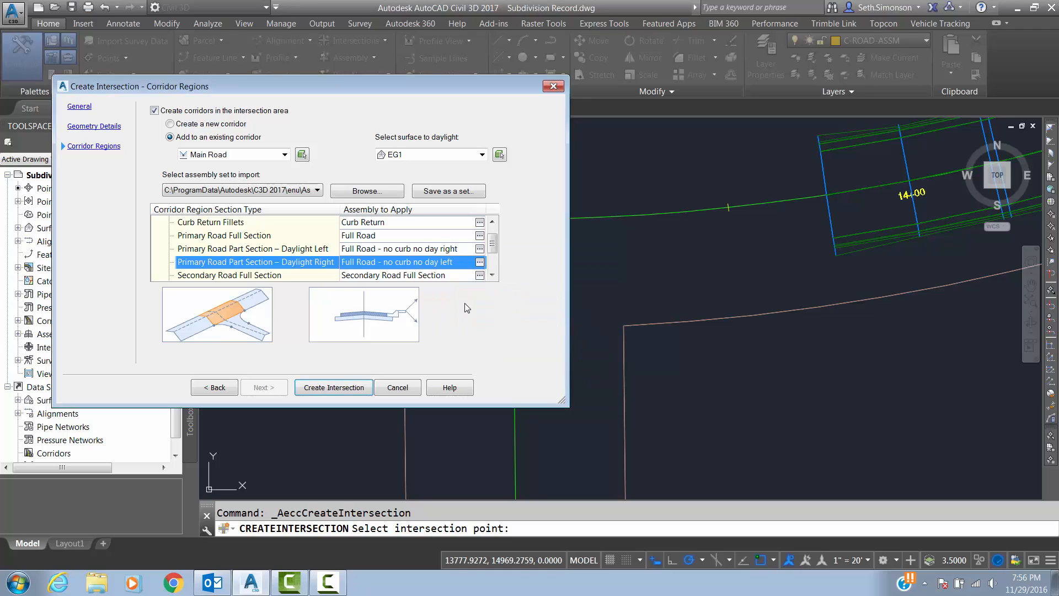
# - Assign the Full Road assembly to the Secondary Road Full Section
pyautogui.click(383, 275)
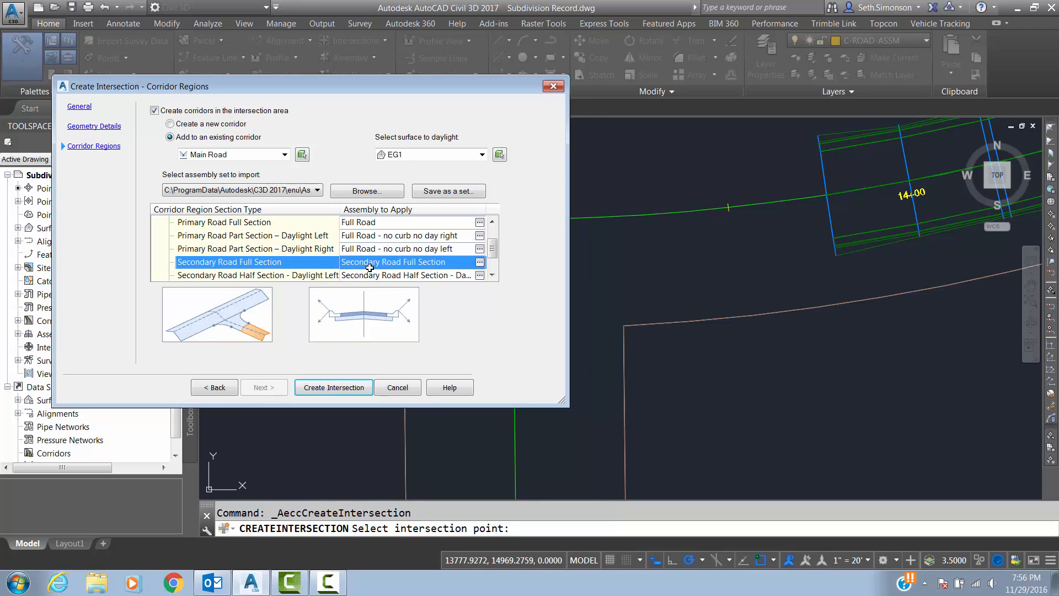
pyautogui.click(480, 262)
pyautogui.click(479, 282)
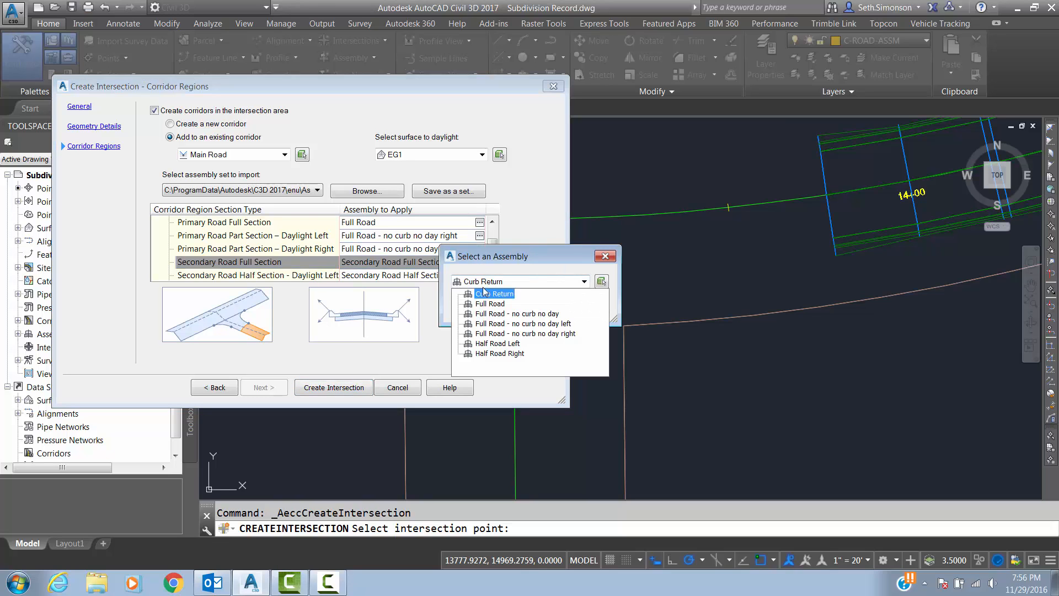
pyautogui.click(478, 298)
pyautogui.click(487, 306)
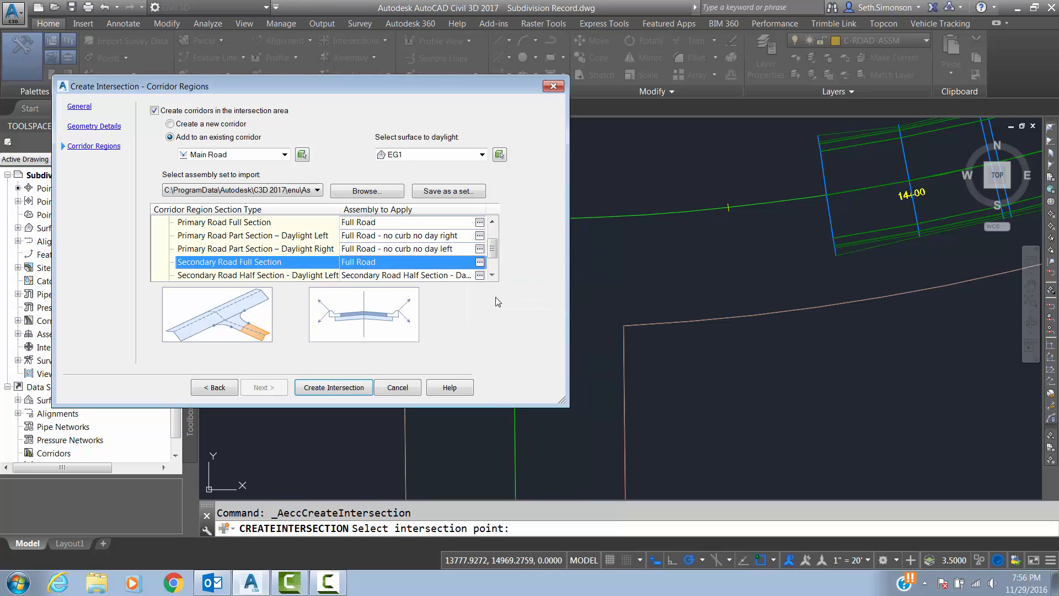
# - Assign the Half Road Left assembly to the Secondary Road Half Section - Daylight Left
pyautogui.click(376, 275)
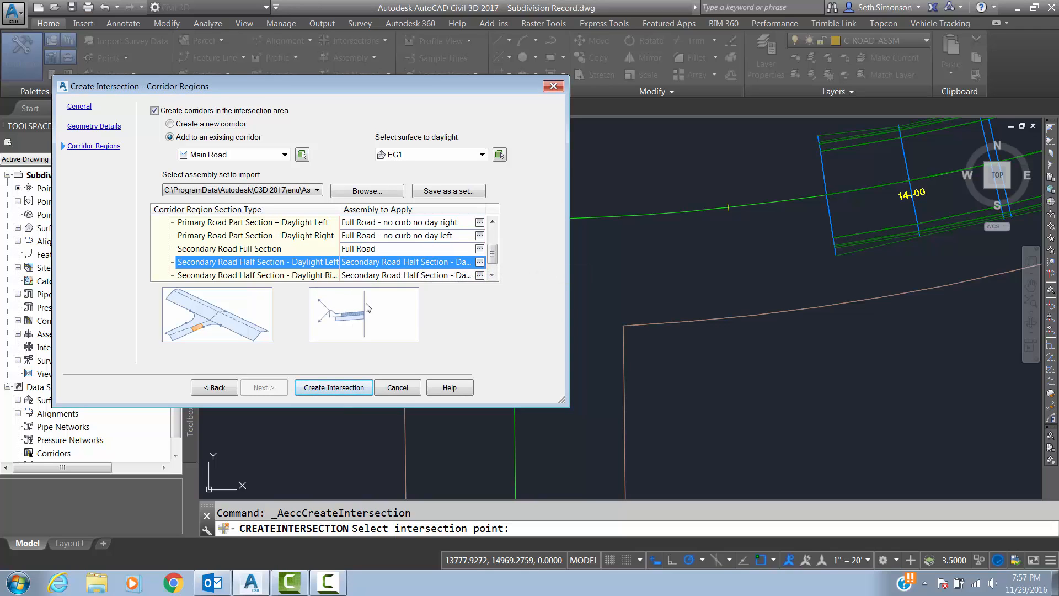
pyautogui.click(480, 263)
pyautogui.click(481, 281)
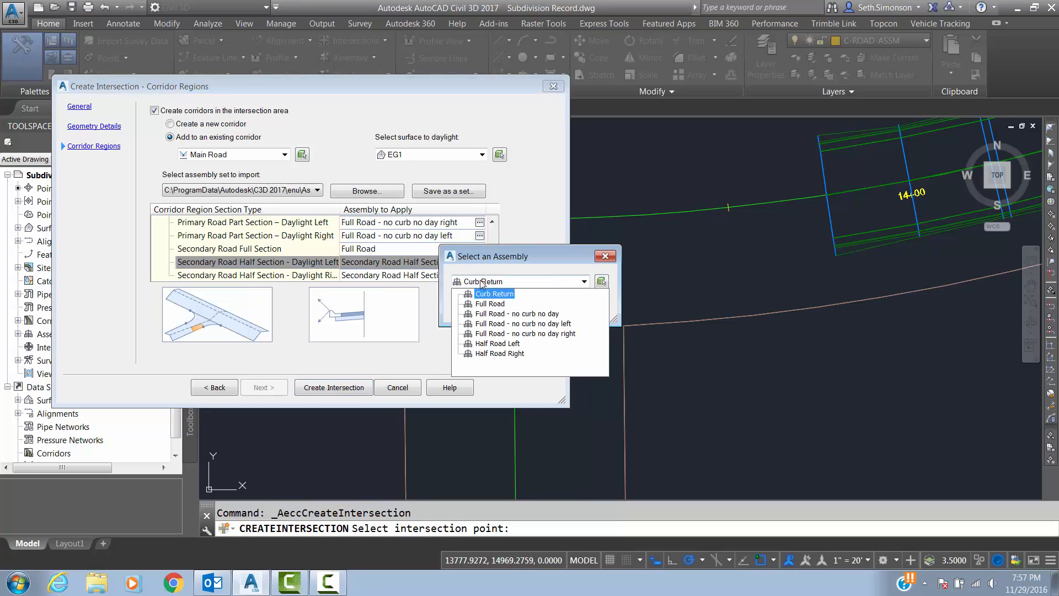
pyautogui.click(497, 343)
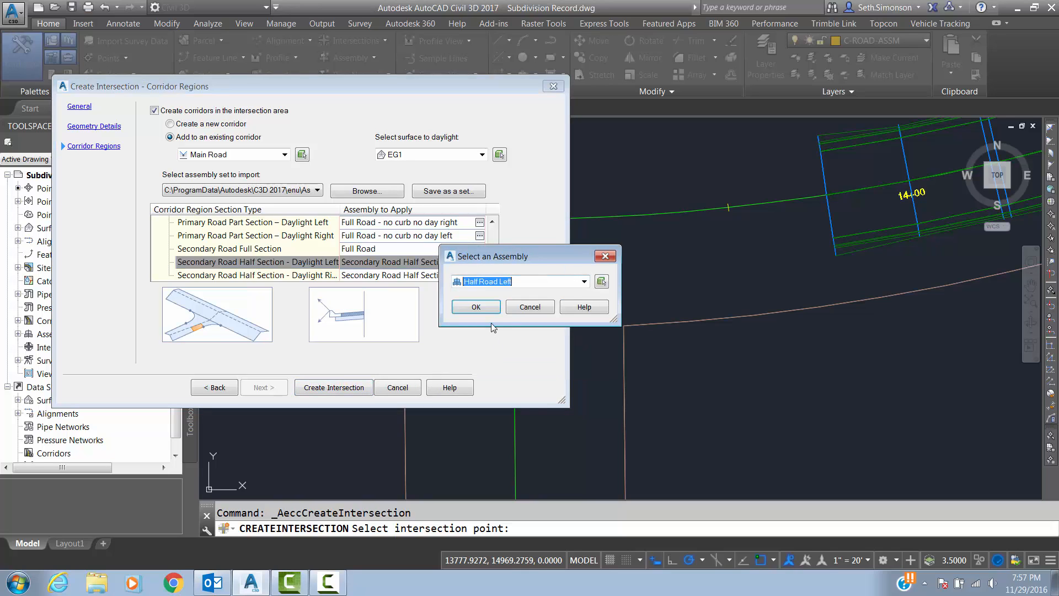
pyautogui.click(477, 306)
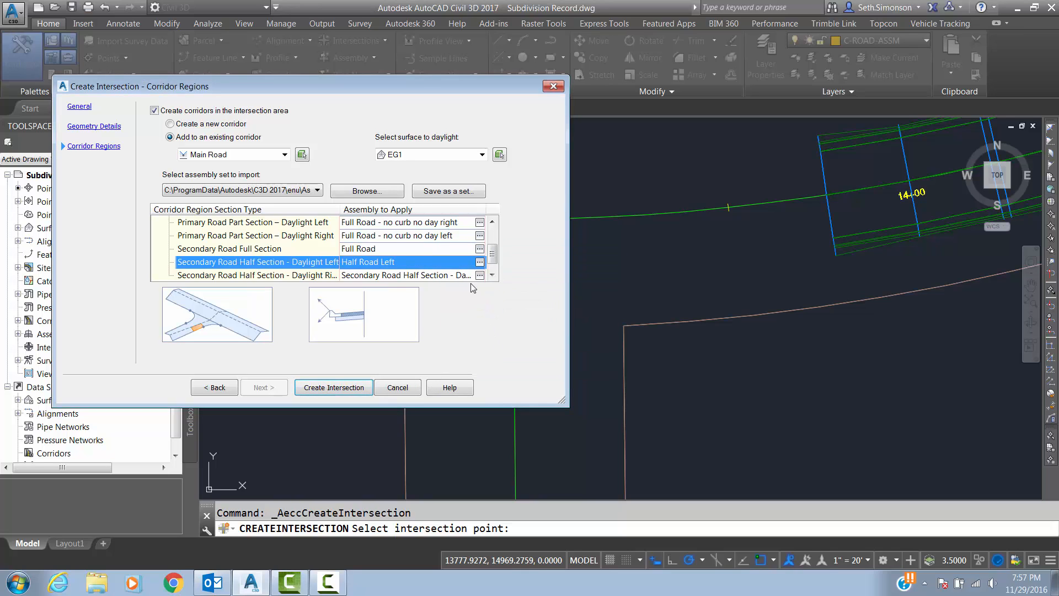
# - Assign the Half Road Right assembly to the Secondary Road Half Section - Daylight Right
pyautogui.click(377, 275)
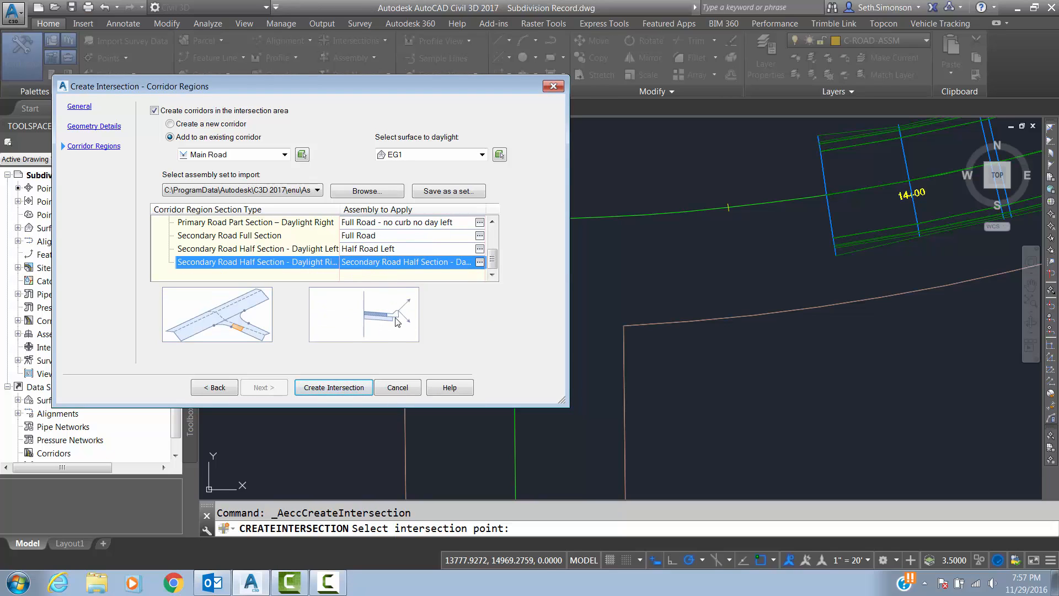
pyautogui.click(478, 263)
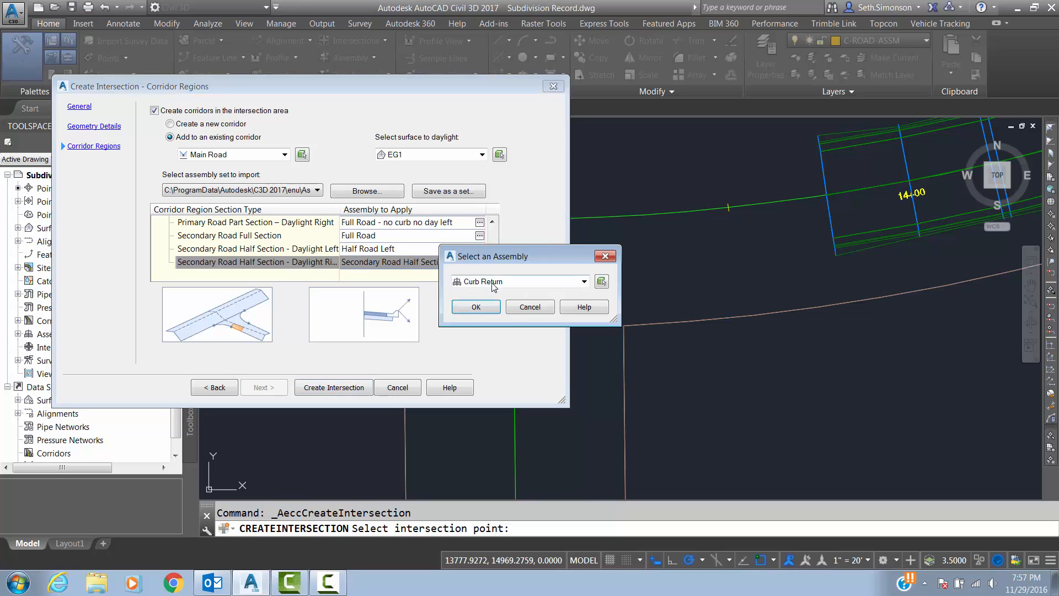
pyautogui.click(584, 282)
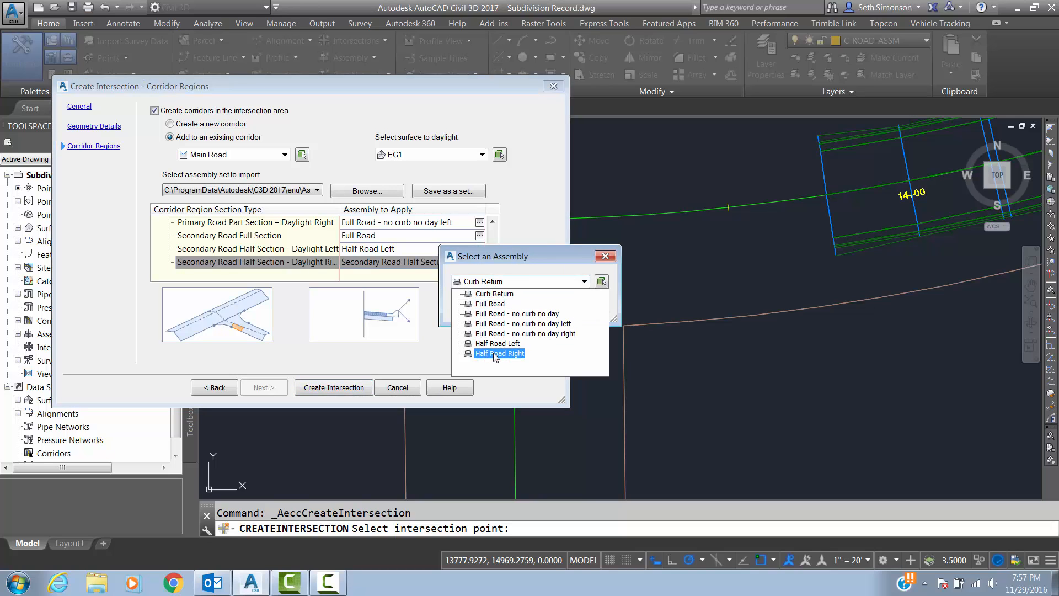
pyautogui.click(494, 354)
pyautogui.click(479, 307)
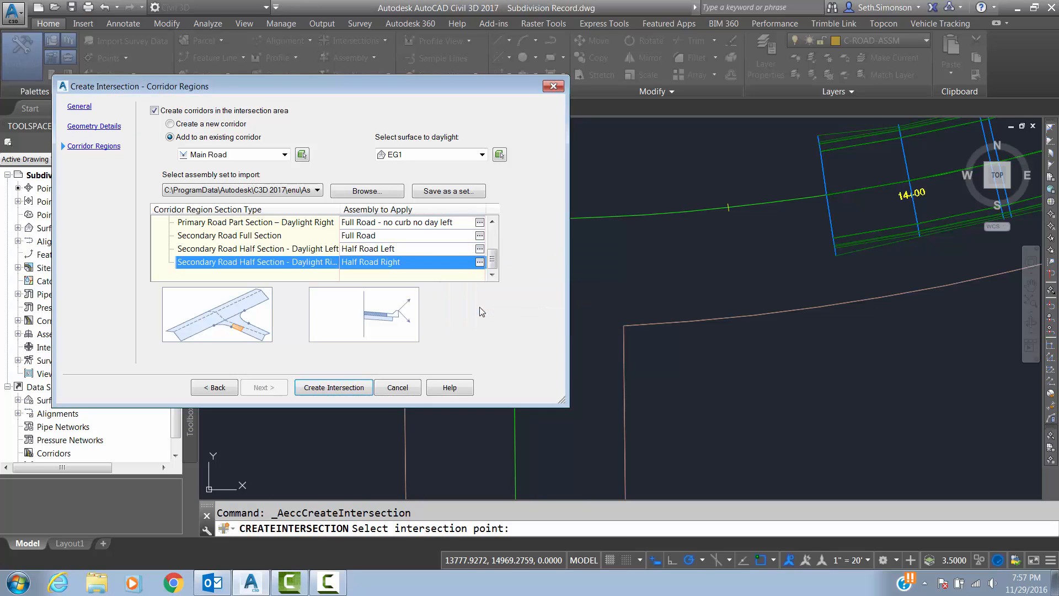
# - Save the assigned assemblies as an assembly set file named "Primary TRoad 12ft ln crb" in the Imperial folder
pyautogui.moveTo(495, 269); pyautogui.dragTo(492, 236)
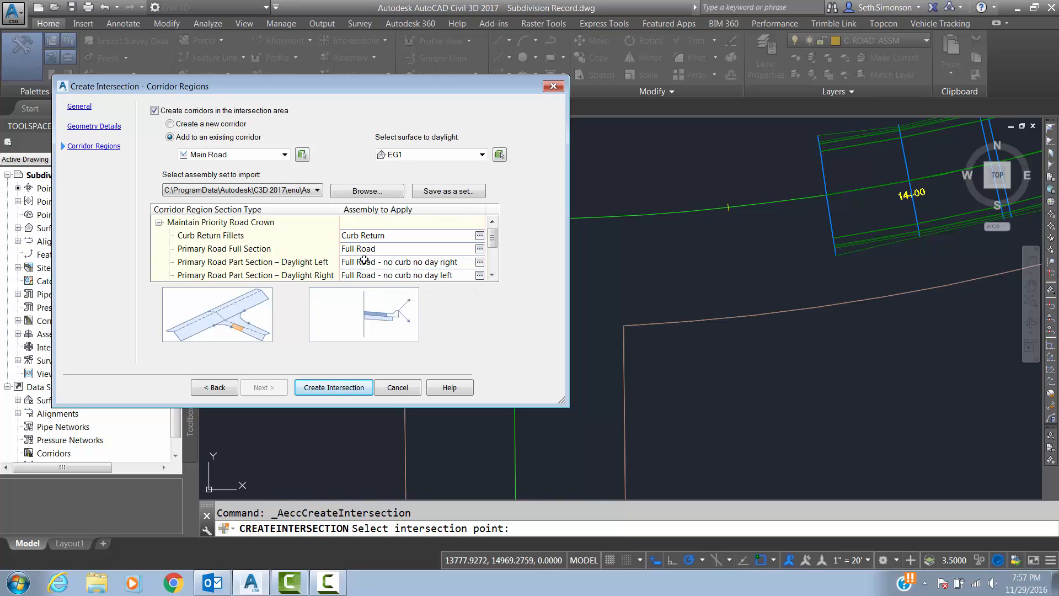
pyautogui.click(443, 192)
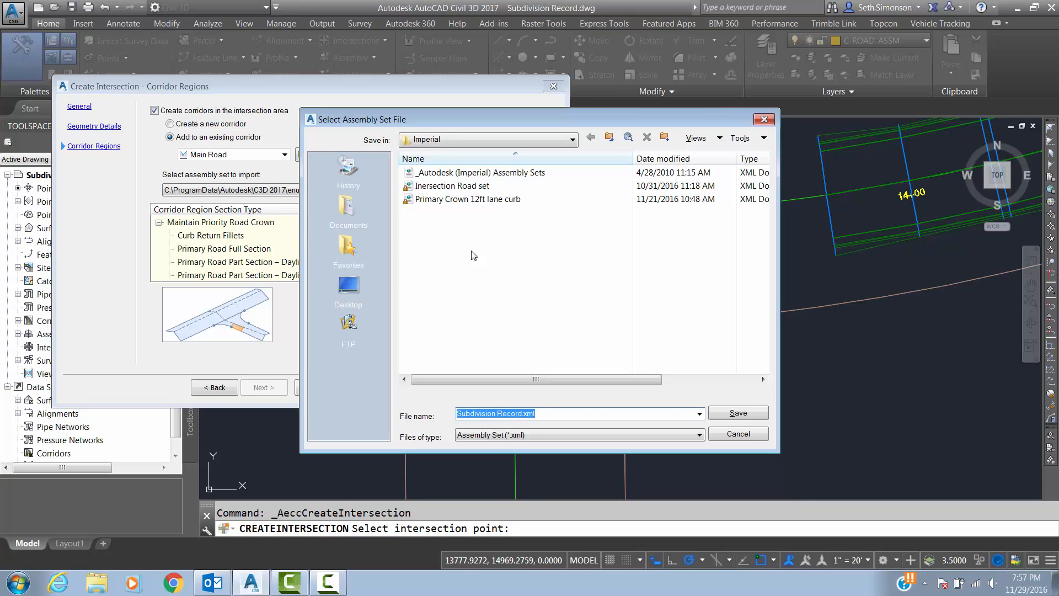
pyautogui.write('P')
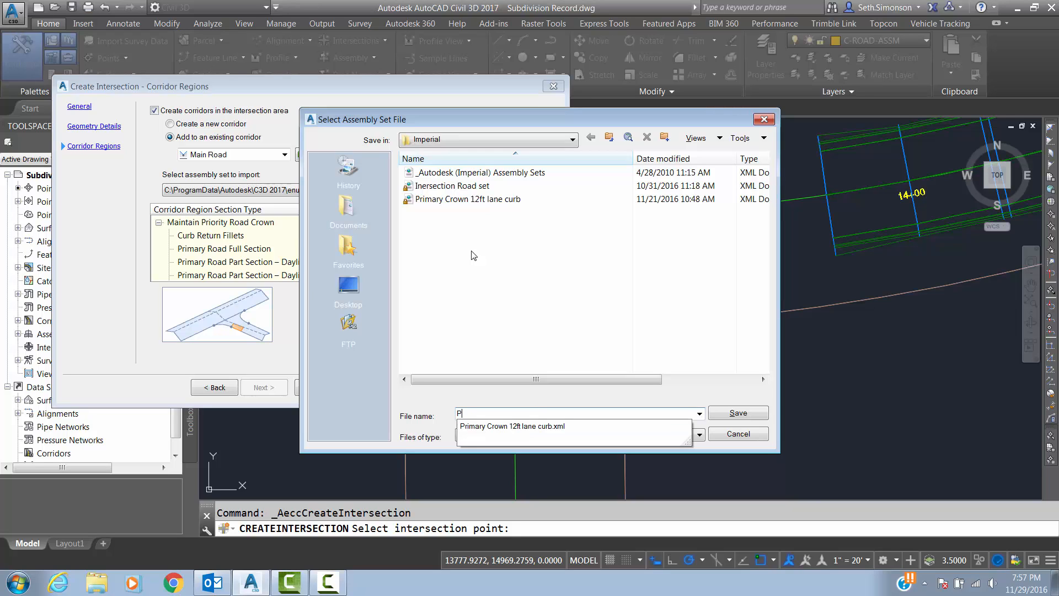
pyautogui.write('rimary')
pyautogui.write('T')
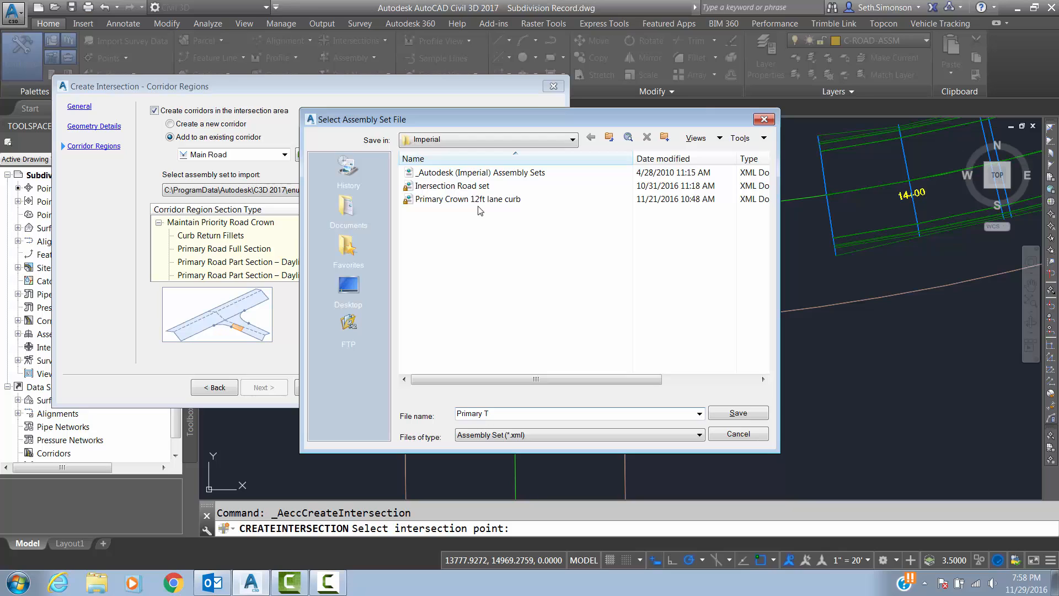
pyautogui.write('Road 12ft ln crb')
pyautogui.click(739, 413)
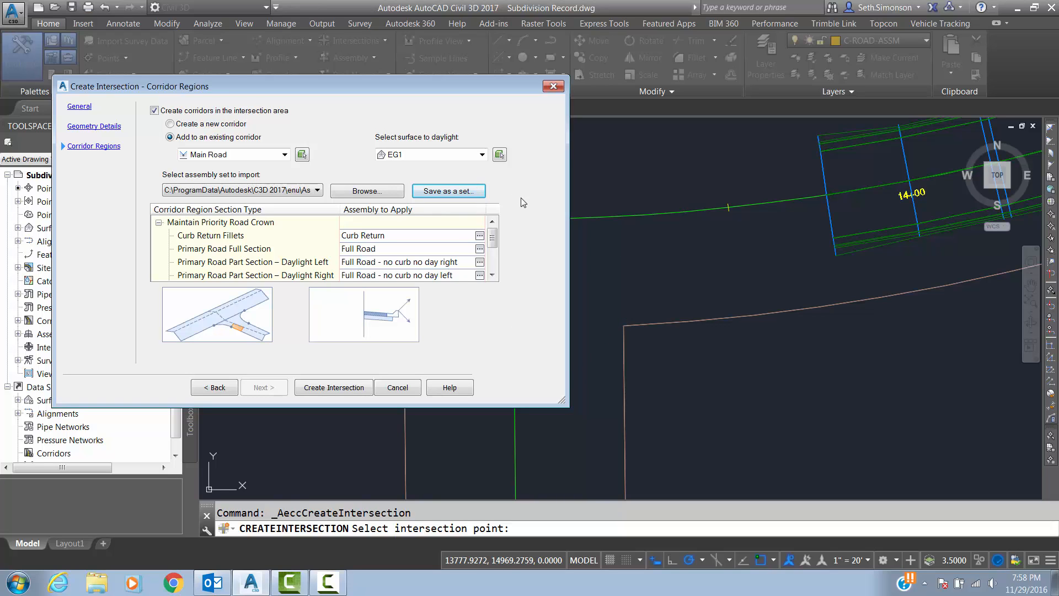
# - Create the Loop and North intersection with these settings and regenerate the drawing
pyautogui.click(346, 388)
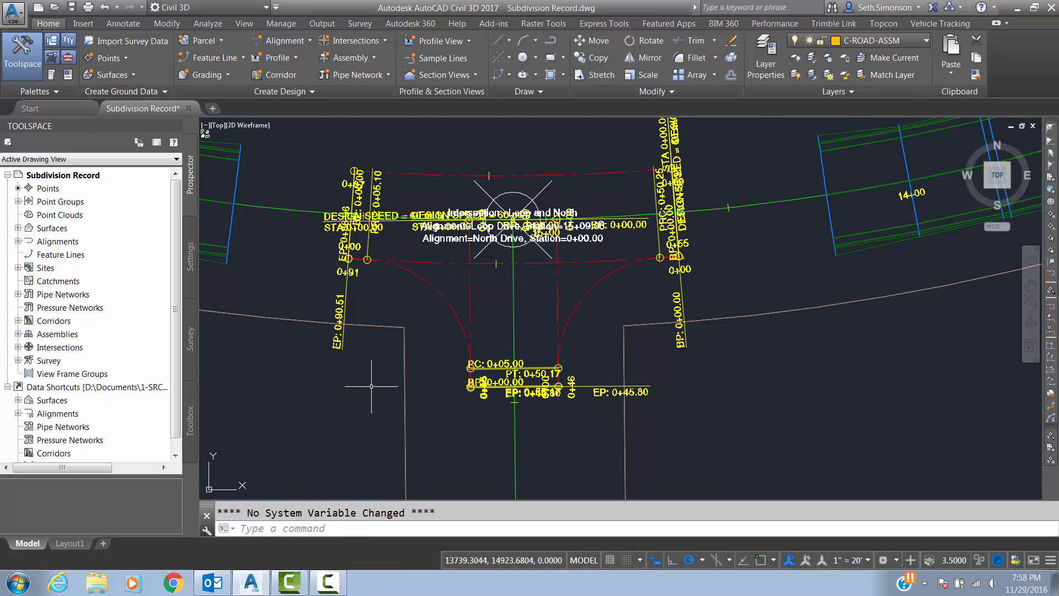
pyautogui.write('re')
pyautogui.press('Return')
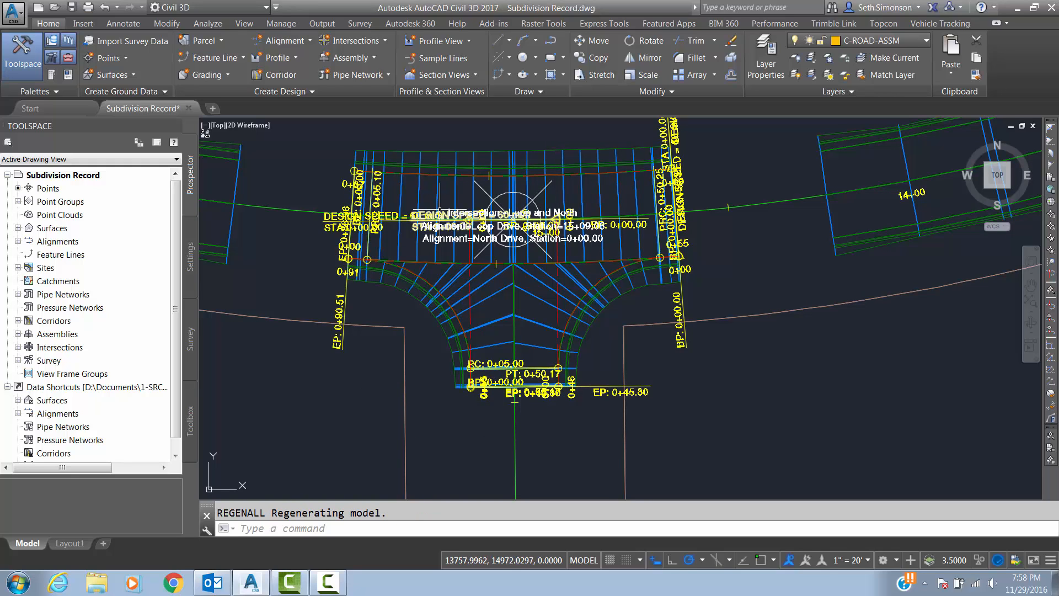
# - Start a new intersection at the point where the West Drive alignment meets Loop Drive
pyautogui.scroll(-5, 435, 291)
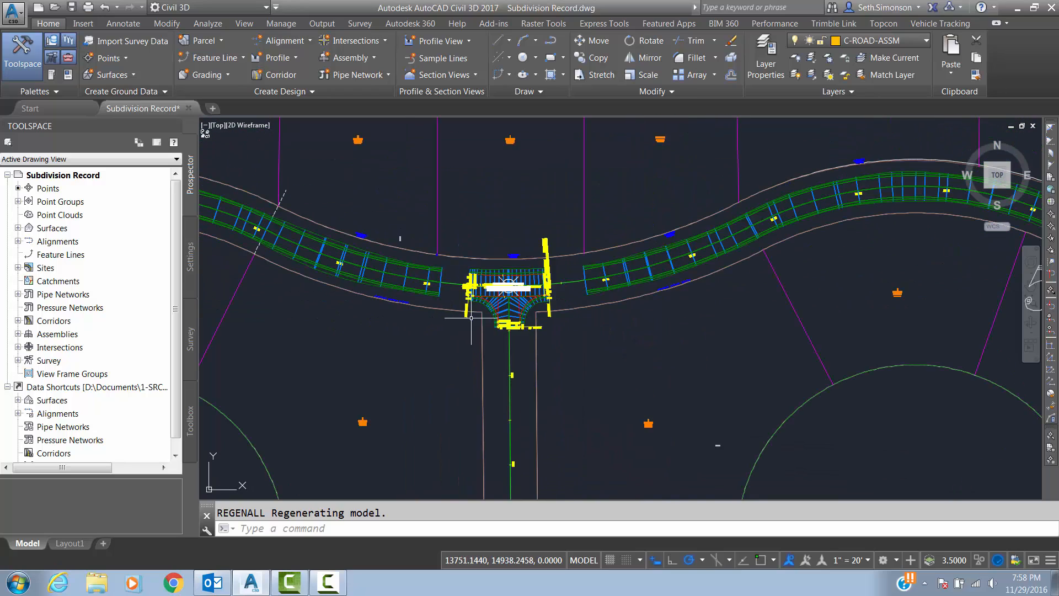
pyautogui.scroll(-4, 587, 272)
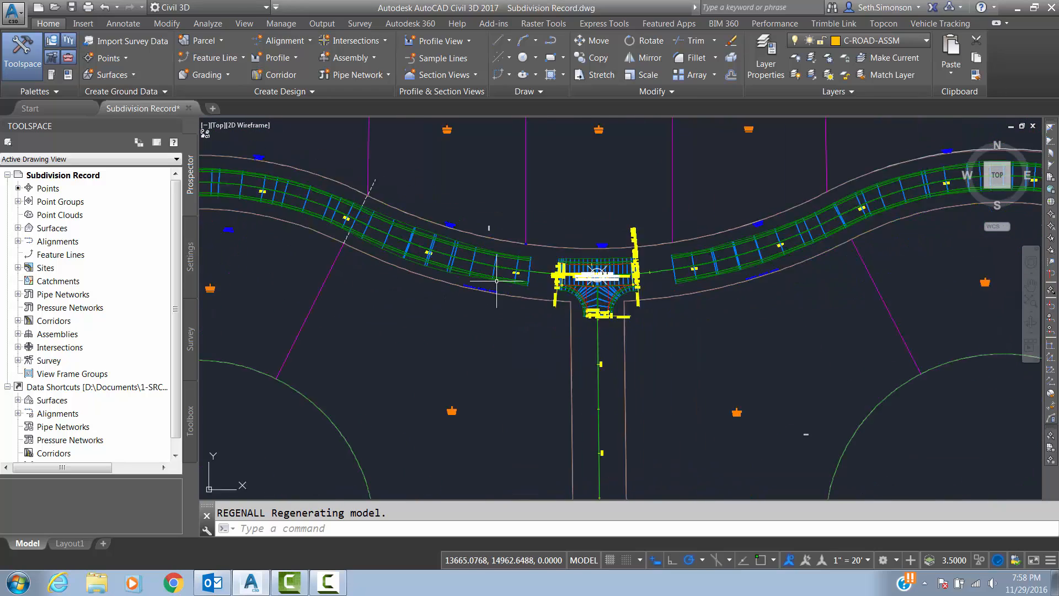
pyautogui.scroll(-3, 432, 310)
pyautogui.moveTo(339, 351); pyautogui.dragTo(493, 281, button='middle')
pyautogui.moveTo(462, 315); pyautogui.dragTo(501, 250, button='middle')
pyautogui.scroll(4, 501, 275)
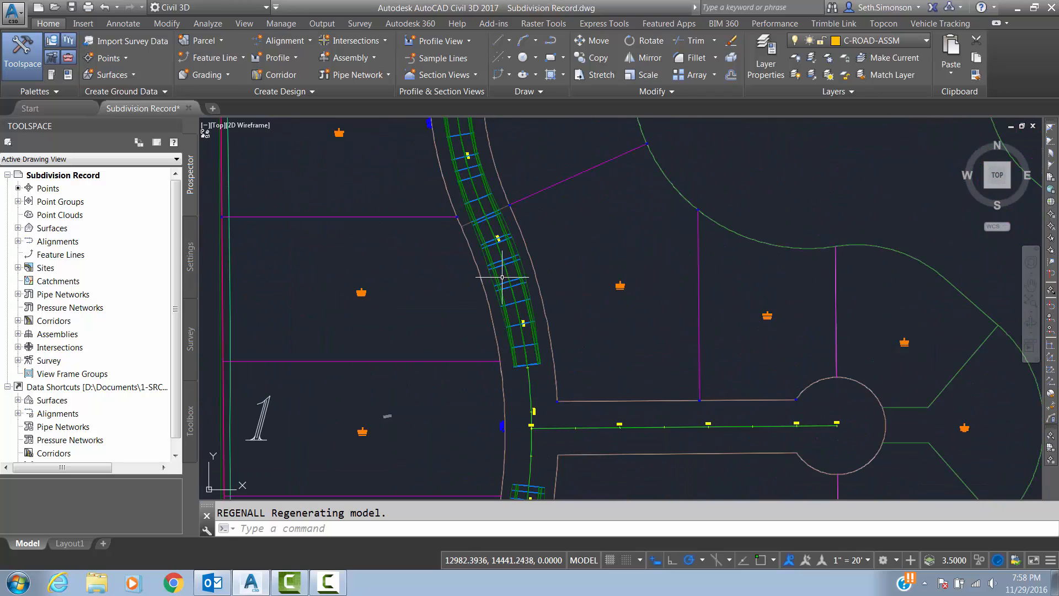
pyautogui.moveTo(502, 340); pyautogui.dragTo(508, 205, button='middle')
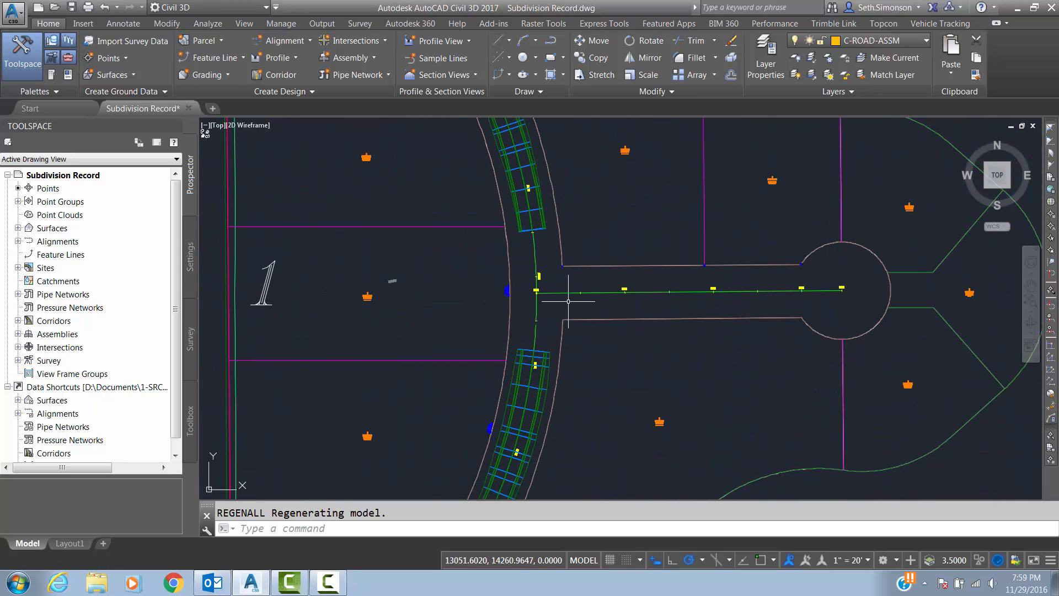
pyautogui.scroll(2, 530, 297)
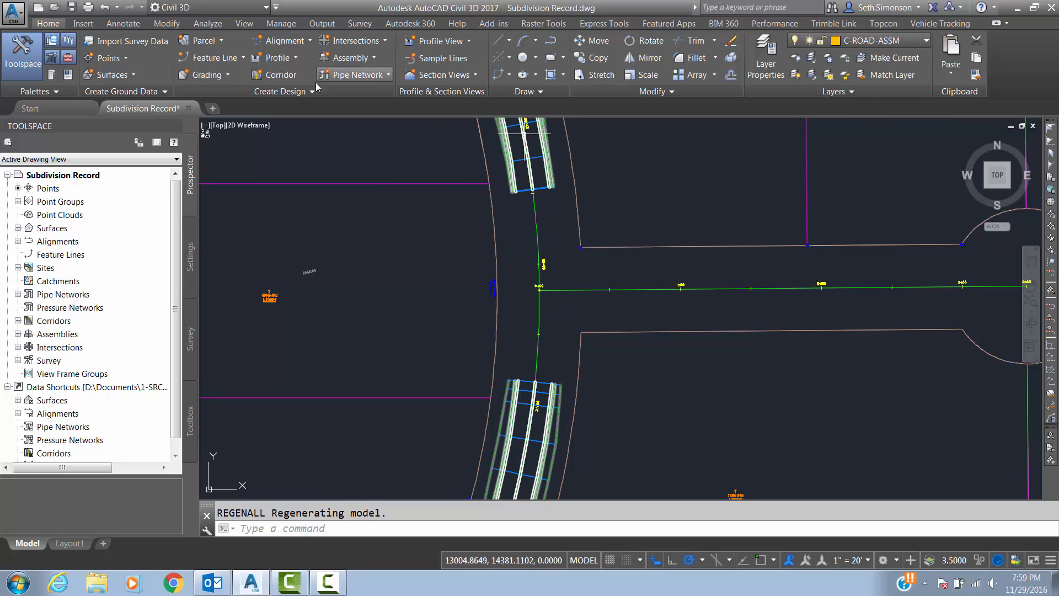
pyautogui.click(365, 48)
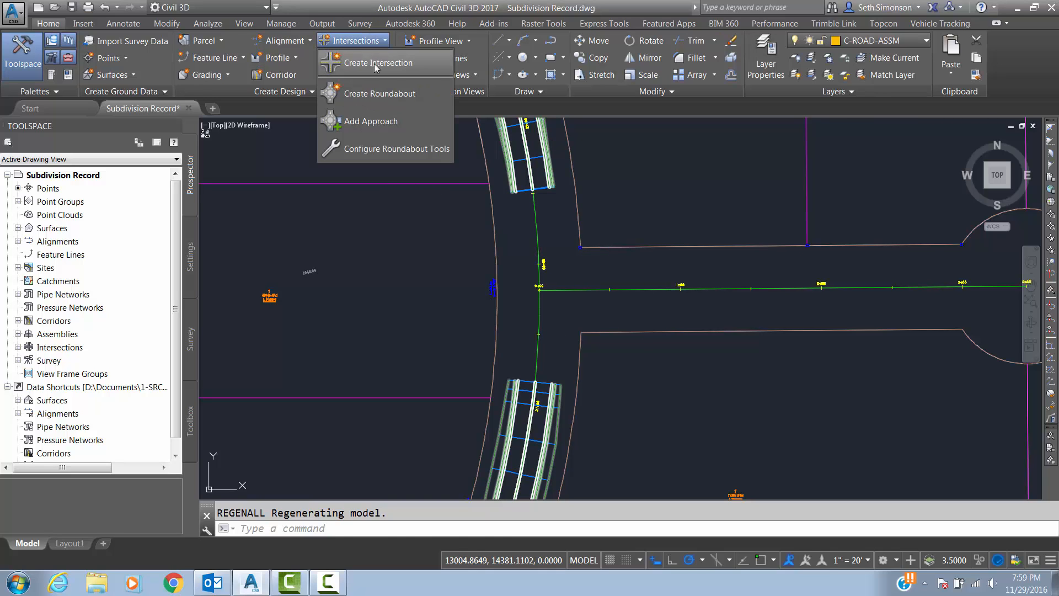
pyautogui.click(386, 95)
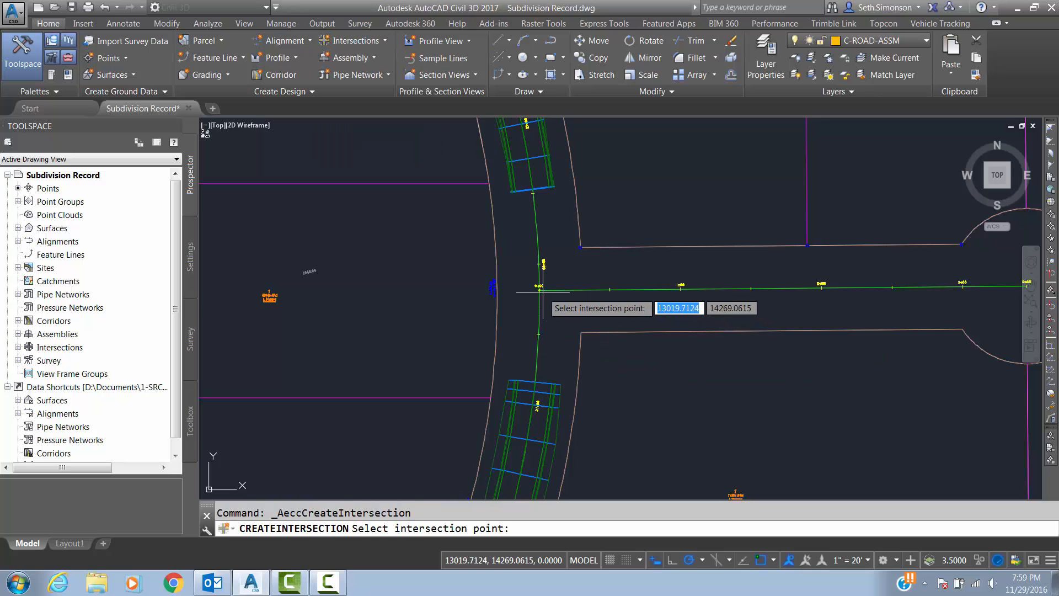
pyautogui.scroll(4, 540, 287)
pyautogui.click(522, 284)
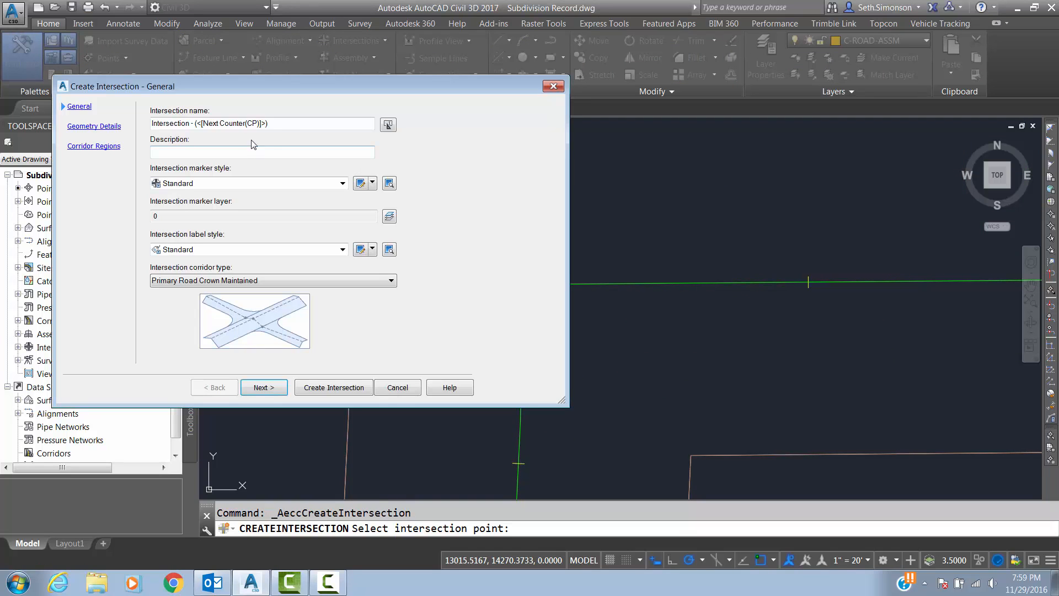
# - Name the intersection "Intersection - Loop and West", using the Intersection Marker style and the Basic label style
pyautogui.moveTo(270, 123); pyautogui.dragTo(205, 126)
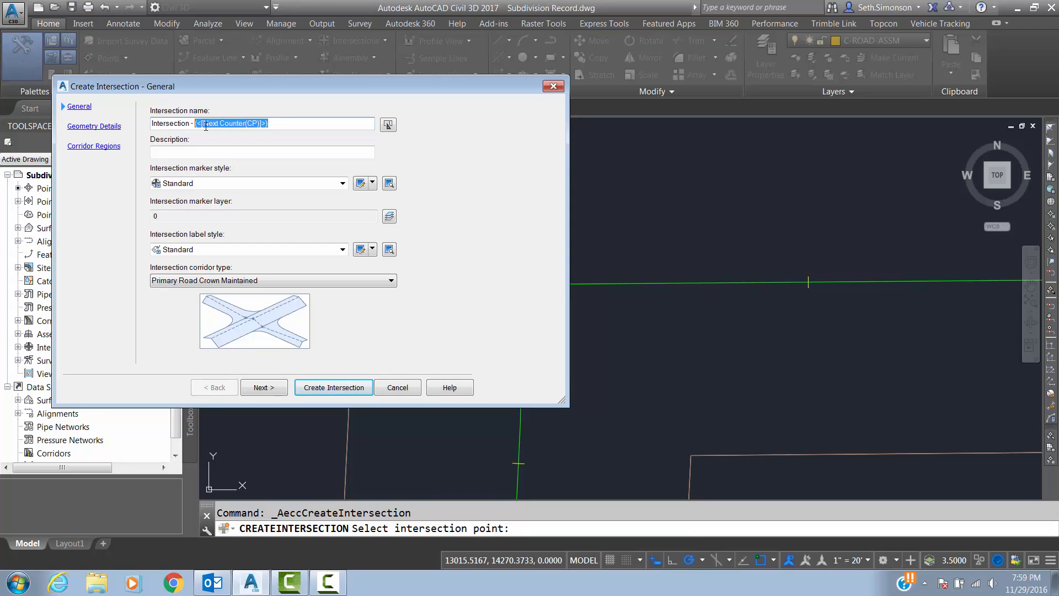
pyautogui.write('Loop and West')
pyautogui.click(209, 184)
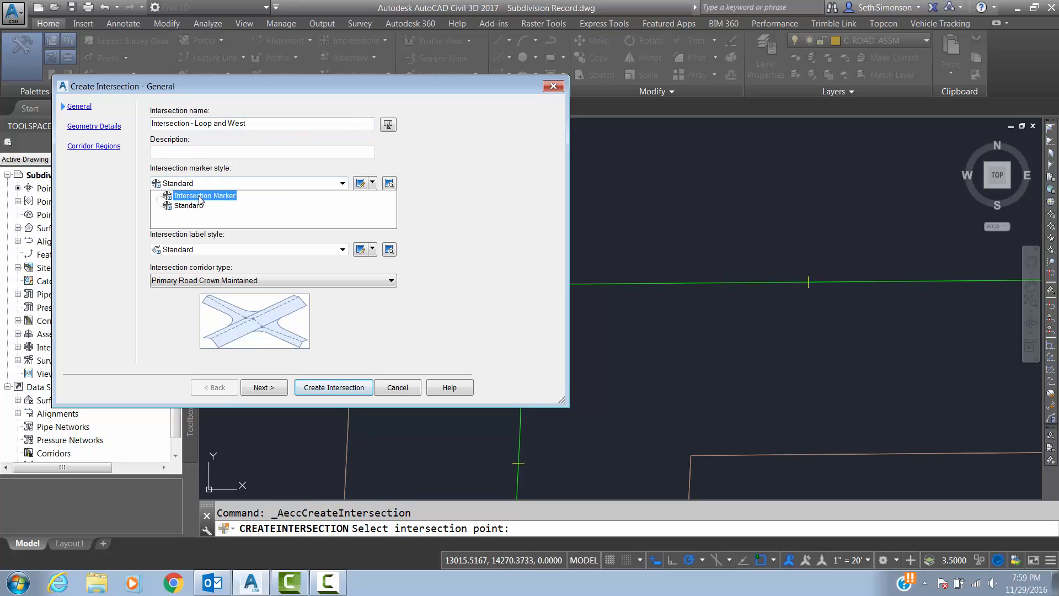
pyautogui.click(198, 196)
pyautogui.click(177, 248)
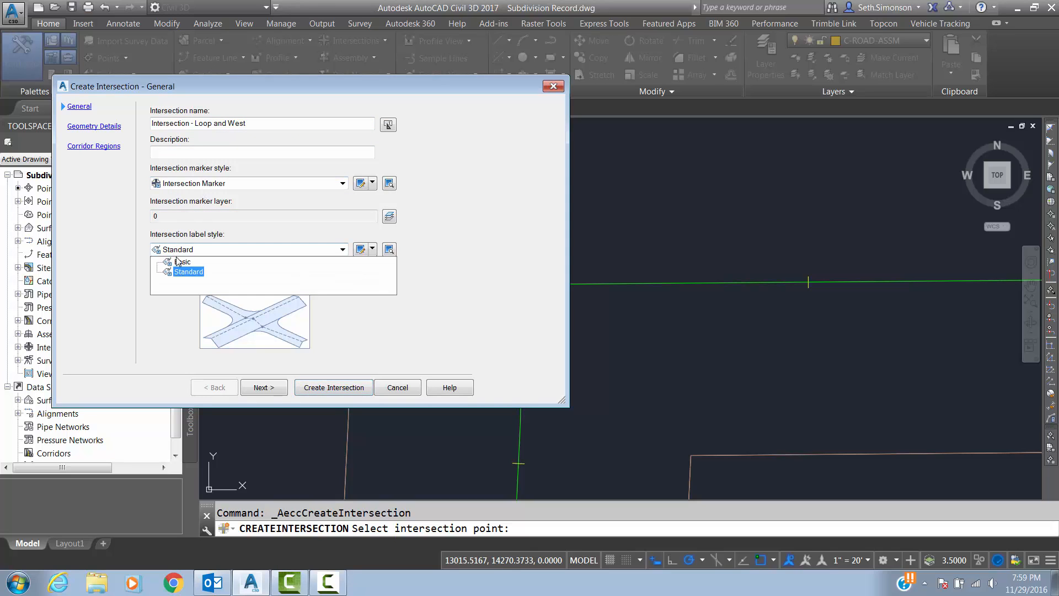
pyautogui.click(181, 262)
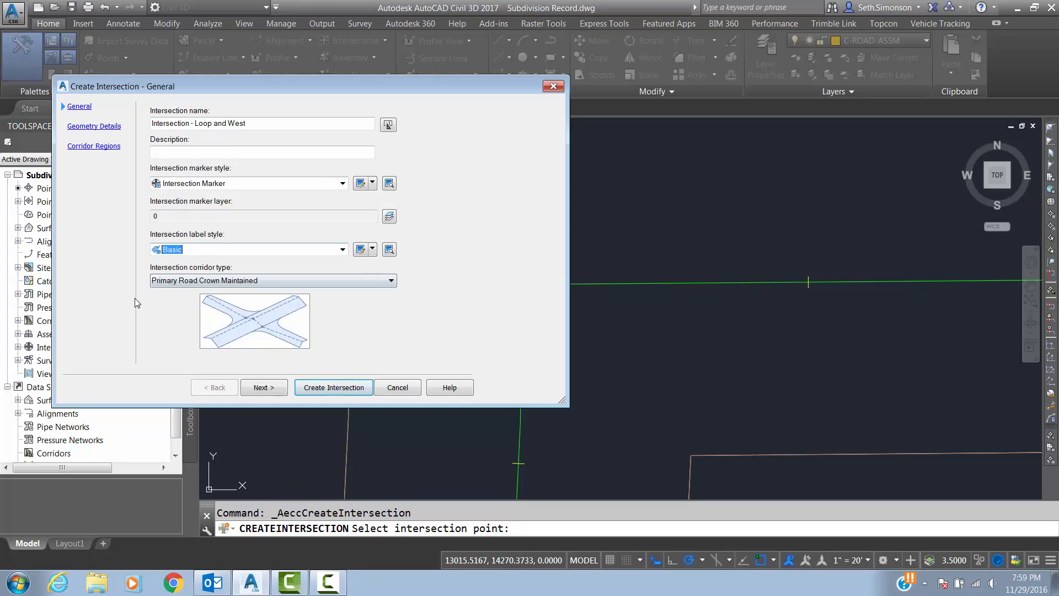
pyautogui.click(270, 388)
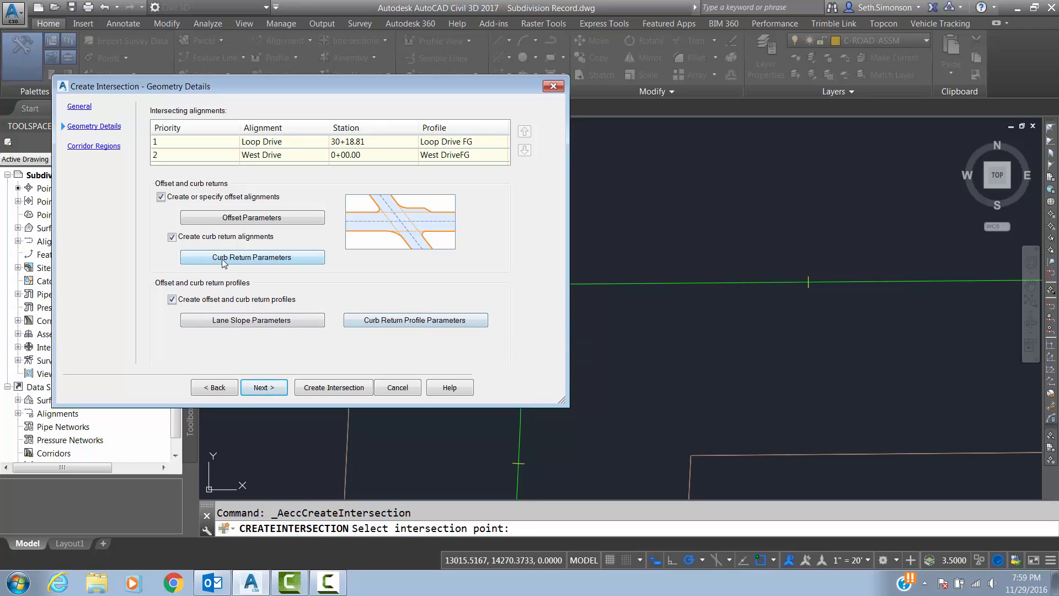
# - Set the curb return radius to 30 ft for both the NE and SE quadrants
pyautogui.click(274, 256)
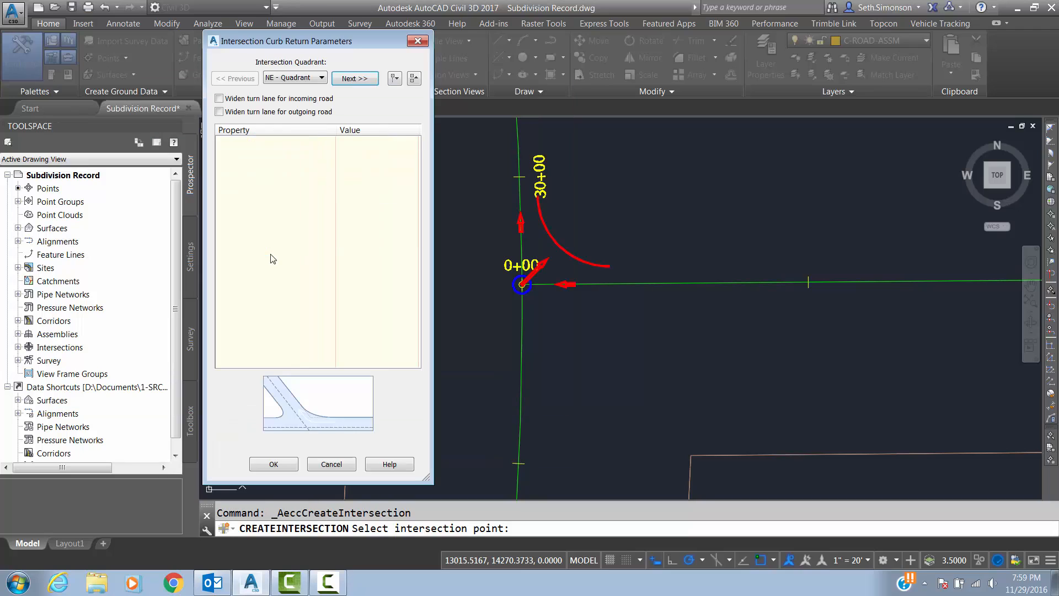
pyautogui.click(354, 235)
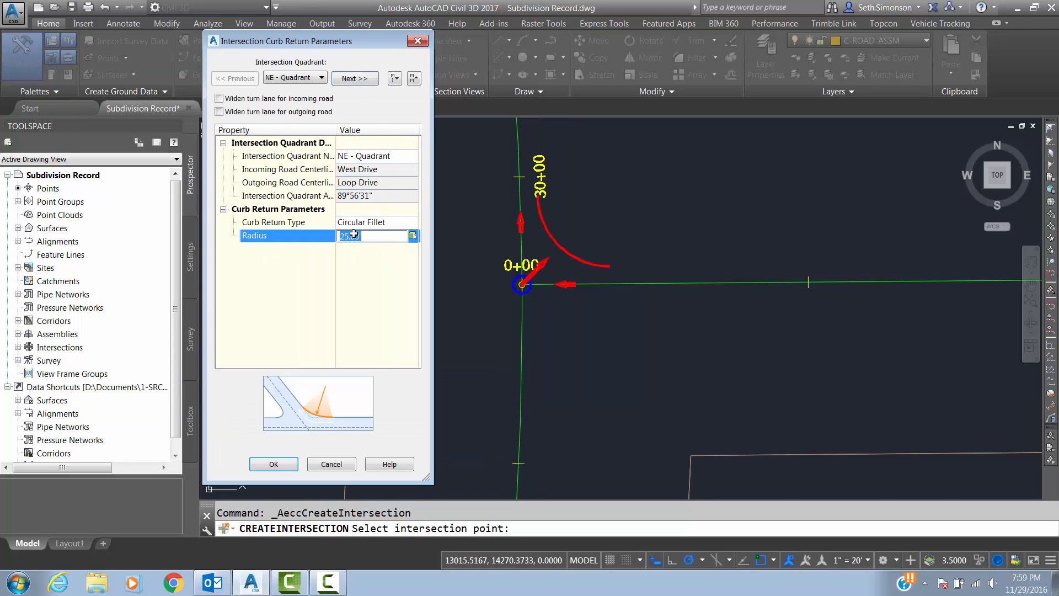
pyautogui.write('30')
pyautogui.press('Return')
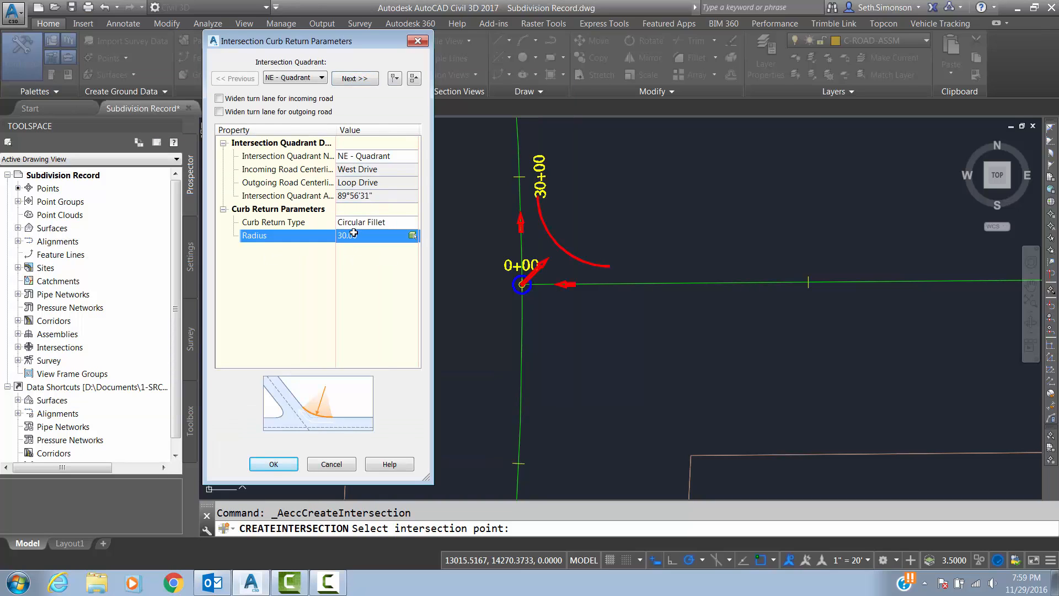
pyautogui.click(366, 78)
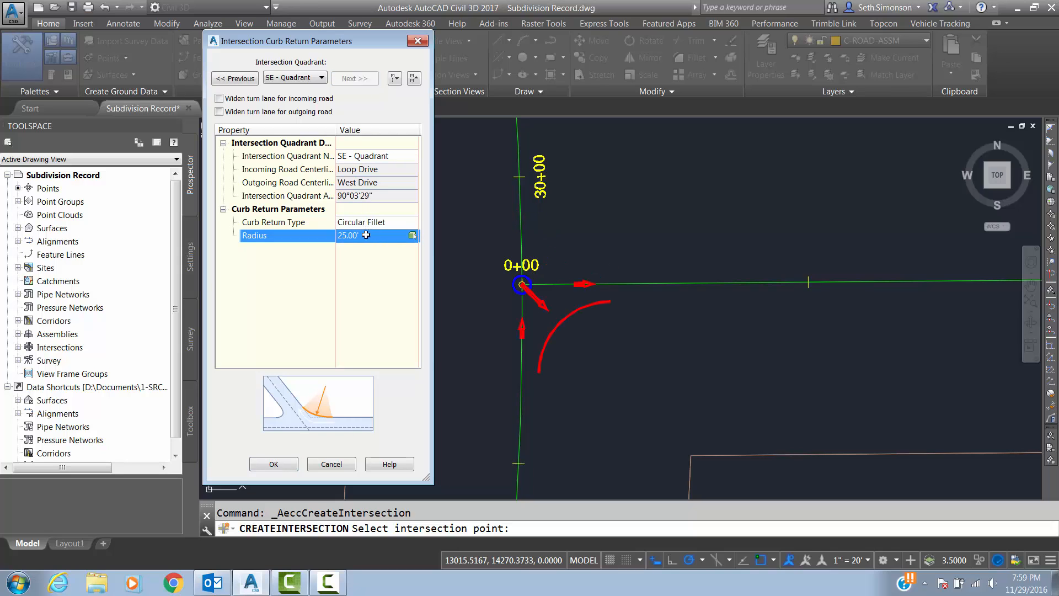
pyautogui.click(364, 235)
pyautogui.write('30')
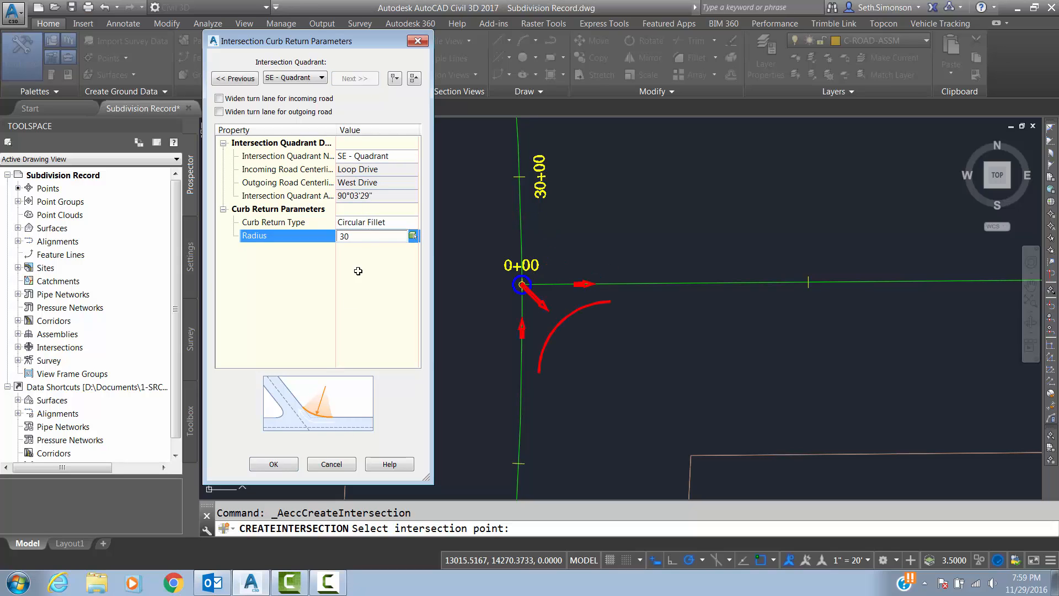
pyautogui.click(280, 464)
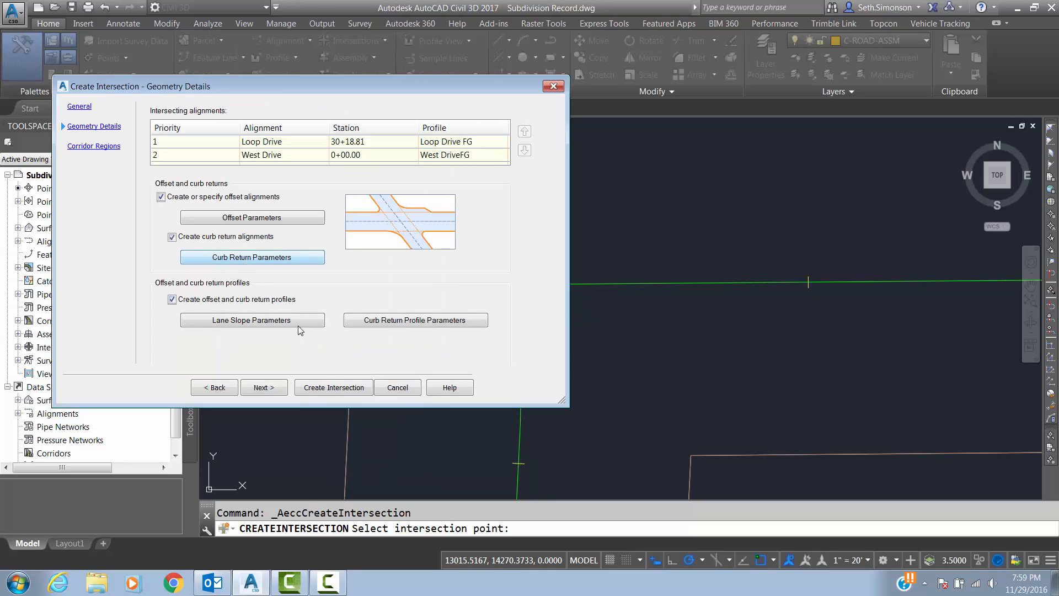
# - Set the curb return profile extension lengths for the NE and SE quadrants, using 5 ft along the incoming lanes
pyautogui.click(415, 319)
pyautogui.click(415, 320)
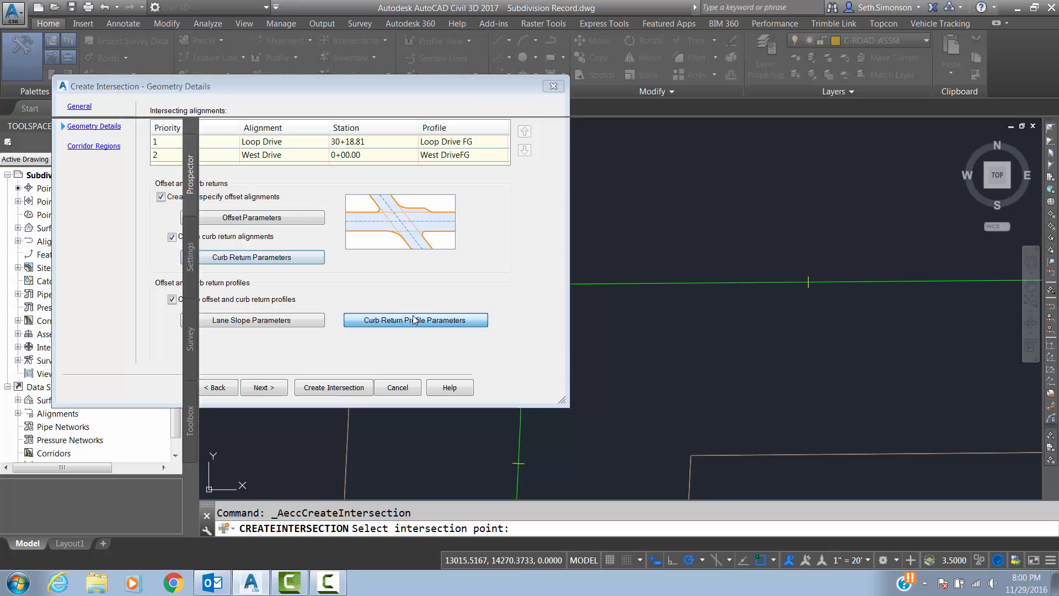
pyautogui.click(315, 303)
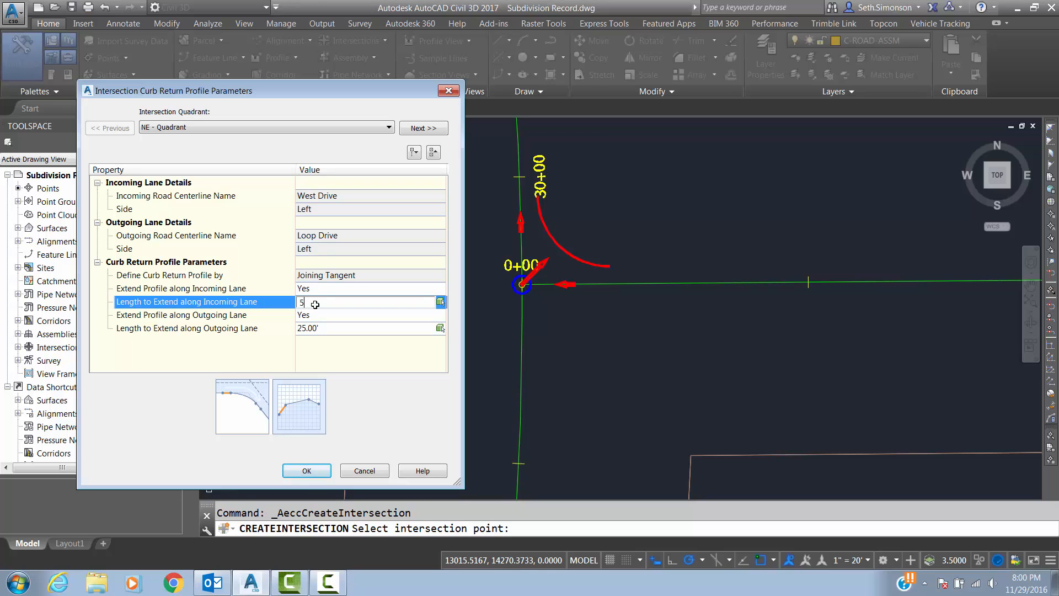
pyautogui.click(311, 328)
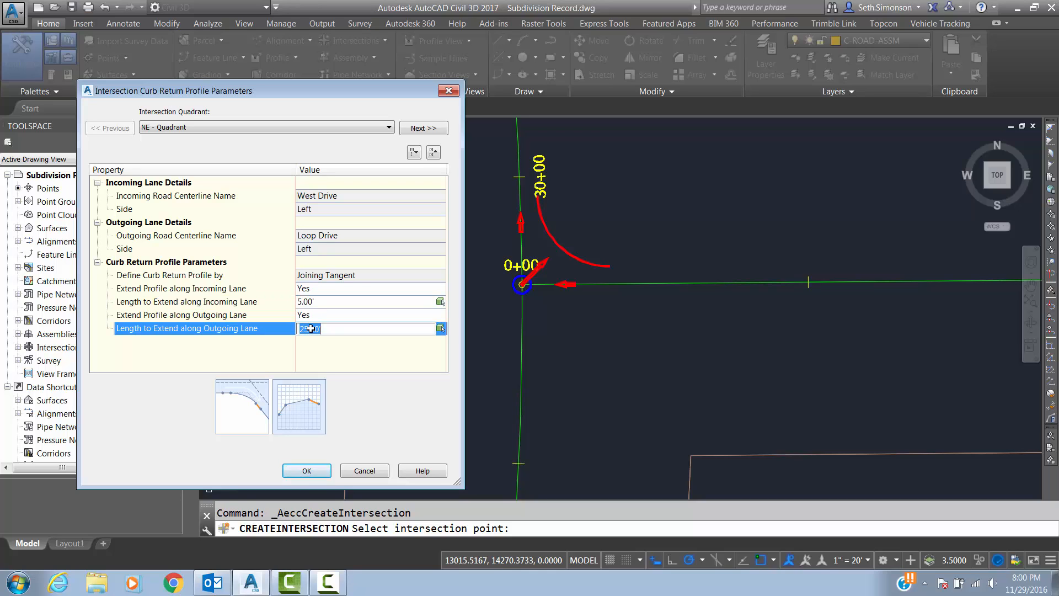
pyautogui.click(410, 127)
pyautogui.click(311, 302)
pyautogui.write('5')
pyautogui.click(312, 328)
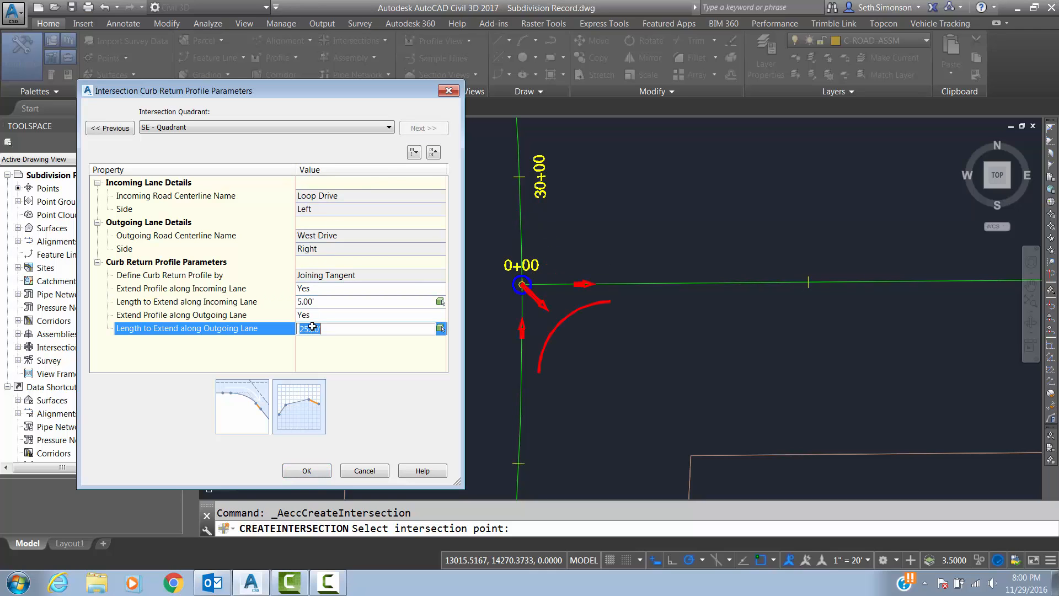
pyautogui.click(307, 470)
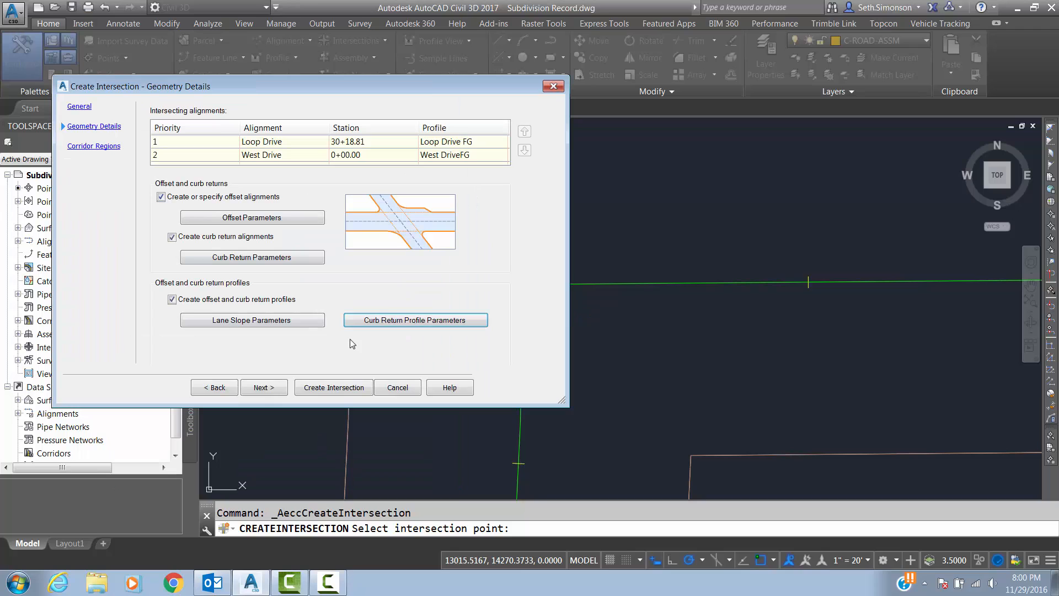
# - Import the assembly set file "Primary TRoad 12ft ln crb" for the intersection's corridor regions
pyautogui.click(264, 389)
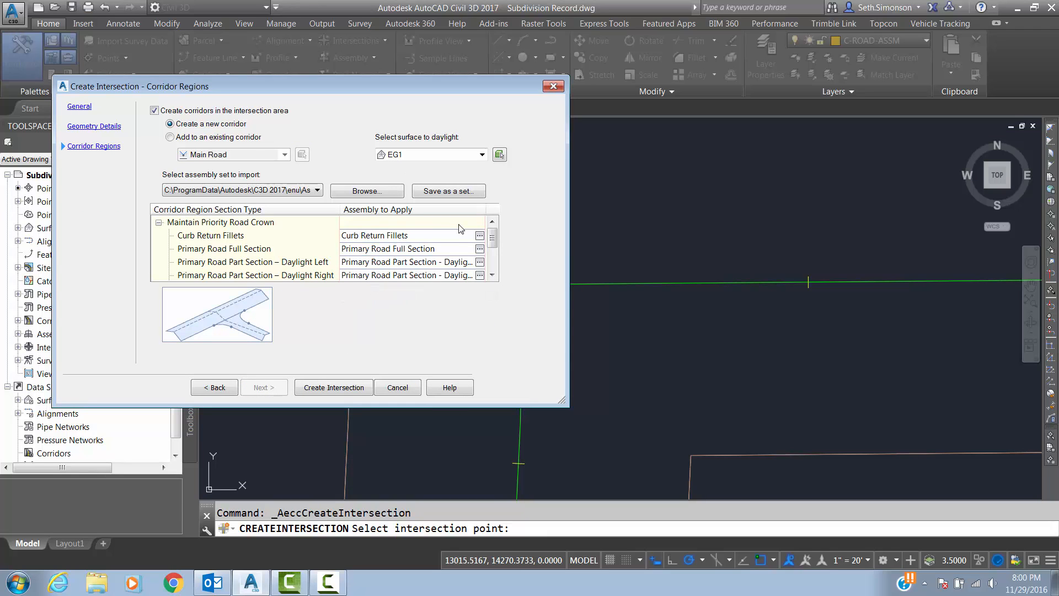
pyautogui.click(362, 192)
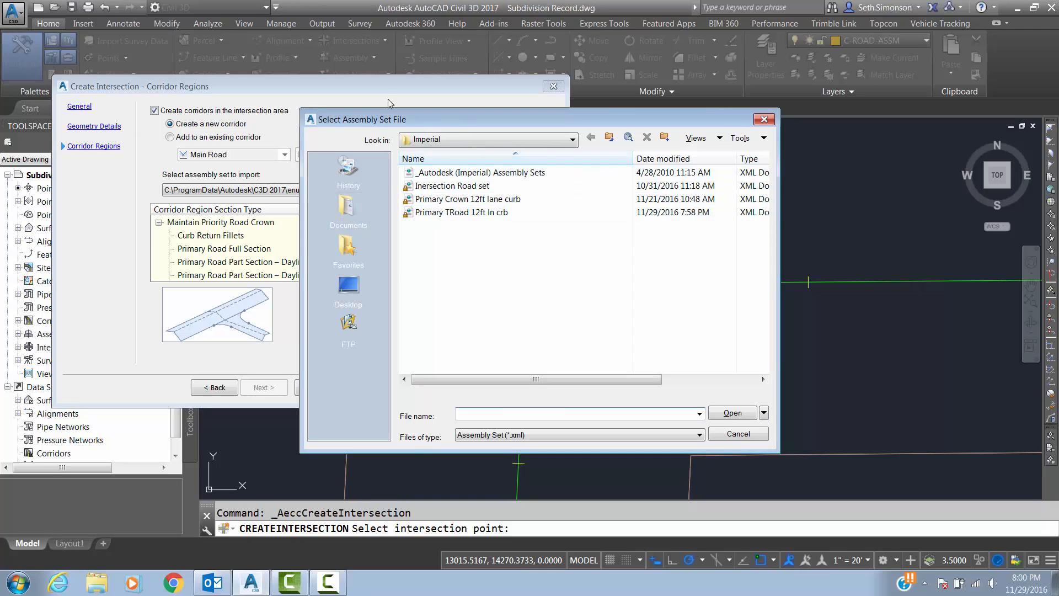
pyautogui.click(464, 214)
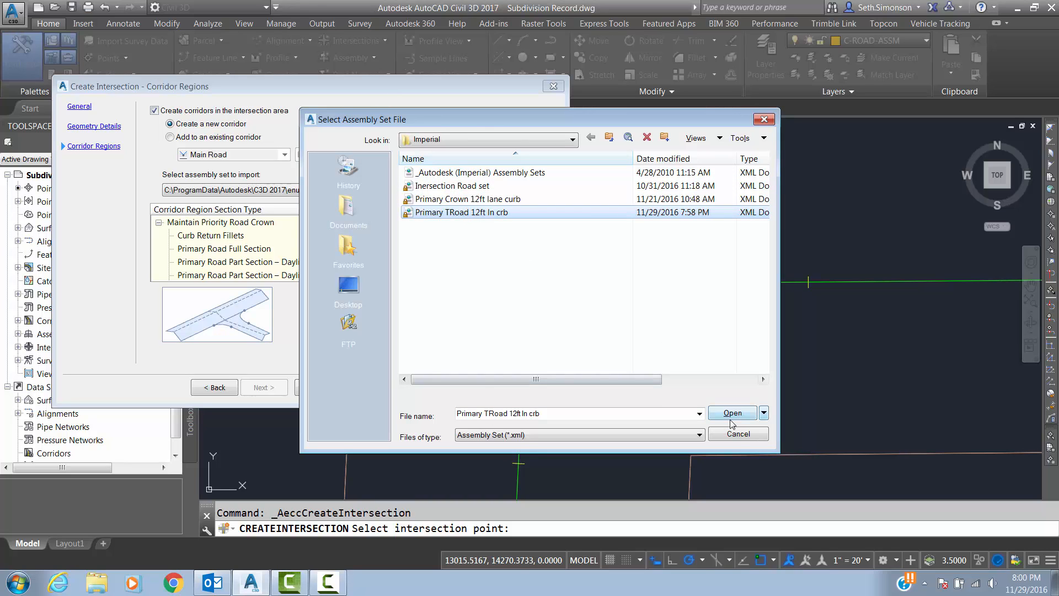
pyautogui.click(733, 414)
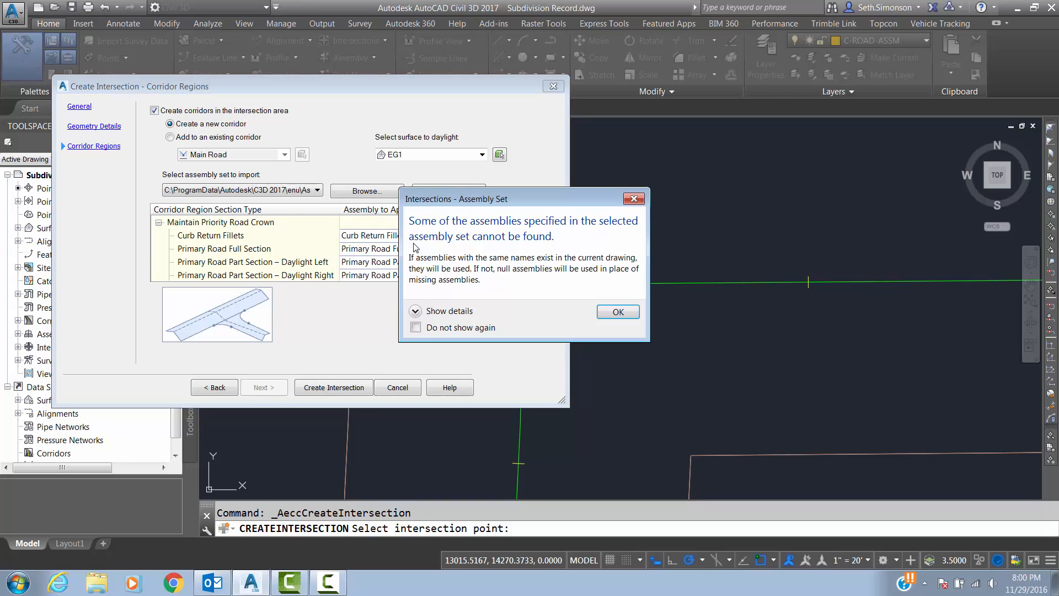
pyautogui.click(617, 312)
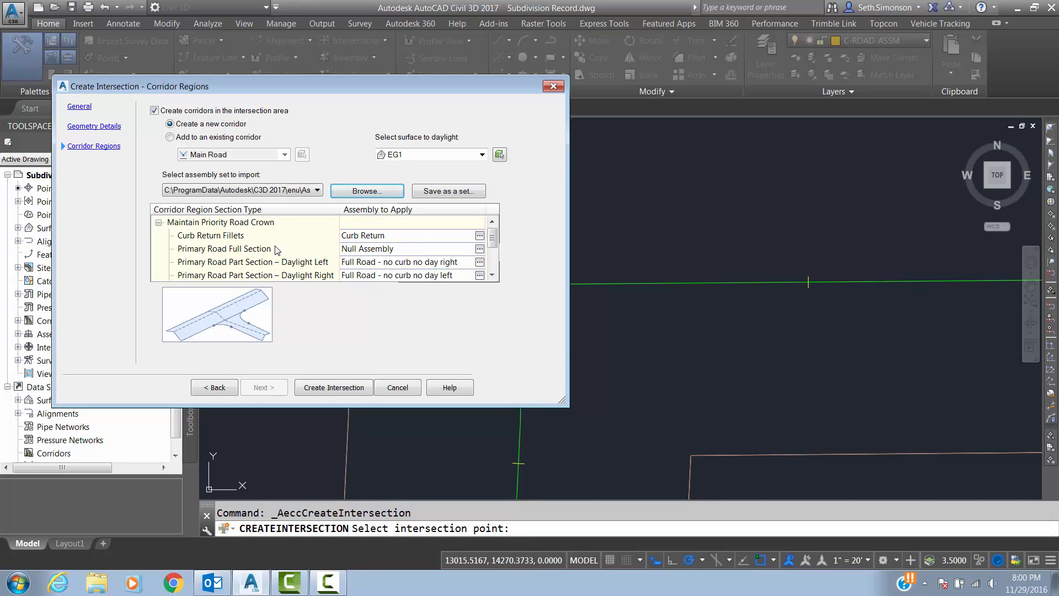
# - Assign the Full Road assembly to the Primary Road Full Section
pyautogui.click(361, 249)
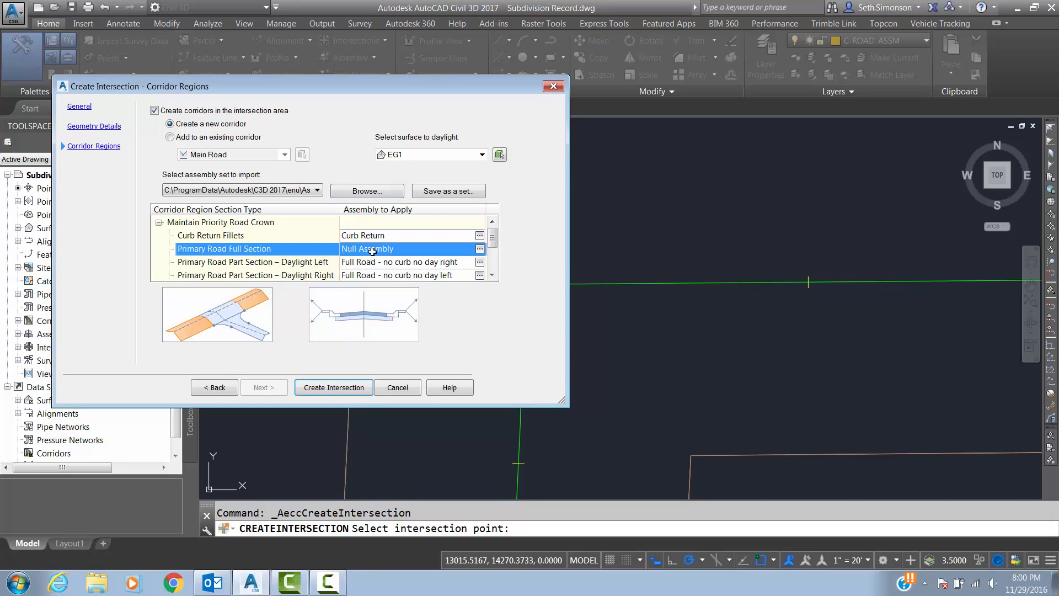
pyautogui.click(480, 250)
pyautogui.click(481, 281)
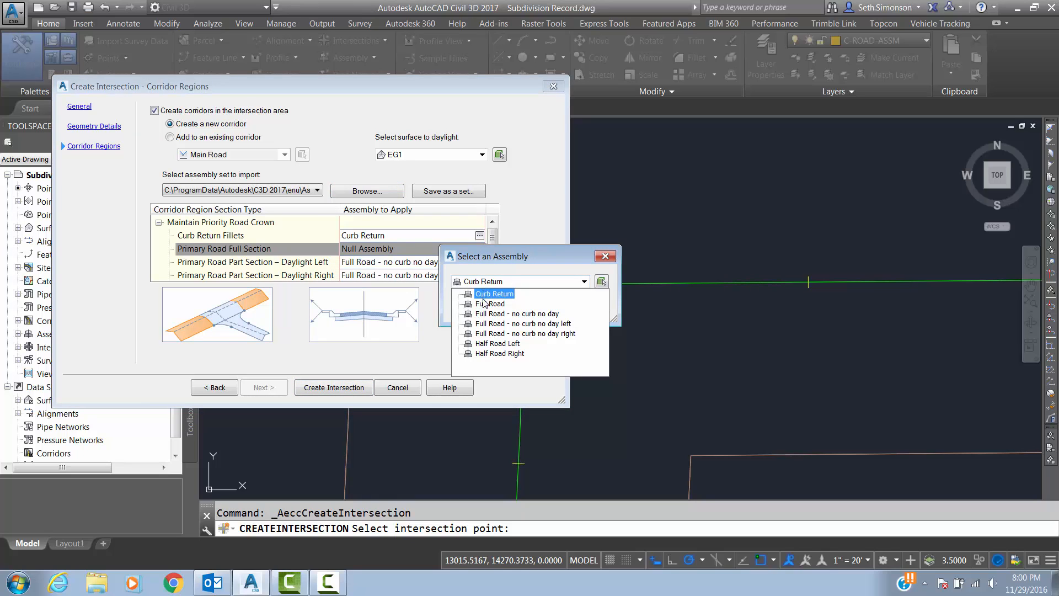
pyautogui.click(485, 304)
pyautogui.click(474, 306)
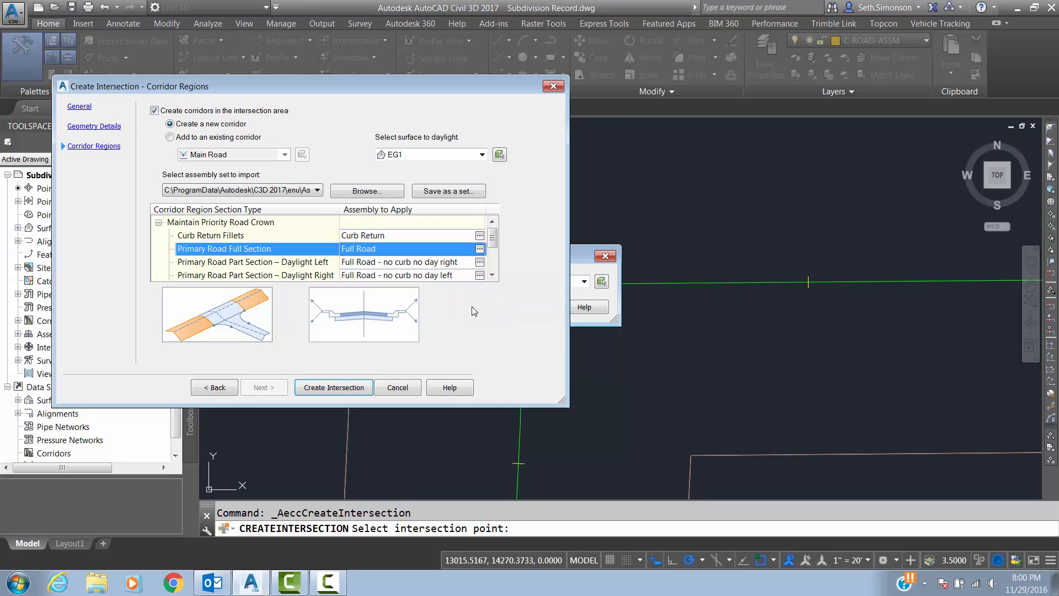
# - Assign the Full Road assembly to the Secondary Road Full Section
pyautogui.click(492, 275)
pyautogui.click(492, 275)
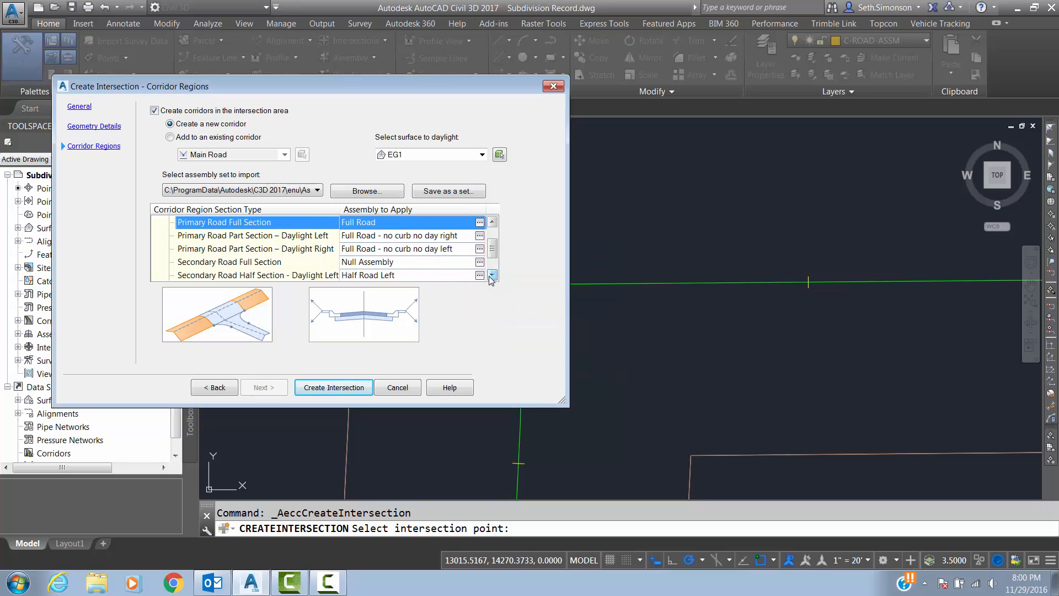
pyautogui.click(492, 276)
pyautogui.click(491, 277)
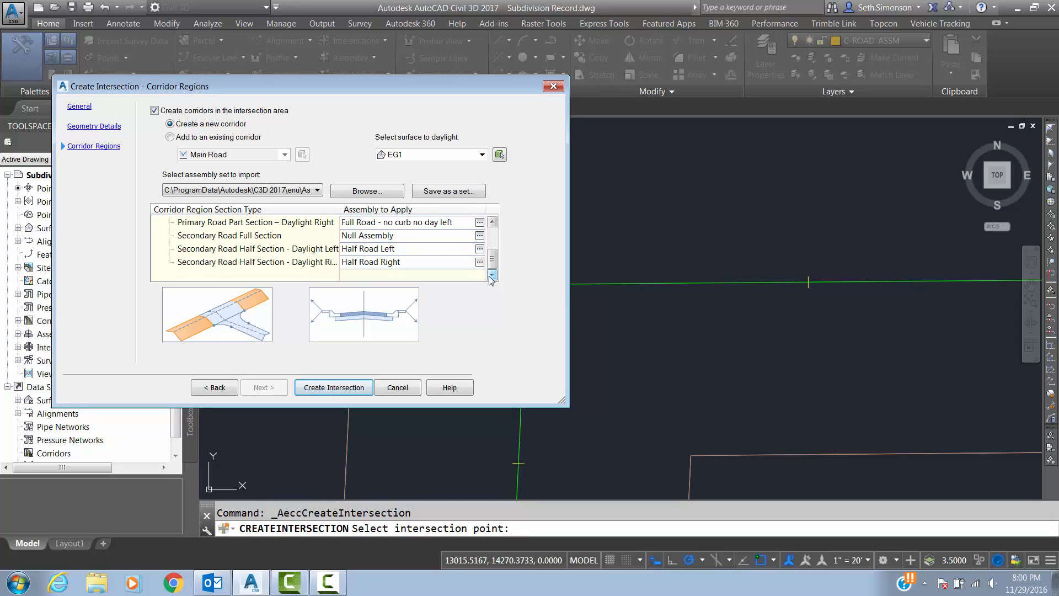
pyautogui.click(371, 241)
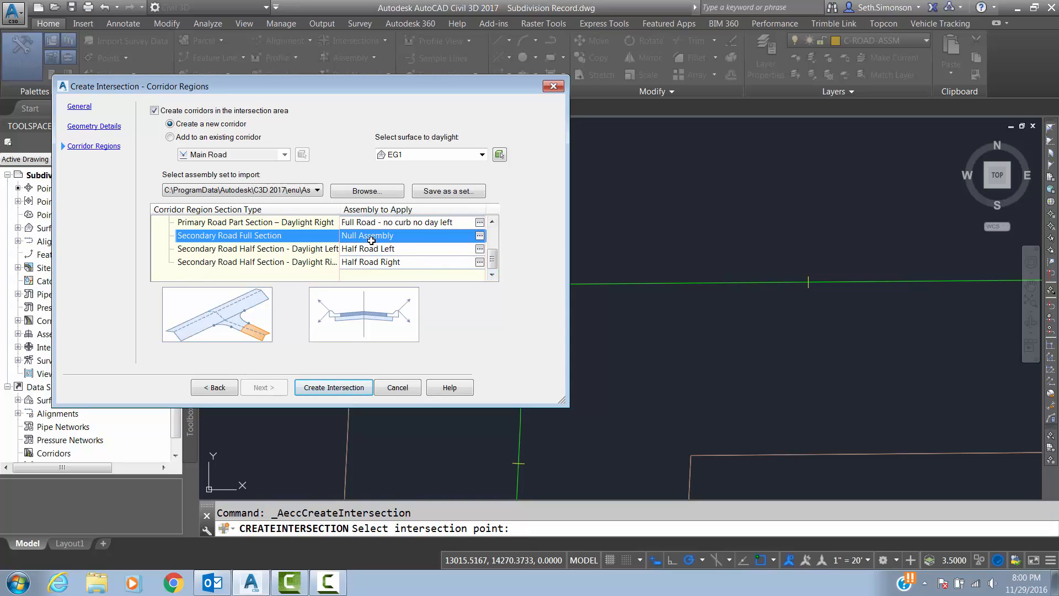
pyautogui.click(480, 236)
pyautogui.click(484, 281)
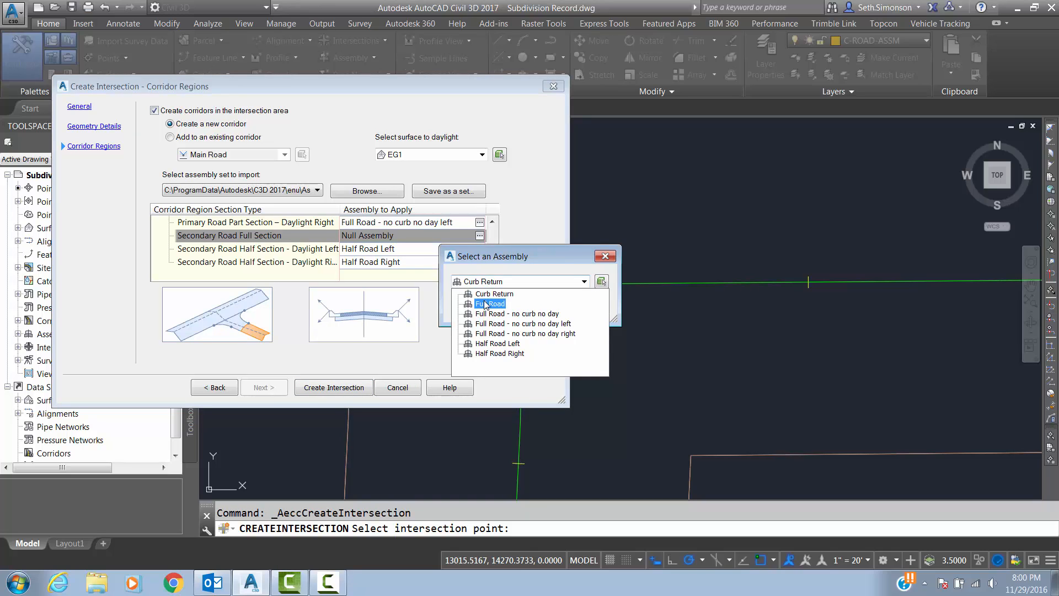
pyautogui.click(485, 303)
pyautogui.click(475, 307)
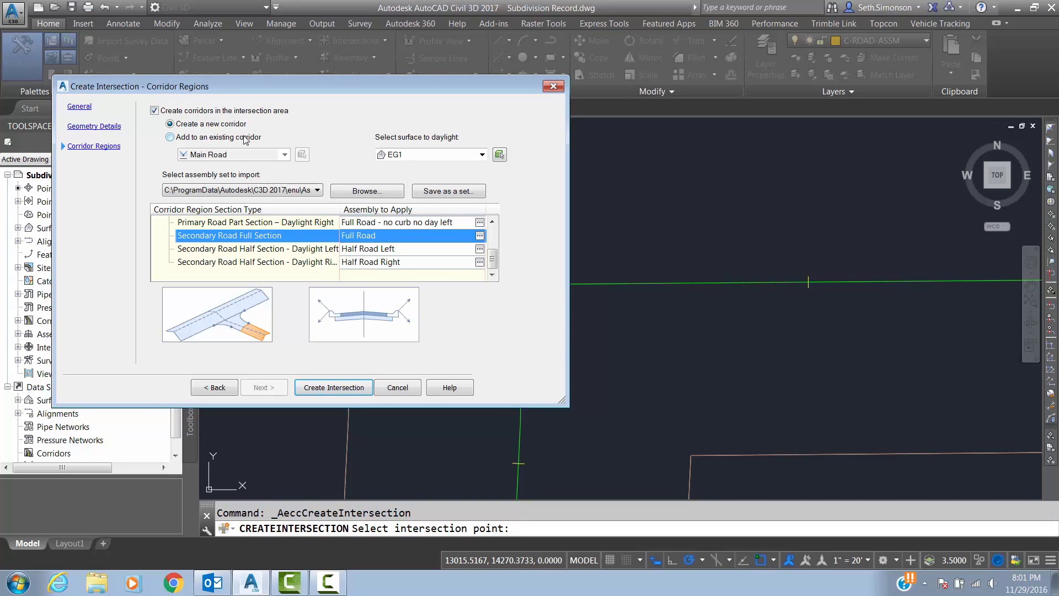
# - Add the intersection to the existing Main Road corridor and create it
pyautogui.click(171, 138)
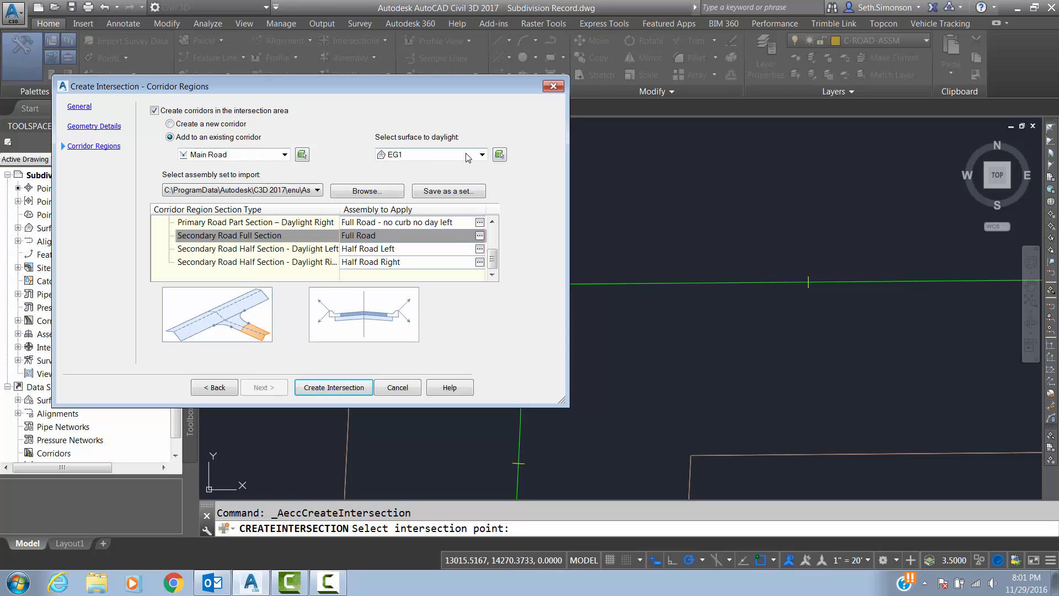
pyautogui.click(347, 387)
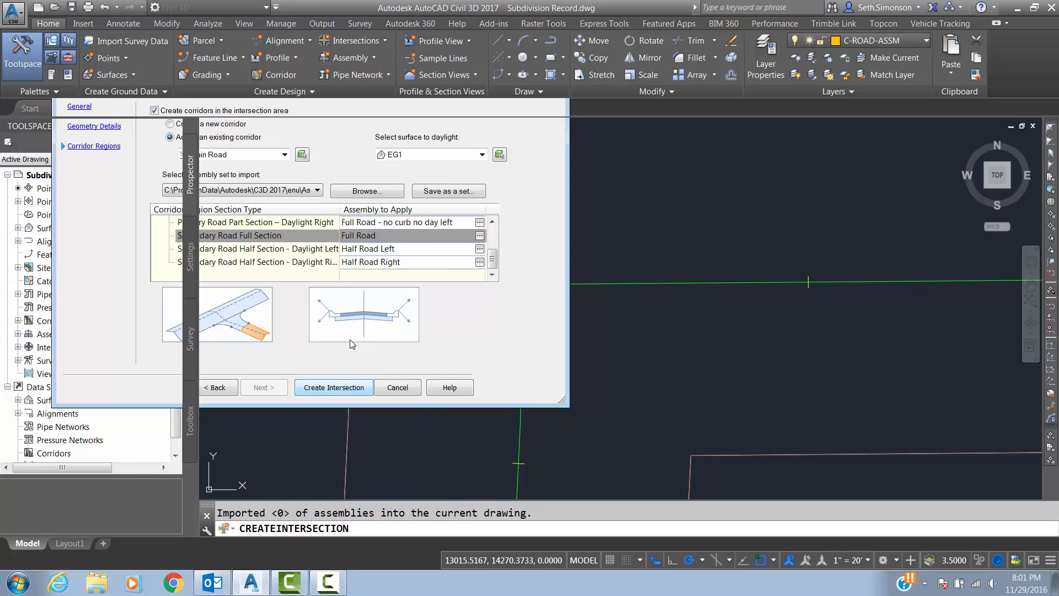
pyautogui.scroll(-4, 667, 287)
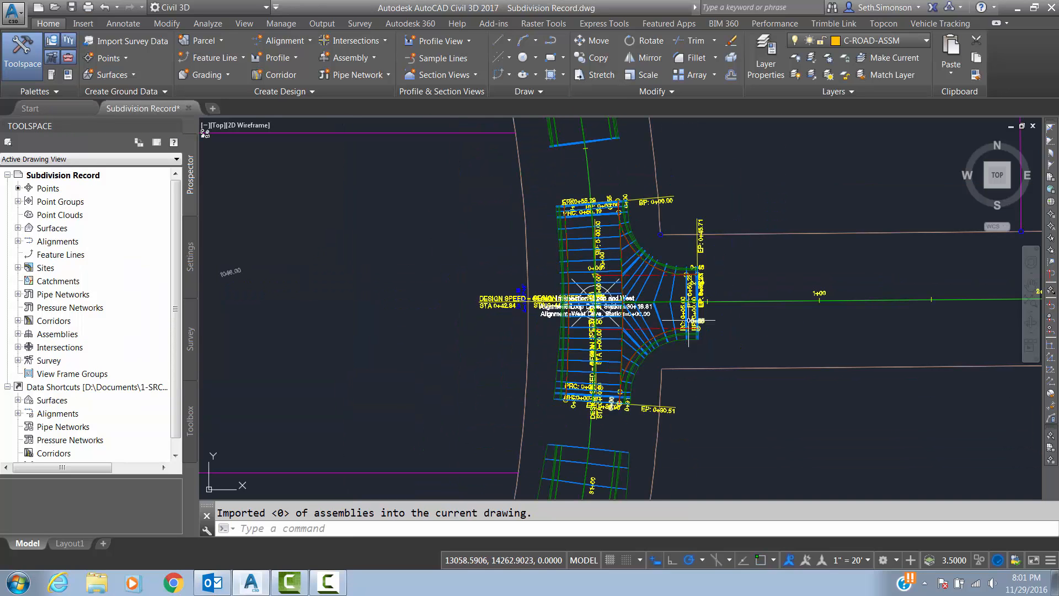
# - Examine the remaining corridor gaps around Loop Drive where the east and south side streets join
pyautogui.scroll(-4, 607, 279)
pyautogui.moveTo(591, 323); pyautogui.dragTo(586, 216, button='middle')
pyautogui.scroll(-4, 581, 215)
pyautogui.moveTo(594, 251); pyautogui.dragTo(416, 239, button='middle')
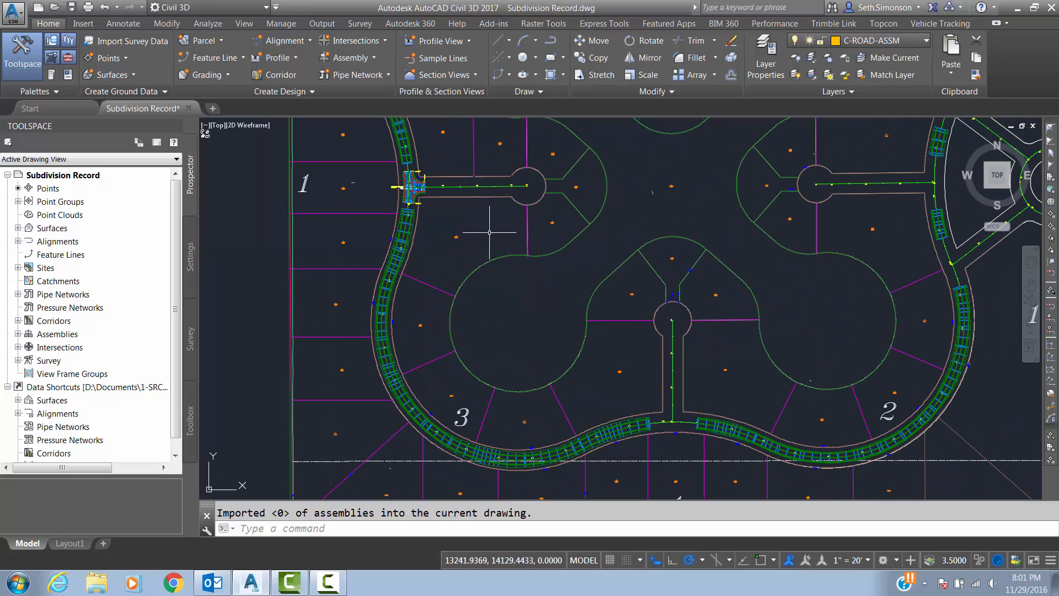
pyautogui.scroll(2, 775, 234)
pyautogui.moveTo(775, 234); pyautogui.dragTo(662, 334, button='middle')
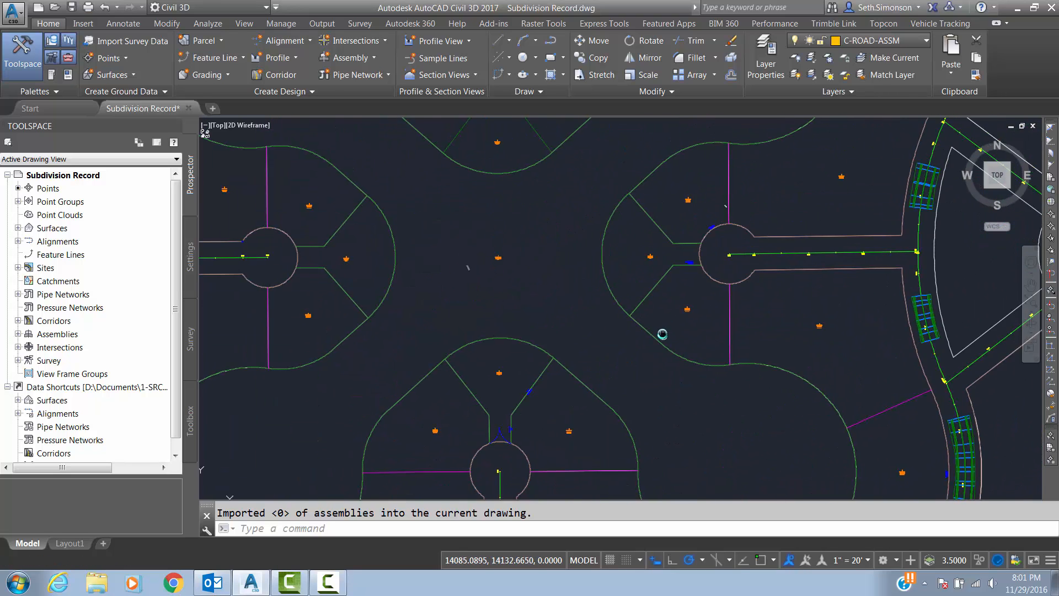
pyautogui.scroll(-2, 662, 296)
pyautogui.scroll(-4, 660, 246)
pyautogui.scroll(2, 642, 298)
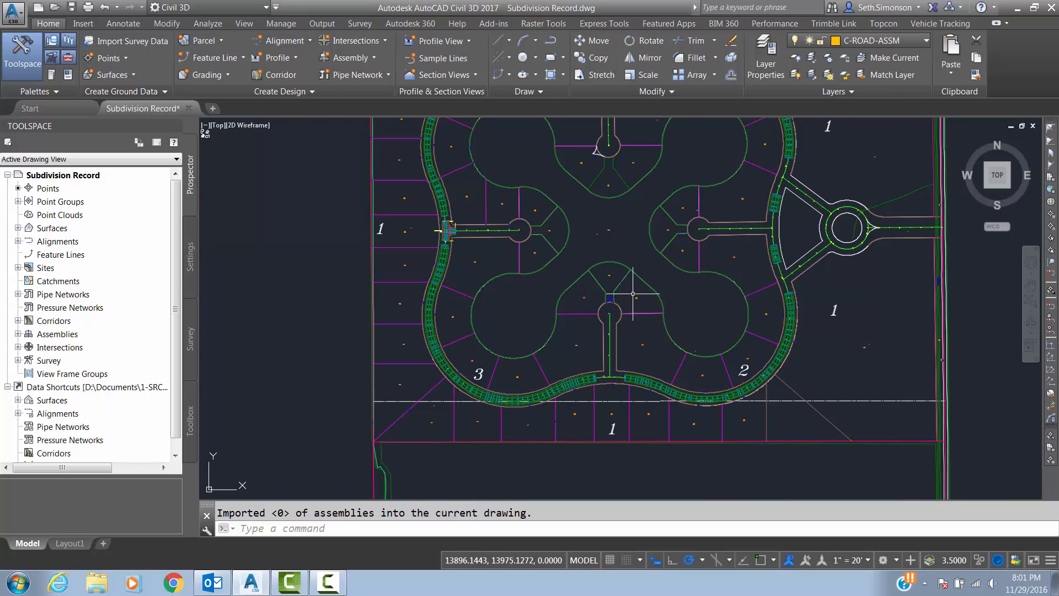
pyautogui.scroll(4, 617, 380)
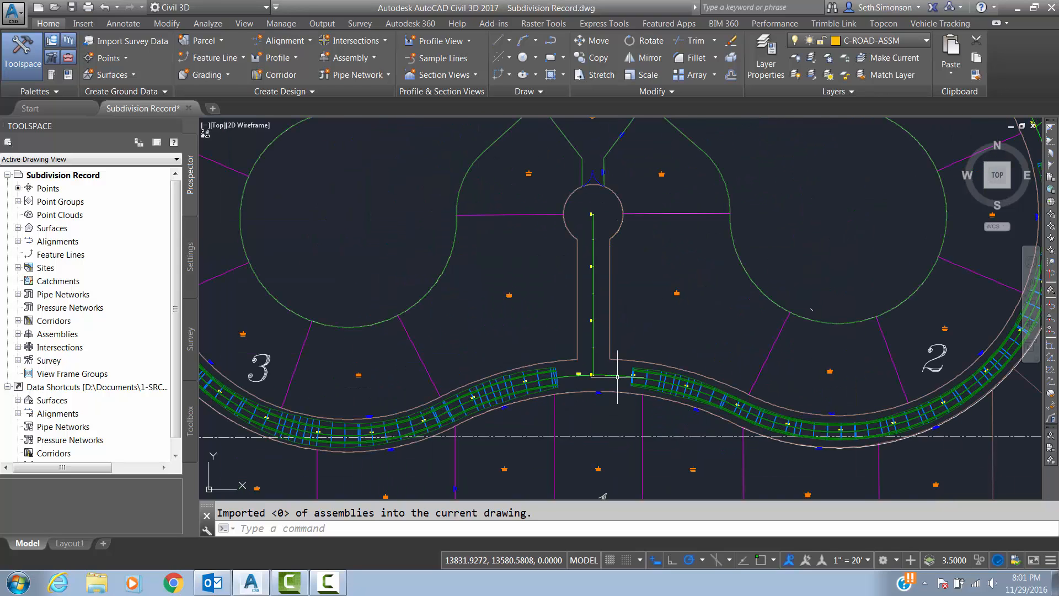
pyautogui.scroll(-4, 616, 378)
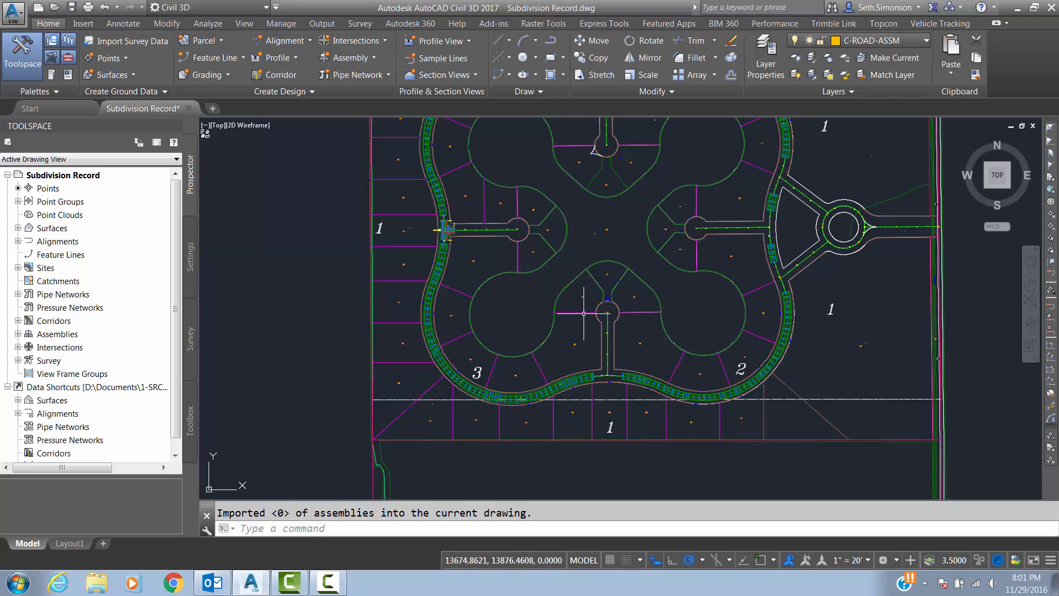
pyautogui.click(330, 593)
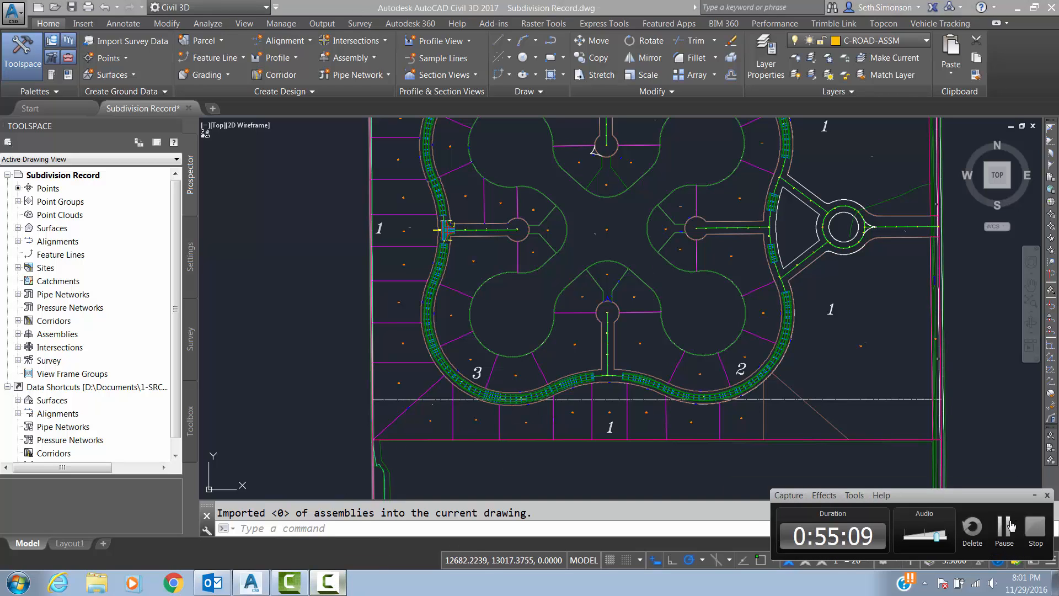
pyautogui.click(1005, 527)
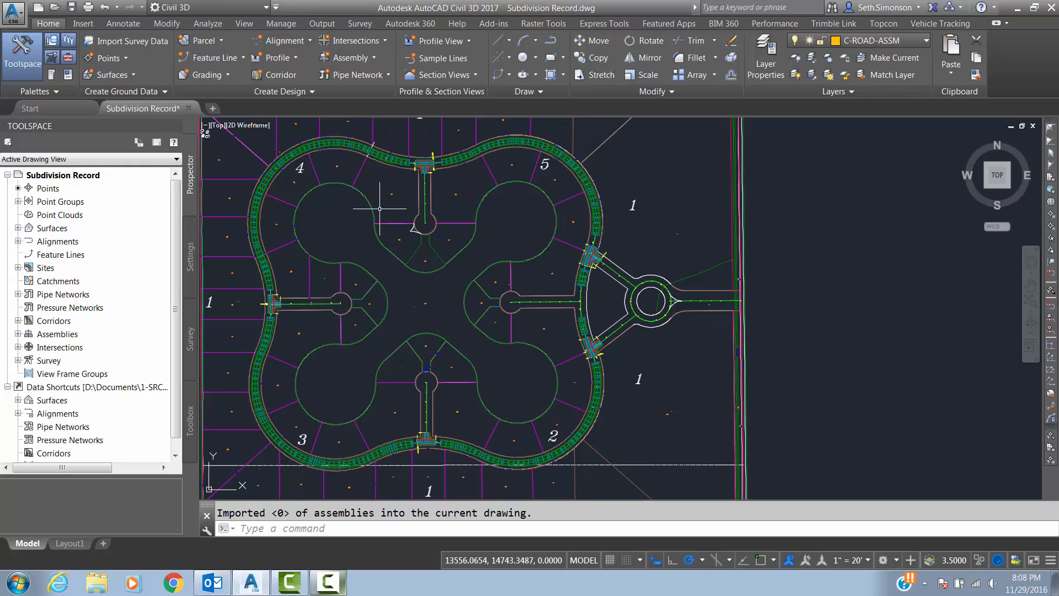
# - Select the road corridor at the gap beside the Loop and North intersection
pyautogui.scroll(4, 411, 179)
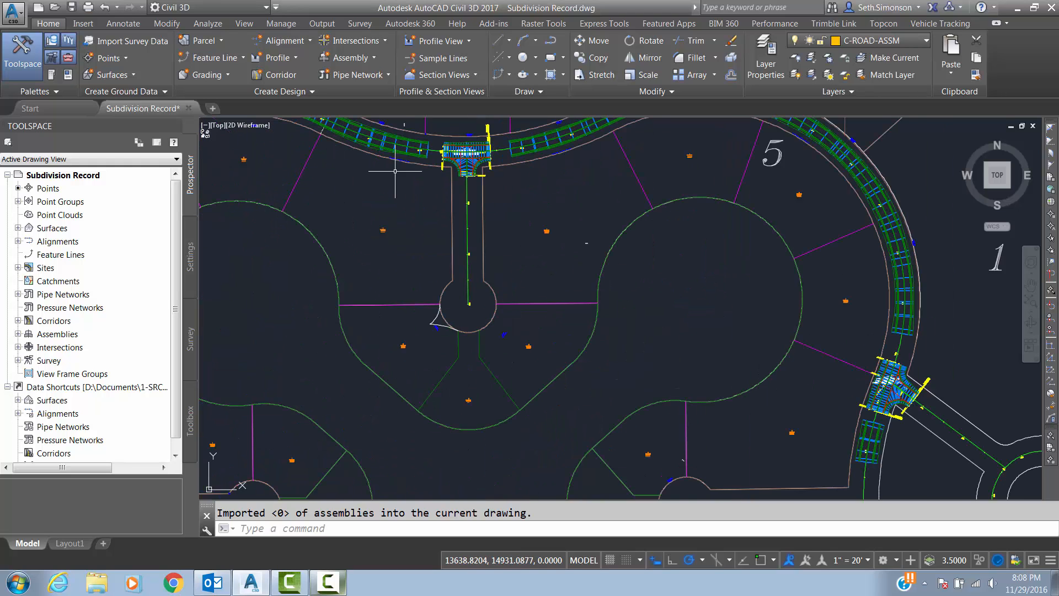
pyautogui.moveTo(408, 182); pyautogui.dragTo(380, 257, button='middle')
pyautogui.scroll(5, 419, 232)
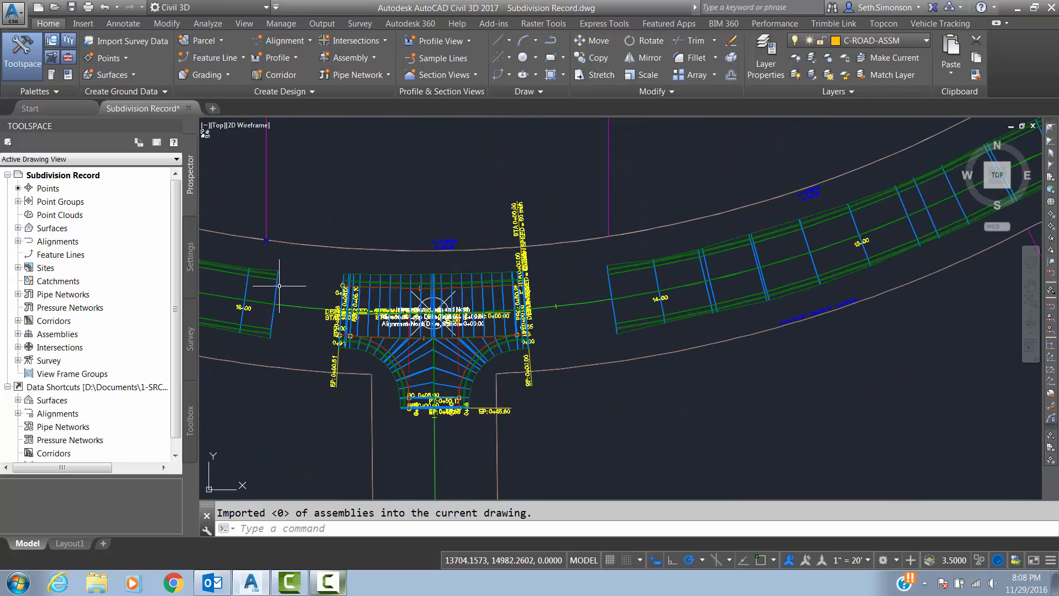
pyautogui.moveTo(564, 310); pyautogui.dragTo(681, 268, button='middle')
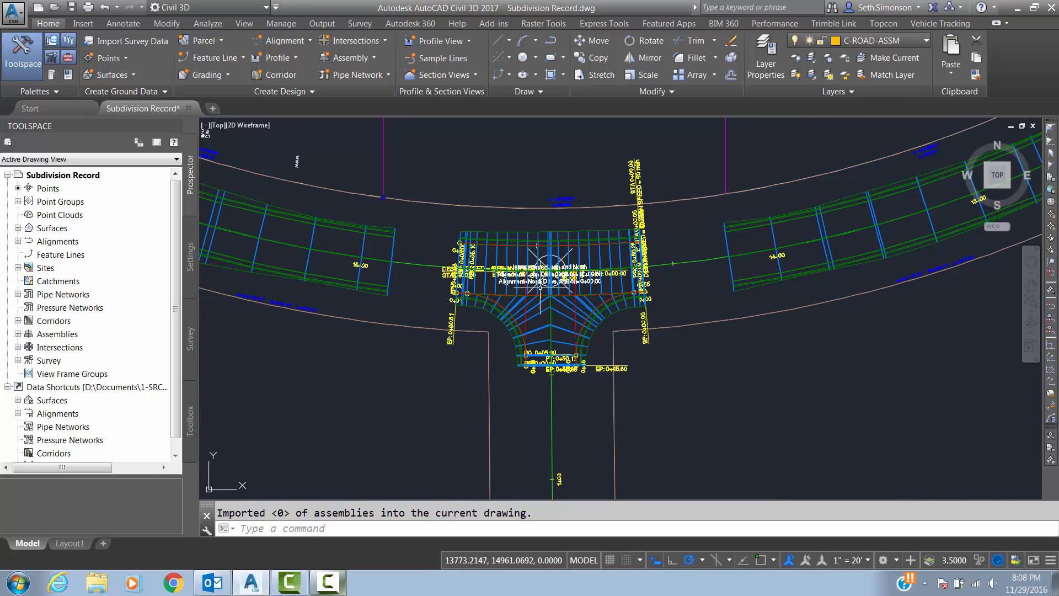
pyautogui.moveTo(404, 238); pyautogui.dragTo(495, 173, button='middle')
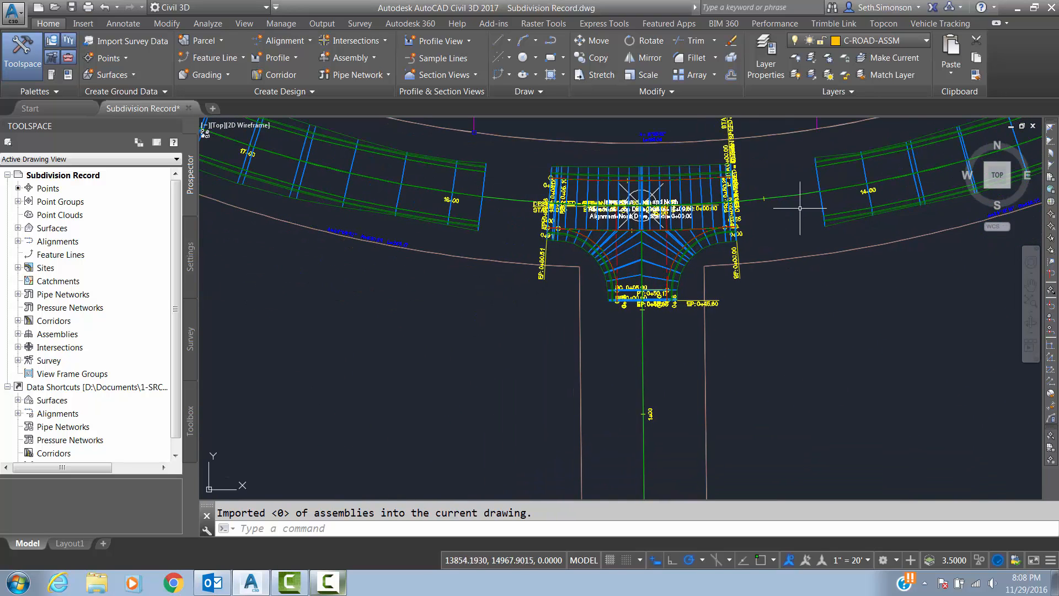
pyautogui.click(840, 157)
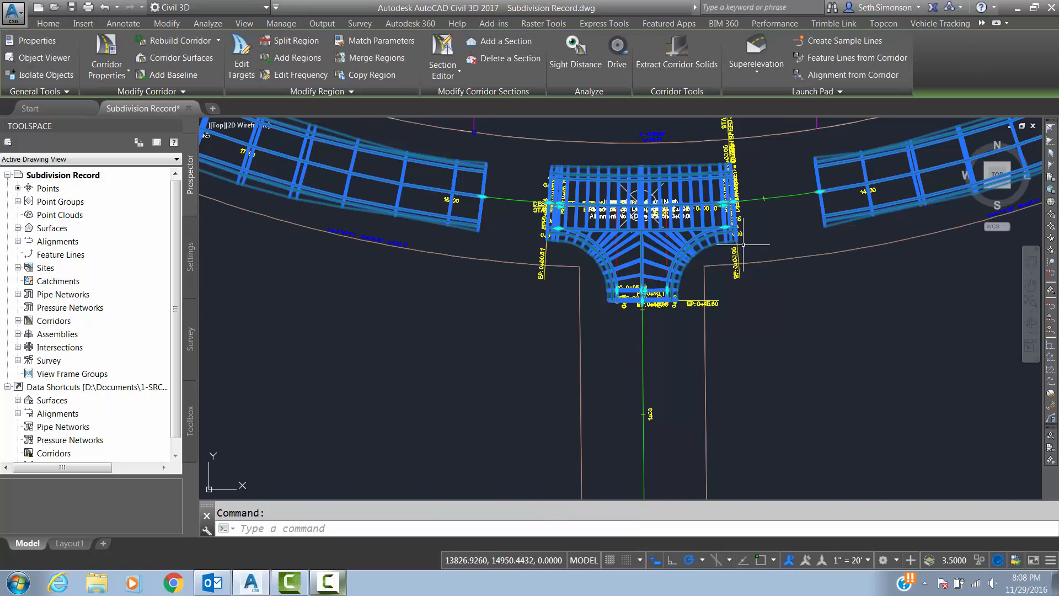
# - Examine the corridor region end grips and the gaps on both sides of the Loop and North intersection
pyautogui.scroll(5, 822, 185)
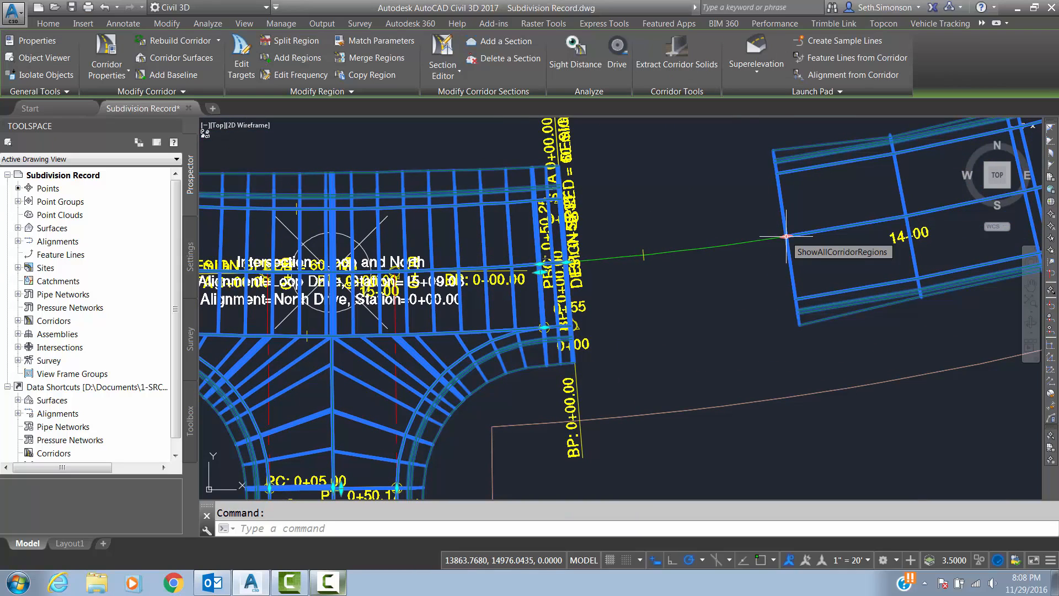
pyautogui.scroll(-4, 712, 256)
pyautogui.moveTo(660, 243); pyautogui.dragTo(888, 220, button='middle')
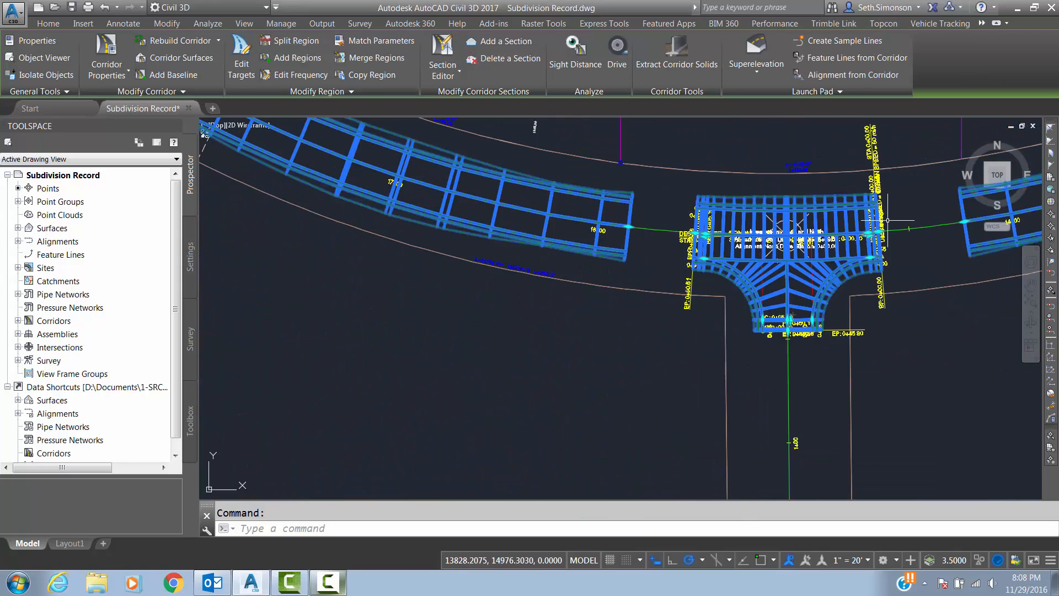
pyautogui.scroll(2, 600, 231)
pyautogui.scroll(3, 600, 231)
pyautogui.moveTo(895, 259); pyautogui.dragTo(813, 275, button='middle')
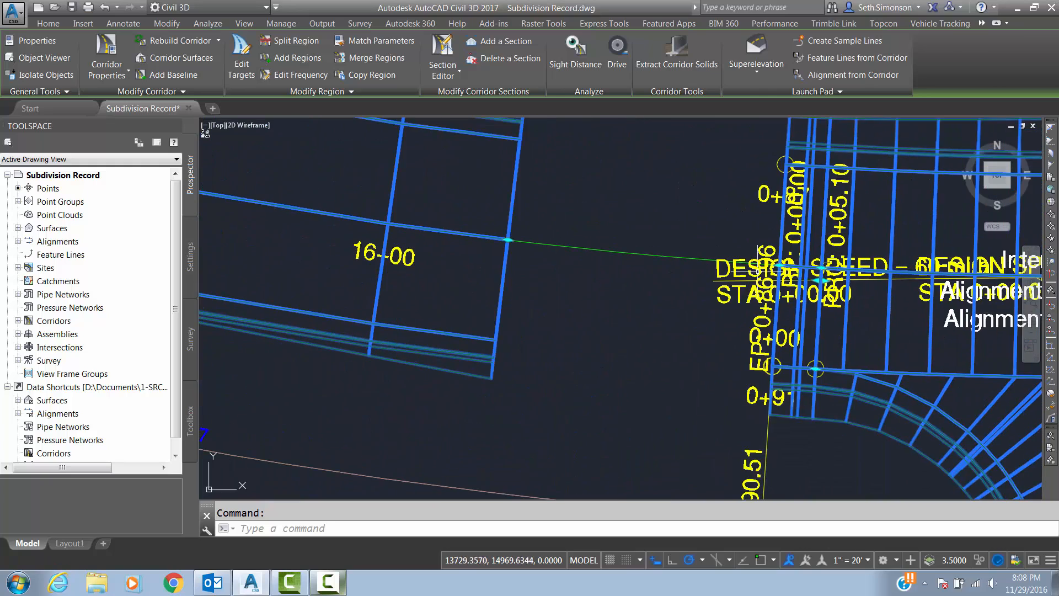
pyautogui.scroll(4, 813, 274)
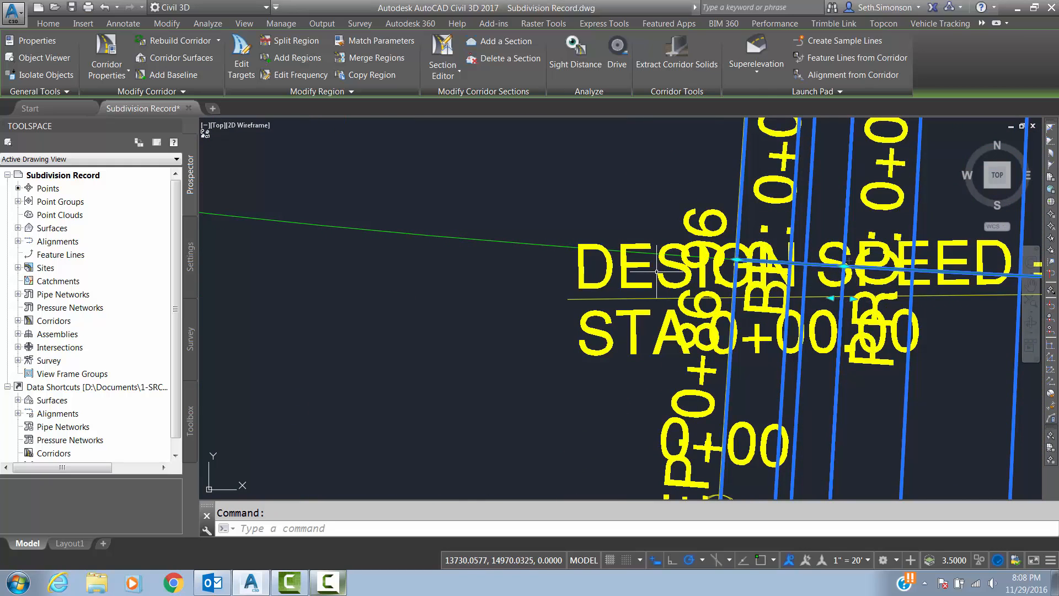
pyautogui.scroll(-6, 657, 271)
pyautogui.scroll(4, 565, 240)
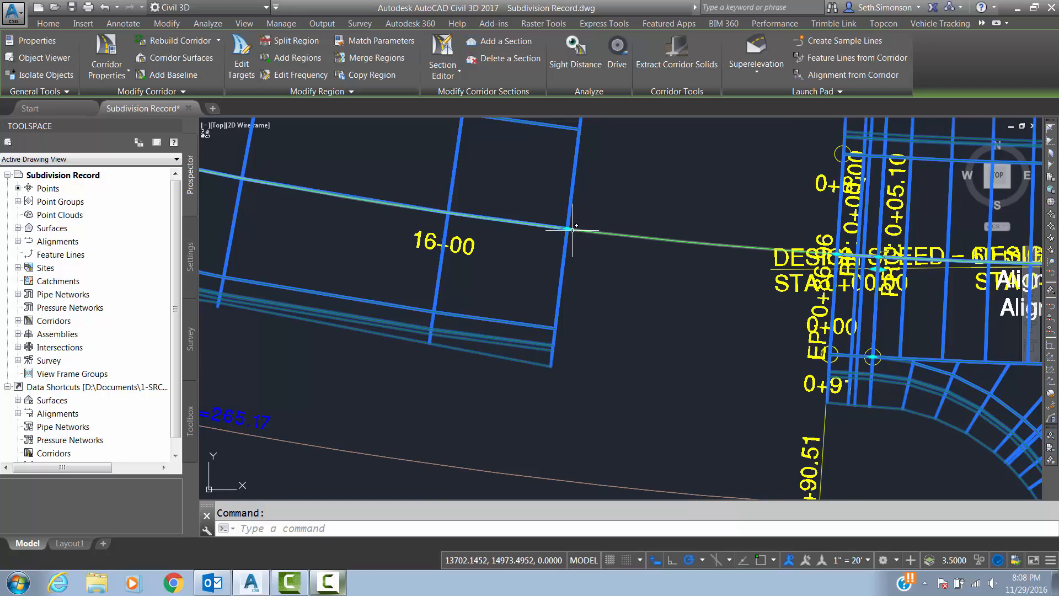
pyautogui.scroll(2, 568, 228)
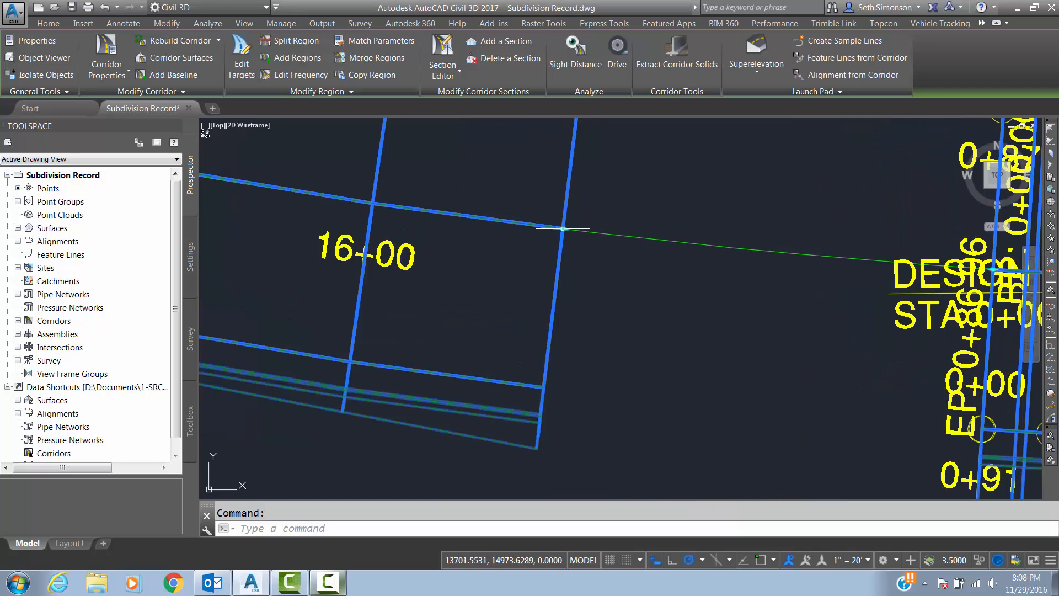
pyautogui.scroll(-2, 554, 242)
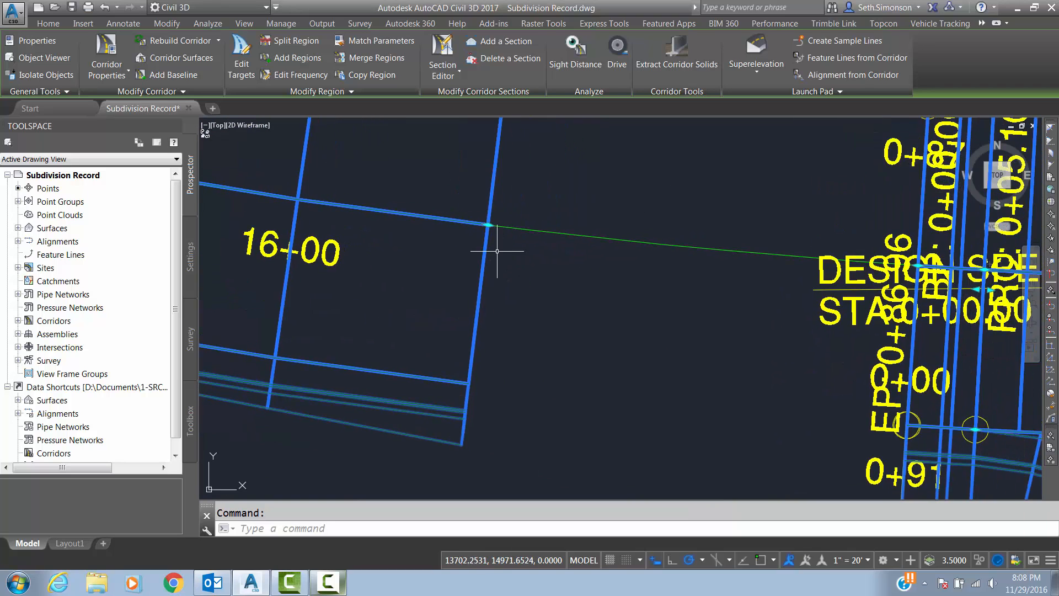
# - Turn on object snap and stretch the Loop Drive corridor region on the west to meet the edge of the Loop and North intersection
pyautogui.moveTo(576, 263); pyautogui.dragTo(494, 243, button='middle')
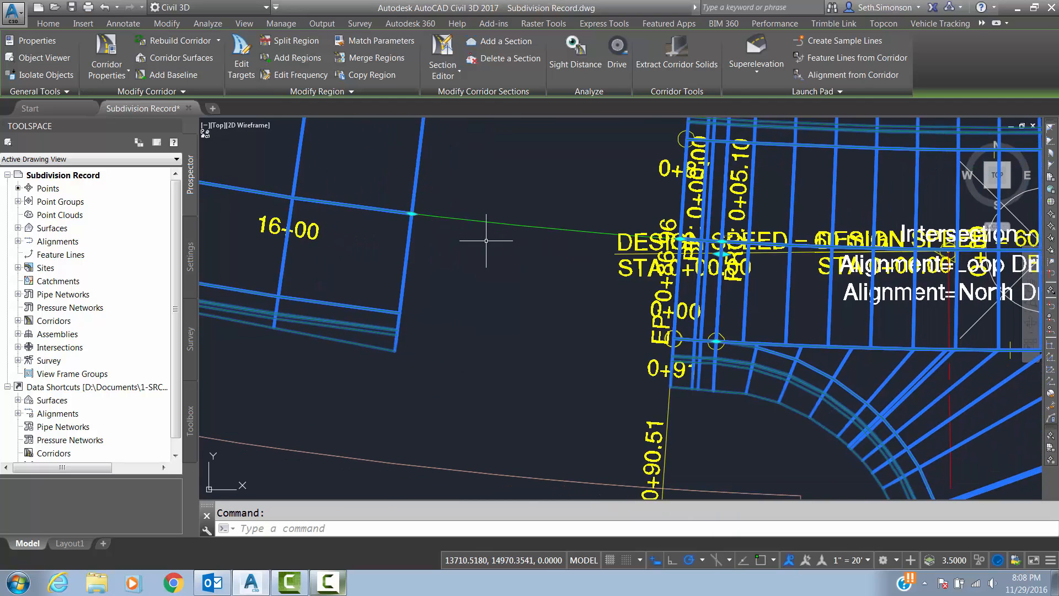
pyautogui.scroll(-6, 557, 237)
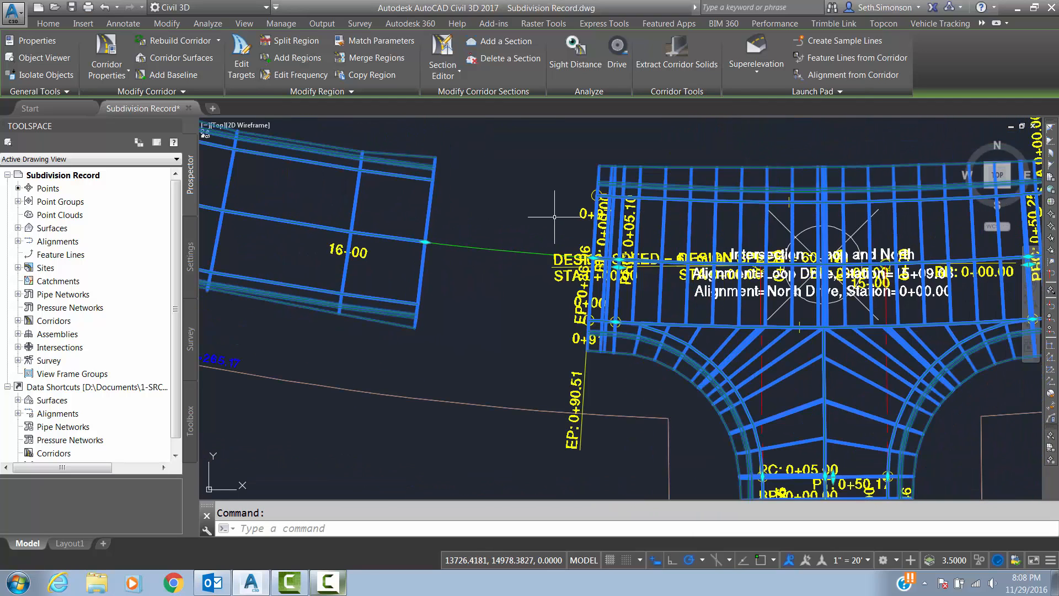
pyautogui.scroll(2, 604, 239)
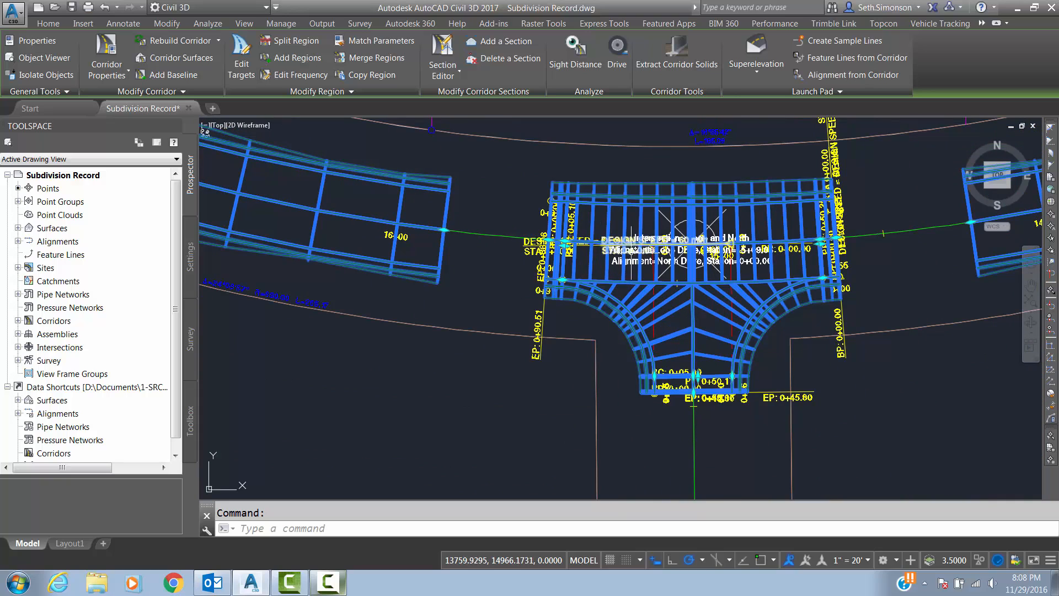
pyautogui.scroll(2, 554, 238)
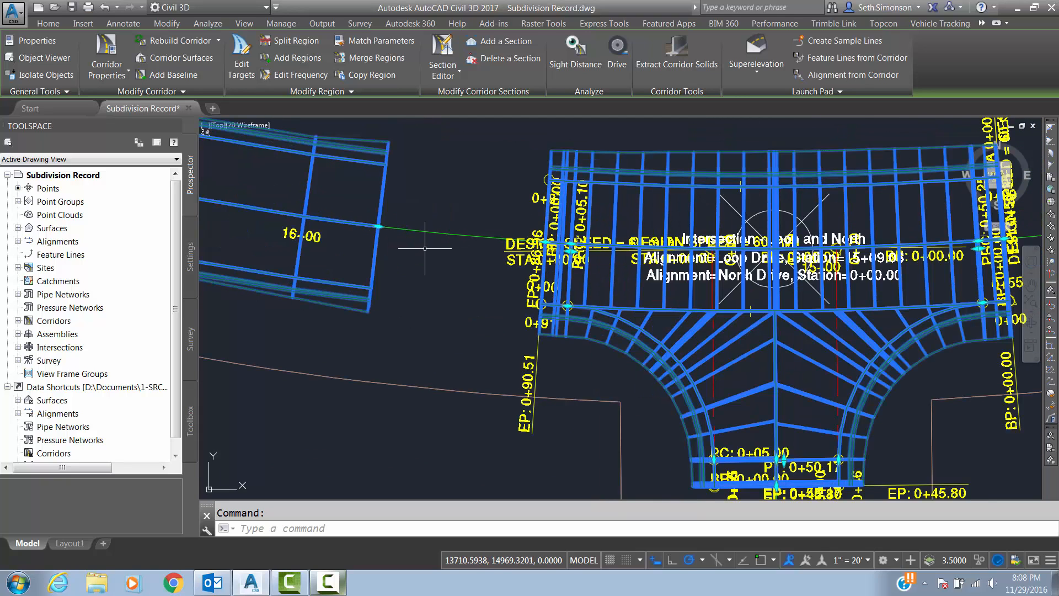
pyautogui.moveTo(480, 243); pyautogui.dragTo(432, 224, button='middle')
pyautogui.scroll(-3, 434, 223)
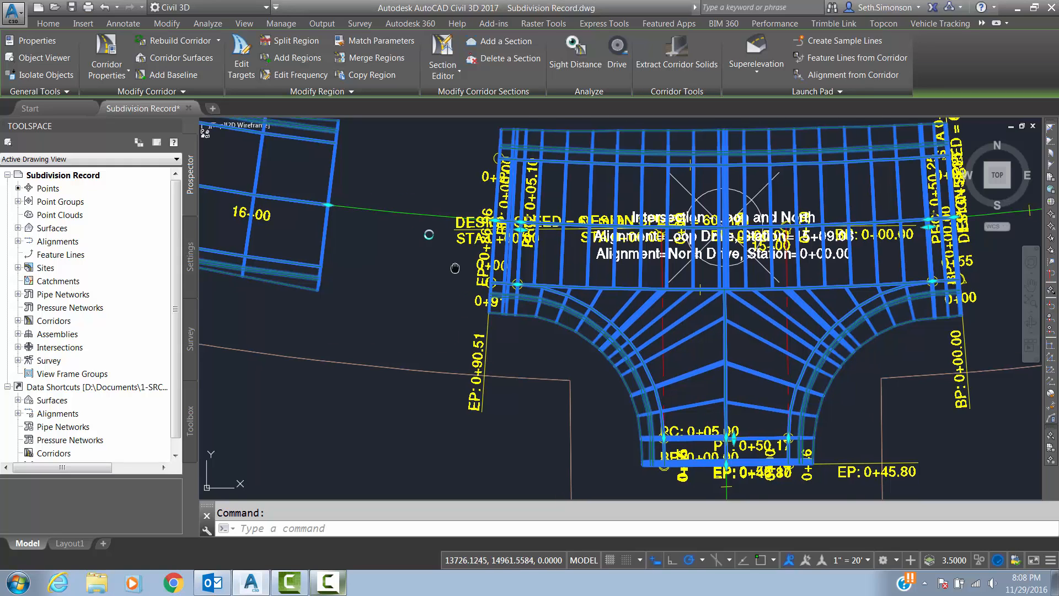
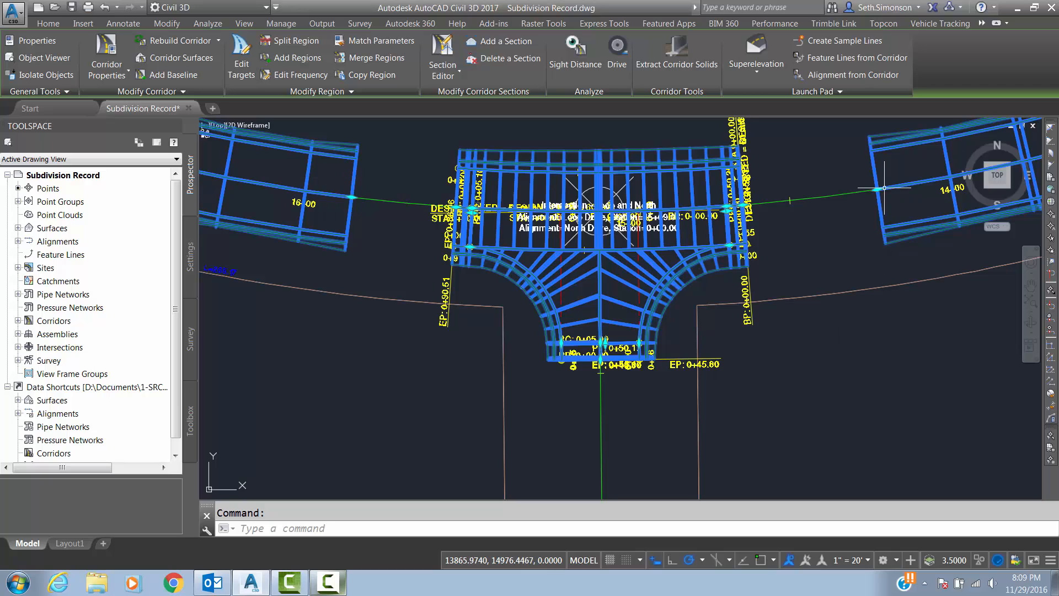
pyautogui.click(351, 197)
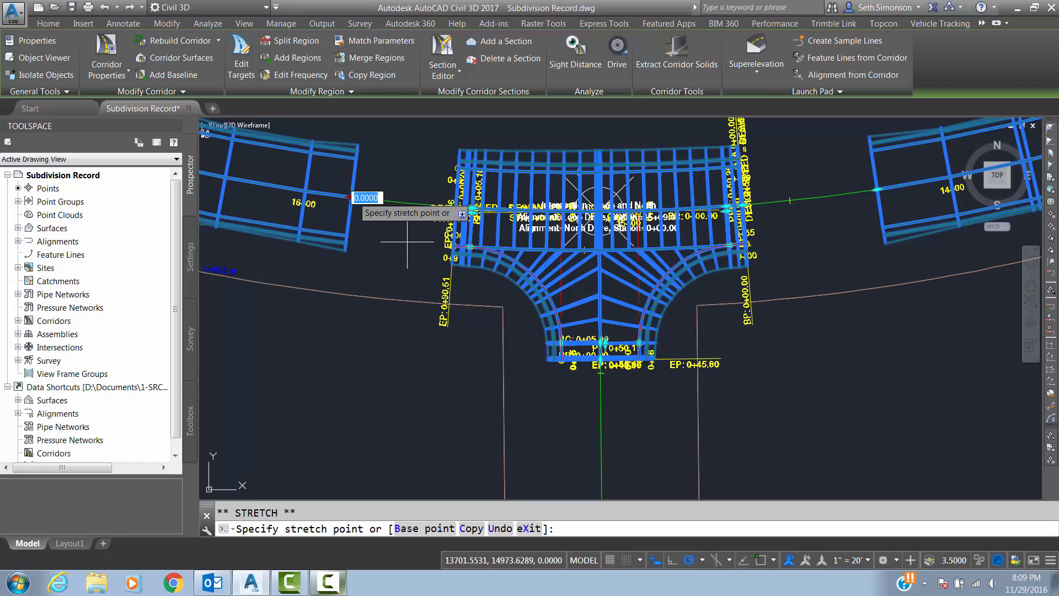
pyautogui.scroll(5, 470, 210)
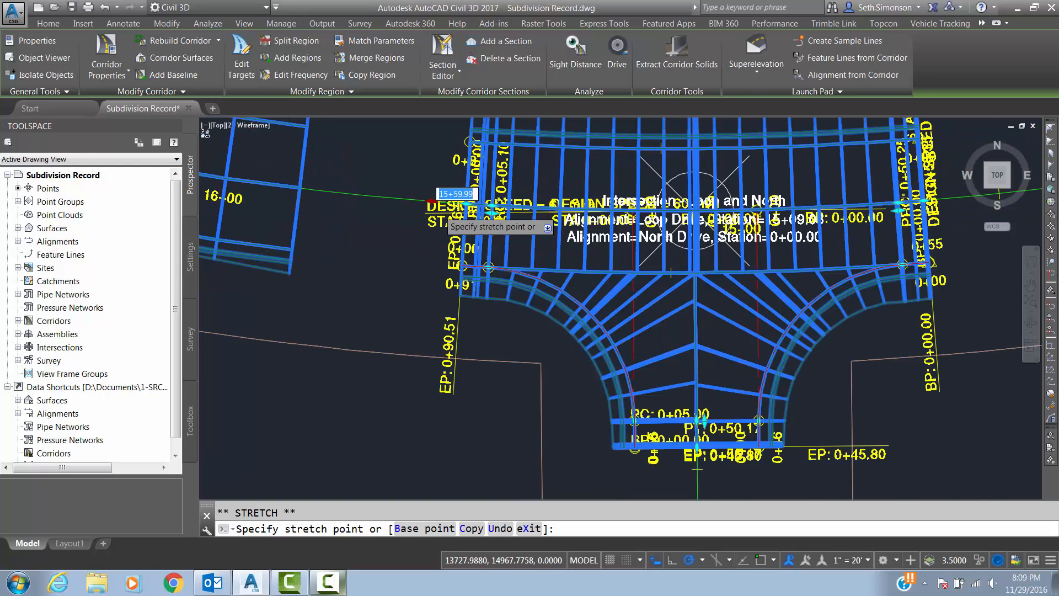
pyautogui.scroll(2, 470, 204)
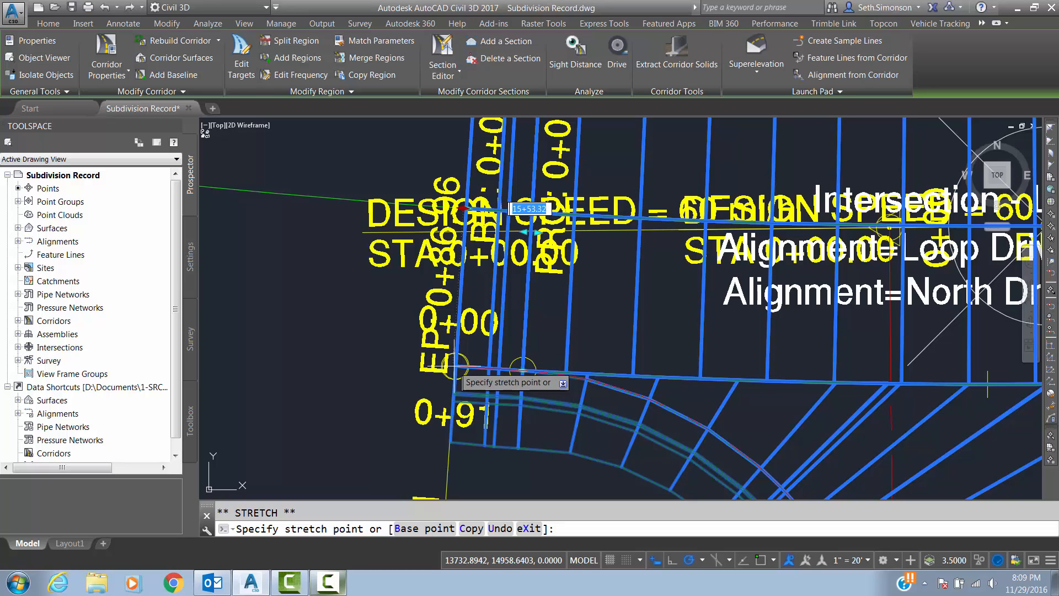
pyautogui.press('F3')
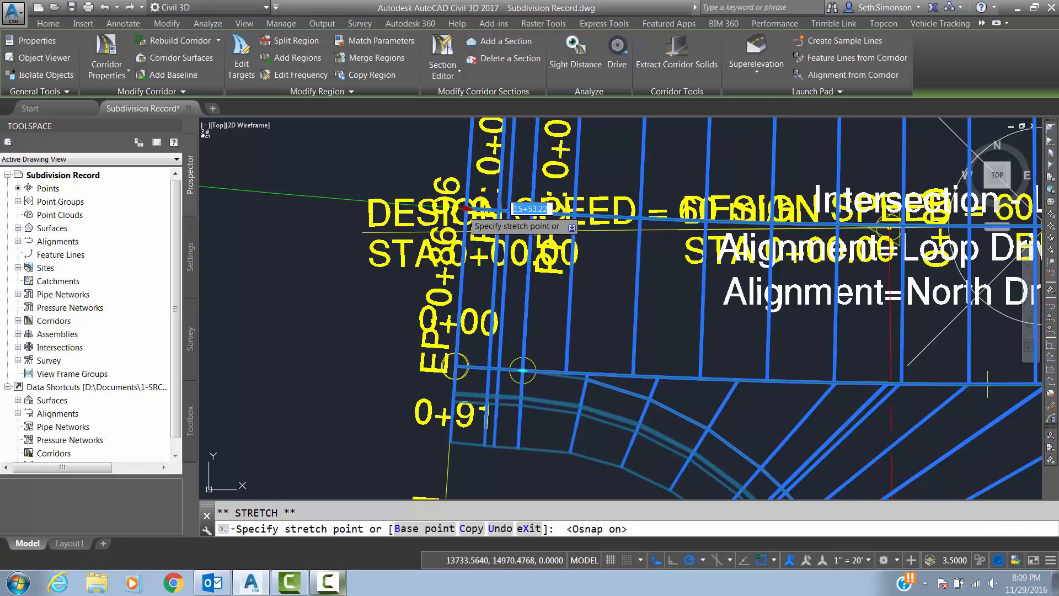
pyautogui.click(466, 208)
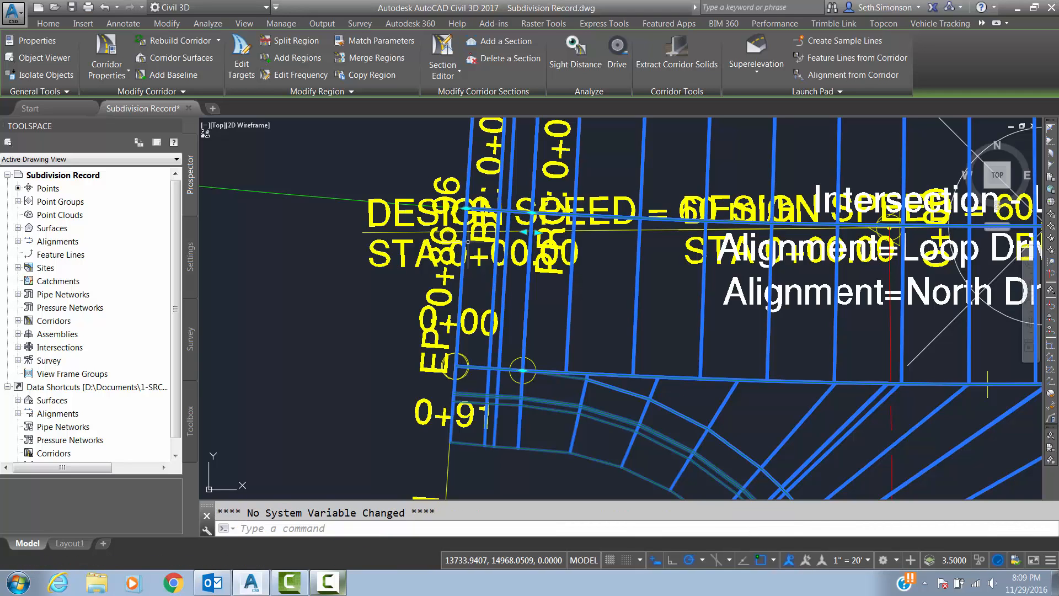
# - Stretch the end of the corridor region east of the Loop and North intersection to the intersection's east edge on the centerline
pyautogui.scroll(-5, 468, 241)
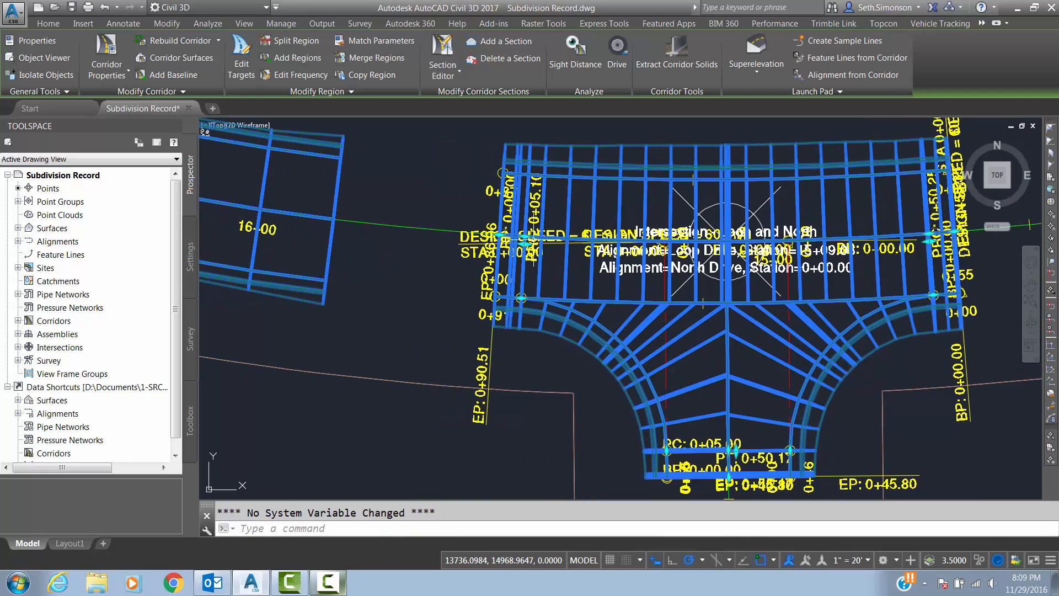
pyautogui.moveTo(513, 242); pyautogui.dragTo(330, 262, button='middle')
pyautogui.moveTo(844, 253); pyautogui.dragTo(592, 269, button='middle')
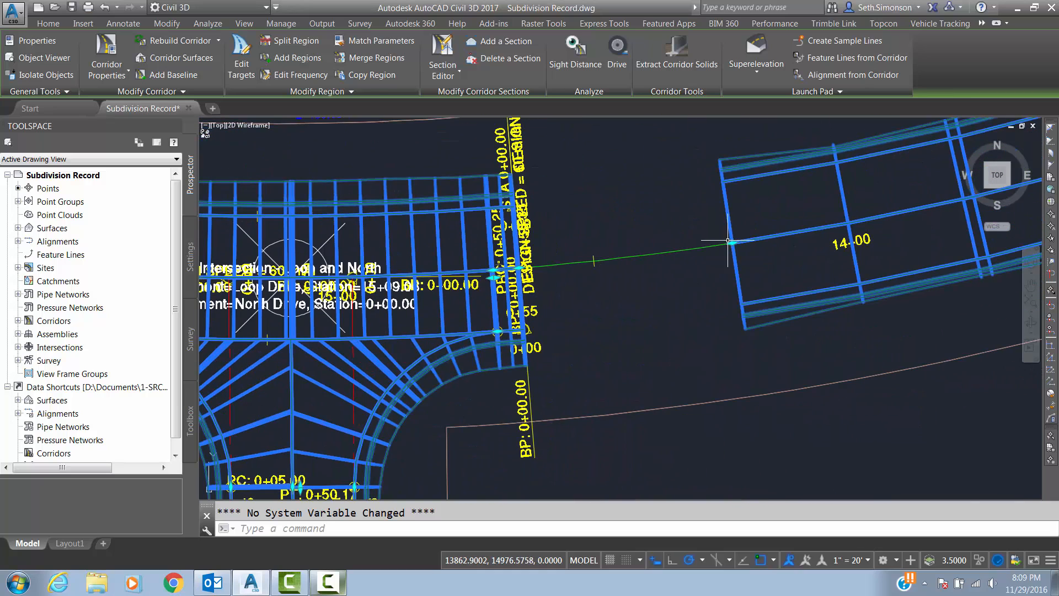
pyautogui.click(732, 243)
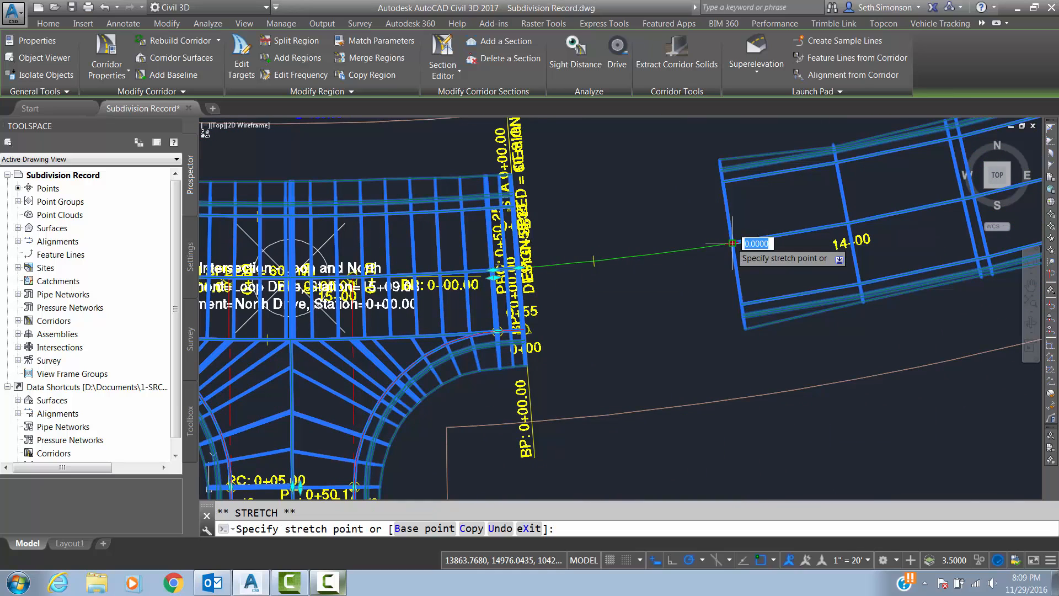
pyautogui.scroll(2, 527, 268)
pyautogui.scroll(3, 525, 269)
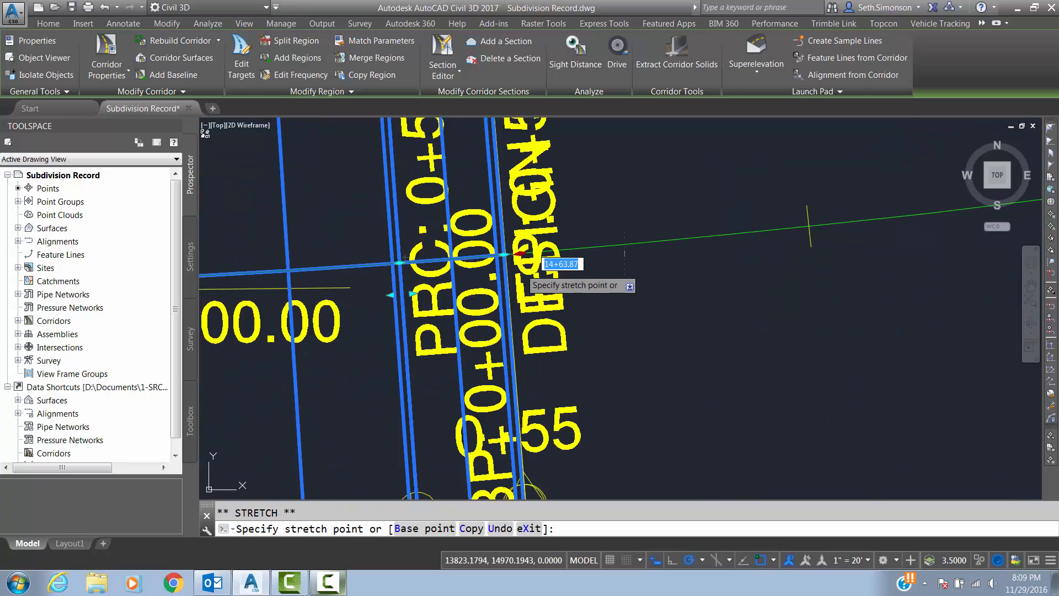
pyautogui.scroll(3, 521, 268)
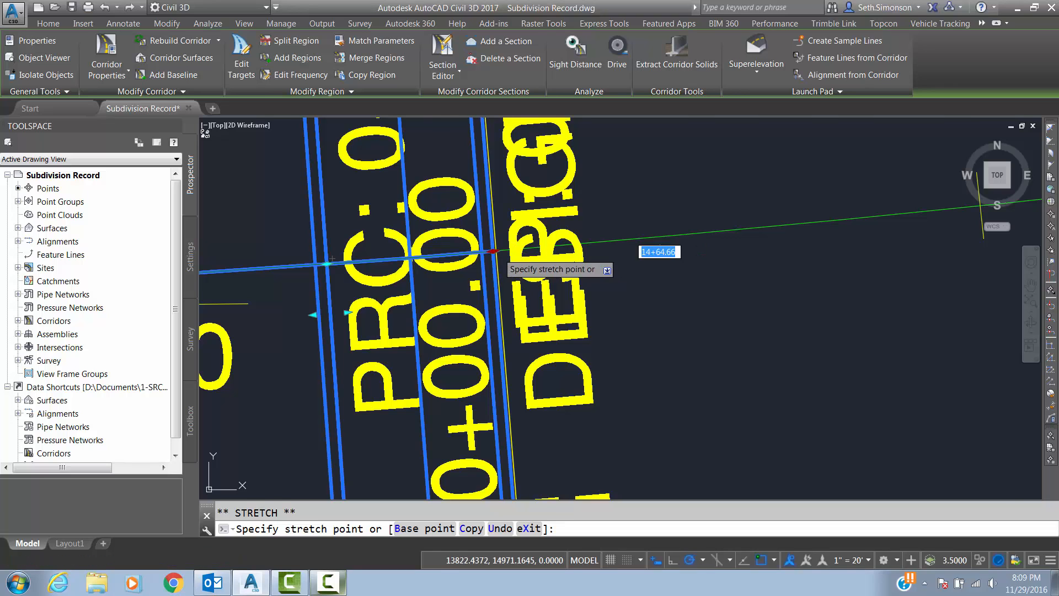
pyautogui.click(493, 252)
pyautogui.scroll(-5, 499, 264)
pyautogui.scroll(-3, 701, 298)
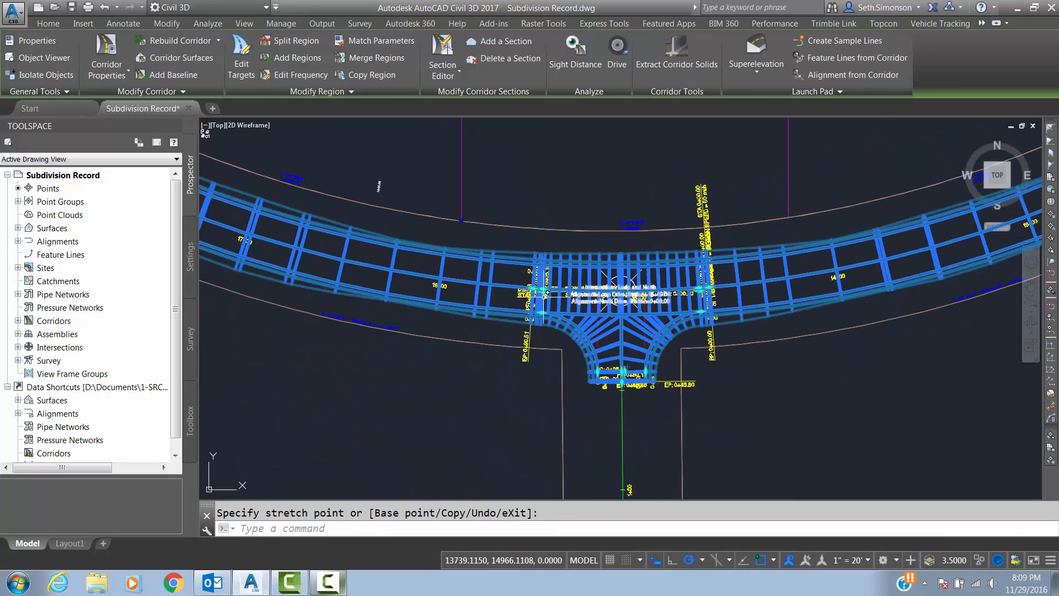
# - Close the gap south of the Loop and North Entrance intersection by stretching the Loop Drive region to the intersection's south edge
pyautogui.scroll(-6, 634, 293)
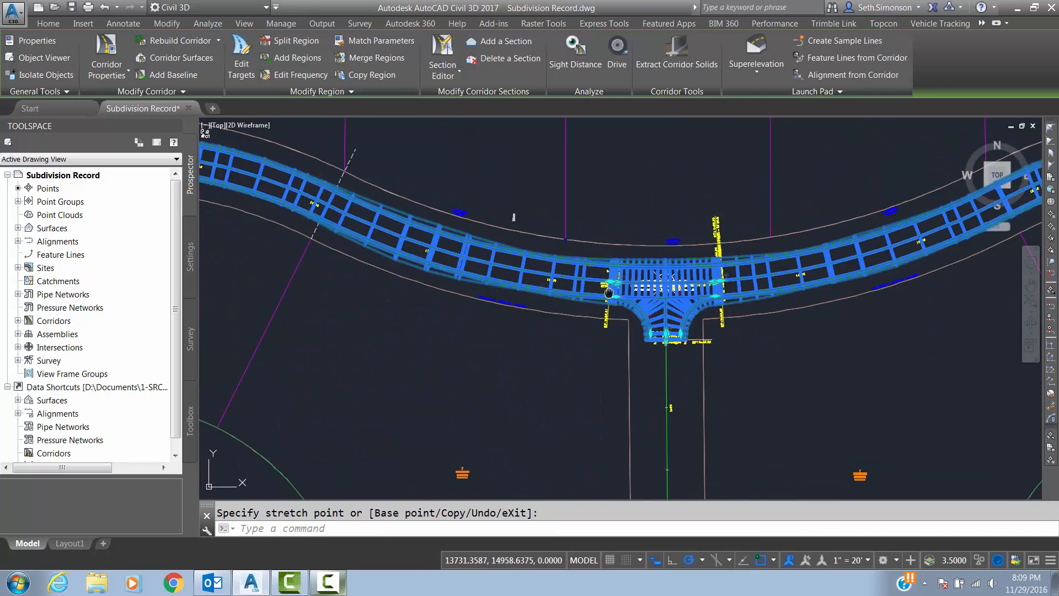
pyautogui.moveTo(793, 331); pyautogui.dragTo(555, 266, button='middle')
pyautogui.scroll(8, 680, 277)
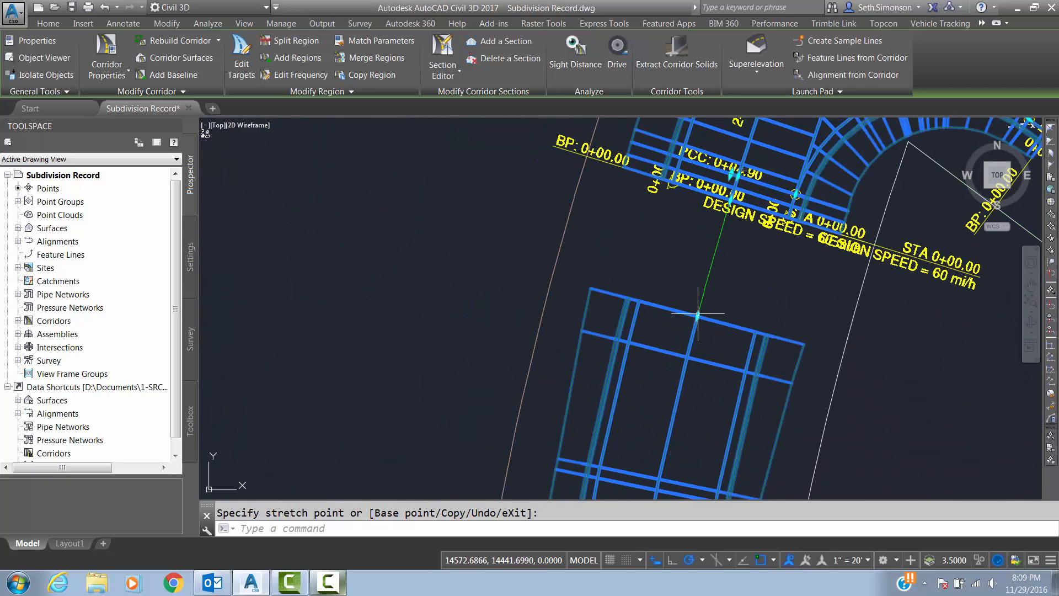
pyautogui.click(697, 315)
pyautogui.press('Escape')
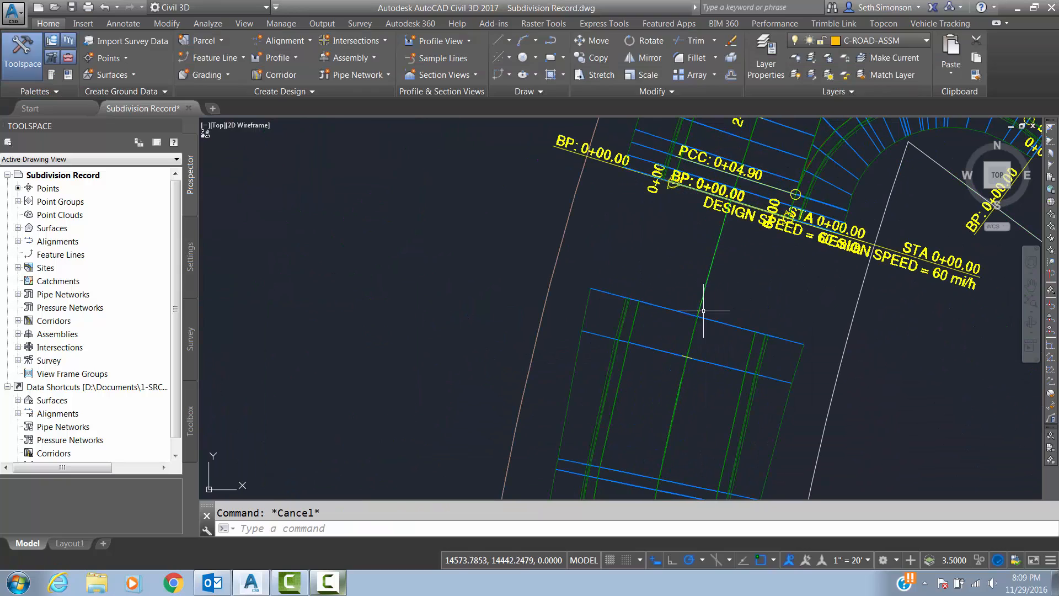
pyautogui.click(722, 317)
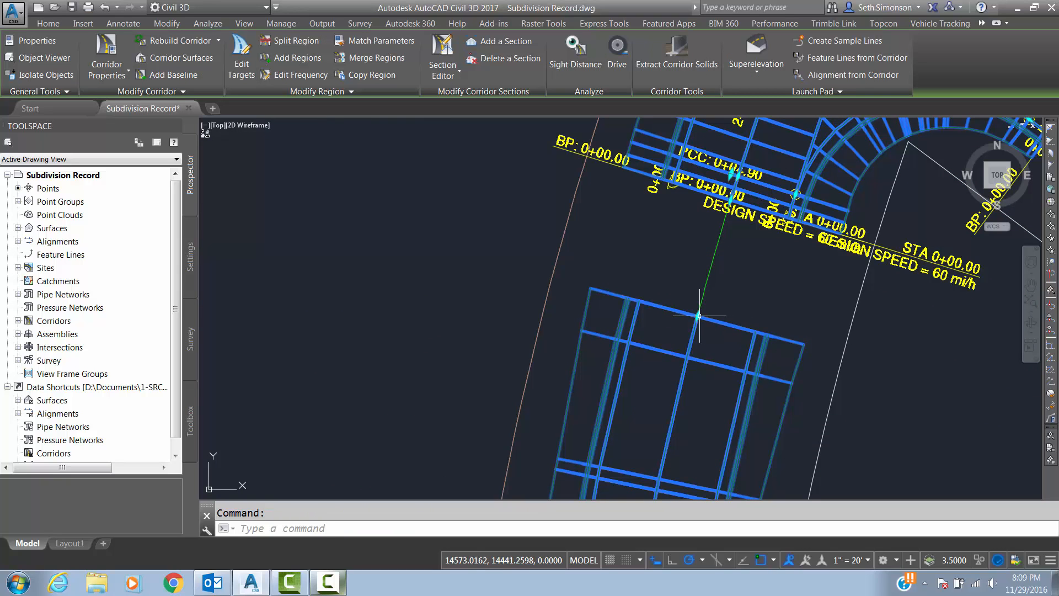
pyautogui.click(699, 315)
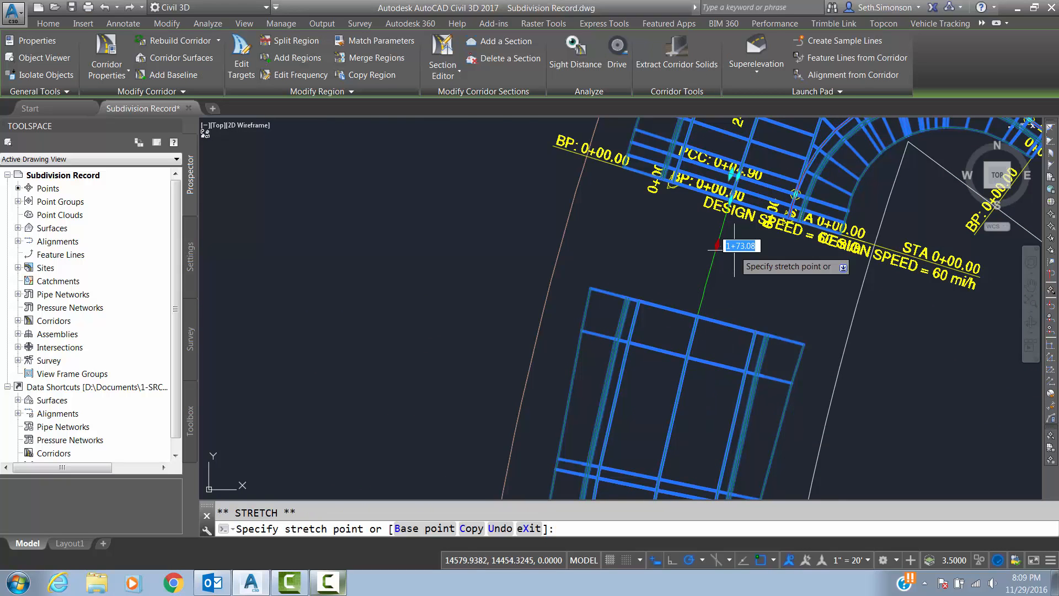
pyautogui.scroll(1, 734, 247)
pyautogui.scroll(2, 733, 221)
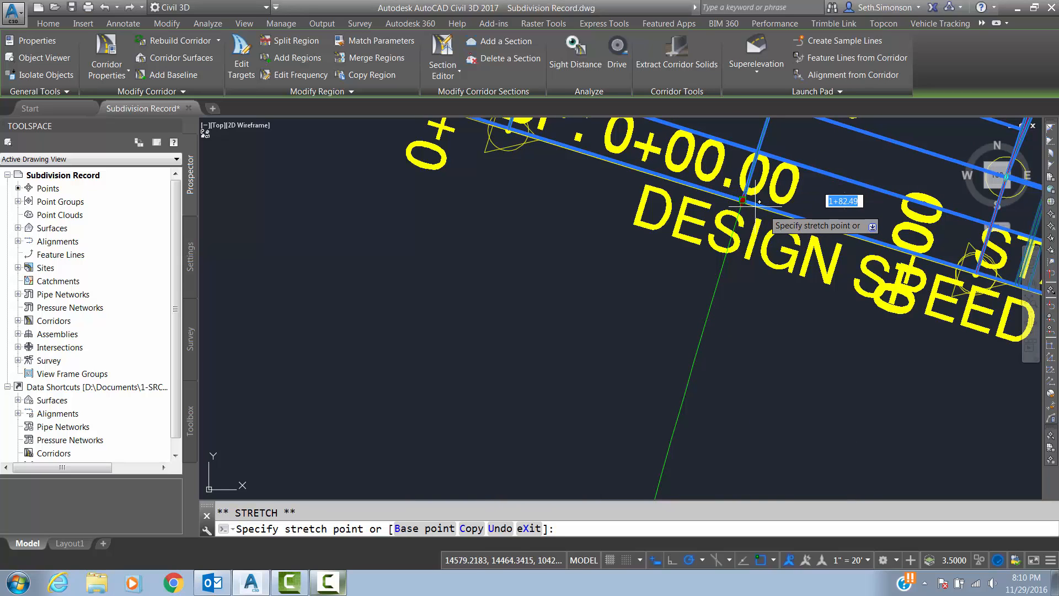
pyautogui.click(755, 204)
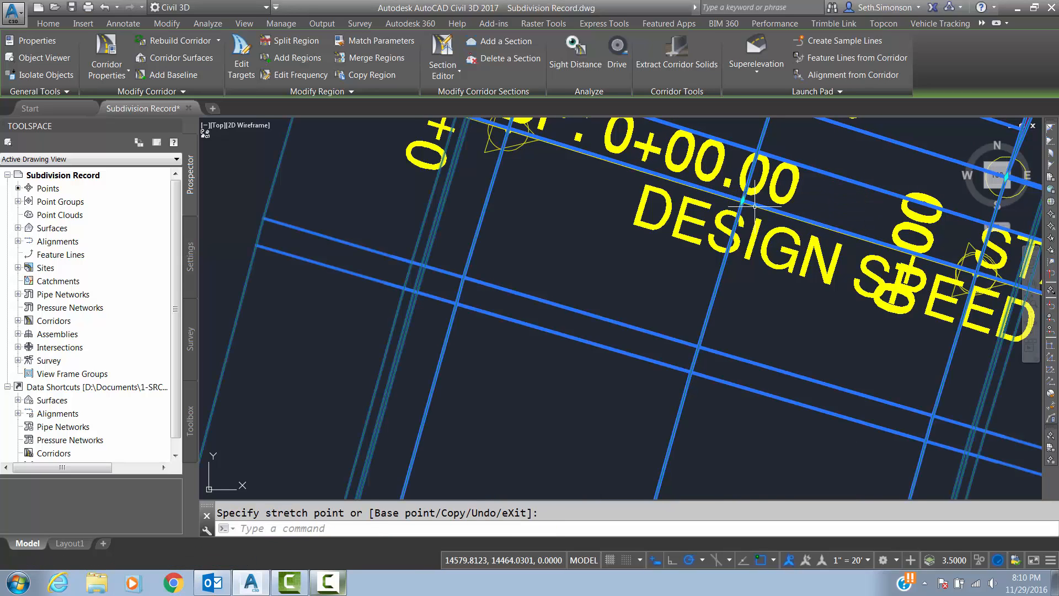
# - Stretch the Loop Drive region north of the Loop and North Entrance intersection down to the intersection's north edge
pyautogui.scroll(-5, 756, 204)
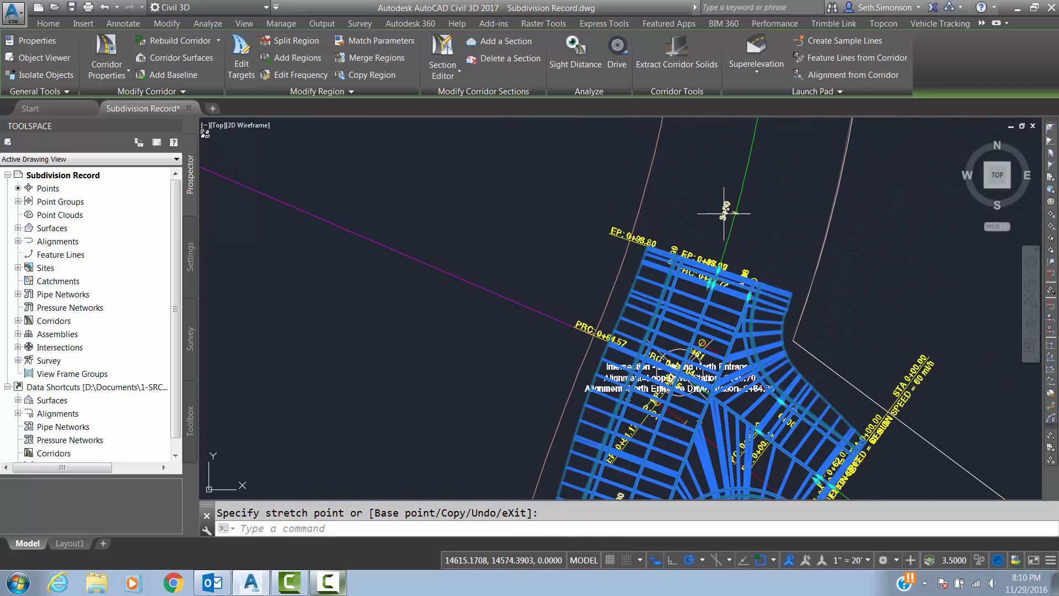
pyautogui.moveTo(724, 214); pyautogui.dragTo(701, 326, button='middle')
pyautogui.scroll(-2, 702, 325)
pyautogui.click(727, 247)
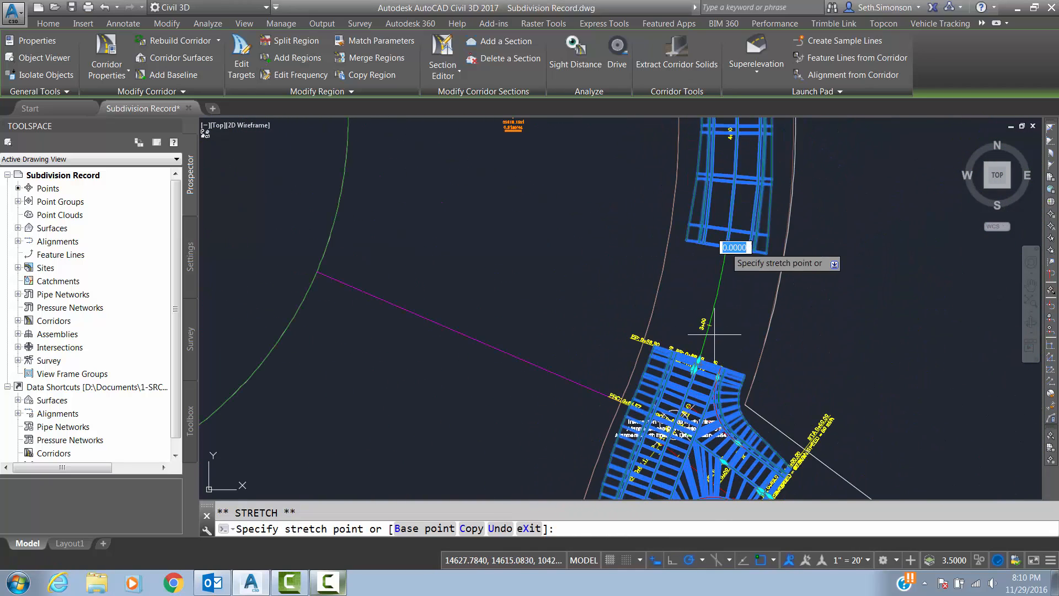
pyautogui.scroll(2, 715, 334)
pyautogui.scroll(3, 706, 347)
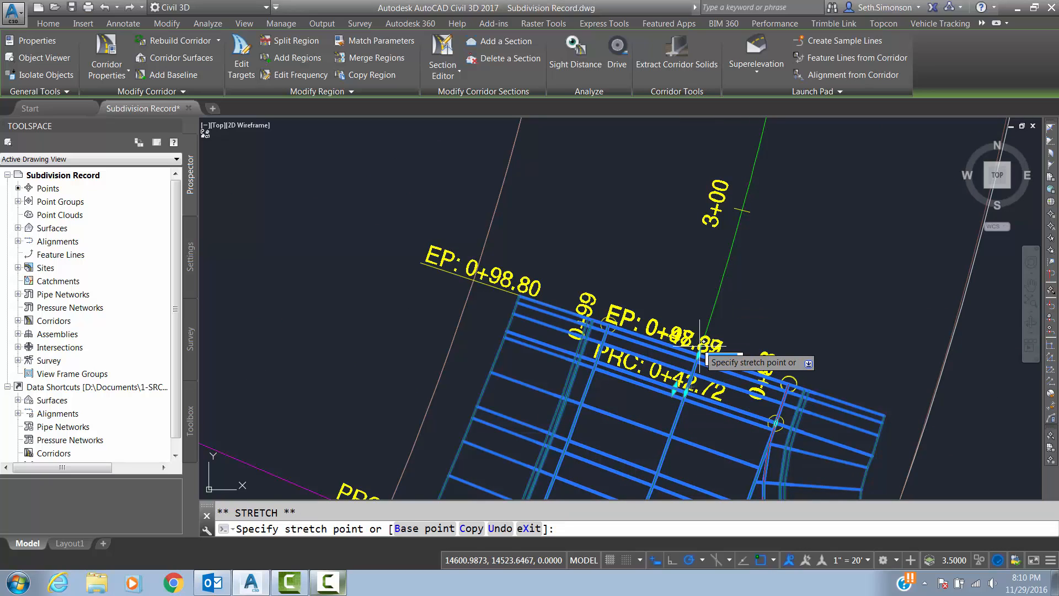
pyautogui.click(698, 352)
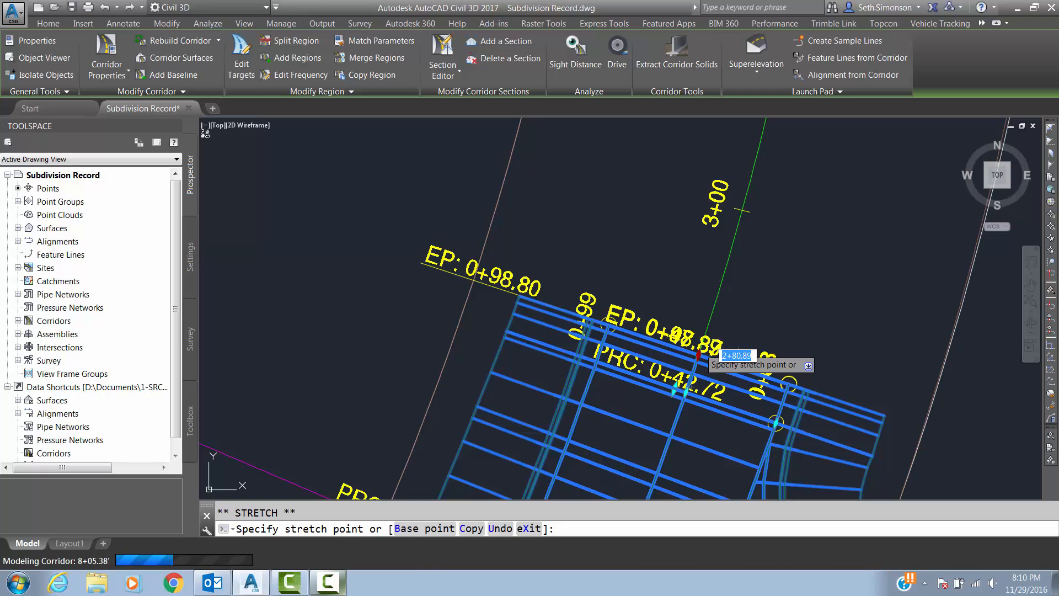
# - At the cul-de-sac street intersection on Loop Drive's west side, stretch the region to the north down to the intersection's edge
pyautogui.scroll(-8, 699, 353)
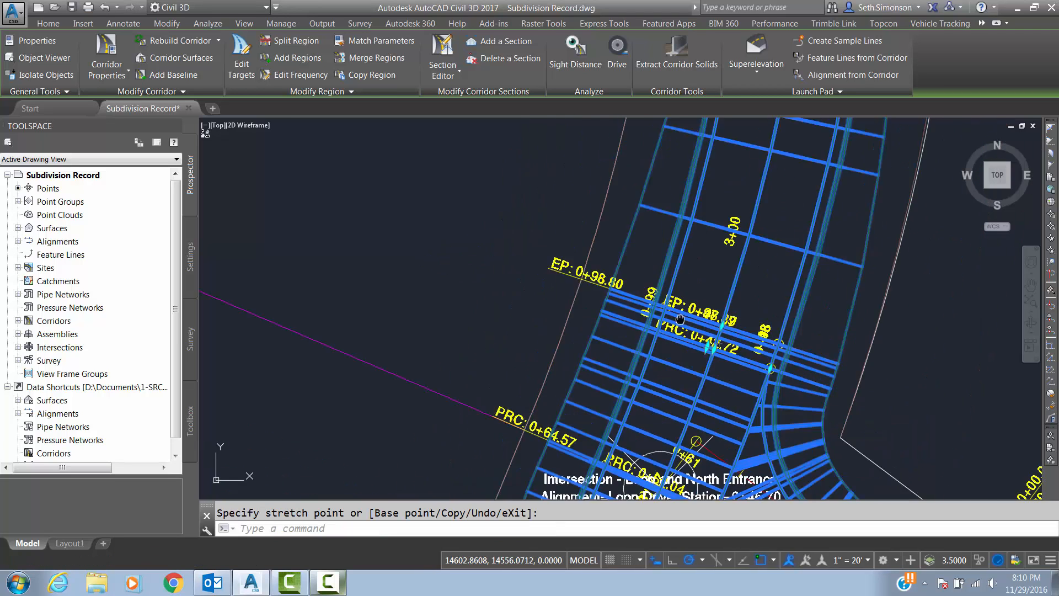
pyautogui.scroll(8, 527, 230)
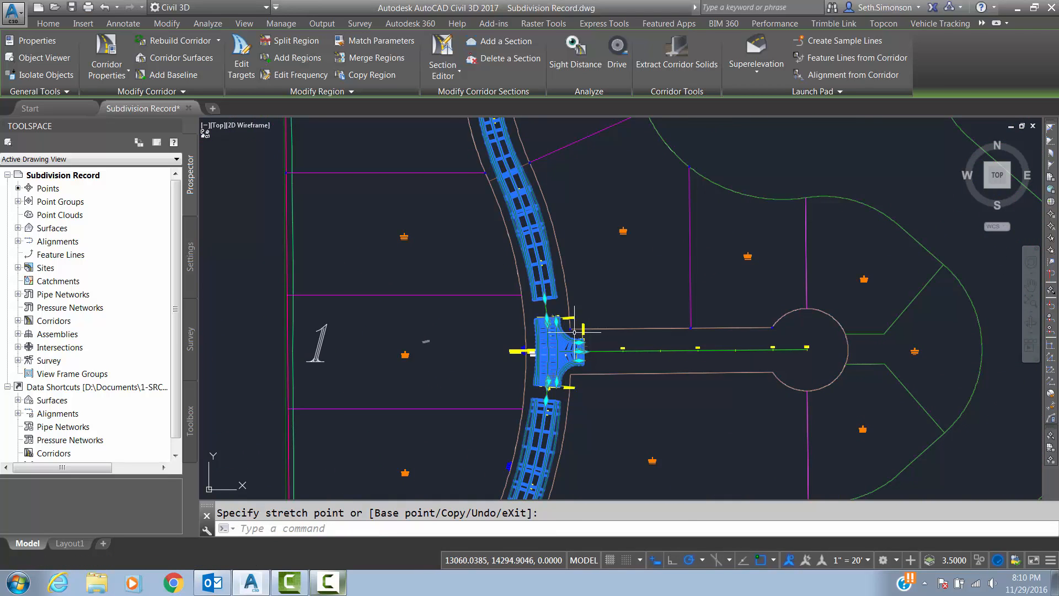
pyautogui.click(525, 231)
pyautogui.scroll(4, 537, 362)
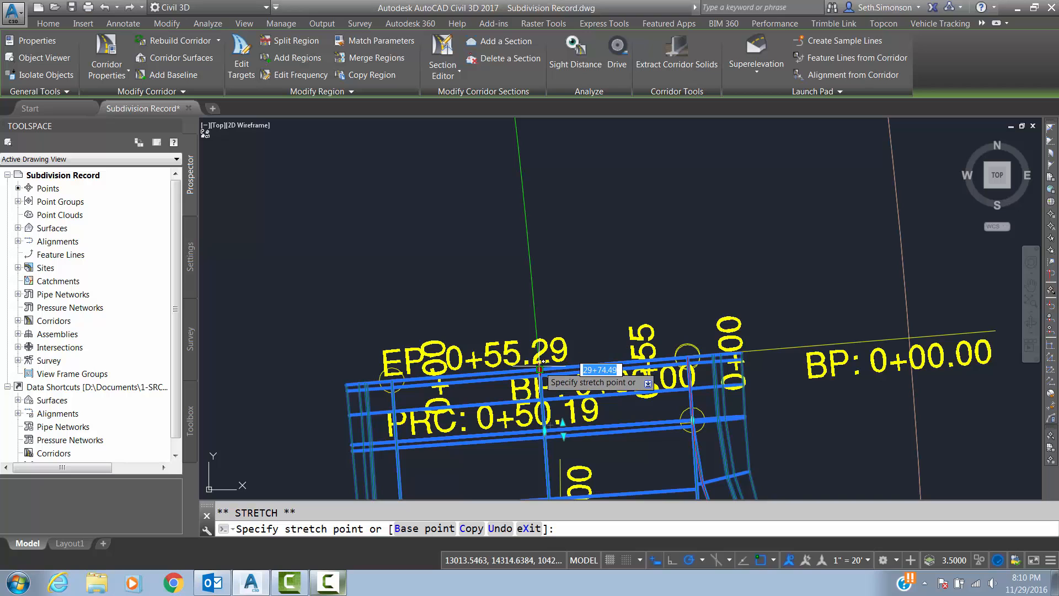
pyautogui.click(540, 369)
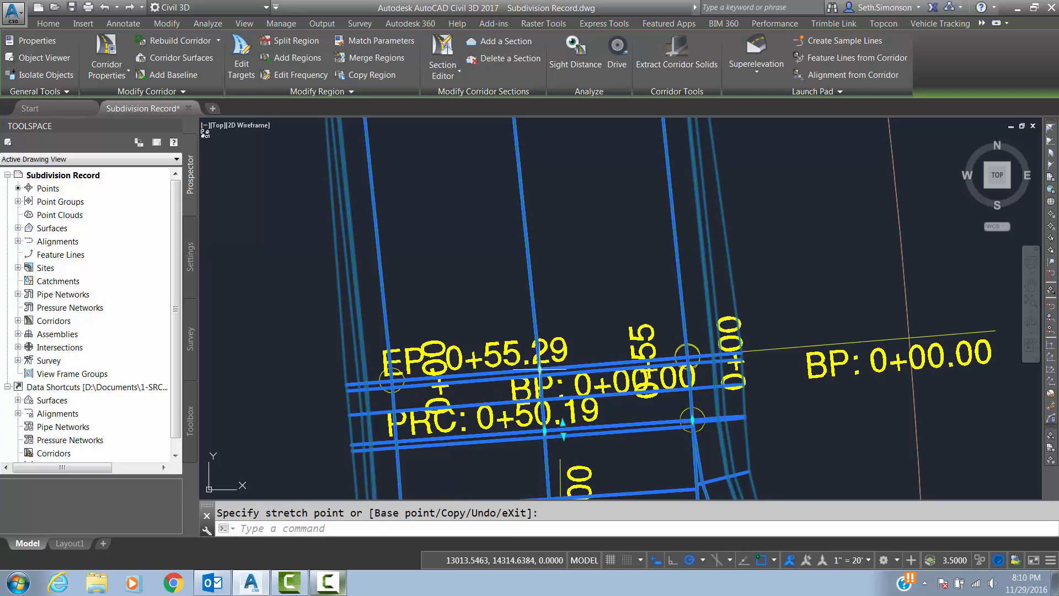
# - Stretch the Loop Drive region south of the cul-de-sac street intersection up to the intersection's south edge
pyautogui.moveTo(540, 367); pyautogui.dragTo(574, 232, button='middle')
pyautogui.scroll(-7, 552, 290)
pyautogui.scroll(6, 574, 411)
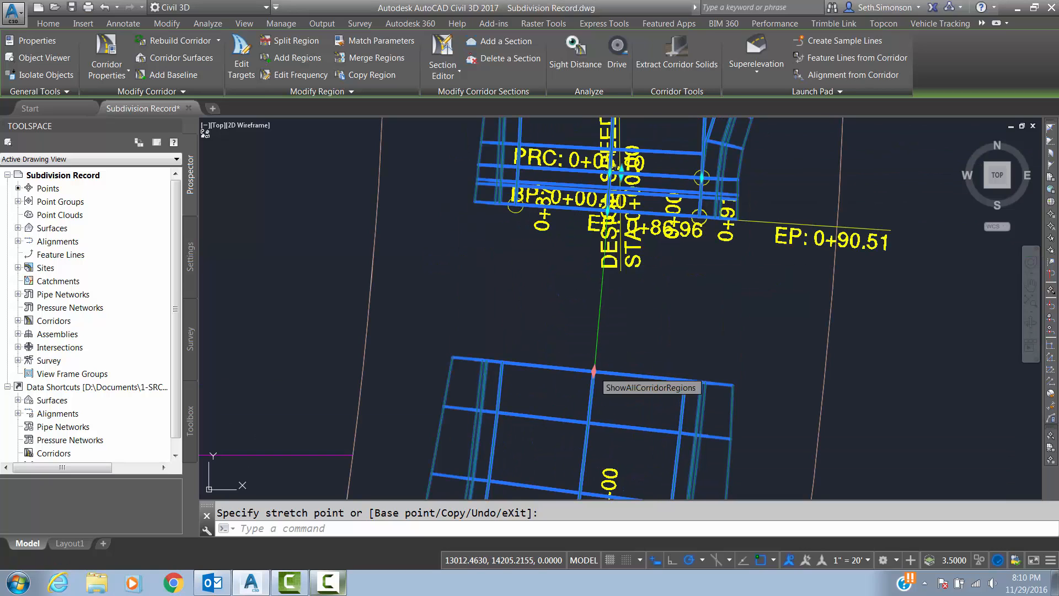
pyautogui.click(594, 372)
pyautogui.scroll(2, 595, 234)
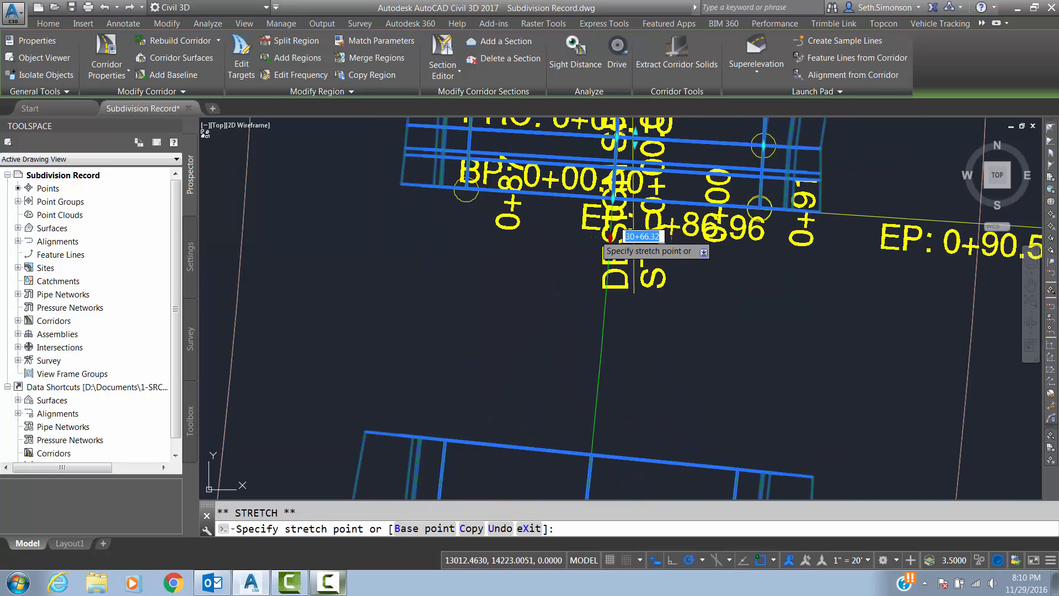
pyautogui.click(611, 235)
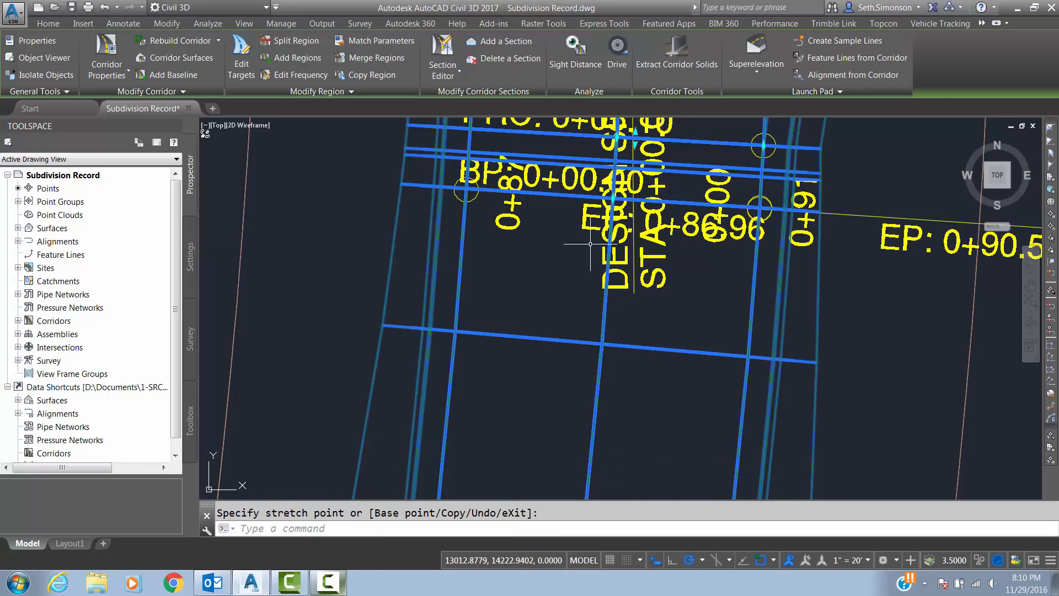
# - Stretch the Loop Drive region west of the Loop and South intersection to the intersection's west edge
pyautogui.scroll(-6, 574, 226)
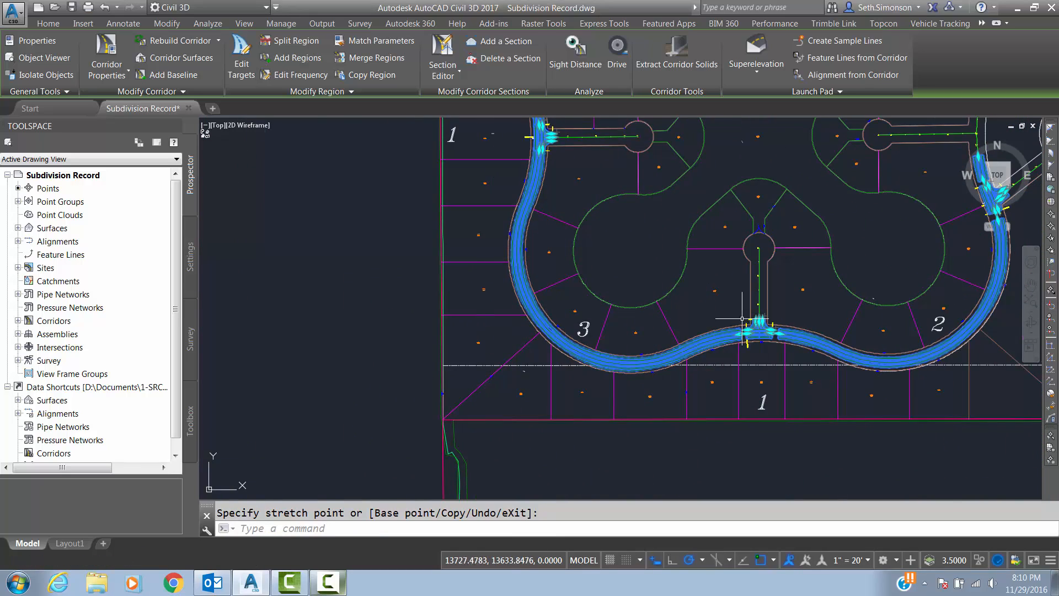
pyautogui.scroll(6, 717, 303)
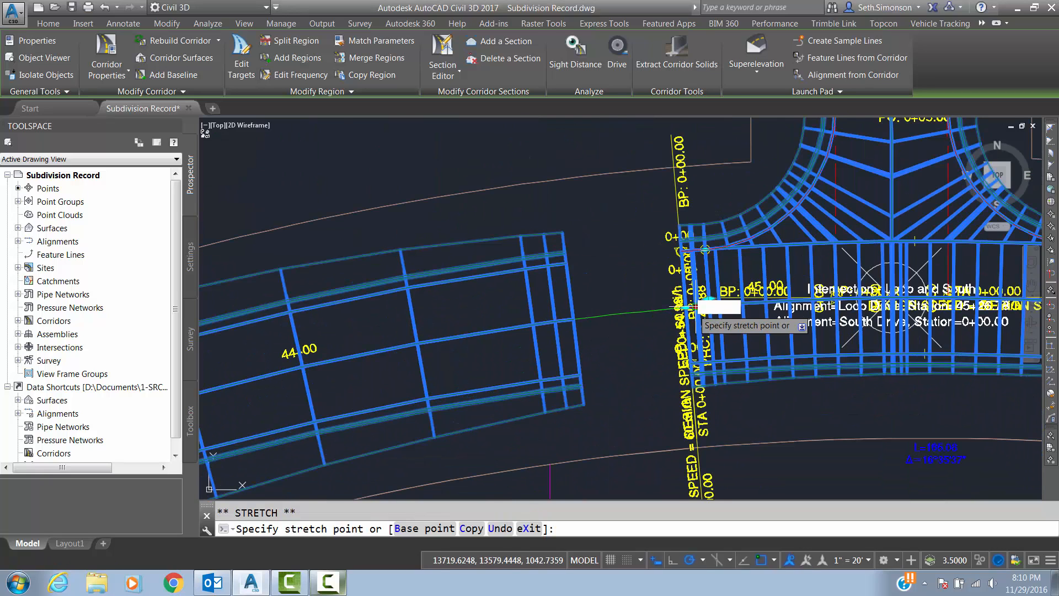
pyautogui.scroll(3, 698, 307)
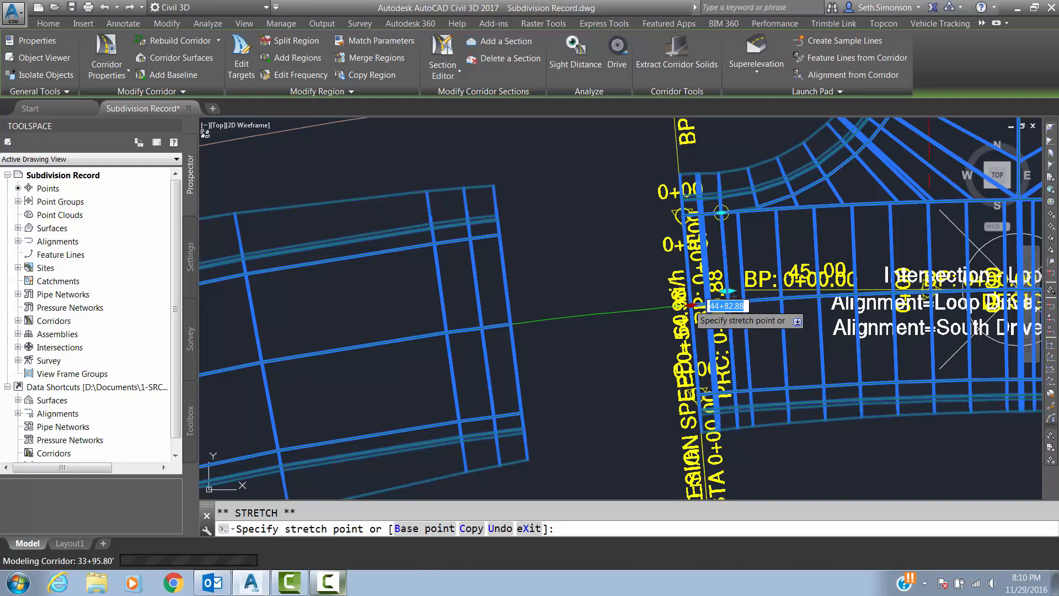
pyautogui.click(691, 305)
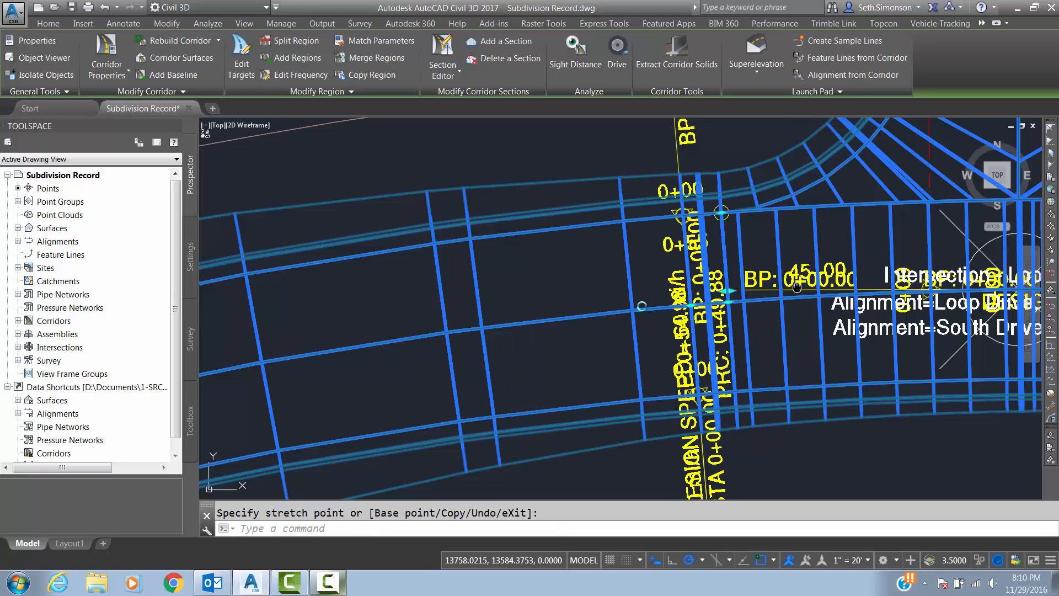
# - Close the gap east of the Loop and South intersection by stretching the Loop Drive region to the intersection's east edge
pyautogui.scroll(-4, 797, 287)
pyautogui.scroll(5, 552, 293)
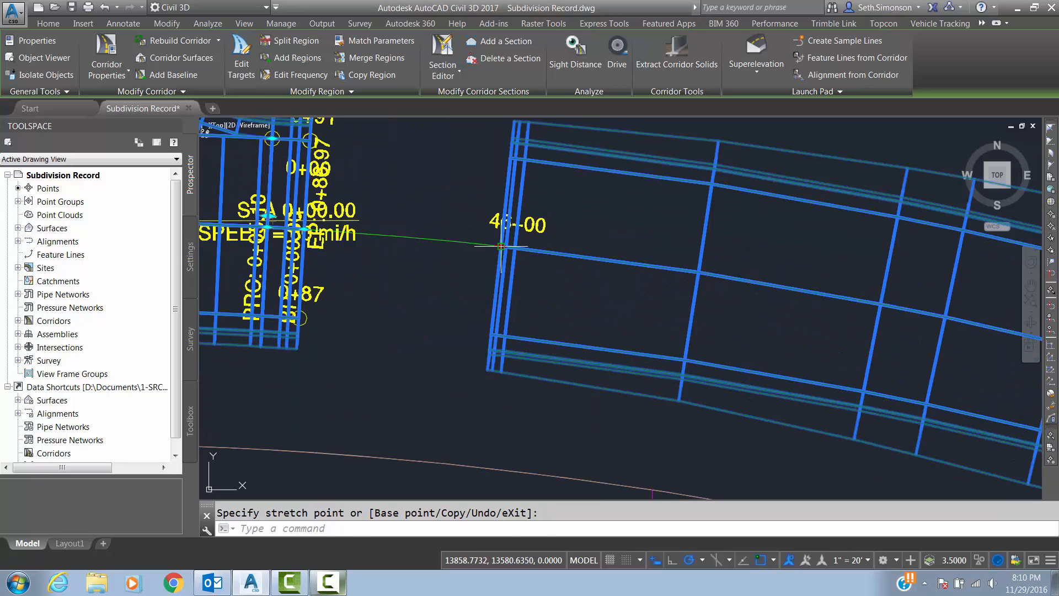
pyautogui.click(501, 246)
pyautogui.scroll(2, 319, 229)
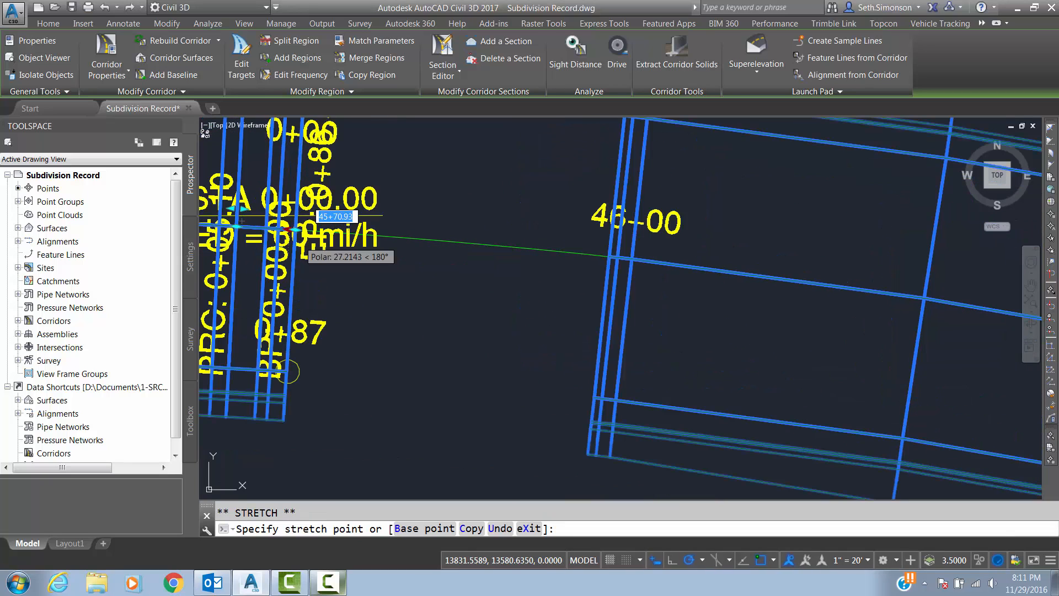
pyautogui.scroll(2, 290, 228)
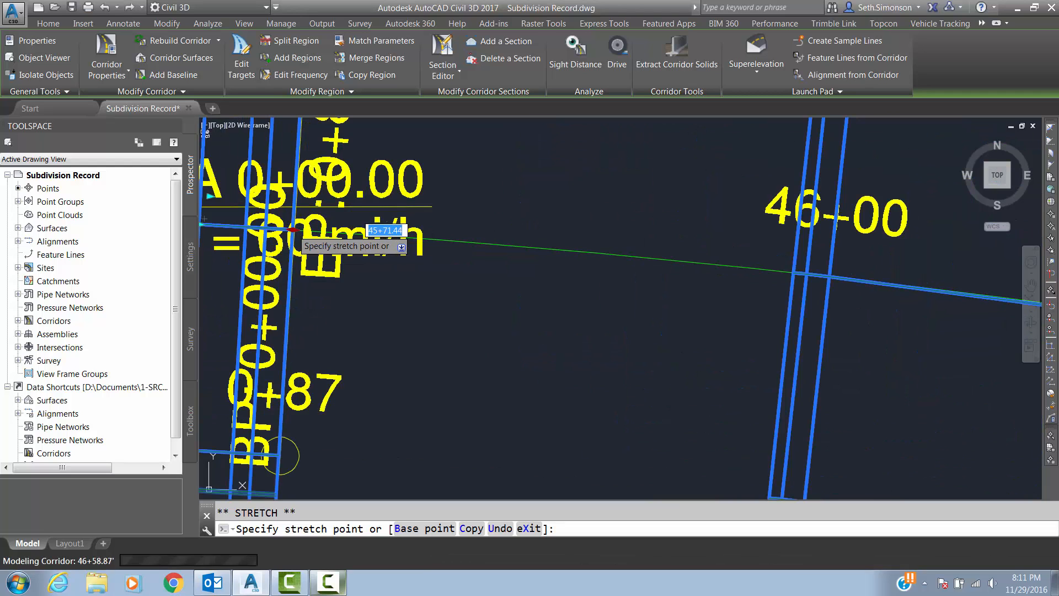
pyautogui.click(293, 229)
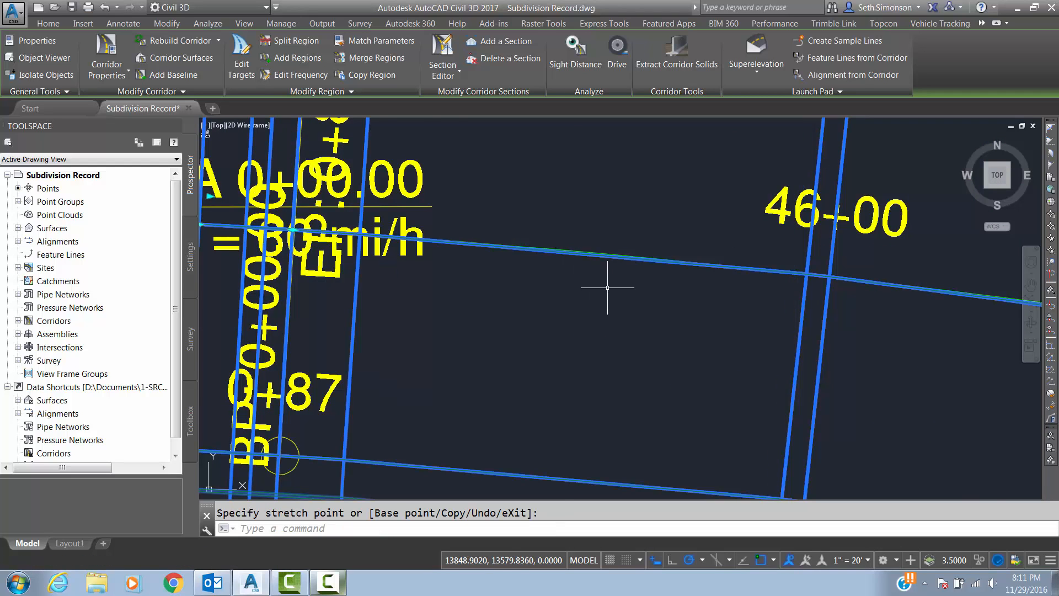
# - Stretch the Loop Drive region south of the South Entrance intersection up to the intersection's south edge
pyautogui.scroll(-6, 538, 274)
pyautogui.moveTo(673, 181); pyautogui.dragTo(654, 287, button='middle')
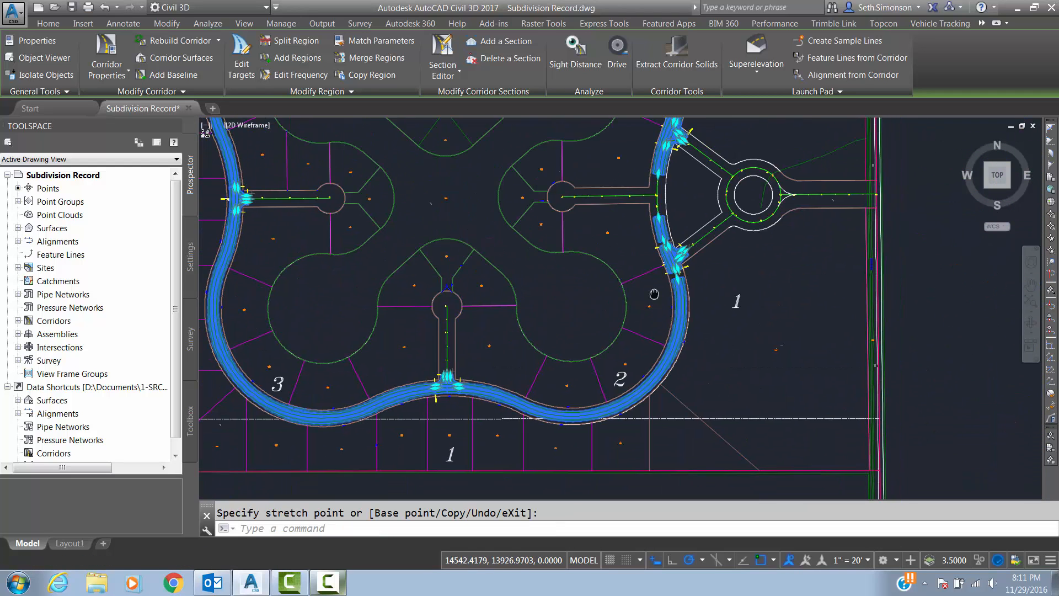
pyautogui.scroll(8, 676, 277)
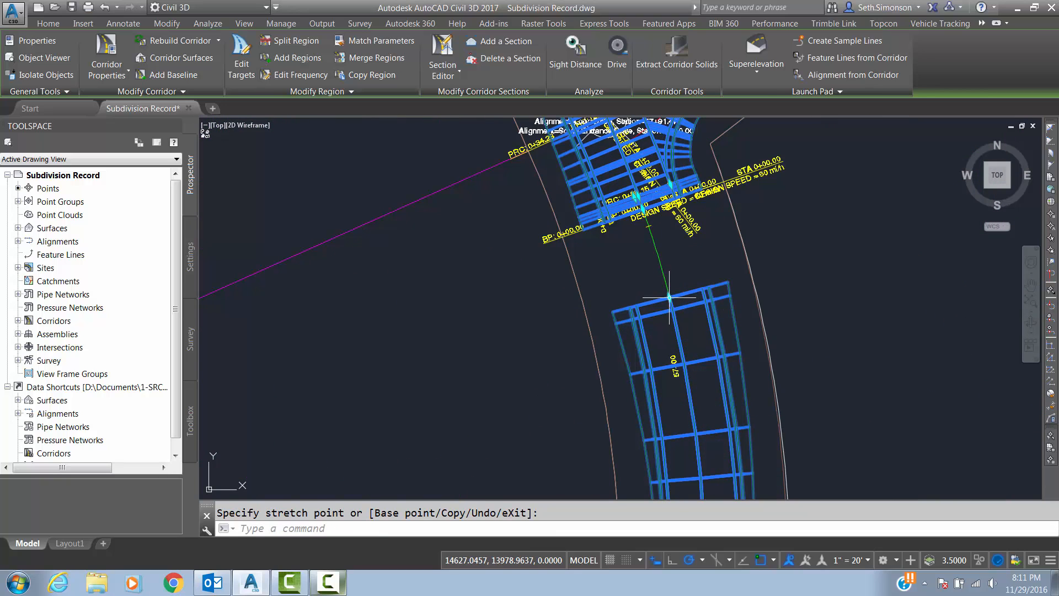
pyautogui.click(669, 298)
pyautogui.scroll(2, 670, 298)
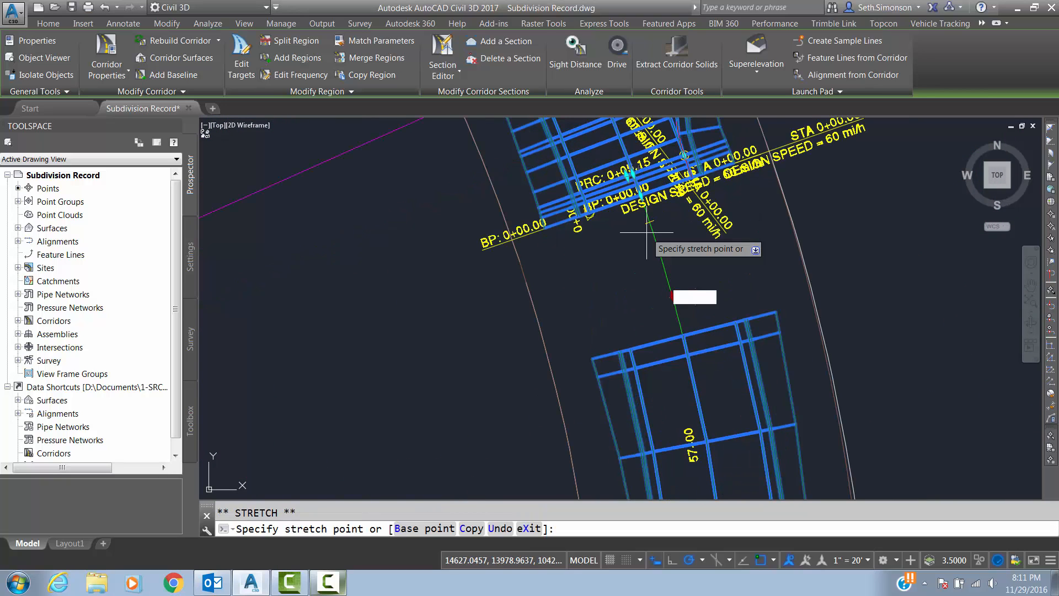
pyautogui.click(646, 197)
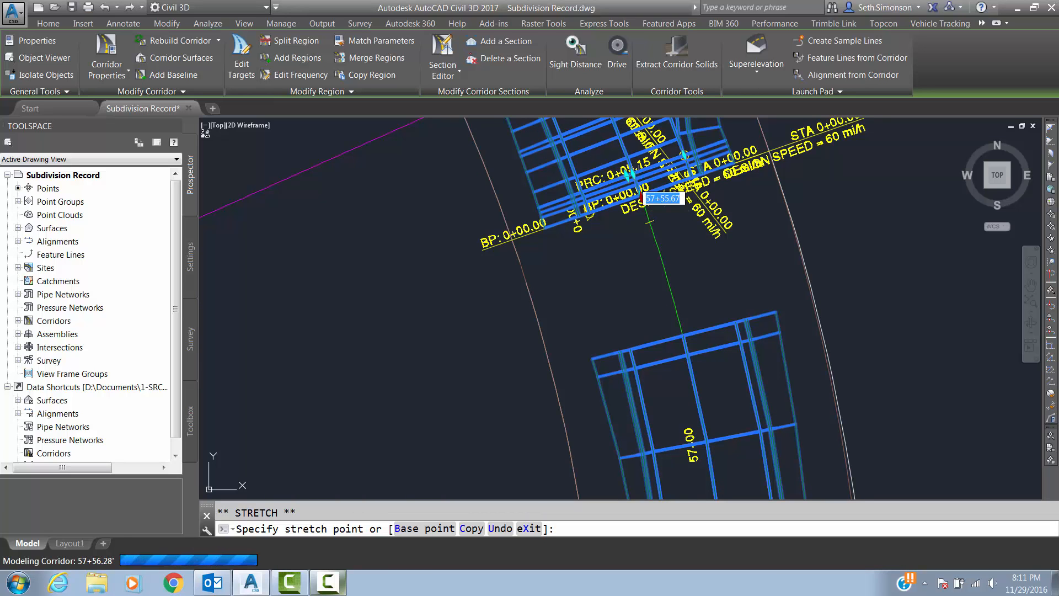
# - Stretch the Loop Drive region north of the South Entrance intersection down to the intersection's north edge, then deselect the corridor
pyautogui.moveTo(581, 215)
pyautogui.mouseDown(button='middle')
pyautogui.moveTo(597, 368)
pyautogui.moveTo(622, 365)
pyautogui.moveTo(668, 494)
pyautogui.mouseUp(button='middle')
pyautogui.scroll(2, 562, 140)
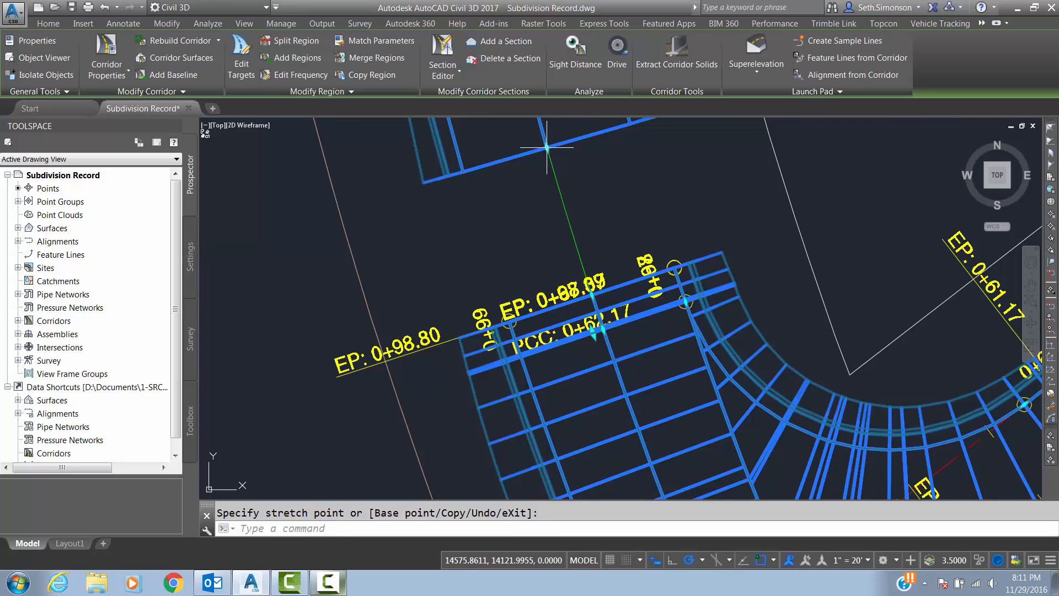
pyautogui.click(547, 148)
pyautogui.scroll(2, 607, 292)
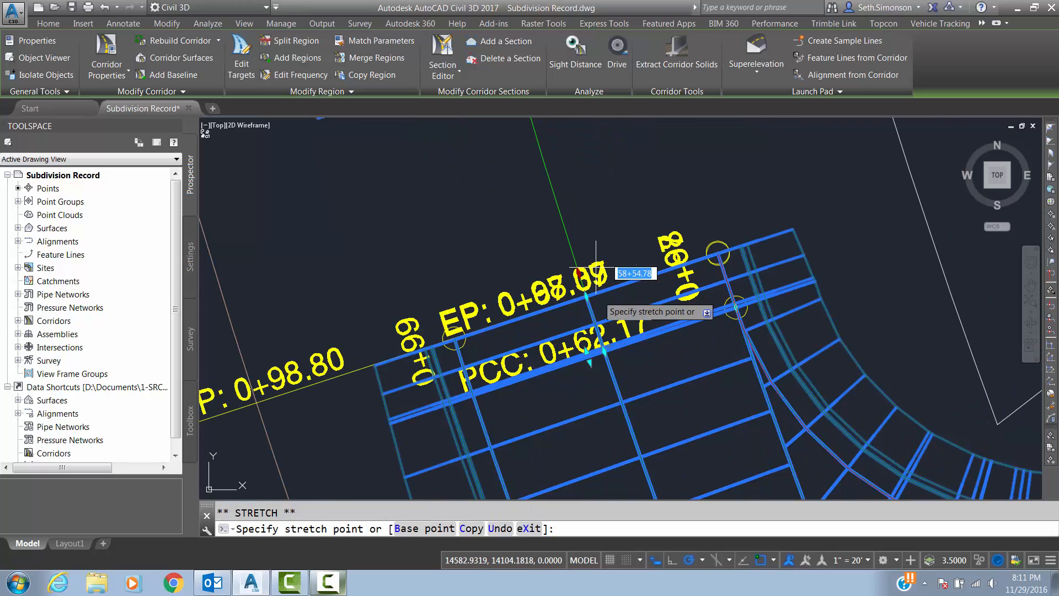
pyautogui.click(587, 297)
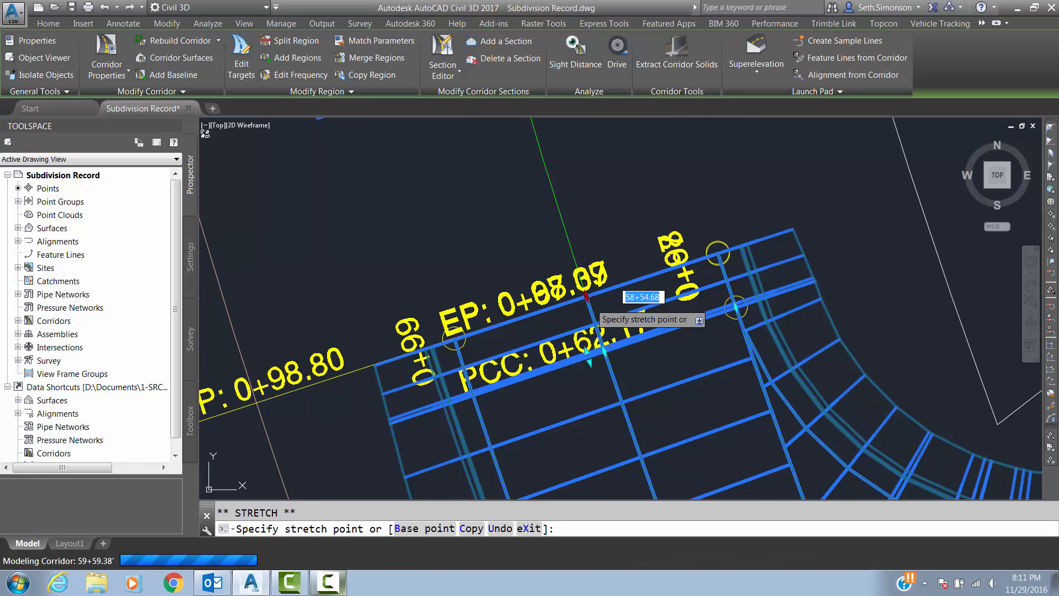
pyautogui.scroll(-5, 506, 246)
pyautogui.scroll(-2, 451, 242)
pyautogui.moveTo(451, 243); pyautogui.dragTo(577, 234, button='middle')
pyautogui.scroll(-5, 578, 234)
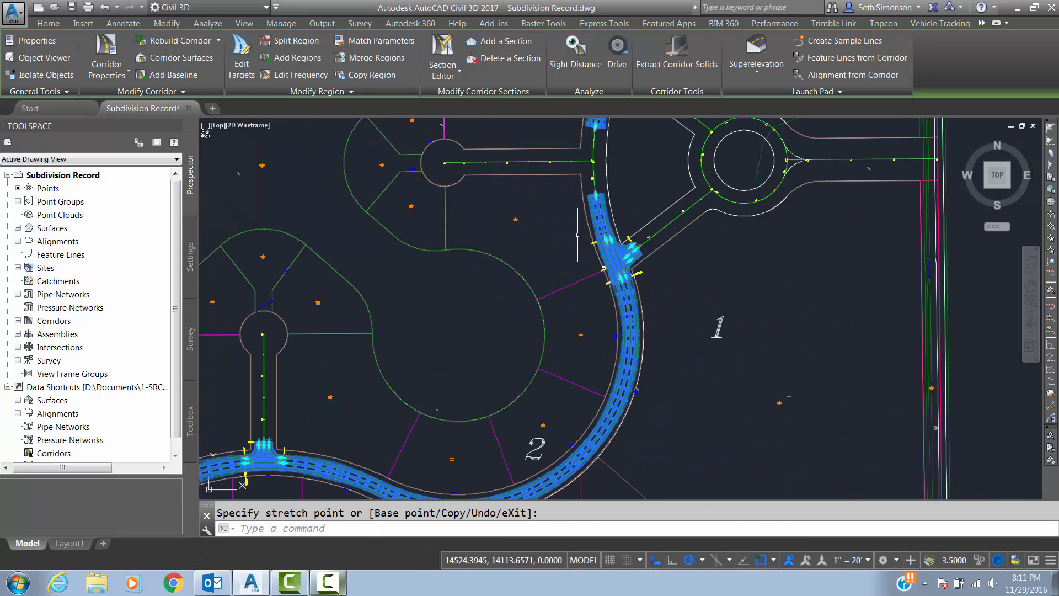
pyautogui.scroll(-5, 578, 235)
pyautogui.press('Escape')
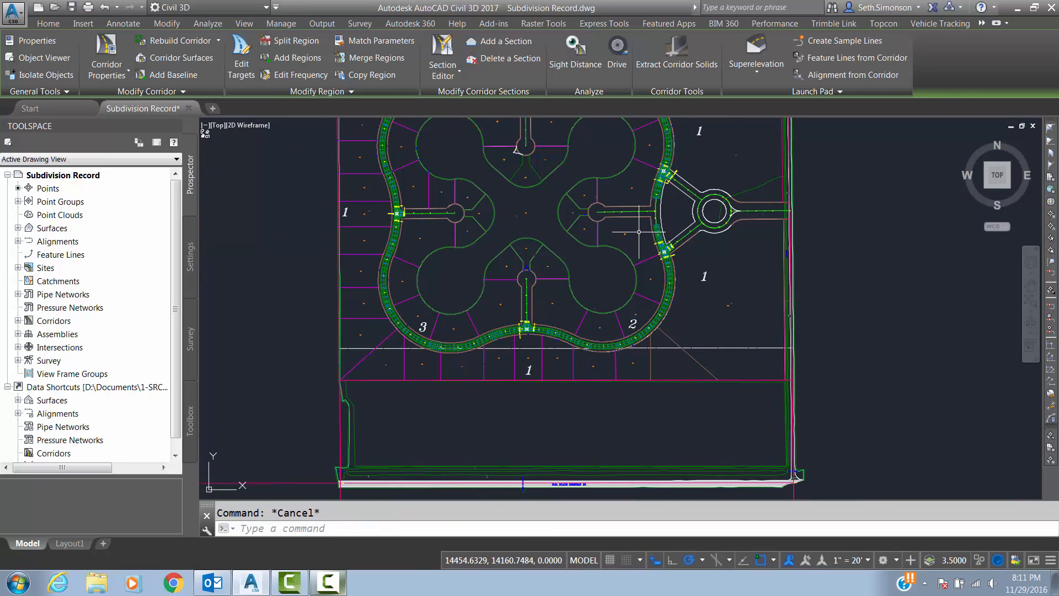
# - Examine the Loop Drive corridor around the whole loop, including the entrance roundabout and the east cul-de-sac street
pyautogui.moveTo(608, 194); pyautogui.dragTo(672, 283, button='middle')
pyautogui.scroll(3, 671, 204)
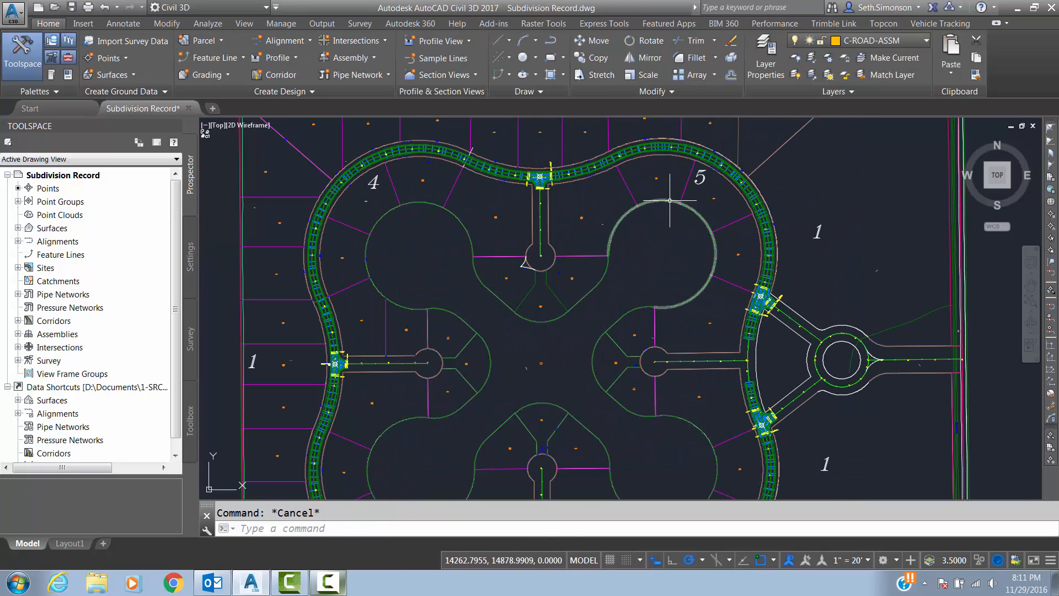
pyautogui.moveTo(671, 204)
pyautogui.mouseDown(button='middle')
pyautogui.moveTo(591, 232)
pyautogui.moveTo(600, 212)
pyautogui.mouseUp(button='middle')
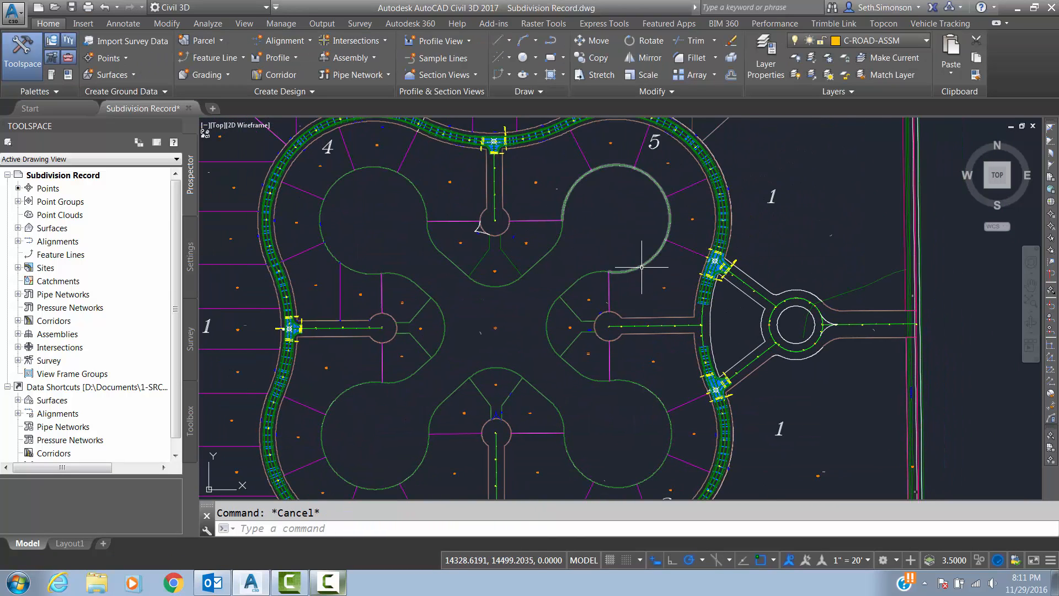
pyautogui.scroll(2, 641, 268)
pyautogui.moveTo(671, 287)
pyautogui.mouseDown(button='middle')
pyautogui.moveTo(607, 258)
pyautogui.moveTo(665, 303)
pyautogui.moveTo(596, 259)
pyautogui.mouseUp(button='middle')
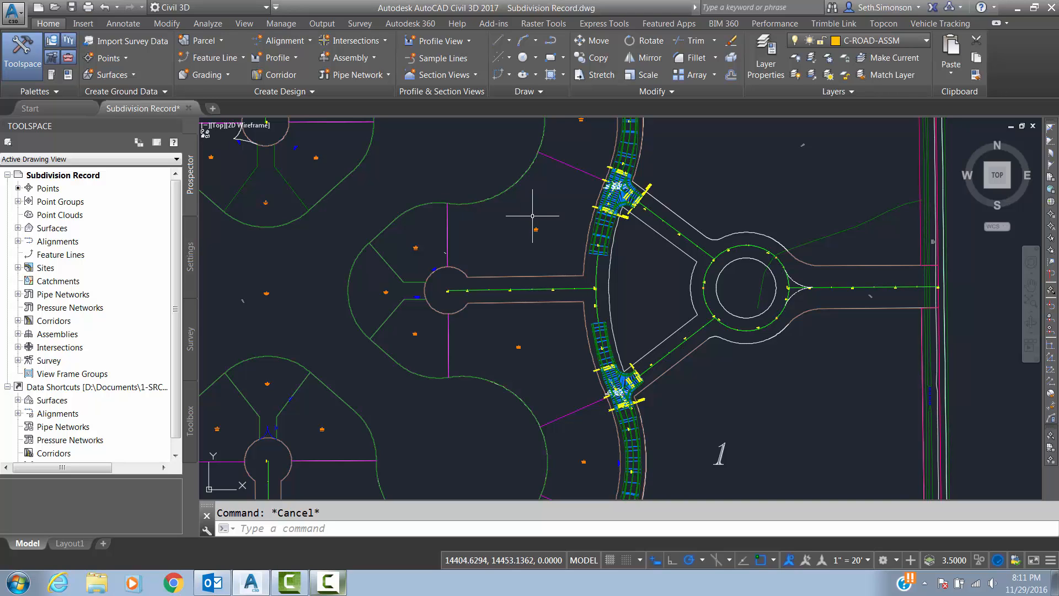
pyautogui.moveTo(456, 213)
pyautogui.mouseDown(button='middle')
pyautogui.moveTo(531, 247)
pyautogui.moveTo(579, 230)
pyautogui.moveTo(593, 251)
pyautogui.moveTo(642, 269)
pyautogui.mouseUp(button='middle')
pyautogui.scroll(-6, 580, 229)
pyautogui.scroll(2, 560, 225)
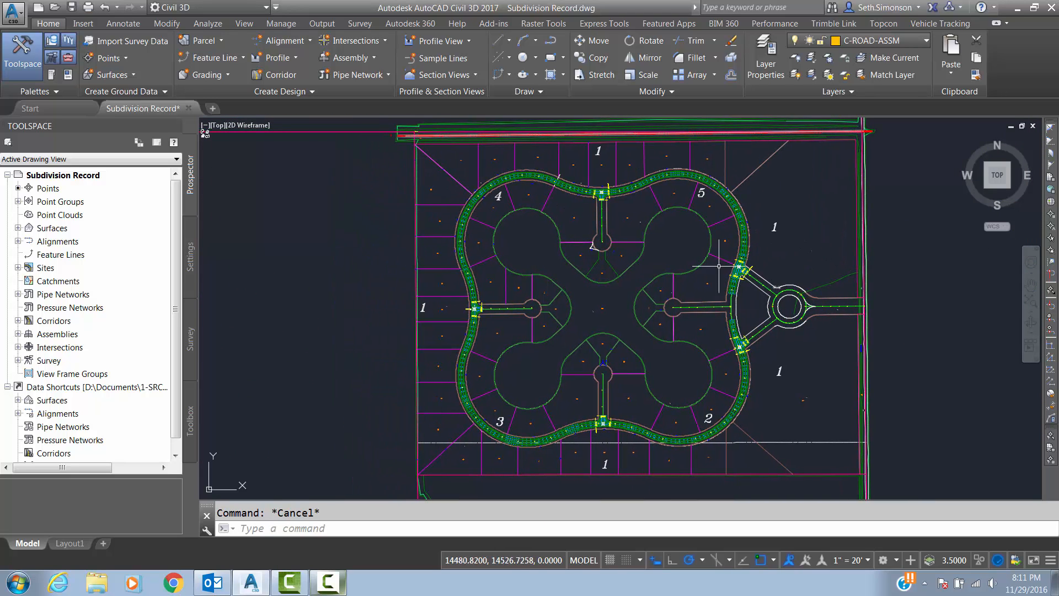
pyautogui.click(329, 584)
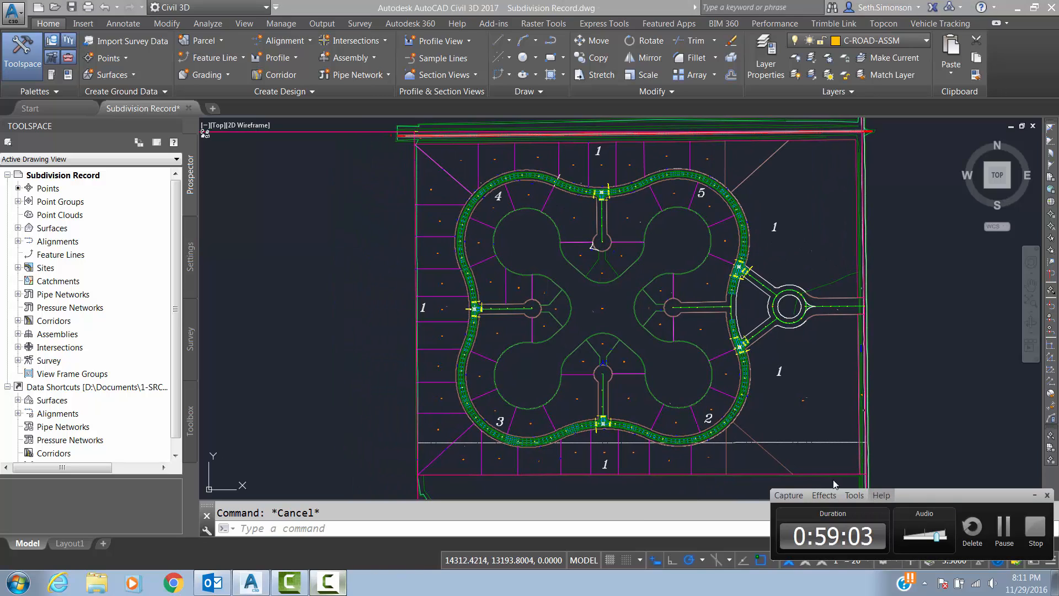